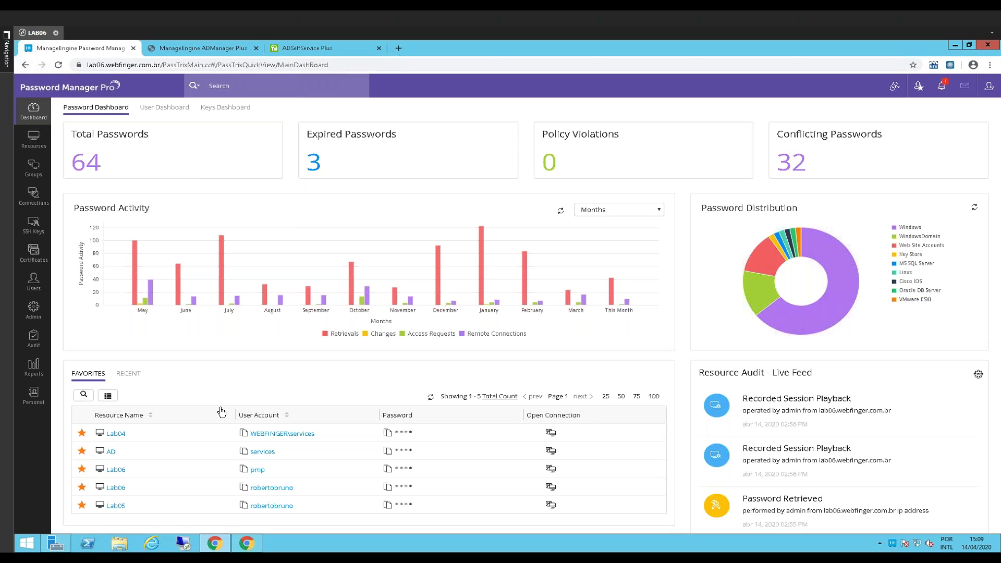
# Go to Resources, scroll All My Passwords, and open the accounts stored for lab04:9090
pyautogui.click(34, 136)
pyautogui.click(36, 170)
pyautogui.click(36, 131)
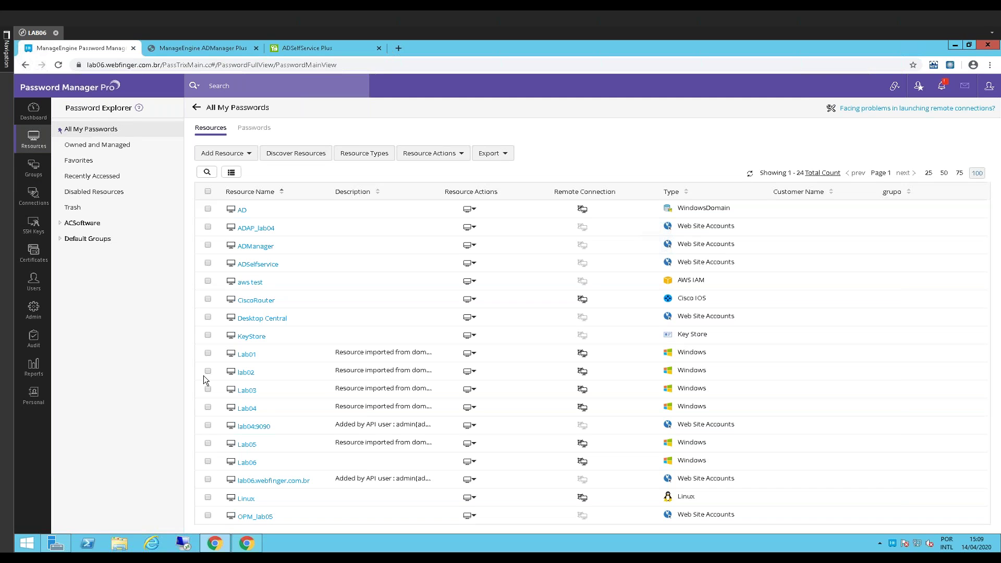
pyautogui.scroll(-1, 292, 345)
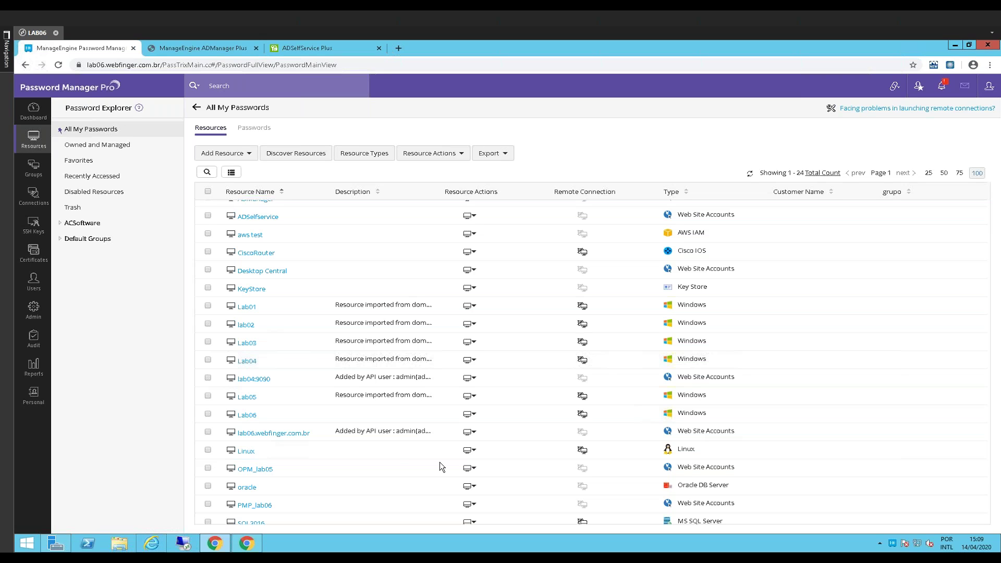
pyautogui.scroll(-2, 522, 349)
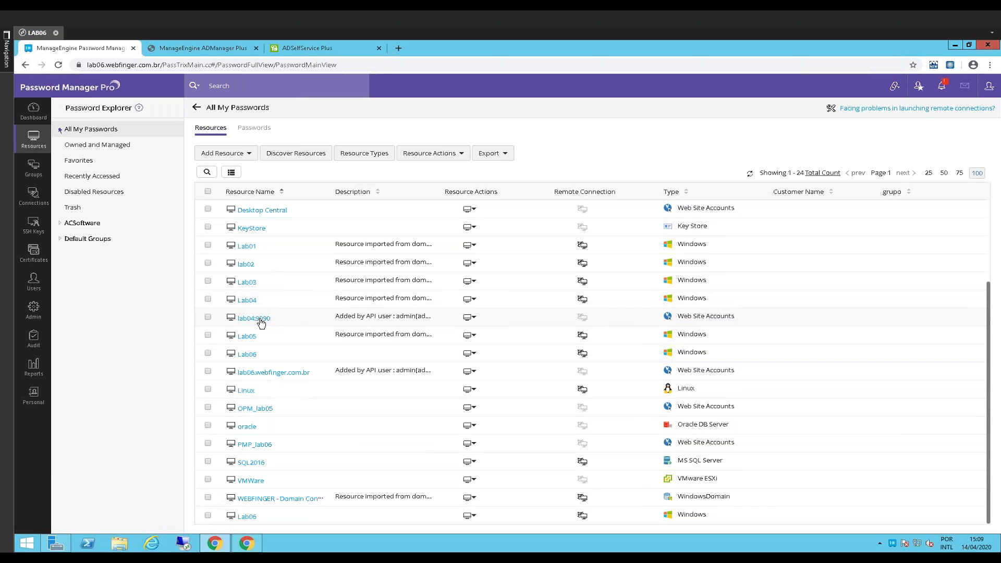
pyautogui.click(255, 319)
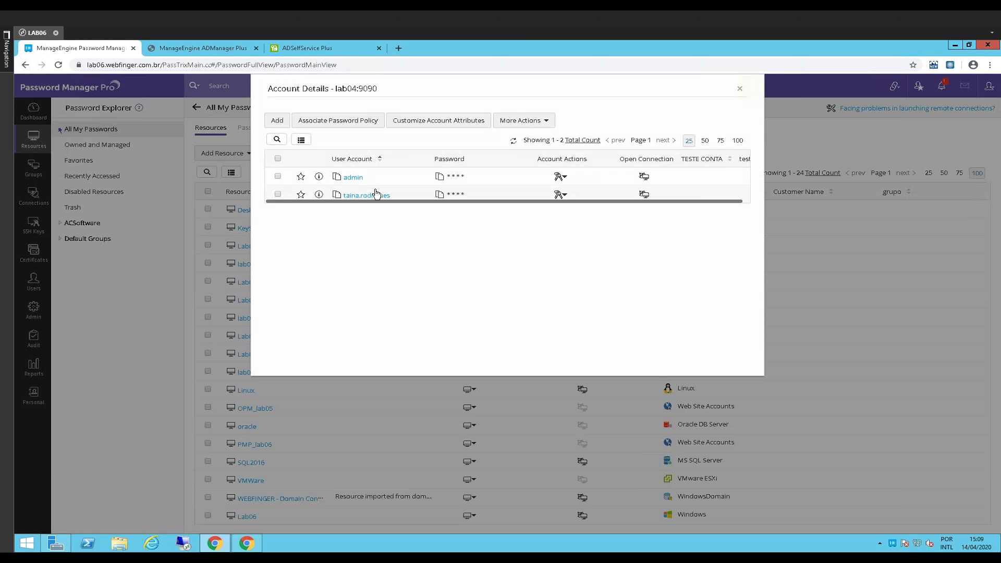
# Open the second lab04:9090 account's URL in the browser, launching ADManager Plus in a new tab
pyautogui.click(560, 196)
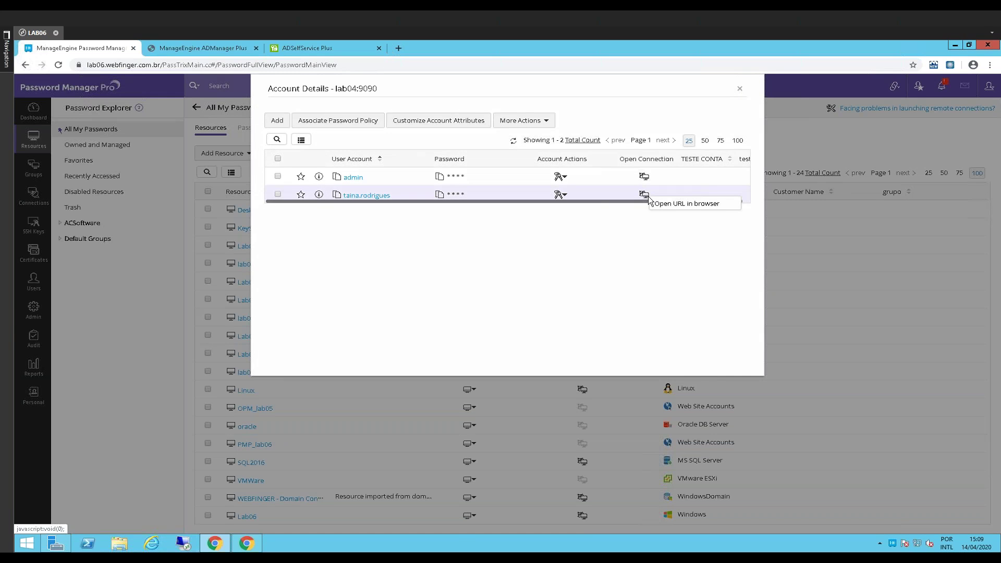
pyautogui.click(662, 206)
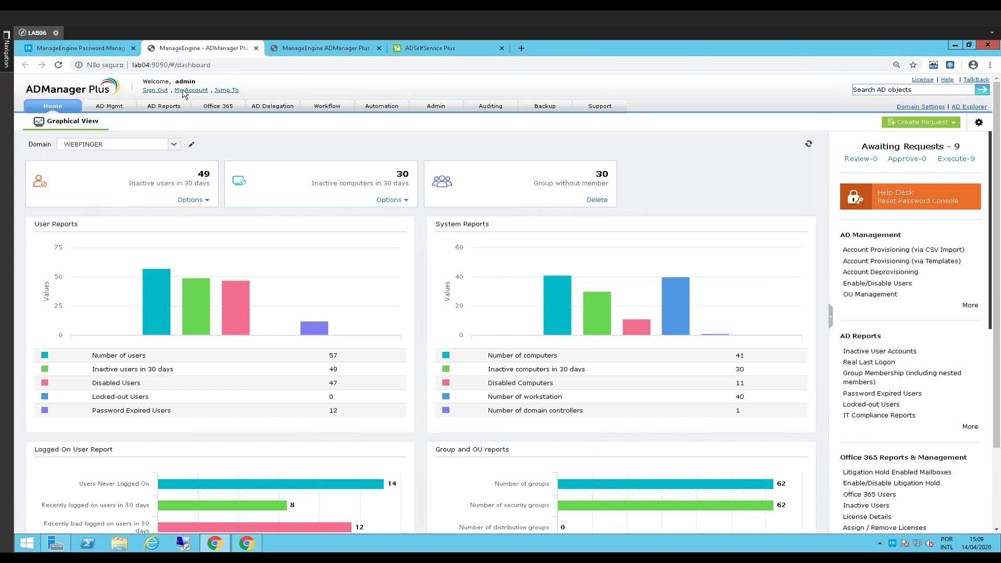
# Sign out of ADManager Plus, close its tab, and relaunch the admin account's URL
pyautogui.click(154, 91)
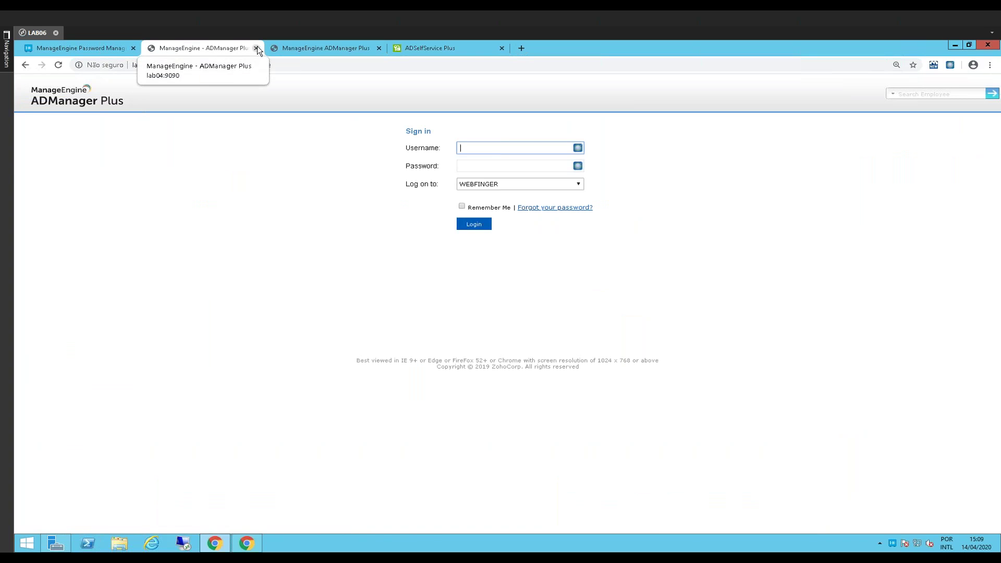
pyautogui.hotkey('ctrl', 'w')
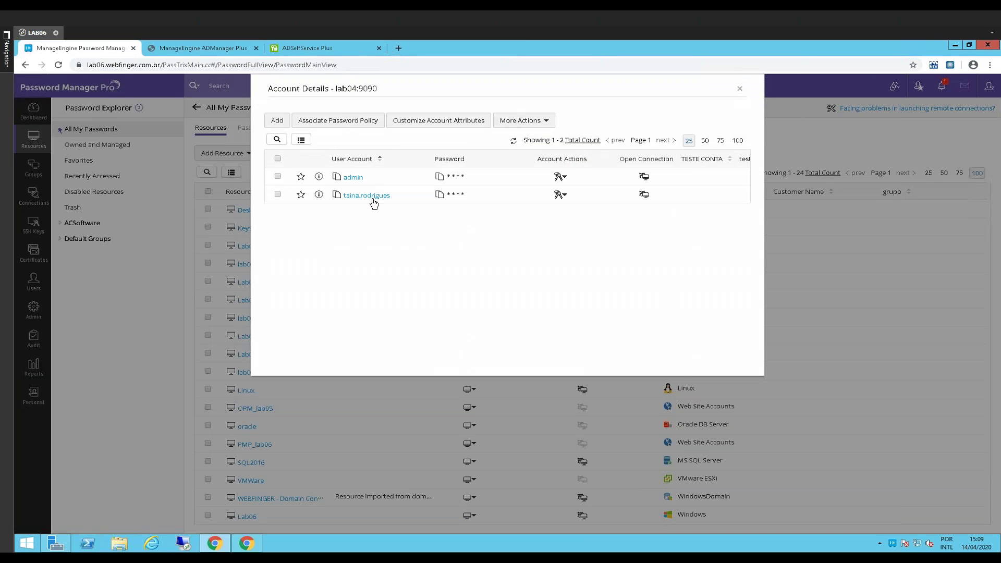
pyautogui.click(560, 177)
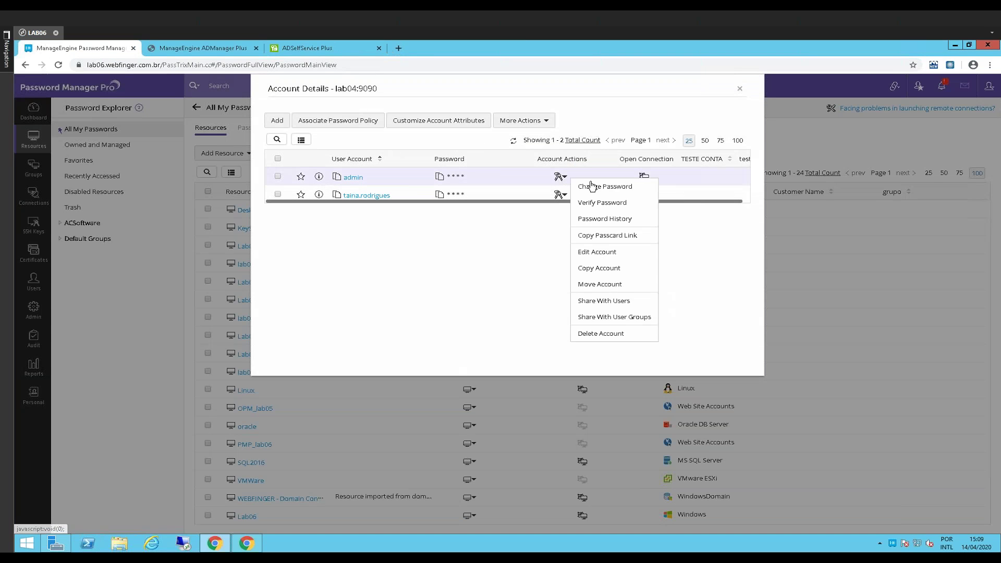
pyautogui.click(643, 179)
pyautogui.click(644, 177)
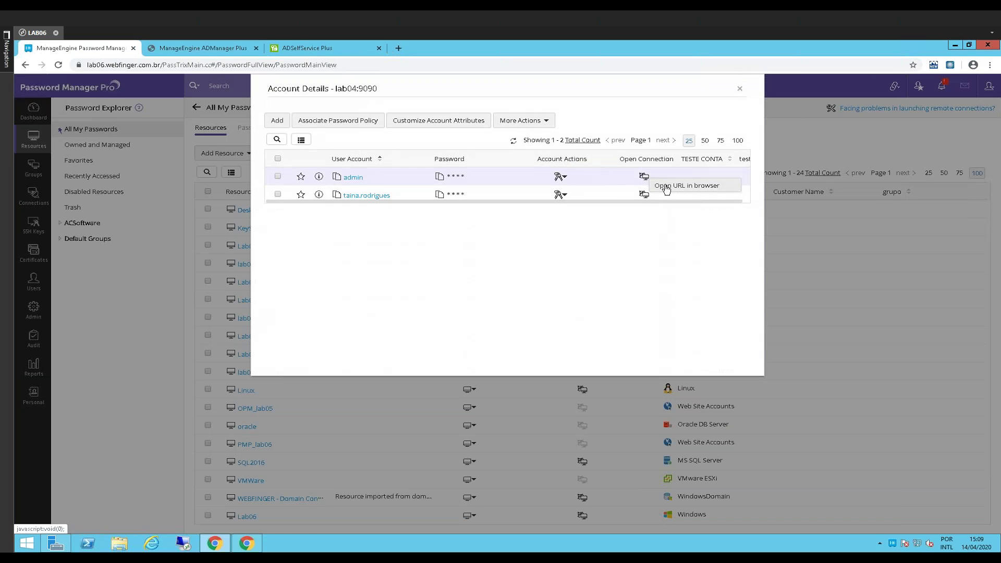
pyautogui.click(667, 187)
# Log in to ADManager Plus with the stored admin credentials and return to Password Manager Pro
pyautogui.click(577, 147)
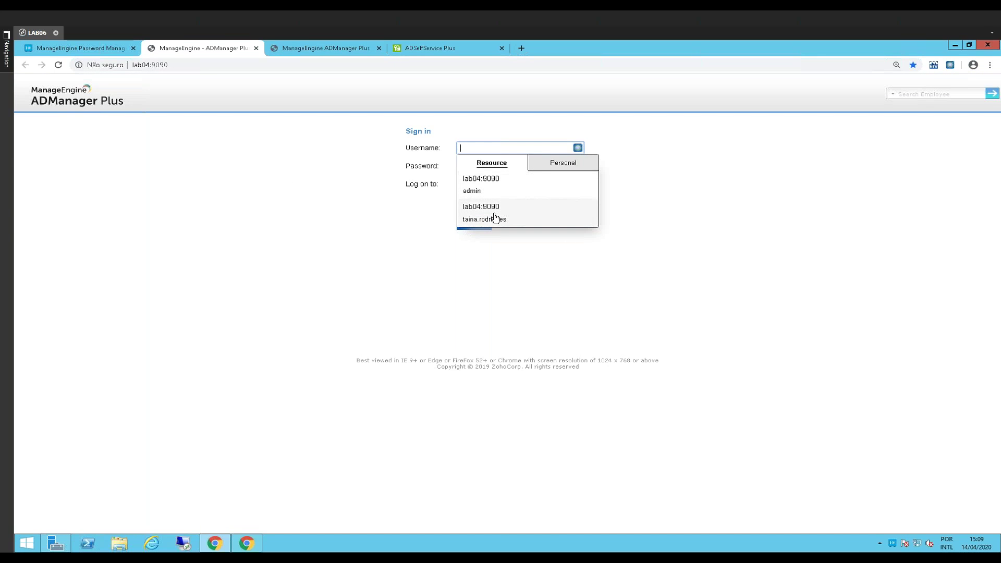
pyautogui.click(532, 183)
pyautogui.click(479, 225)
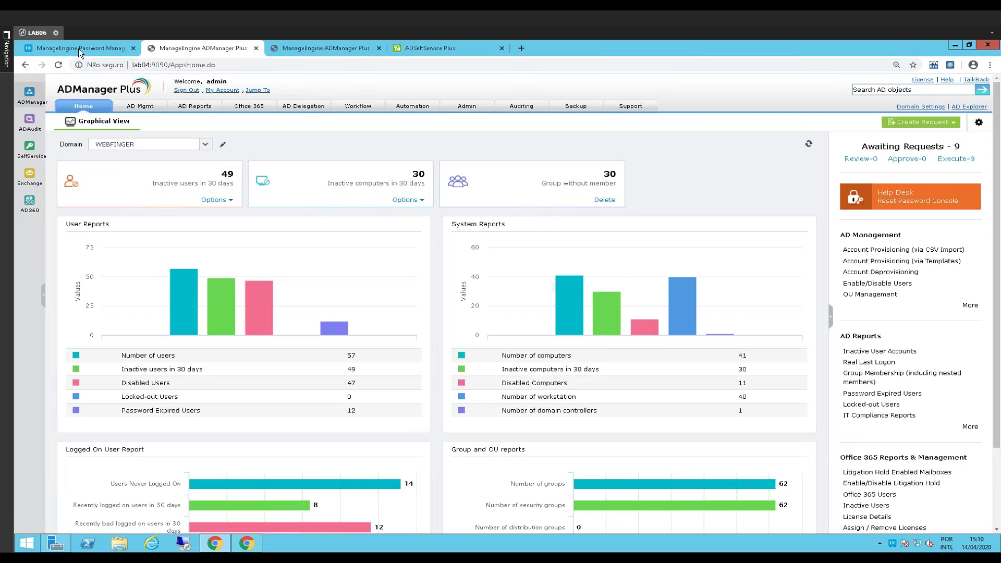
pyautogui.click(78, 49)
pyautogui.hotkey('ctrl', 'Tab')
pyautogui.click(79, 51)
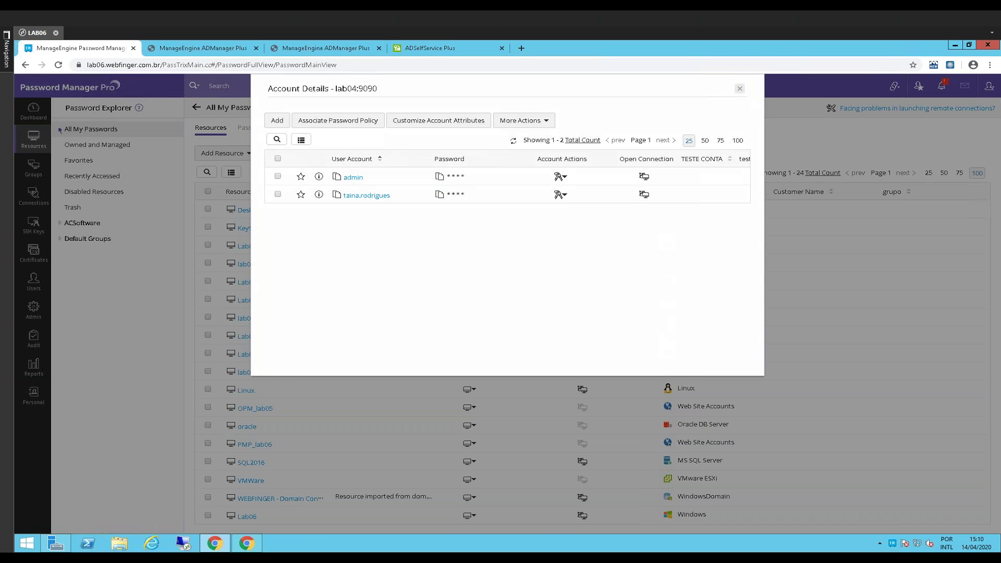
# Close the lab04:9090 Account Details to return to the All My Passwords list
pyautogui.press('Escape')
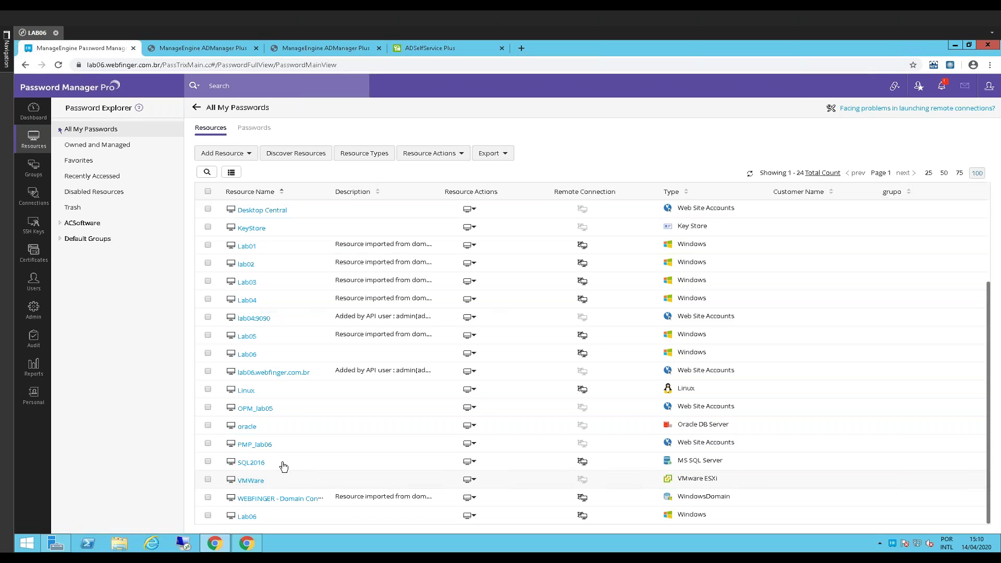
pyautogui.moveTo(245, 544)
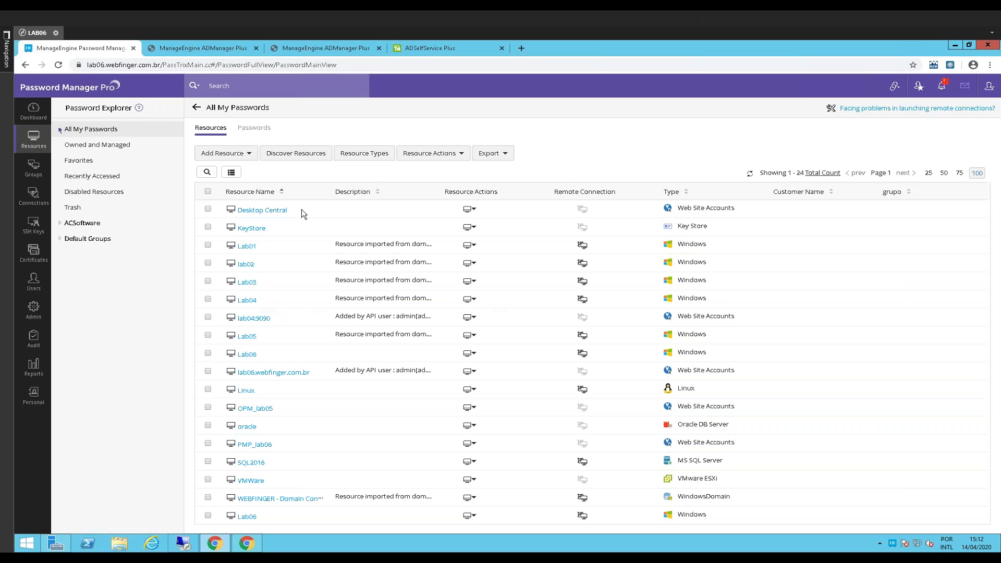
# Inspect the server part of the page's web address, then open the Lab05 resource's accounts
pyautogui.click(161, 64)
pyautogui.moveTo(162, 65); pyautogui.dragTo(87, 65)
pyautogui.click(79, 330)
pyautogui.moveTo(186, 65); pyautogui.dragTo(87, 64)
pyautogui.click(127, 410)
pyautogui.click(165, 65)
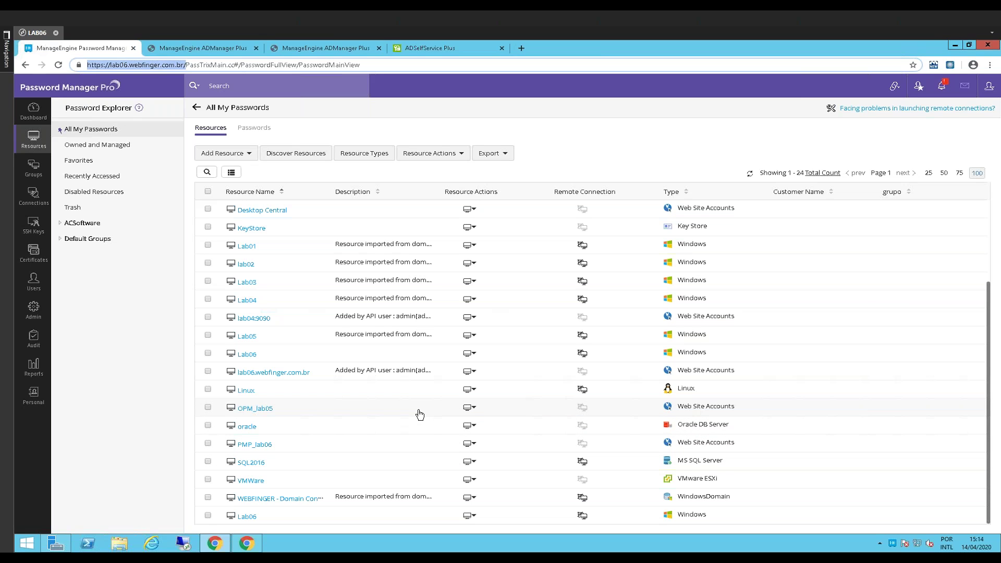
pyautogui.click(243, 339)
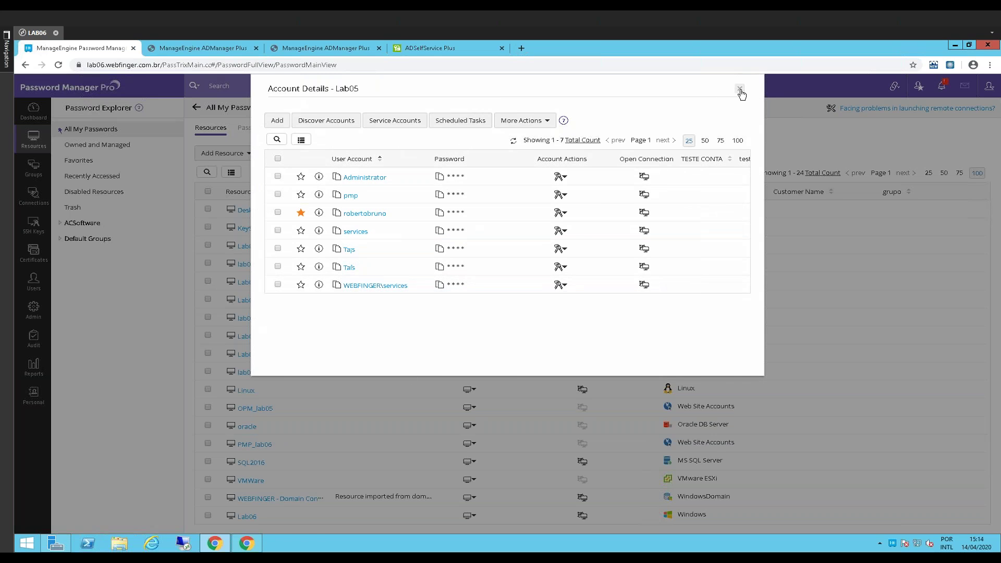
# Close the Lab05 account details, select Lab04, and open the bulk Resource Actions
pyautogui.press('Escape')
pyautogui.click(207, 299)
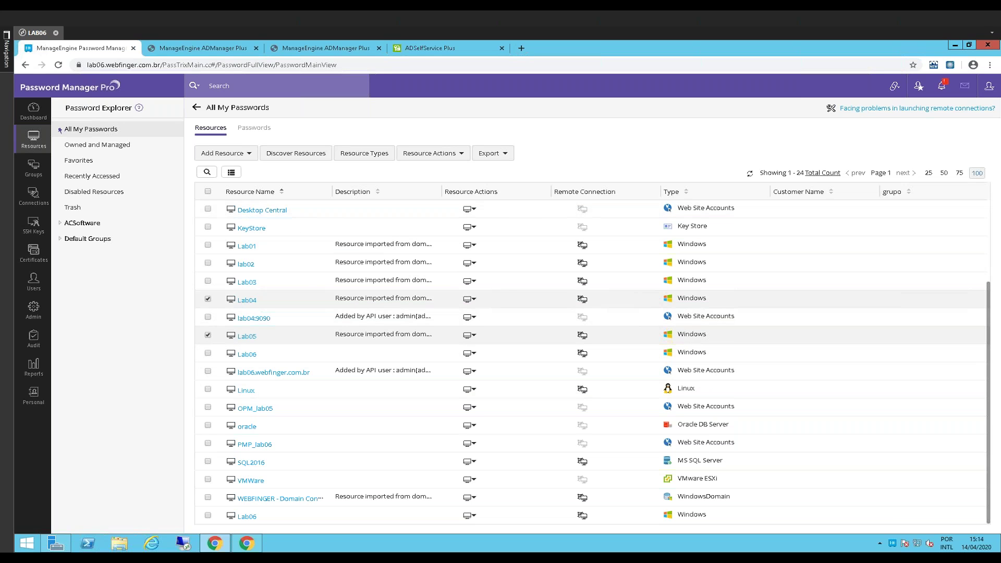
pyautogui.click(432, 153)
# Open Share With Users for the selected resources and browse access levels and users sorted by role
pyautogui.moveTo(437, 191)
pyautogui.moveTo(448, 214)
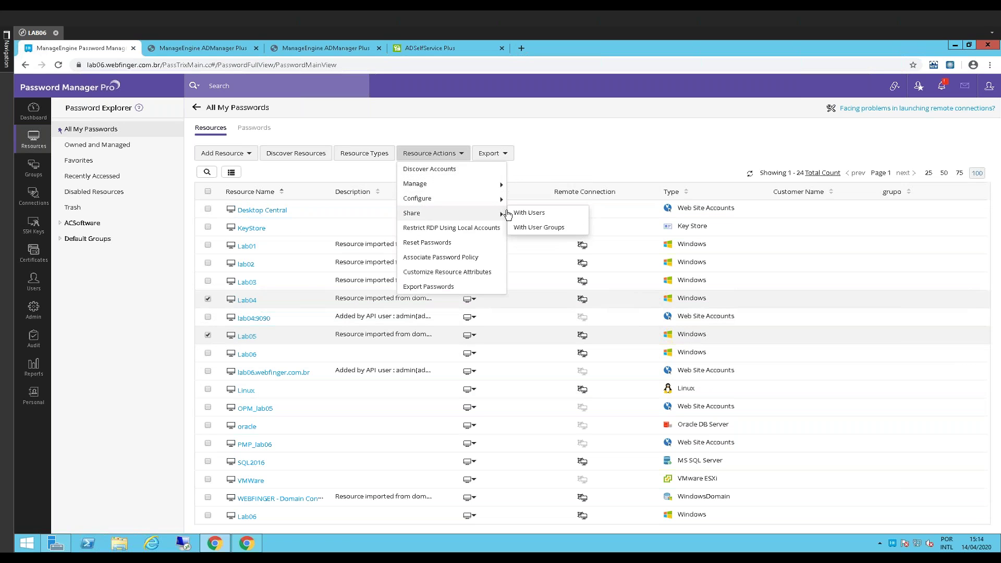
pyautogui.click(525, 217)
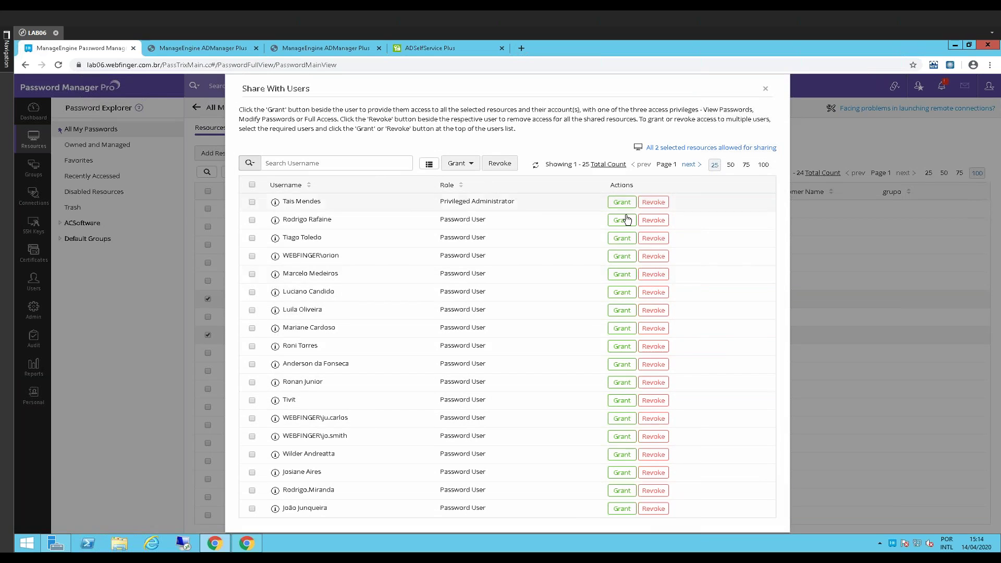
pyautogui.click(621, 256)
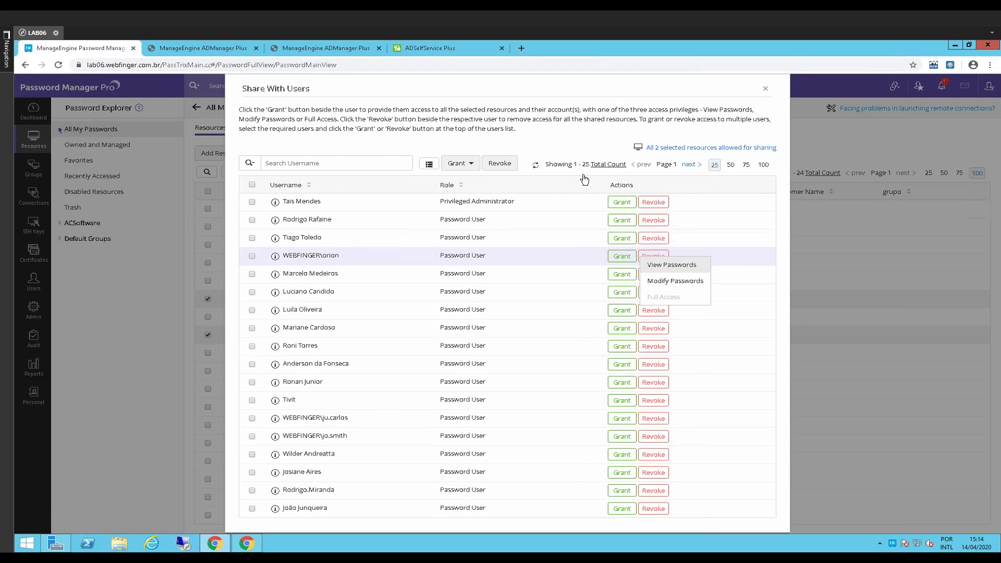
pyautogui.click(569, 181)
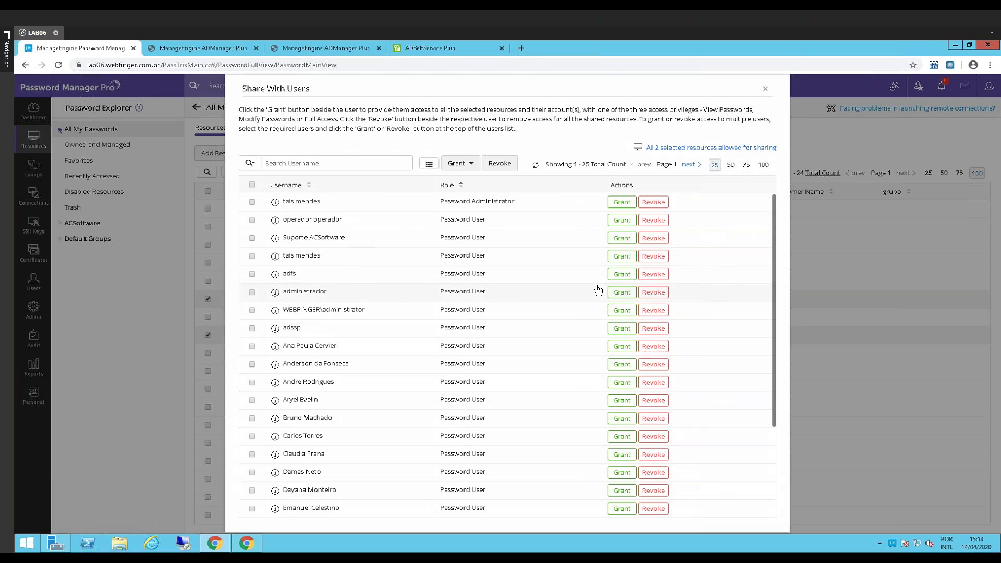
pyautogui.scroll(-2, 650, 378)
pyautogui.scroll(3, 672, 215)
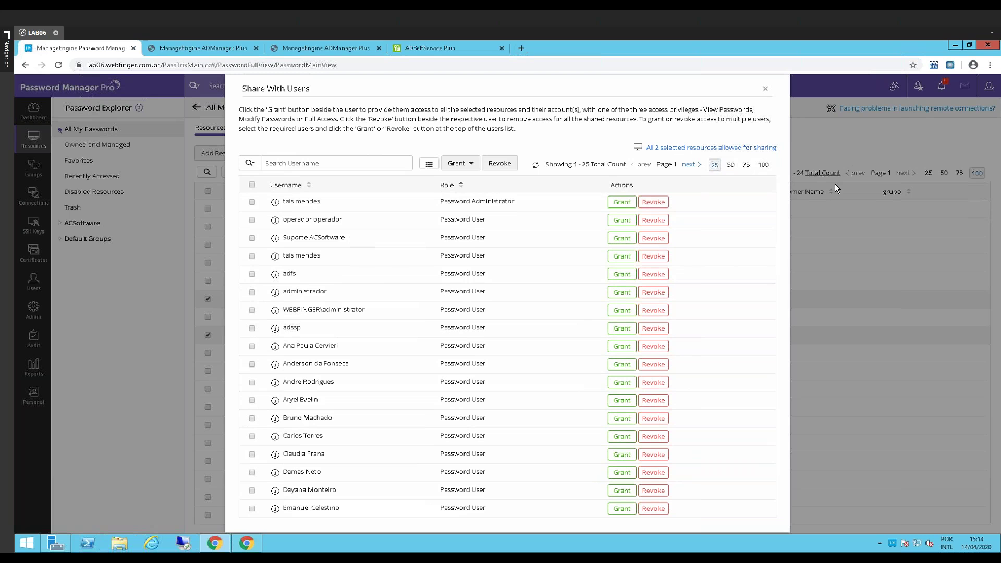
# Dismiss the sharing dialog without granting access and uncheck Lab05, leaving only Lab04 selected
pyautogui.press('Escape')
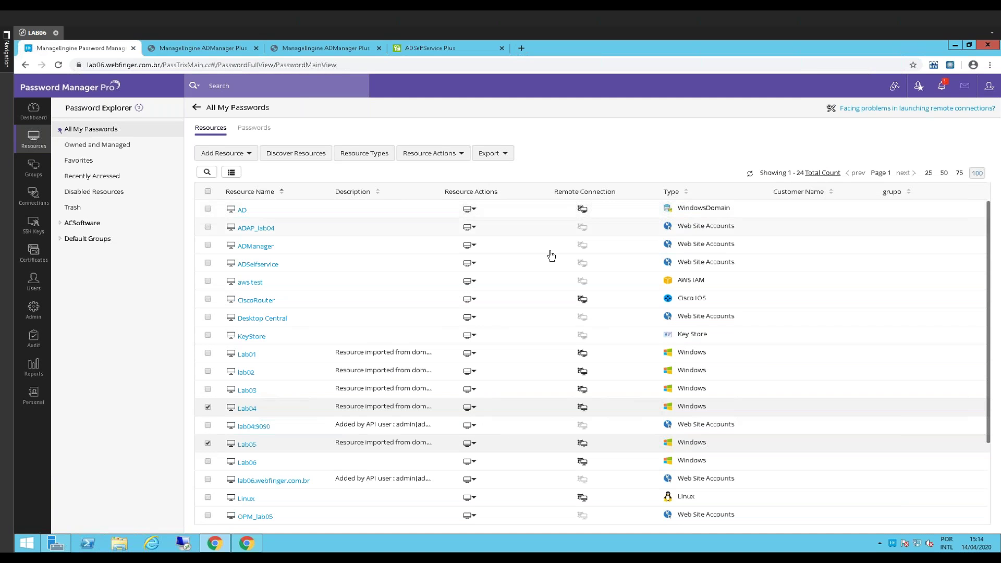
pyautogui.scroll(-3, 206, 362)
pyautogui.click(207, 349)
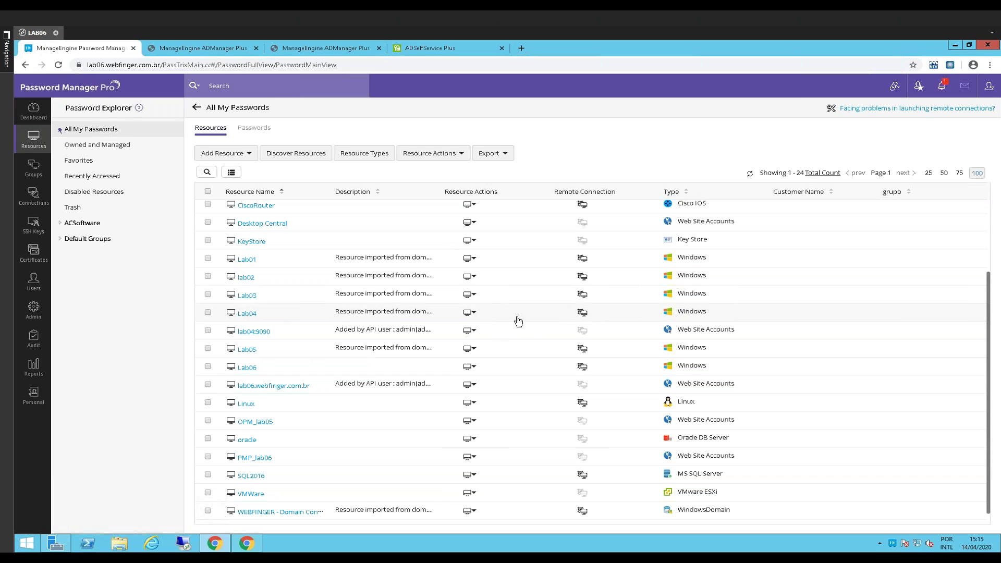
# Open the Resource Actions menu in the Lab04 row
pyautogui.click(469, 313)
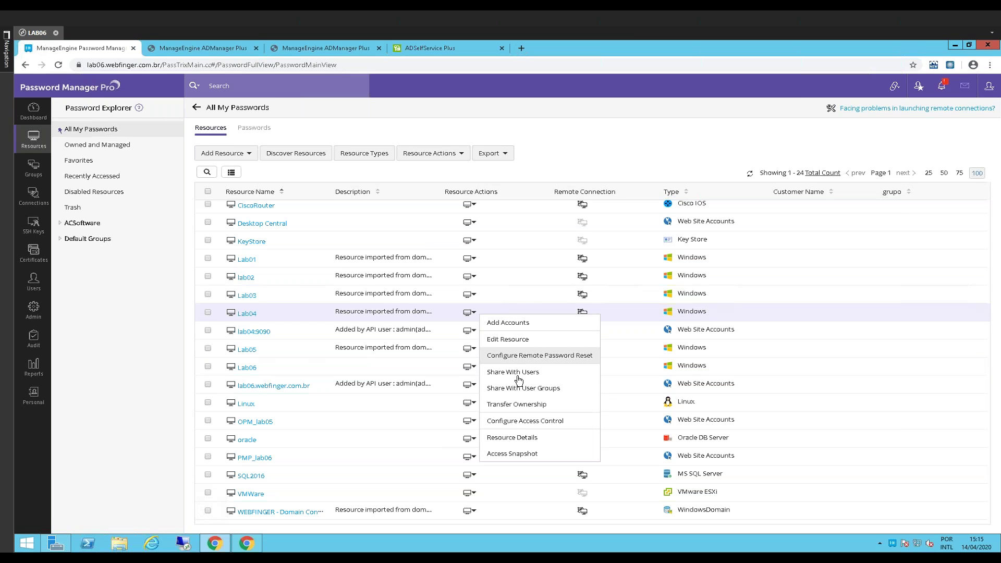
# Open Lab04's Configure Access Control and review its approval administrators and excluded users tabs
pyautogui.click(524, 424)
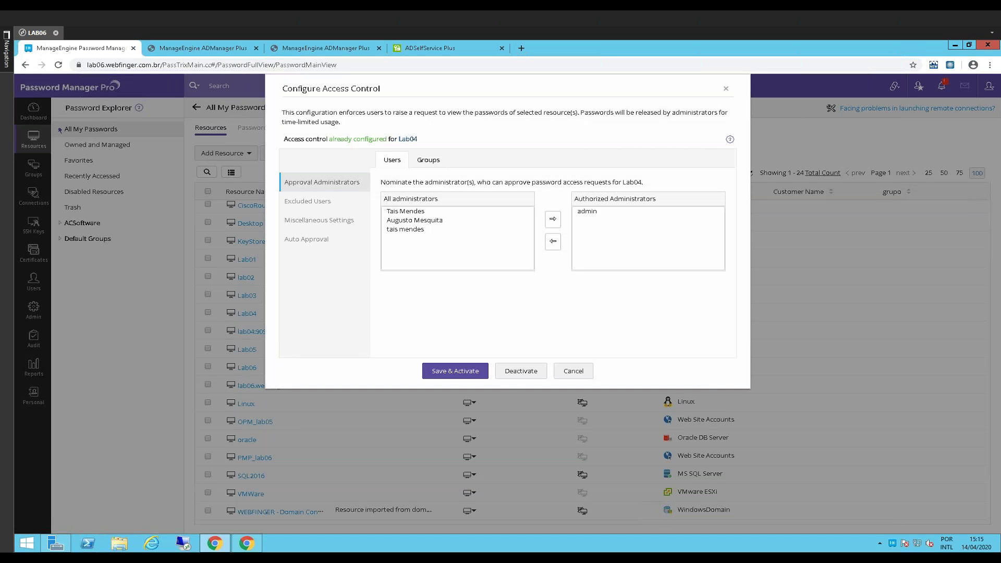
pyautogui.click(324, 211)
pyautogui.click(328, 188)
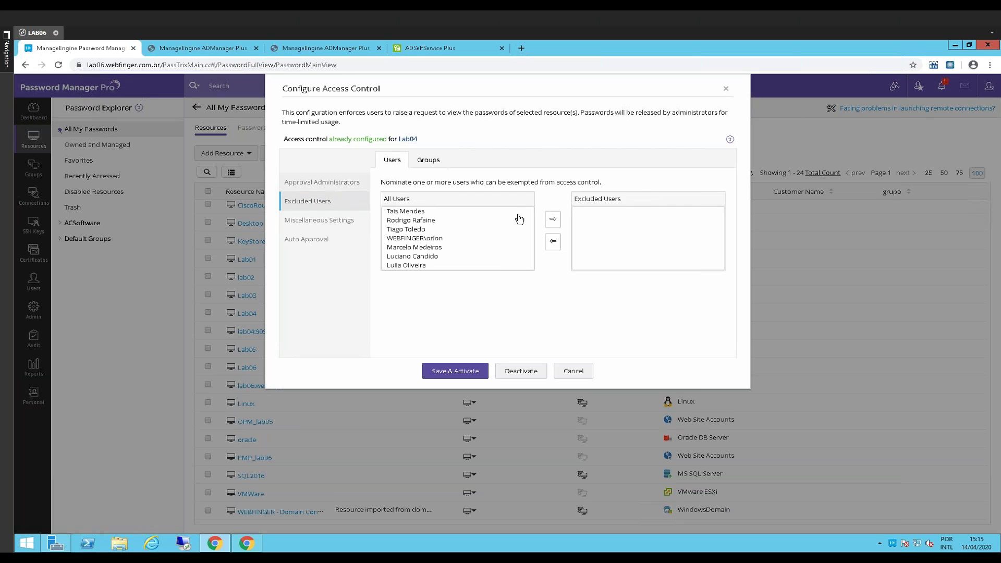
pyautogui.click(592, 213)
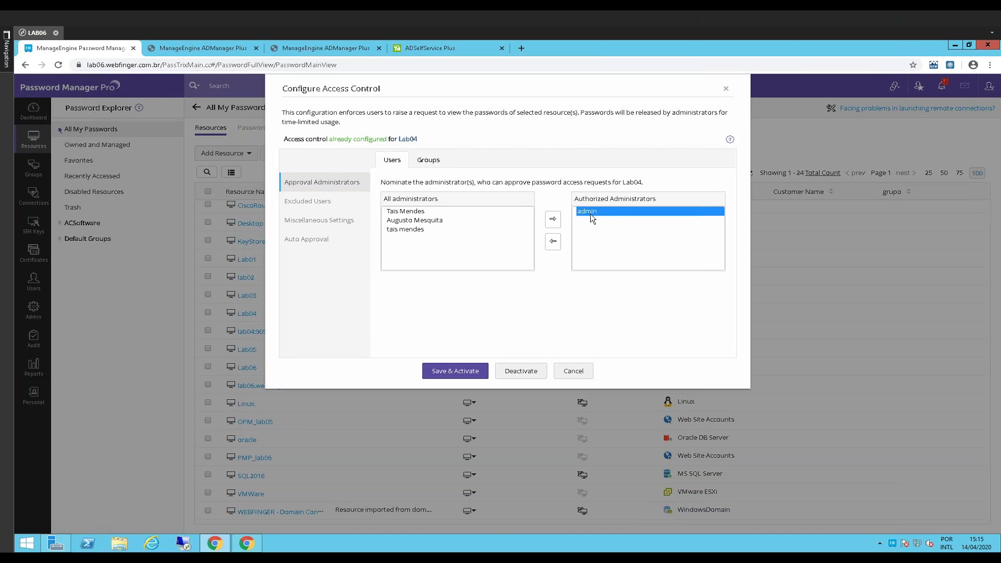
pyautogui.click(324, 204)
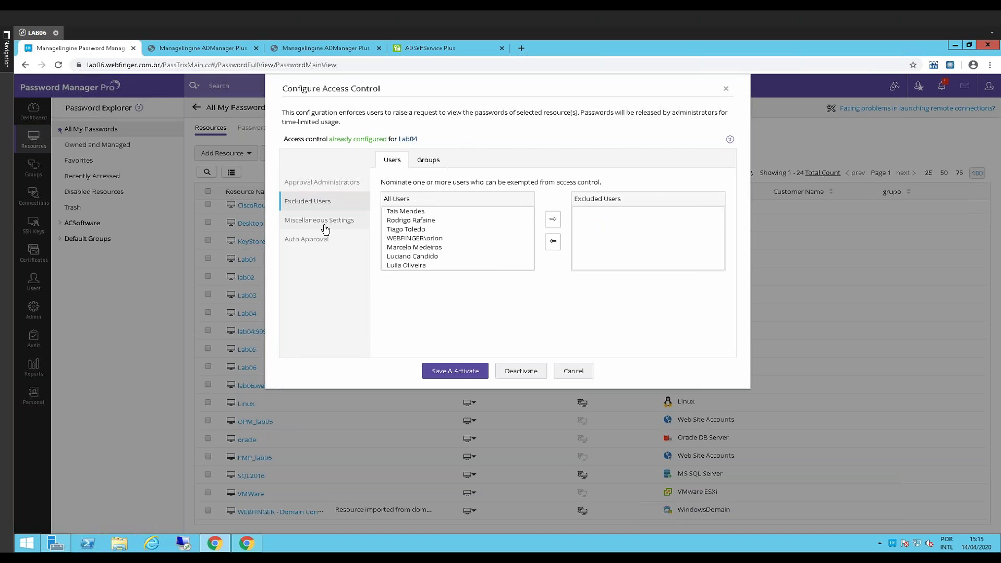
pyautogui.click(323, 221)
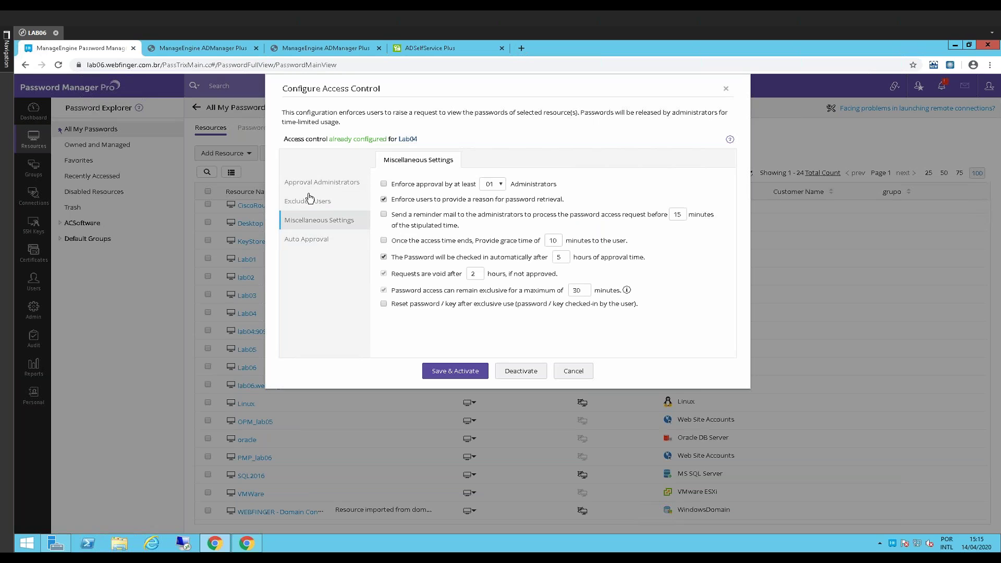
pyautogui.click(313, 183)
pyautogui.click(591, 213)
pyautogui.click(313, 201)
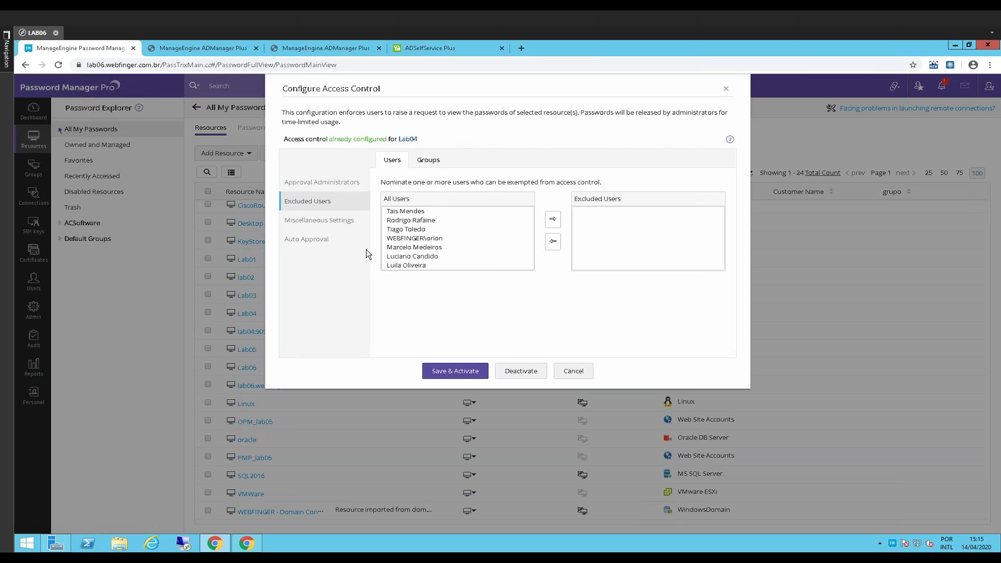
pyautogui.click(319, 221)
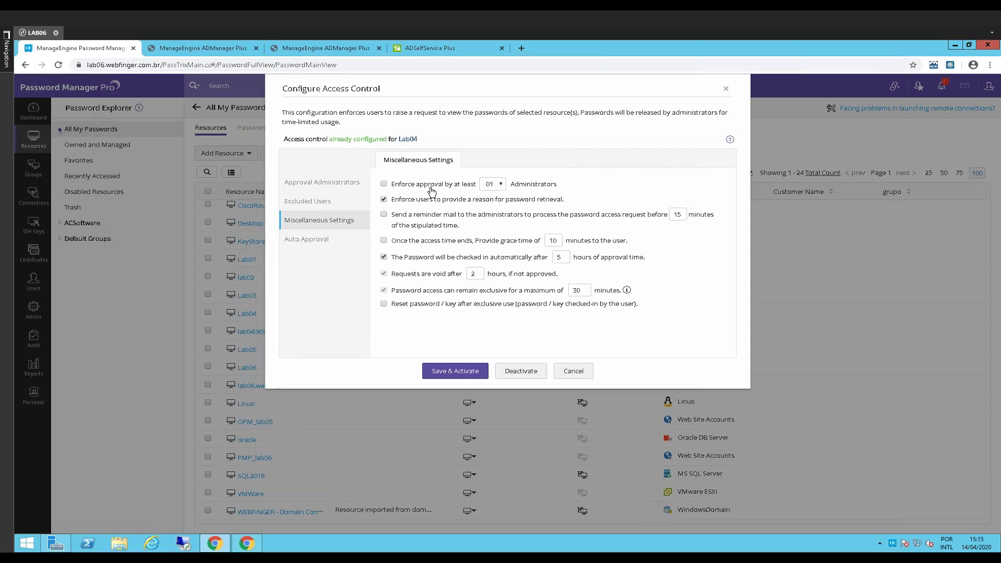
# Change the Miscellaneous exclusive access time limit from 30 to 120 minutes
pyautogui.moveTo(390, 296); pyautogui.dragTo(566, 297)
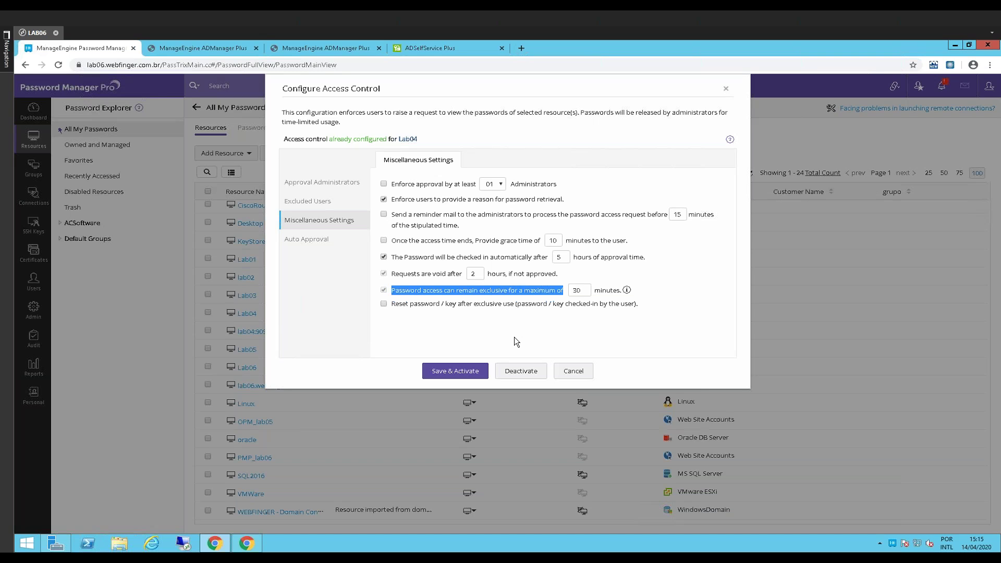
pyautogui.moveTo(411, 295); pyautogui.dragTo(558, 293)
pyautogui.click(559, 290)
pyautogui.hotkey('ctrl', 'a')
pyautogui.write('0')
pyautogui.press('BackSpace')
pyautogui.write('120')
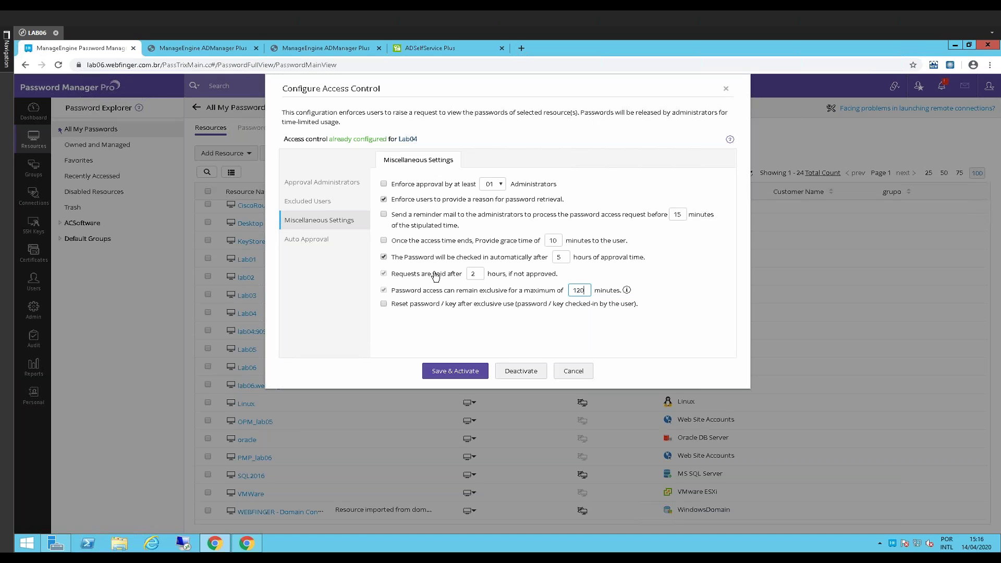
pyautogui.moveTo(393, 304); pyautogui.dragTo(548, 304)
pyautogui.click(438, 328)
pyautogui.moveTo(392, 305); pyautogui.dragTo(487, 312)
pyautogui.click(456, 313)
pyautogui.click(311, 242)
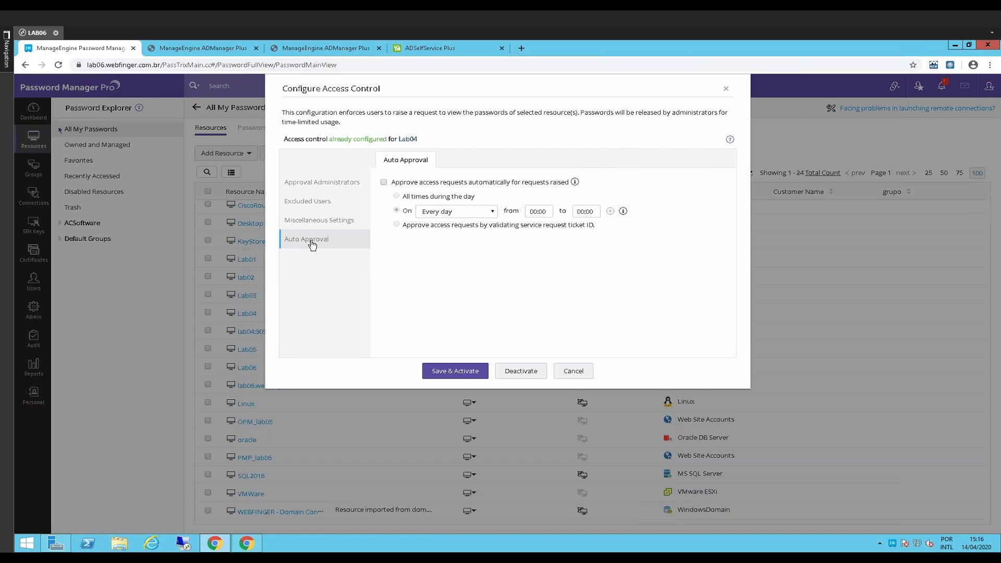
# Add an Every Monday 09:00–18:00 auto-approval slot for Lab04, then cancel the dialog unsaved
pyautogui.click(383, 183)
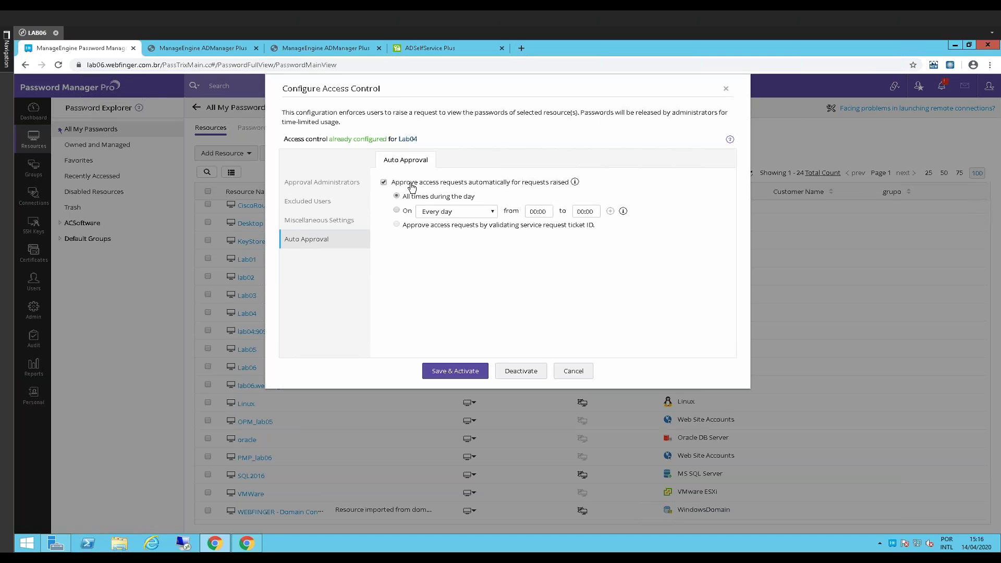
pyautogui.click(384, 183)
pyautogui.click(384, 182)
pyautogui.click(397, 210)
pyautogui.click(437, 211)
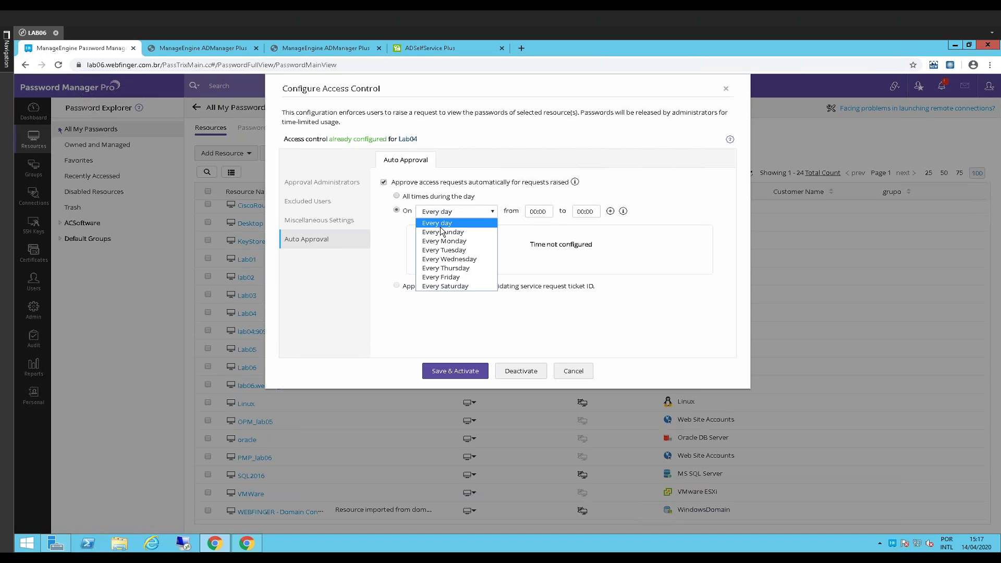
pyautogui.click(442, 243)
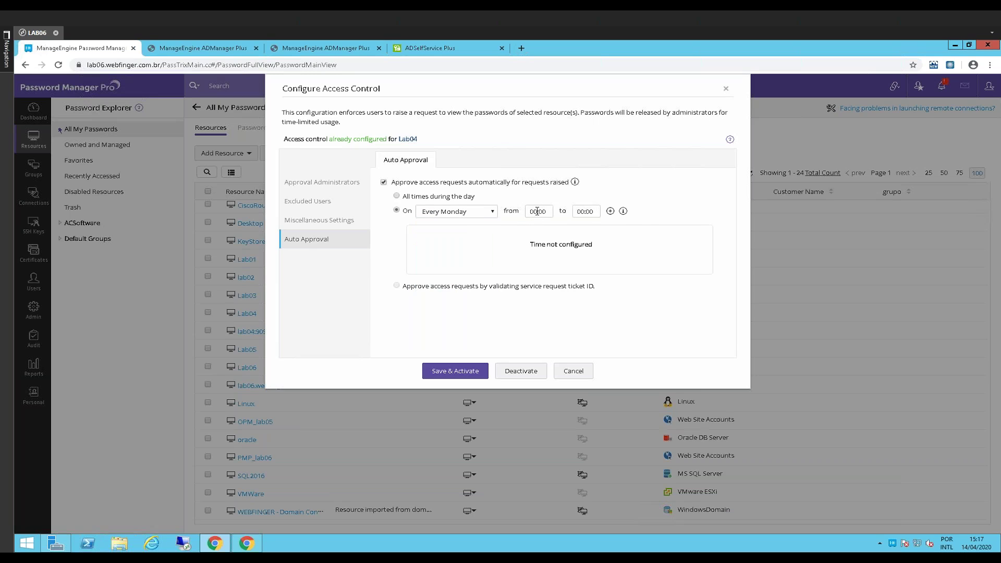
pyautogui.click(538, 211)
pyautogui.click(575, 251)
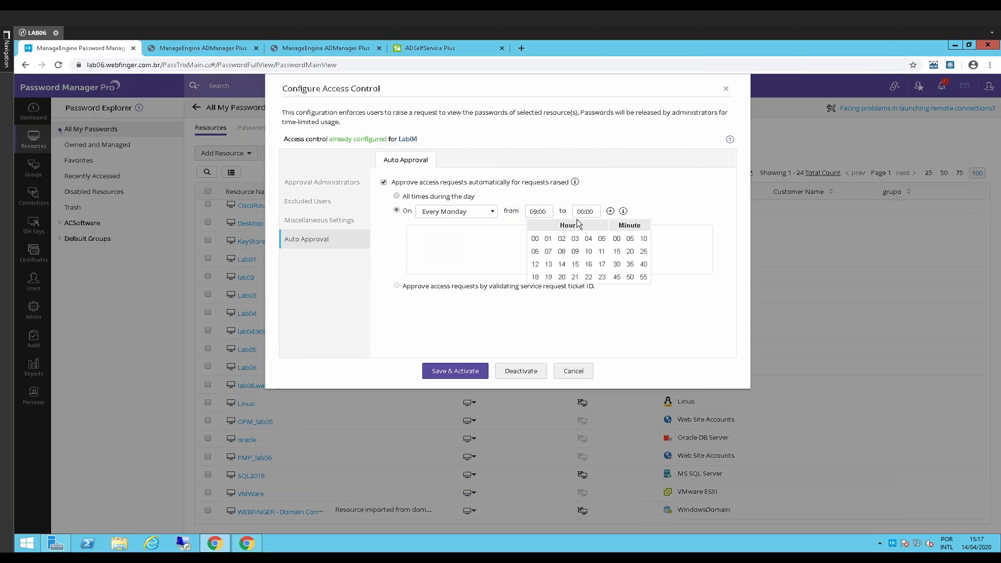
pyautogui.click(579, 213)
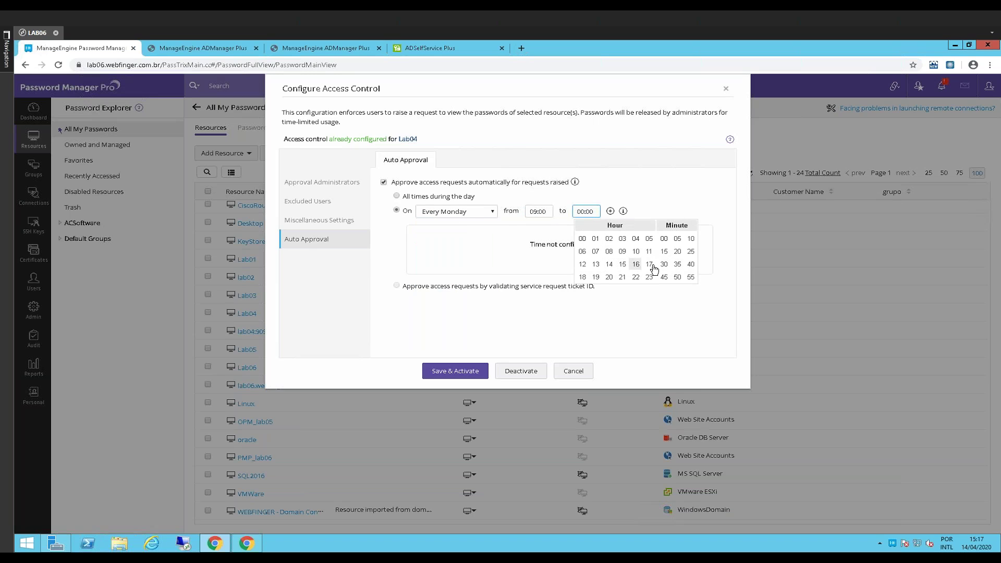
pyautogui.click(582, 277)
pyautogui.click(610, 211)
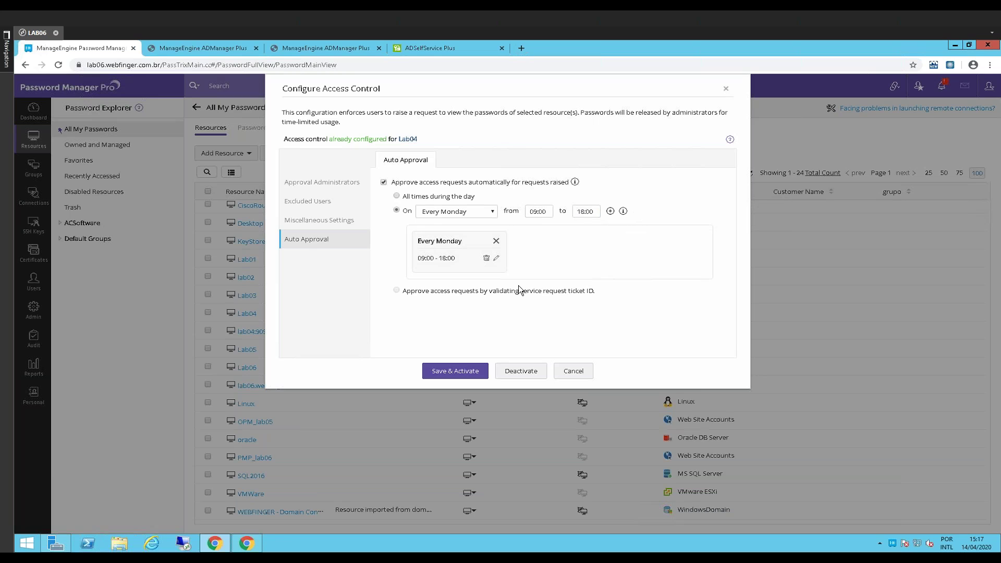
pyautogui.click(573, 371)
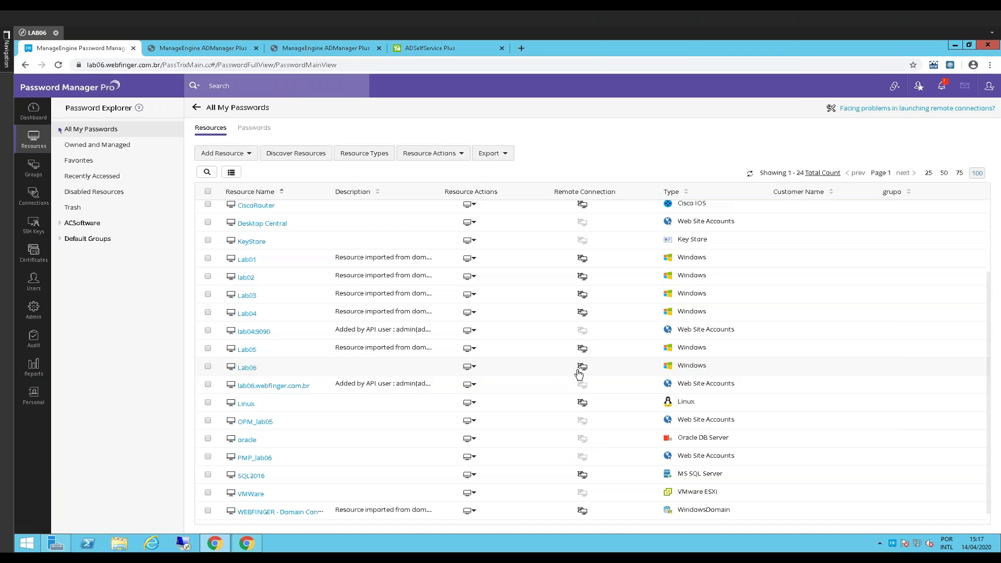
# In the visitor user's browser window, reload the resource list and open Lab05's accounts
pyautogui.click(253, 545)
pyautogui.click(510, 245)
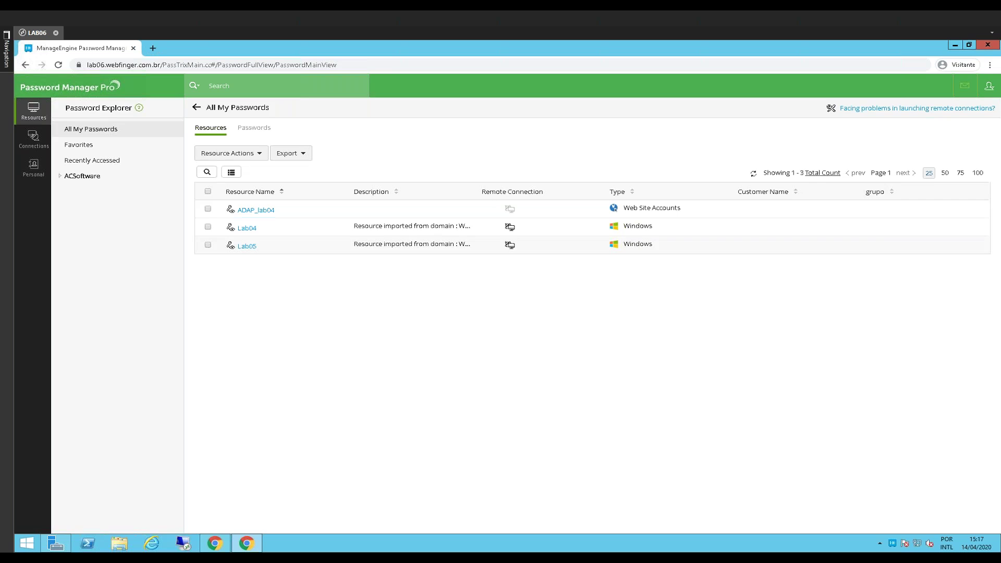
pyautogui.click(247, 245)
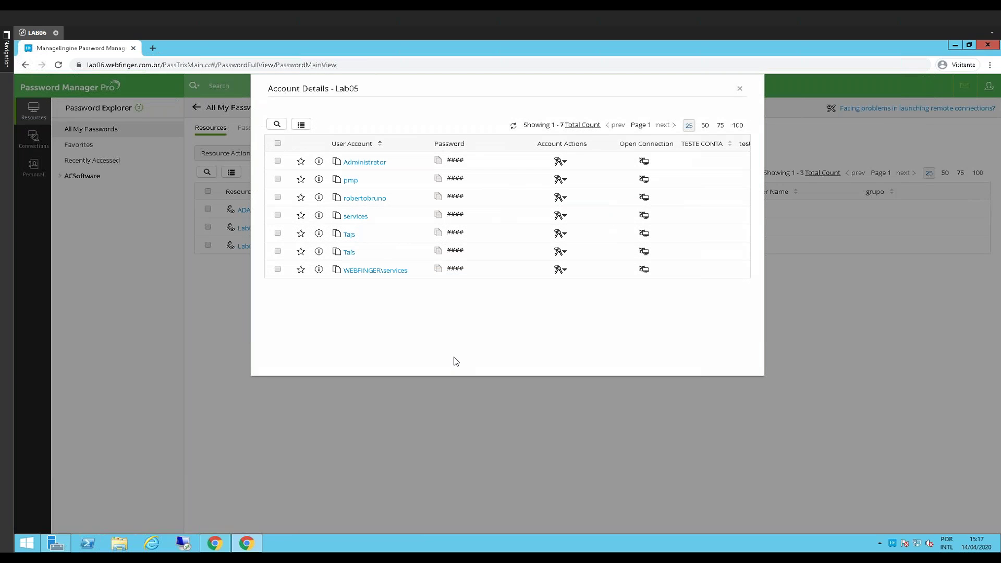
# Check the services, Administrator and pmp rows, then launch Windows Remote Desktop as WEBFINGER\services
pyautogui.click(455, 215)
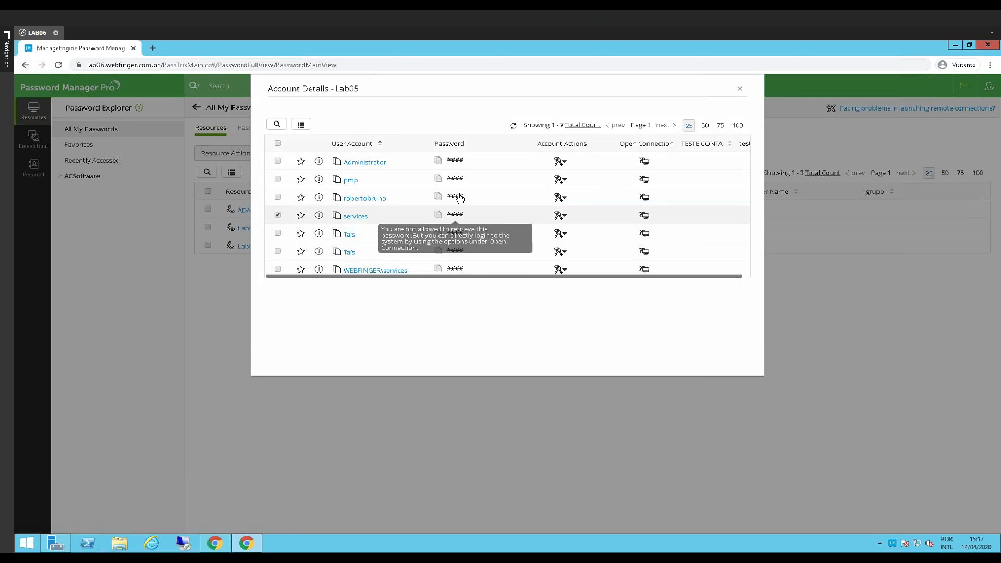
pyautogui.click(456, 179)
pyautogui.click(456, 160)
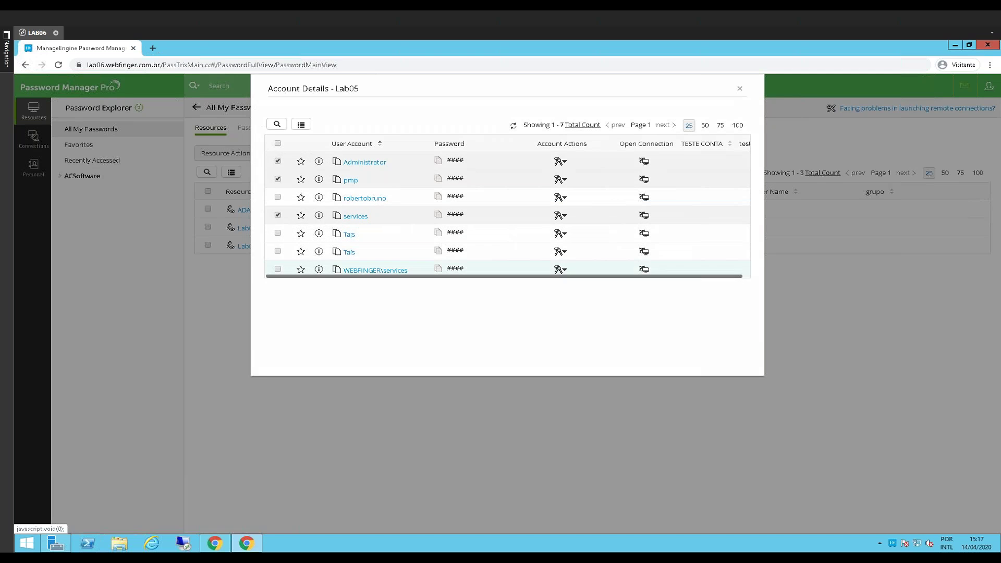
pyautogui.click(644, 269)
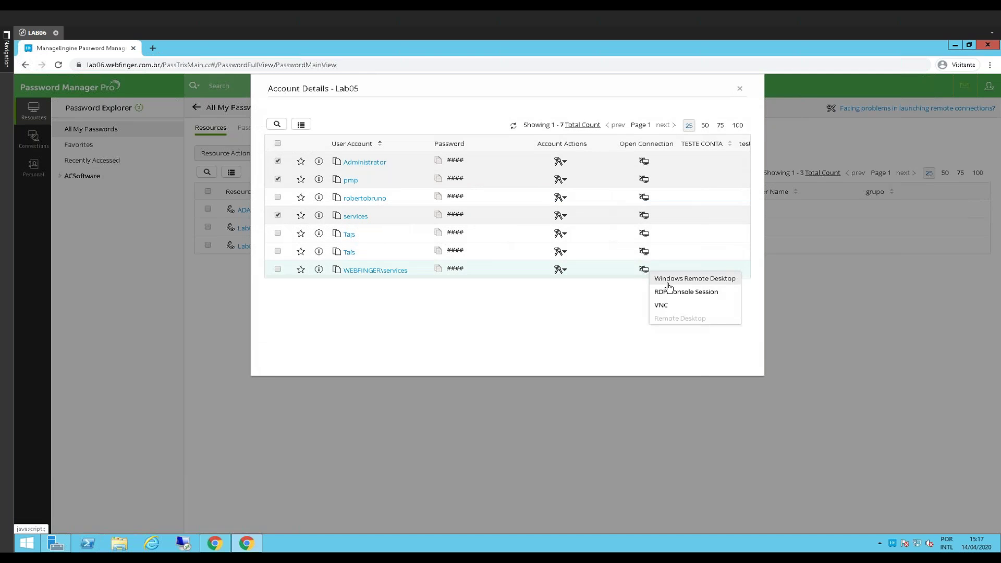
pyautogui.click(669, 285)
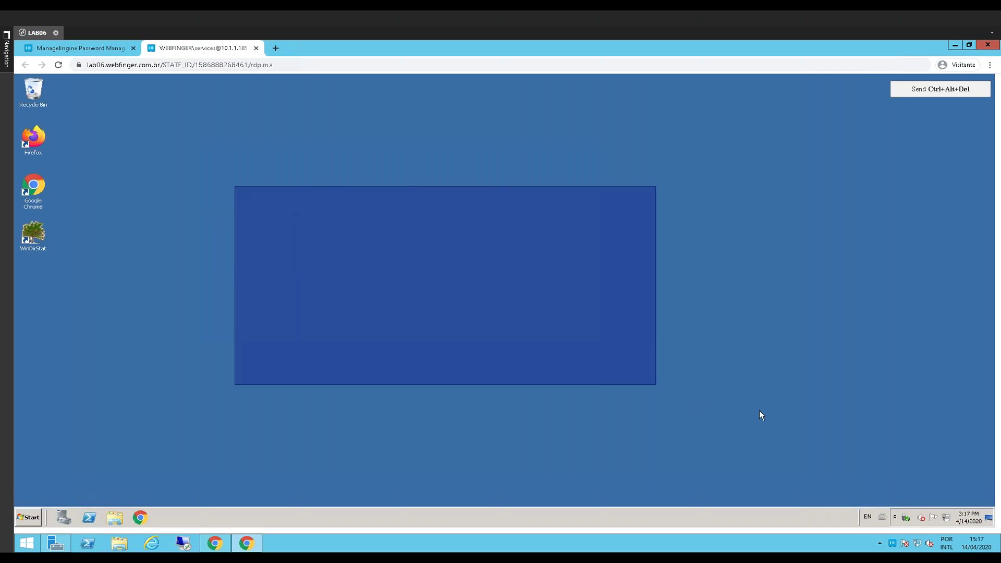
# Browse the remote machine's Pictures, Downloads, Recent Places and Desktop folders in Explorer
pyautogui.moveTo(580, 213); pyautogui.dragTo(162, 388)
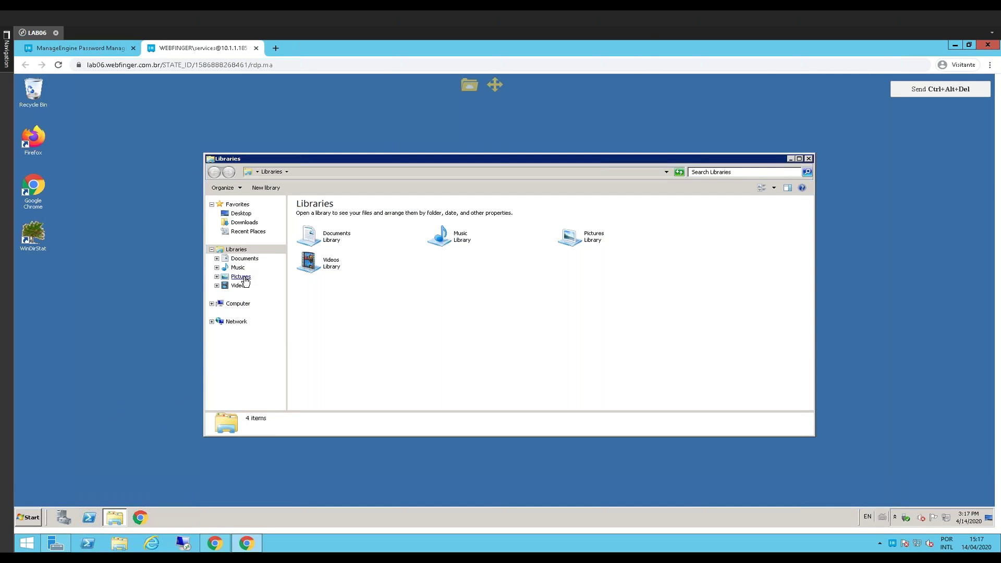
pyautogui.click(240, 277)
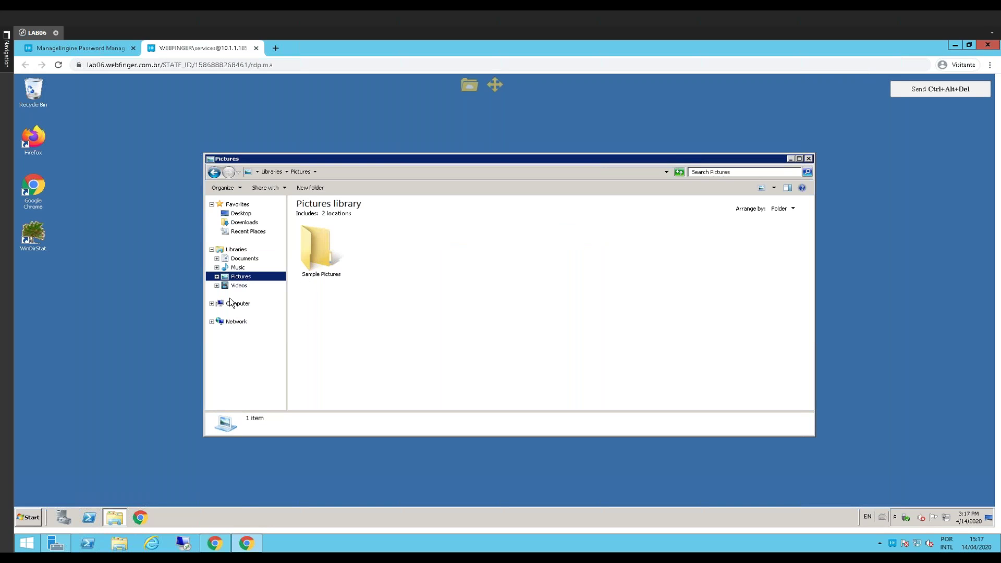
pyautogui.rightClick(202, 519)
pyautogui.click(355, 314)
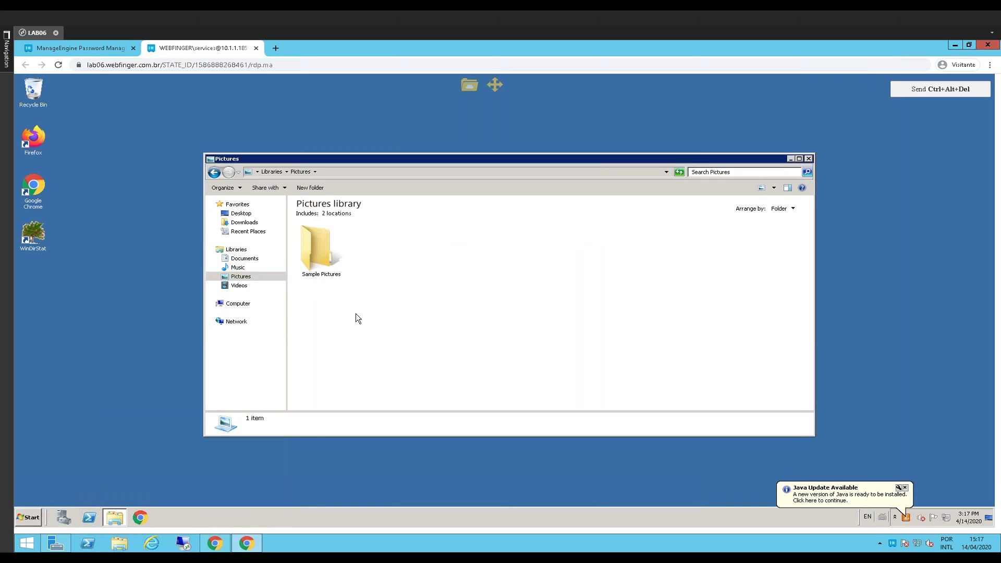
pyautogui.click(248, 286)
pyautogui.click(241, 214)
pyautogui.click(245, 223)
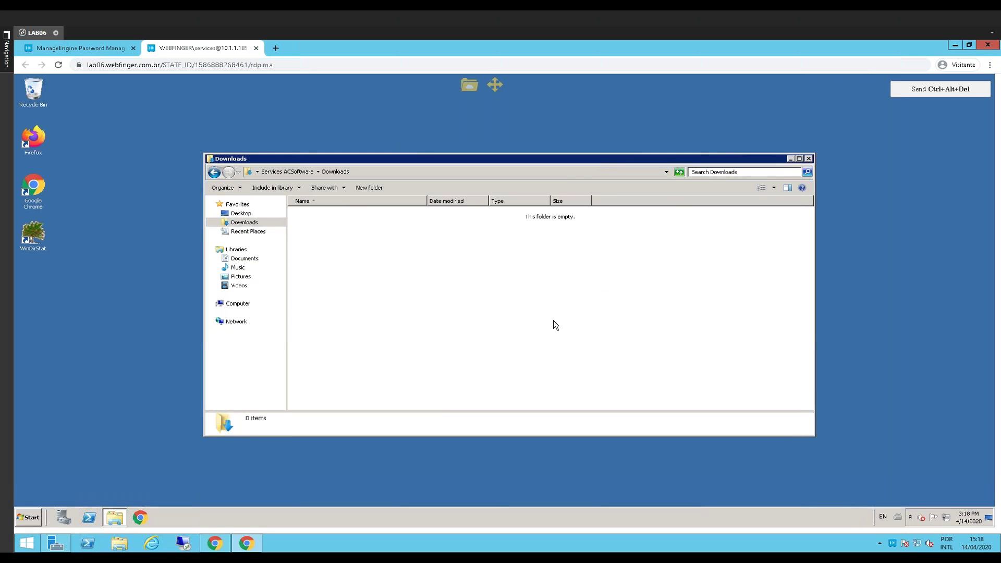
pyautogui.click(227, 232)
pyautogui.click(241, 213)
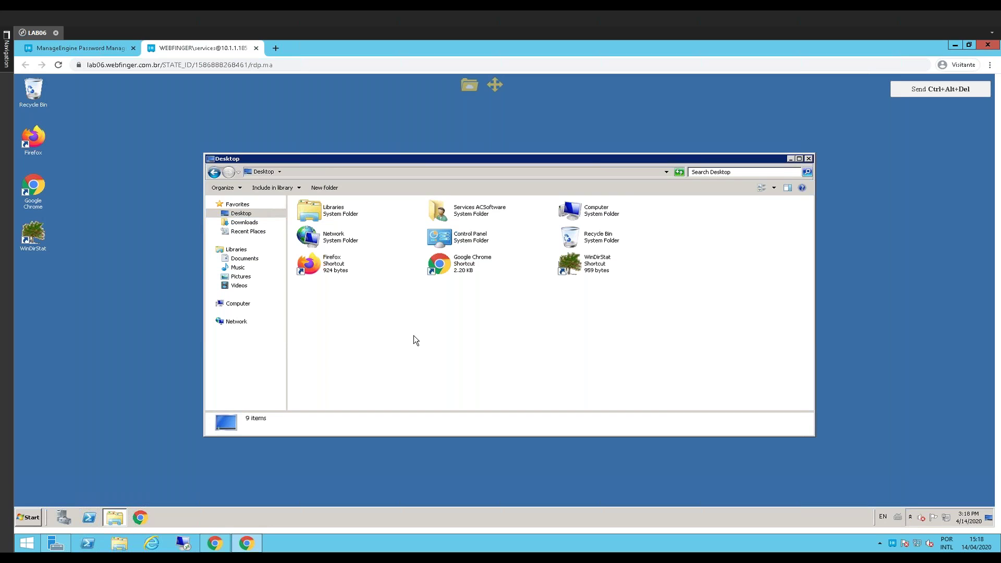
# Open and close the file transfer panel, then close the remote desktop session tab
pyautogui.click(469, 84)
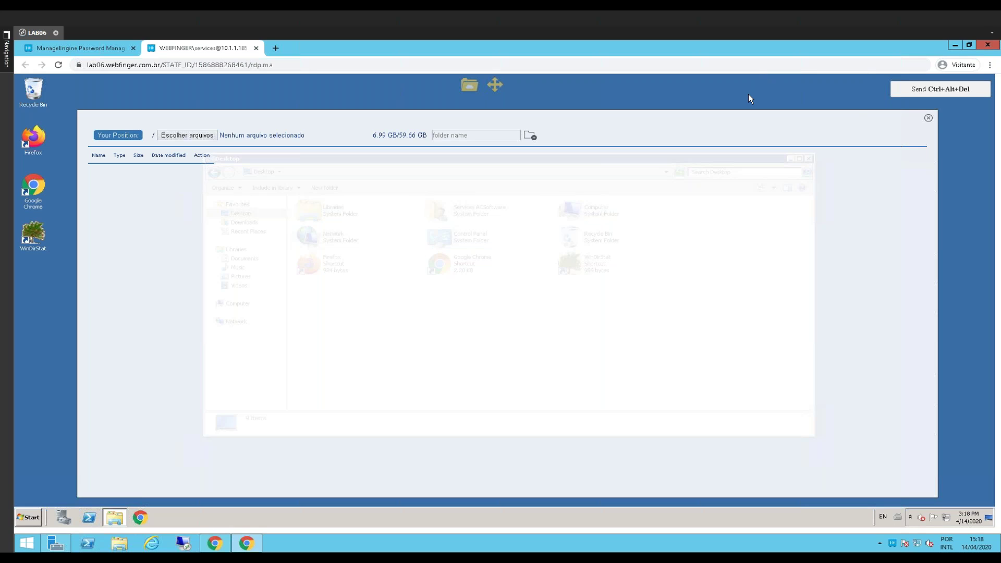
pyautogui.click(929, 118)
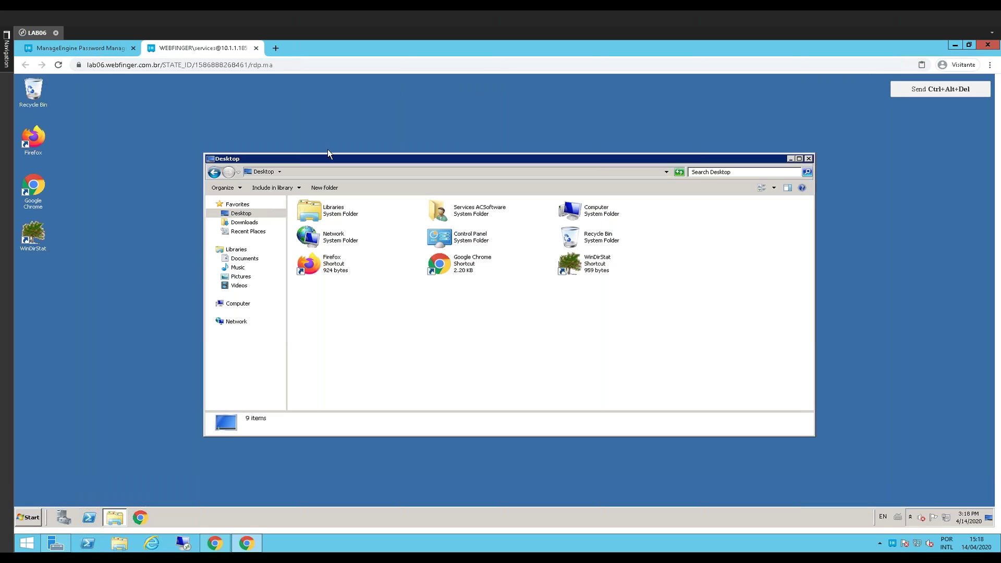
pyautogui.click(256, 48)
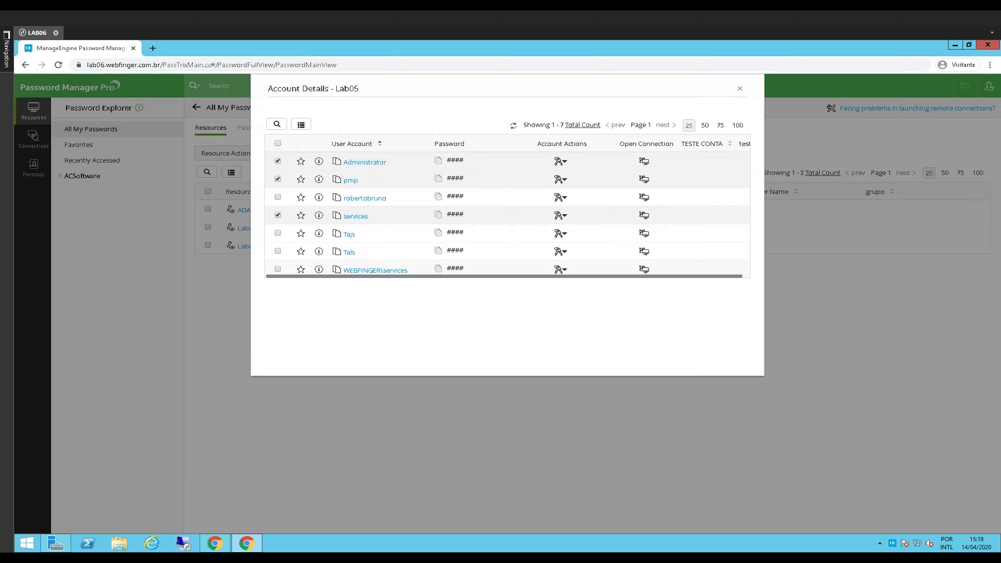
# Switch to the other Password Manager Pro window and open Audit > Recorded Connections
pyautogui.click(218, 545)
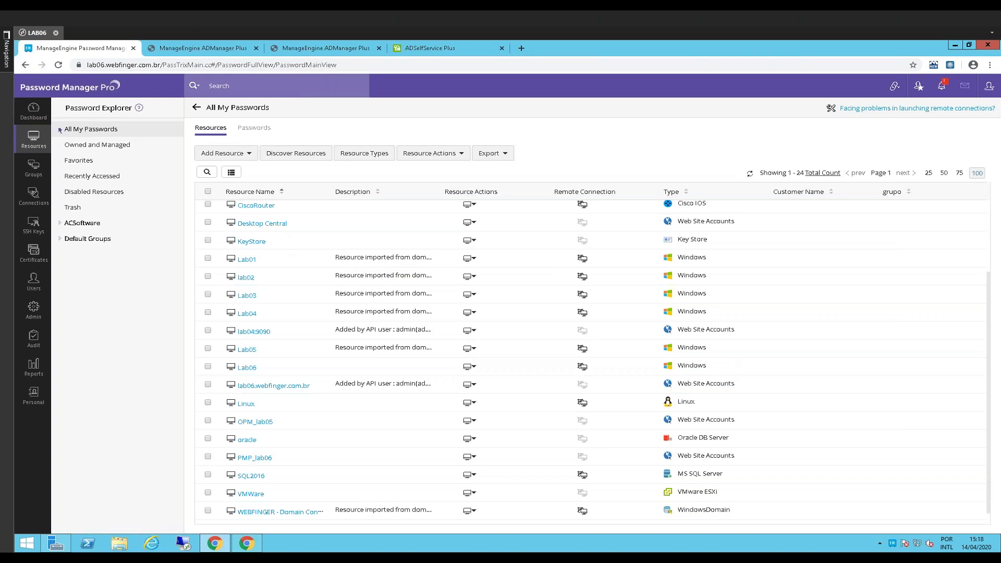
pyautogui.click(25, 338)
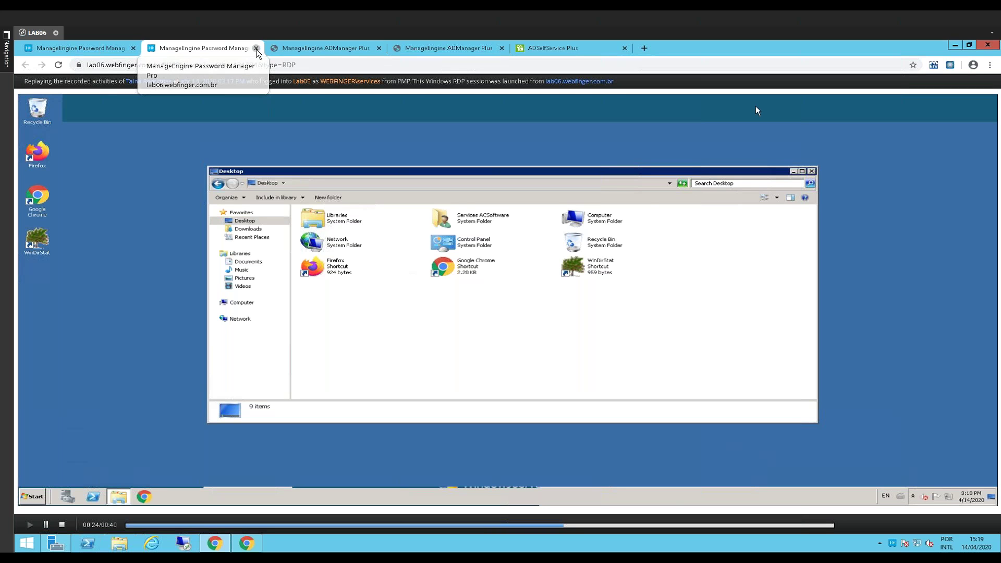
# Close the Lab05 playback tab to return to the Recorded Connections list
pyautogui.click(256, 48)
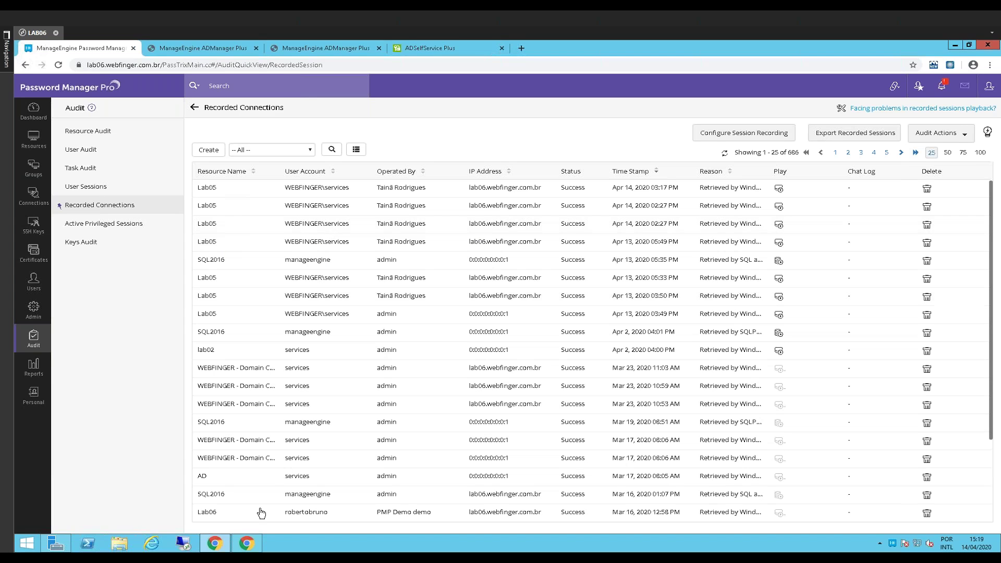
# From Lab05's account details, launch a Windows Remote Desktop session as WEBFINGER\services
pyautogui.click(259, 549)
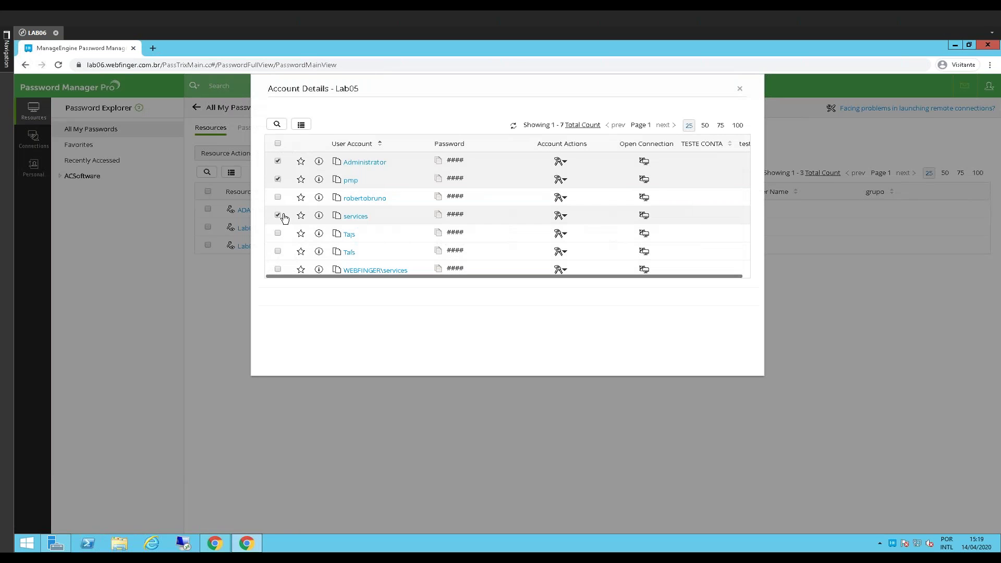
pyautogui.click(644, 271)
pyautogui.click(663, 280)
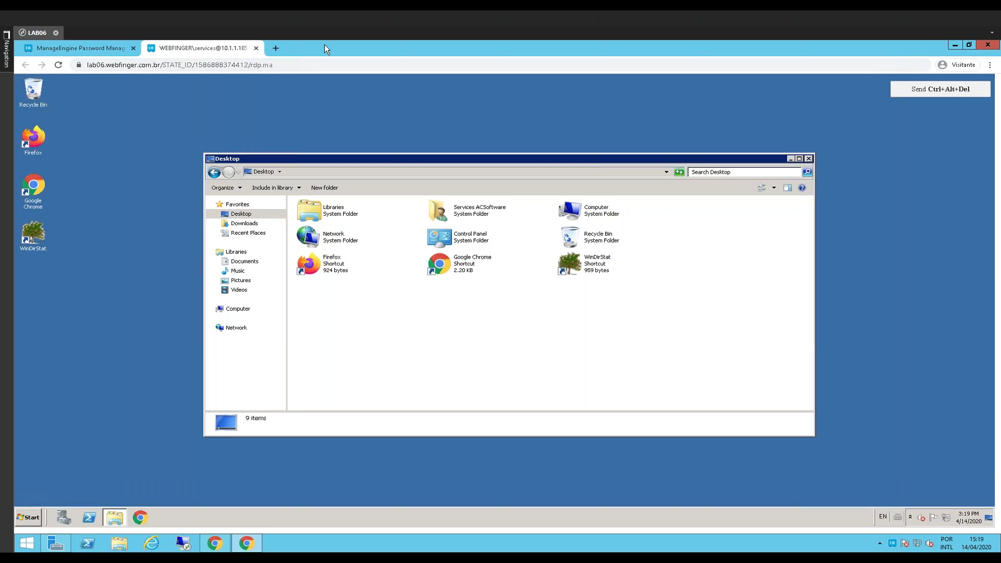
# Detach the remote session into its own window and list the Active Privileged Sessions
pyautogui.moveTo(318, 46); pyautogui.dragTo(746, 129)
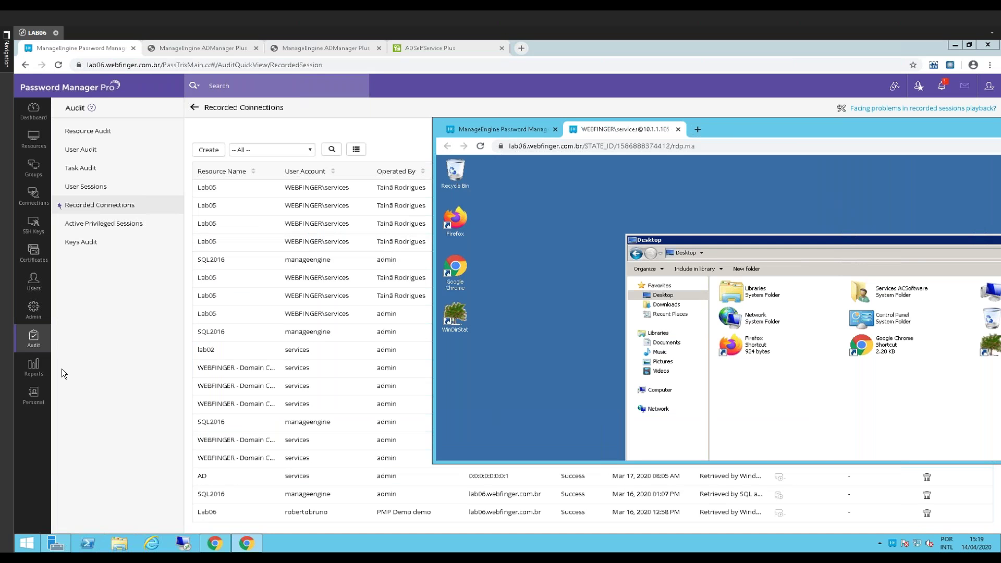
pyautogui.click(30, 343)
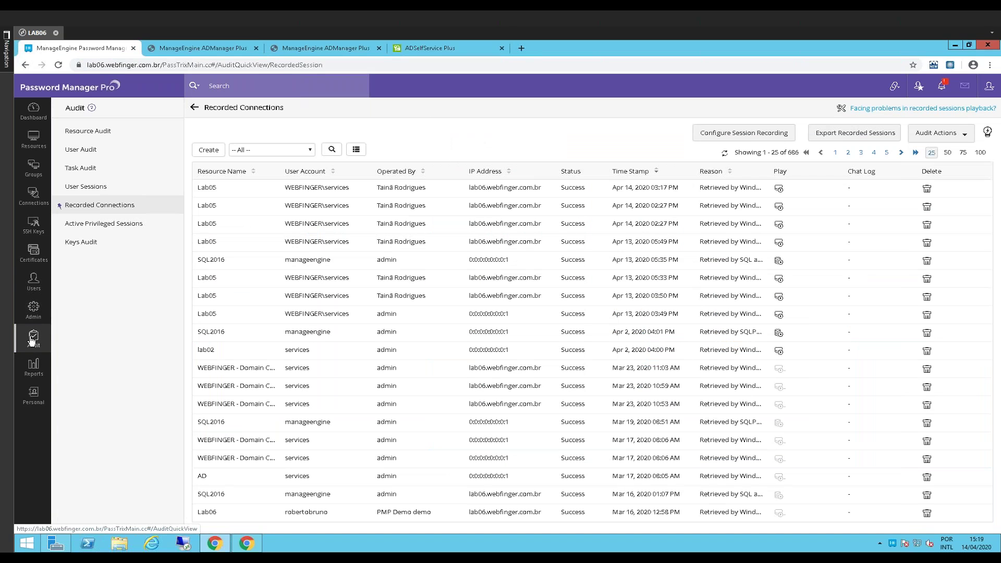
pyautogui.click(119, 230)
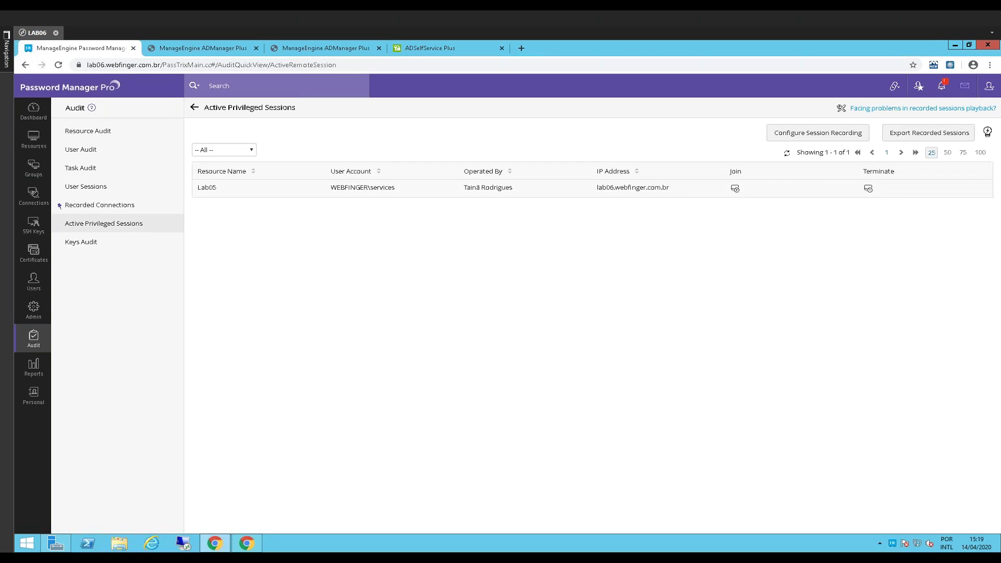
# Join the live Lab05 session, browse Downloads and Music remotely, then return to Active Privileged Sessions
pyautogui.click(736, 189)
pyautogui.click(258, 541)
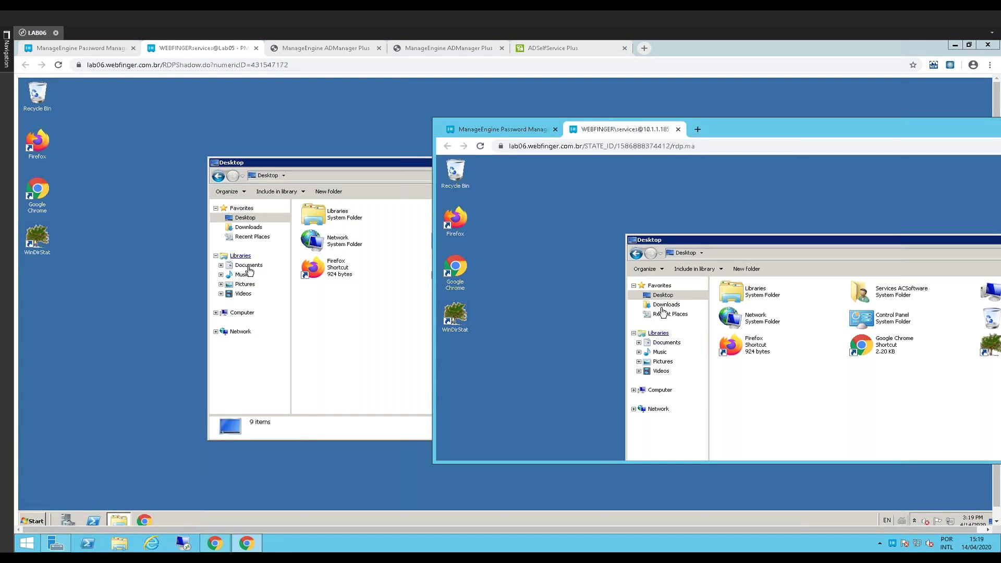
pyautogui.click(245, 227)
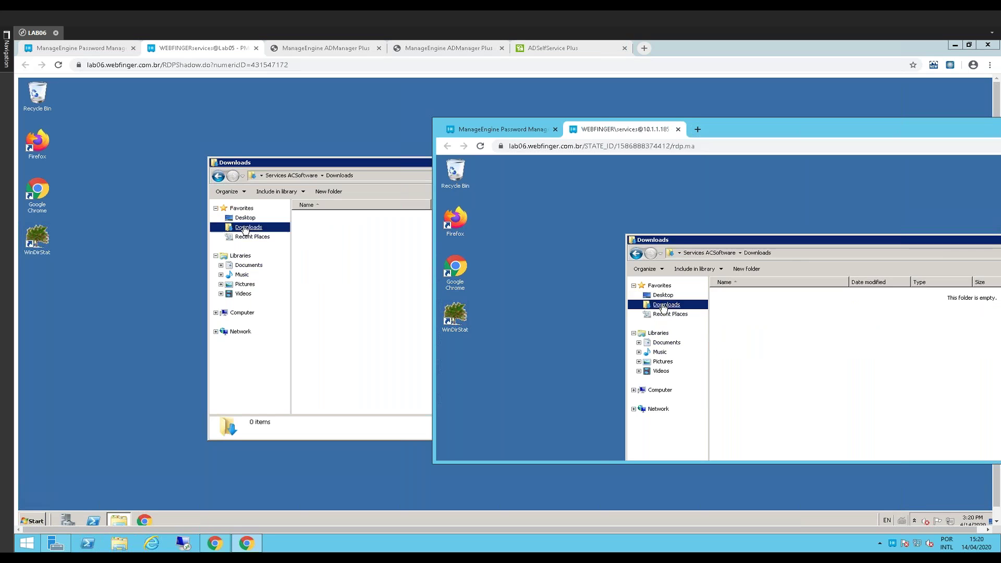
pyautogui.click(242, 276)
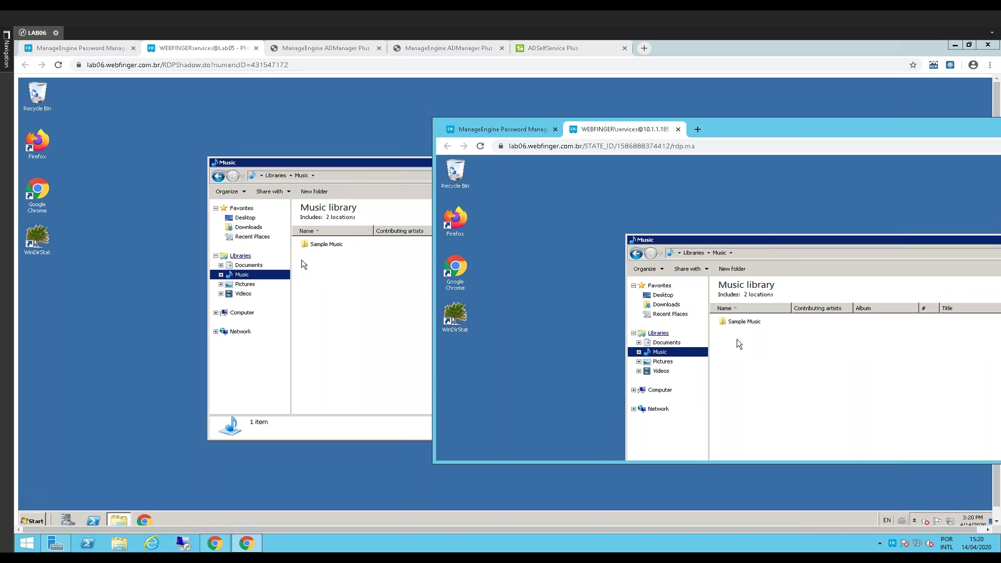
pyautogui.click(347, 278)
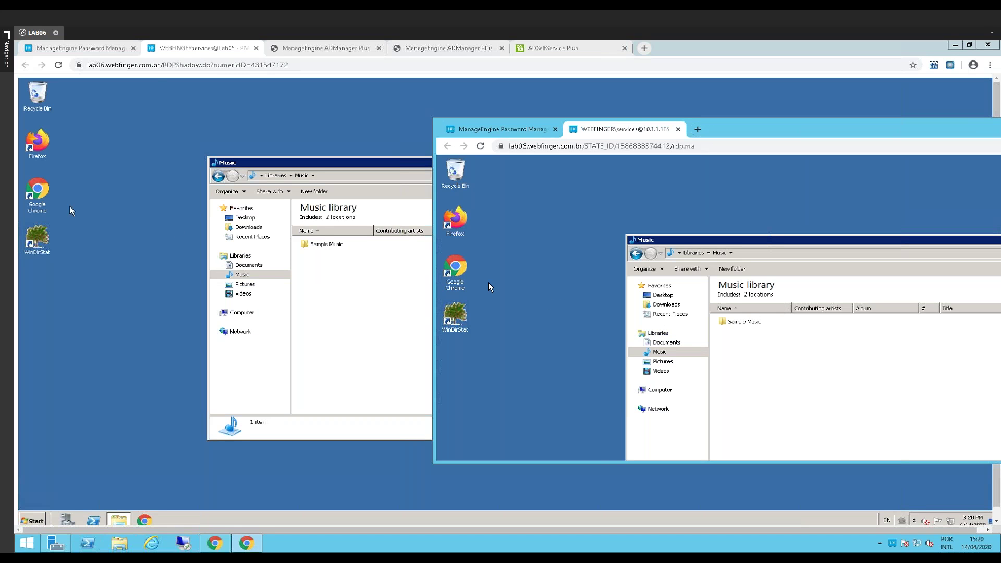
pyautogui.click(108, 51)
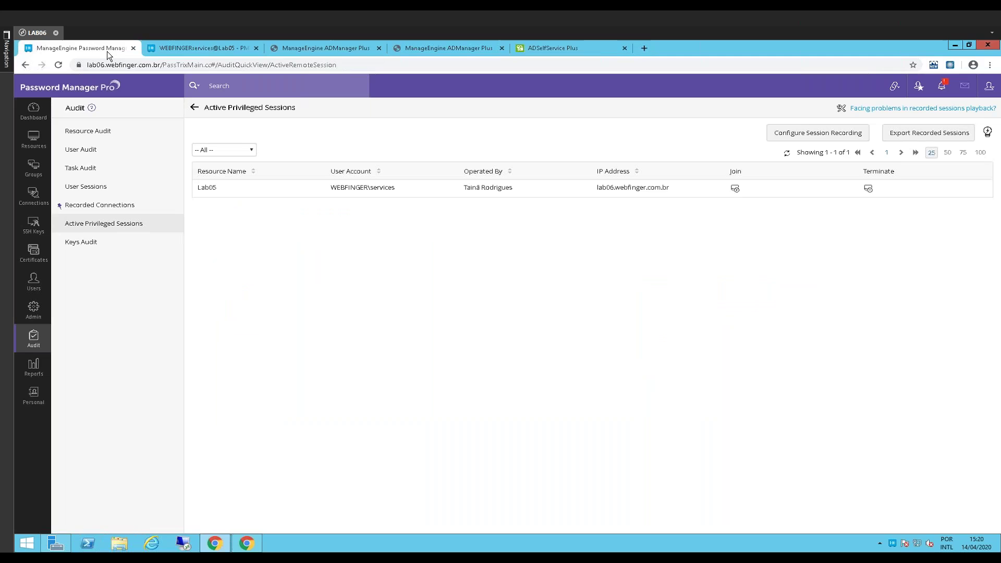
# Place the windows side by side, terminate the live Lab05 session and close its joined view
pyautogui.moveTo(678, 62); pyautogui.dragTo(412, 66)
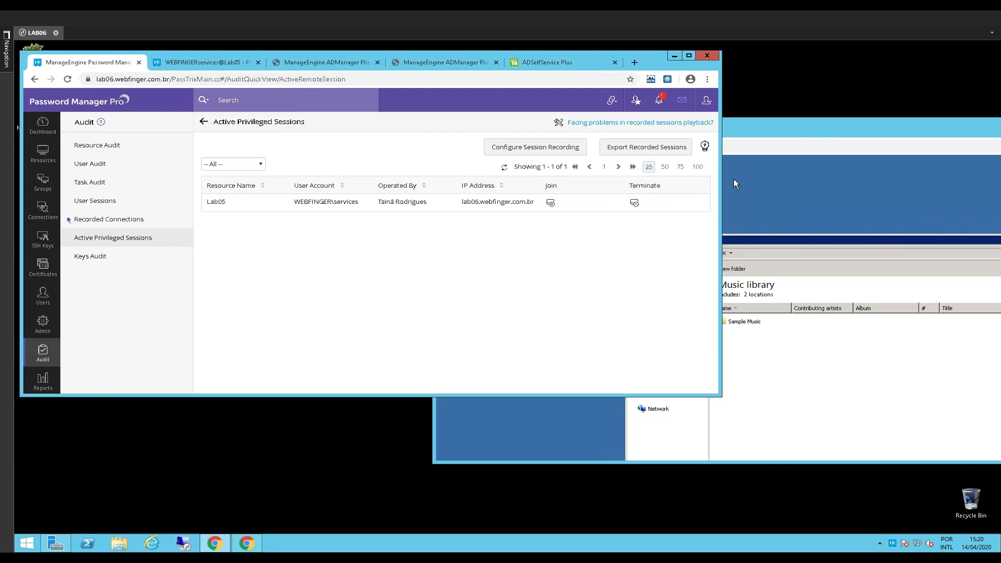
pyautogui.click(733, 180)
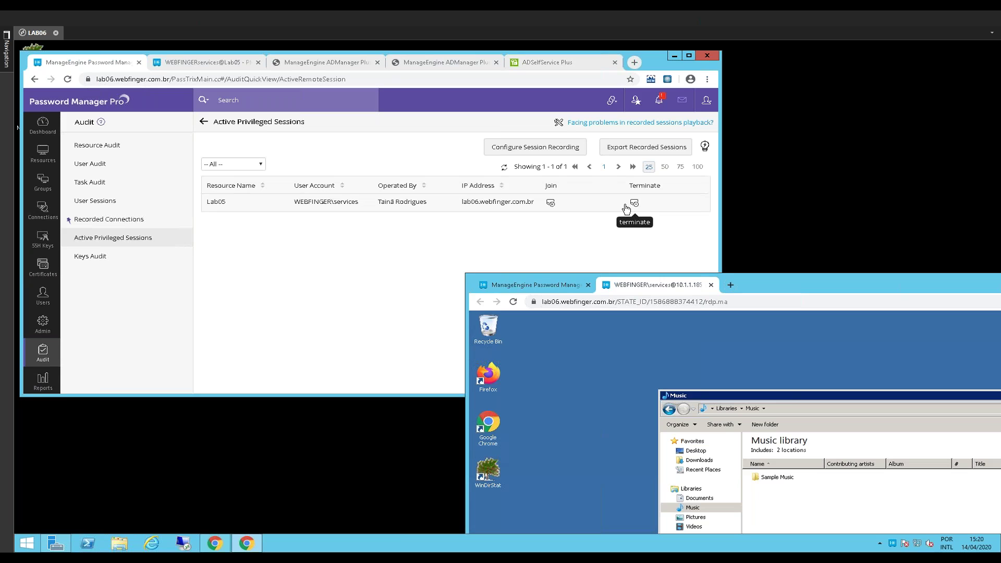
pyautogui.click(634, 206)
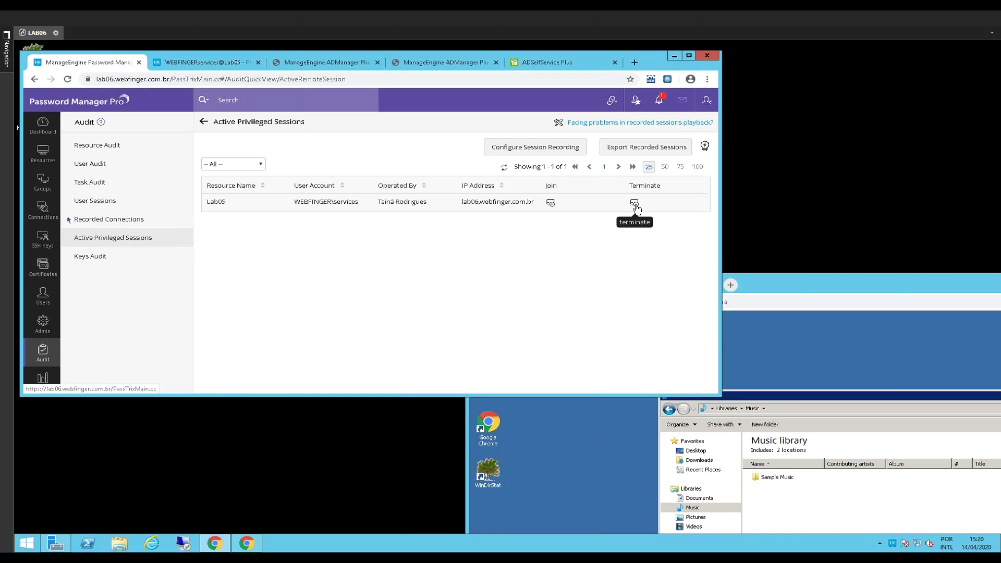
pyautogui.click(634, 204)
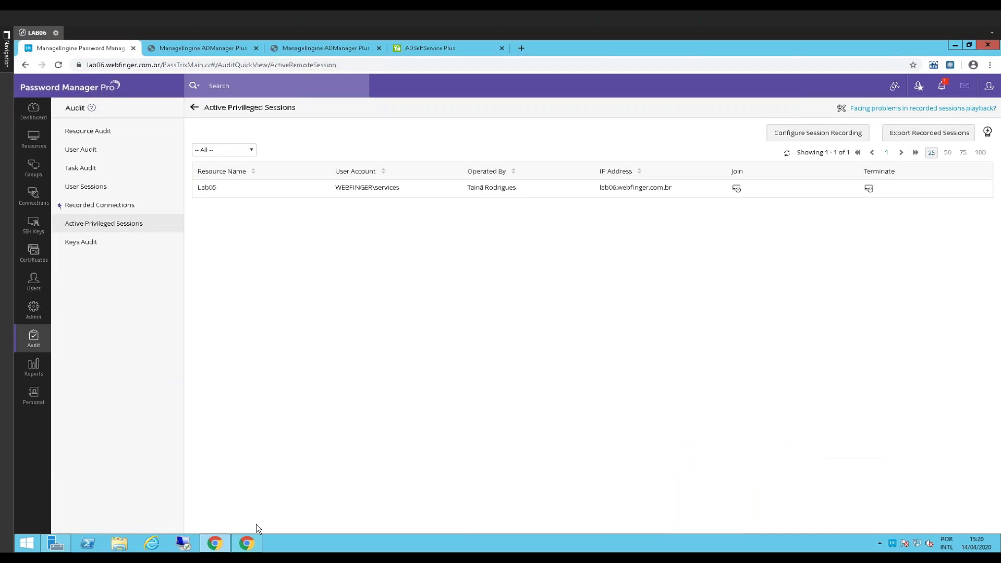
pyautogui.click(247, 543)
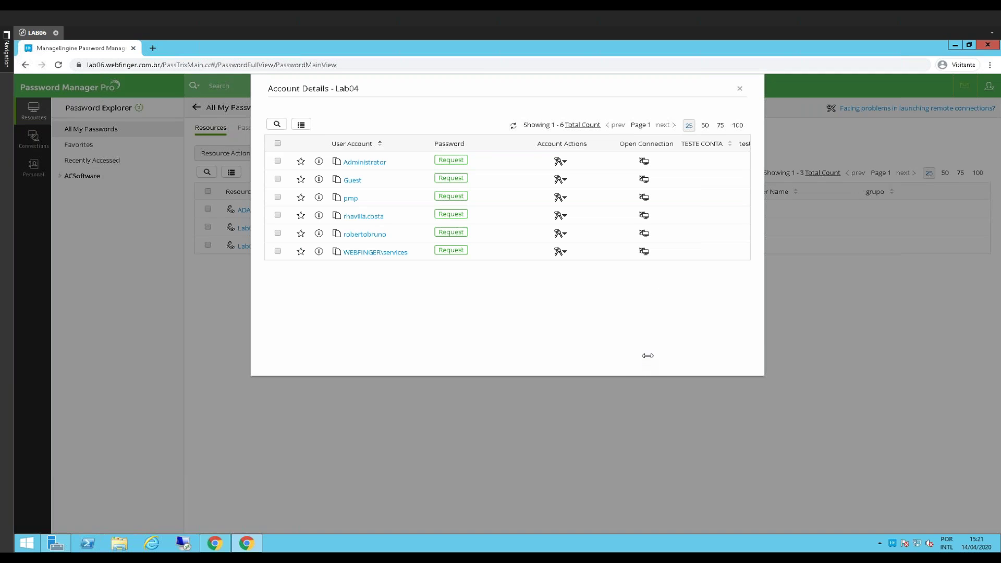
# Switch between the browser windows and bring up the ADManager Plus dashboard for WEBFINGER
pyautogui.click(227, 544)
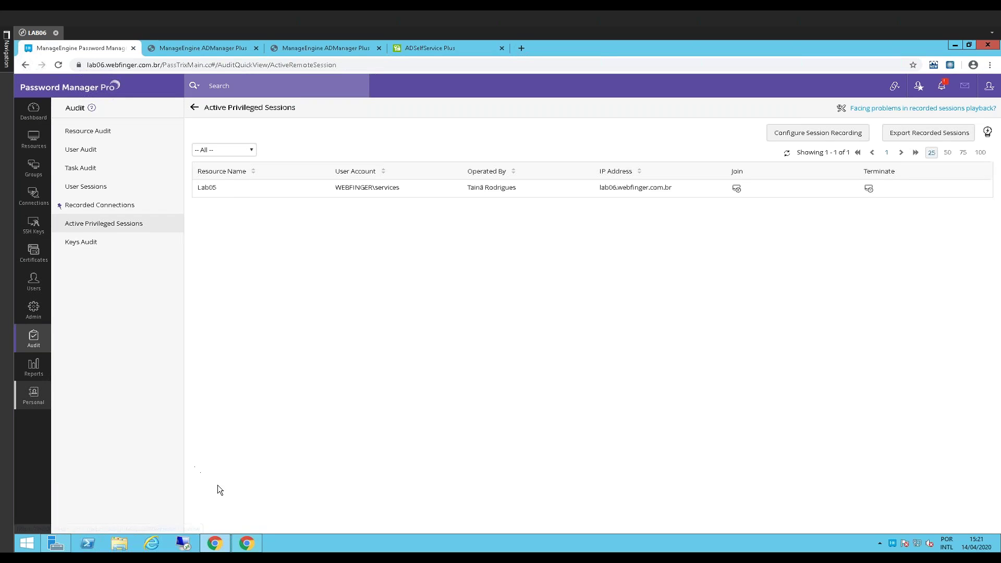
pyautogui.click(247, 543)
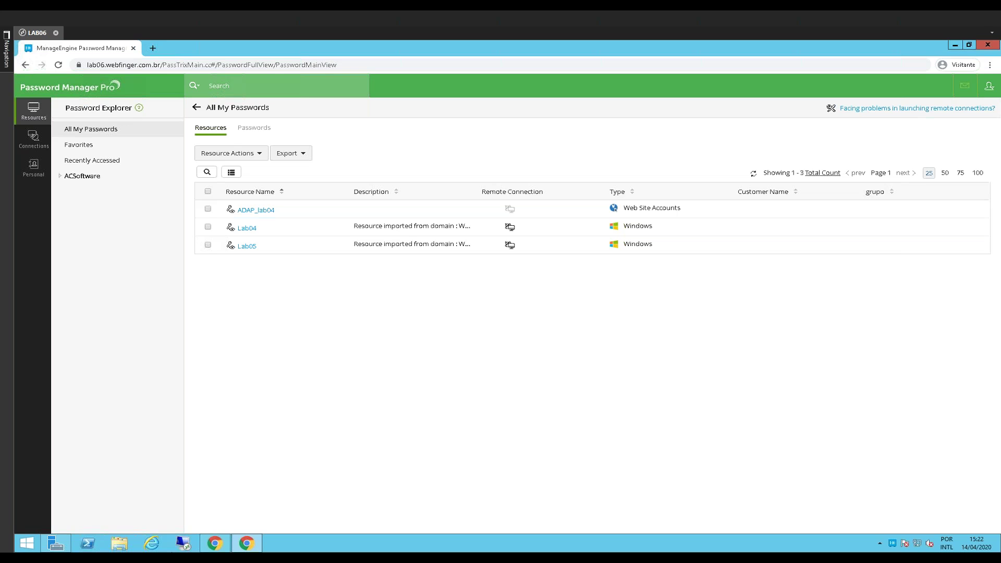
pyautogui.click(218, 545)
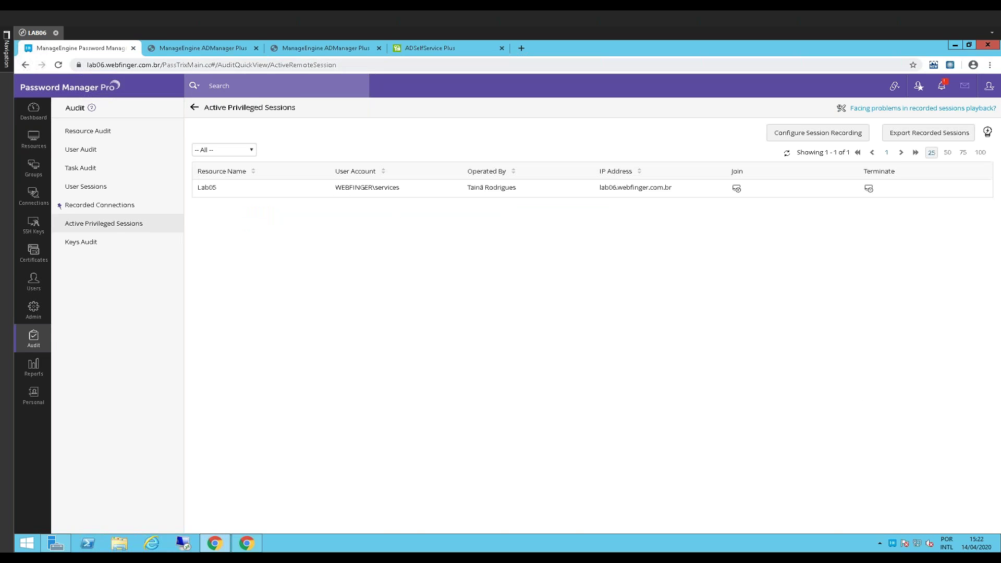
pyautogui.click(182, 48)
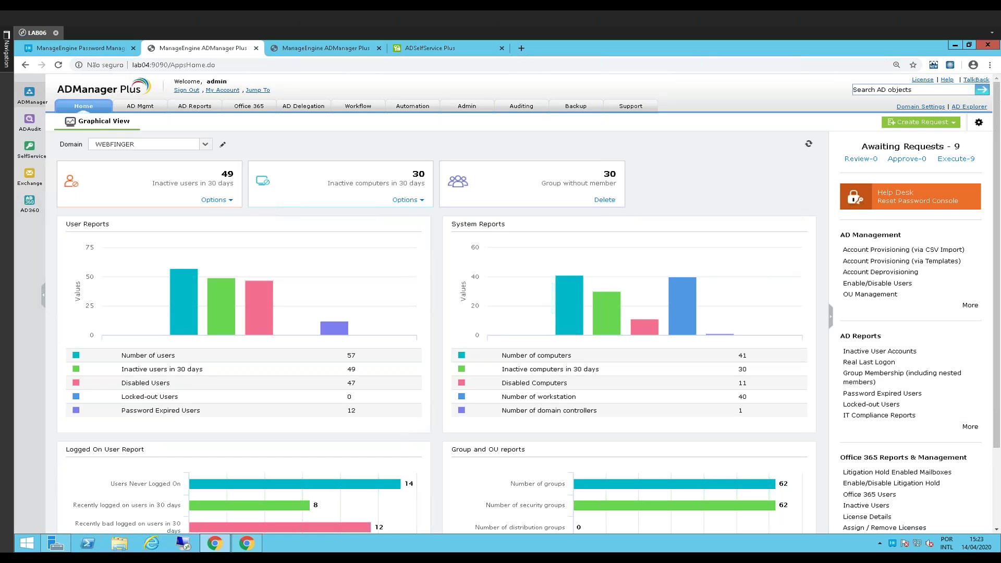
# Go back to Password Manager Pro and open the All My Passwords list of 24 resources
pyautogui.click(78, 50)
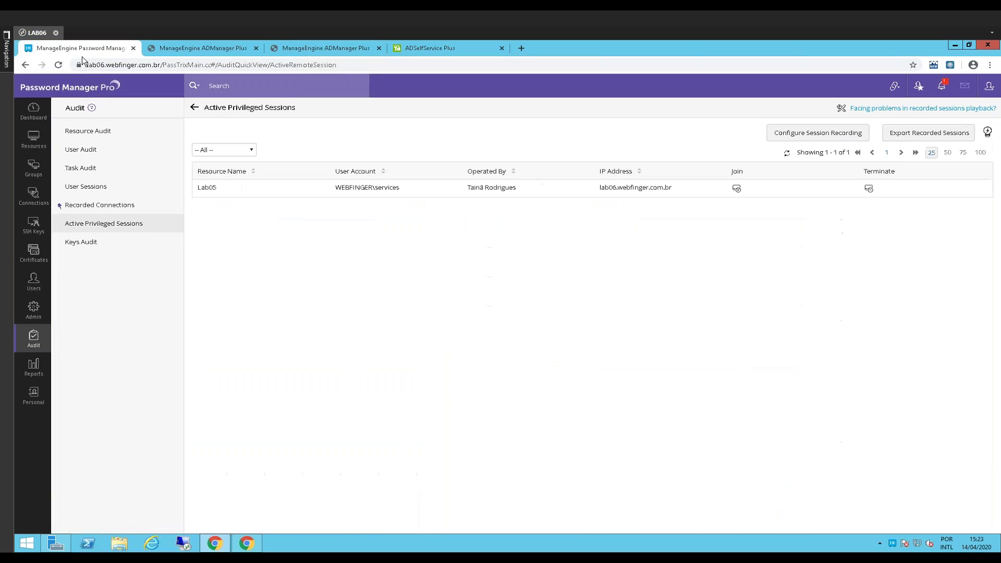
pyautogui.click(33, 144)
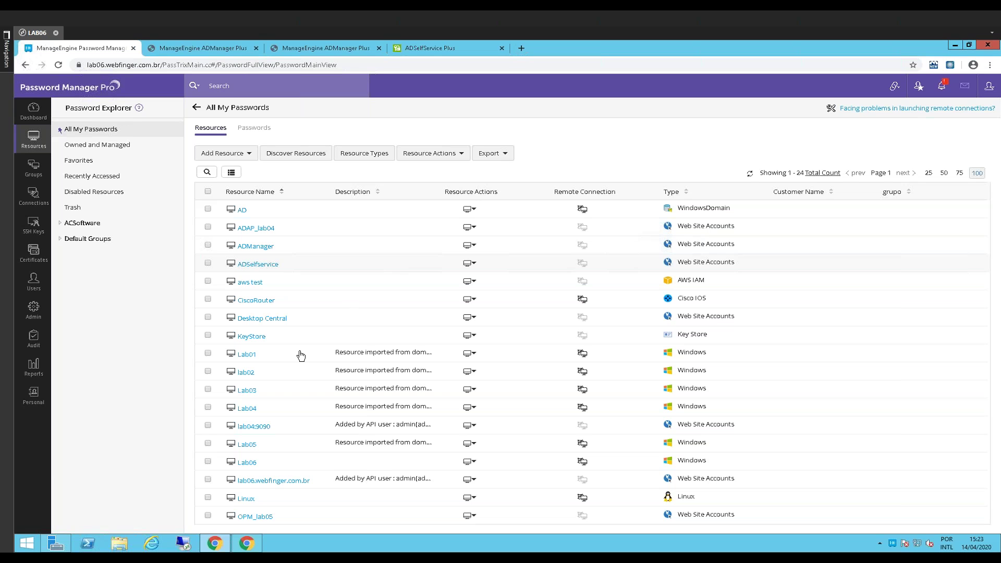
pyautogui.click(246, 354)
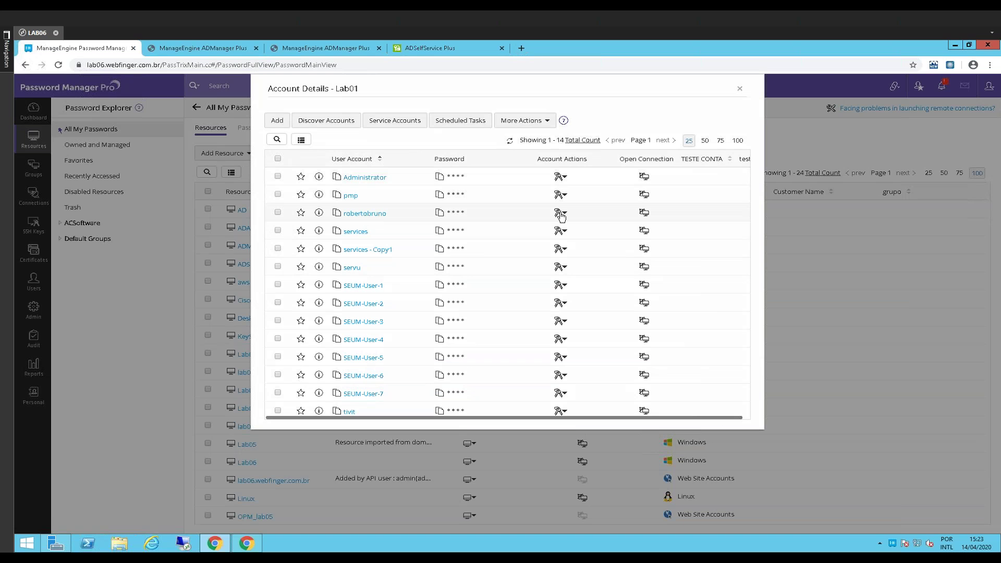
pyautogui.click(561, 212)
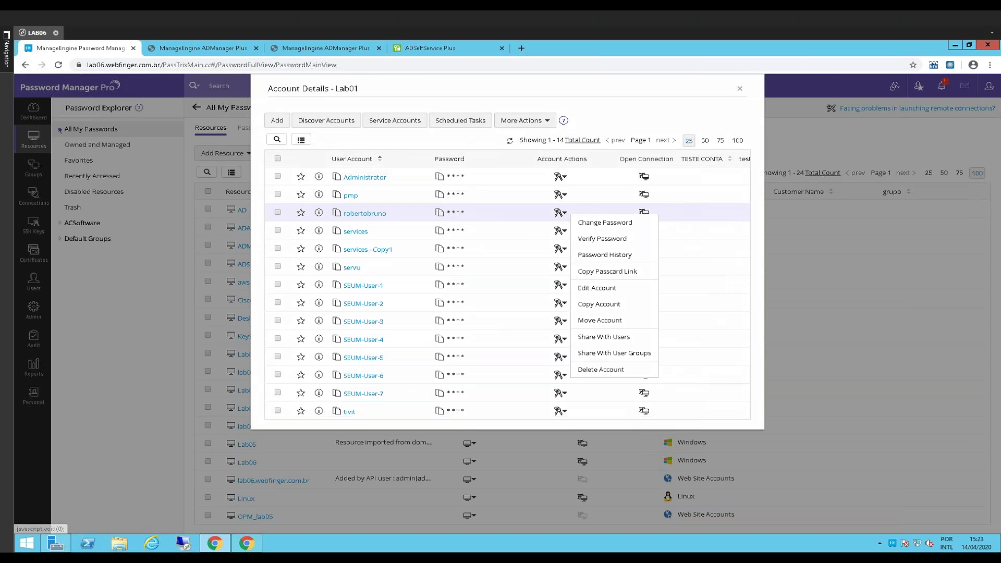
pyautogui.click(605, 219)
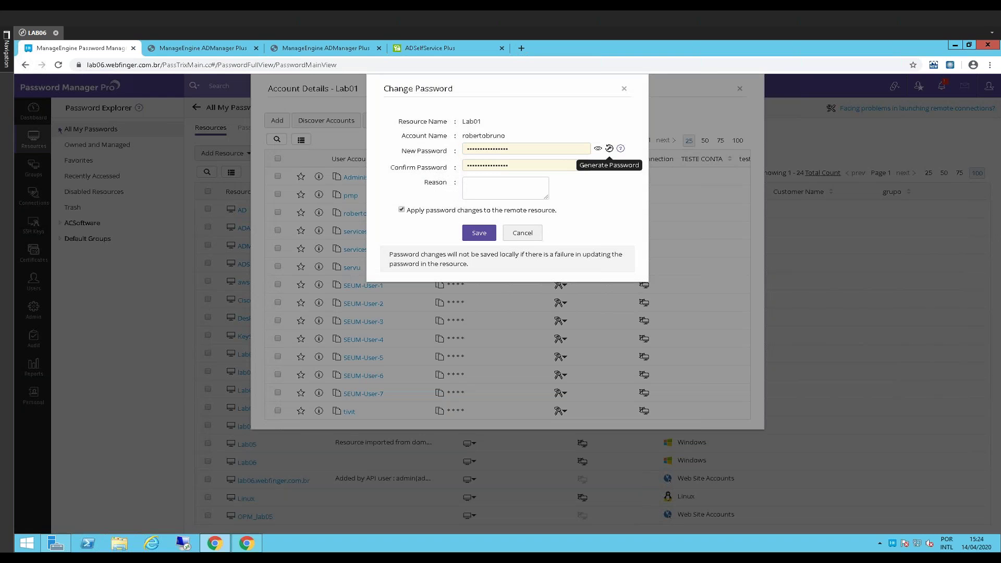
pyautogui.moveTo(416, 211); pyautogui.dragTo(656, 210)
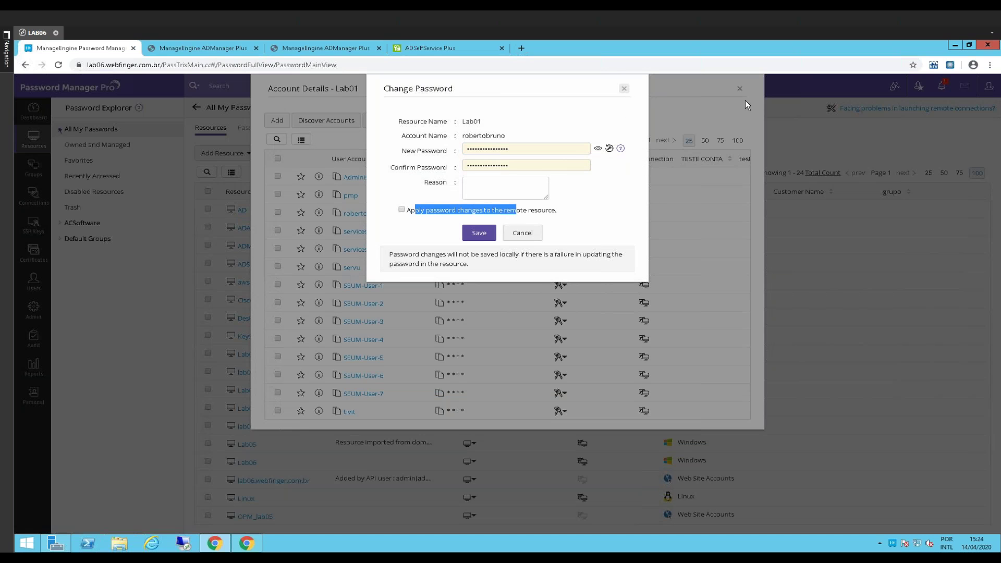
pyautogui.press('Escape')
pyautogui.press('Escape')
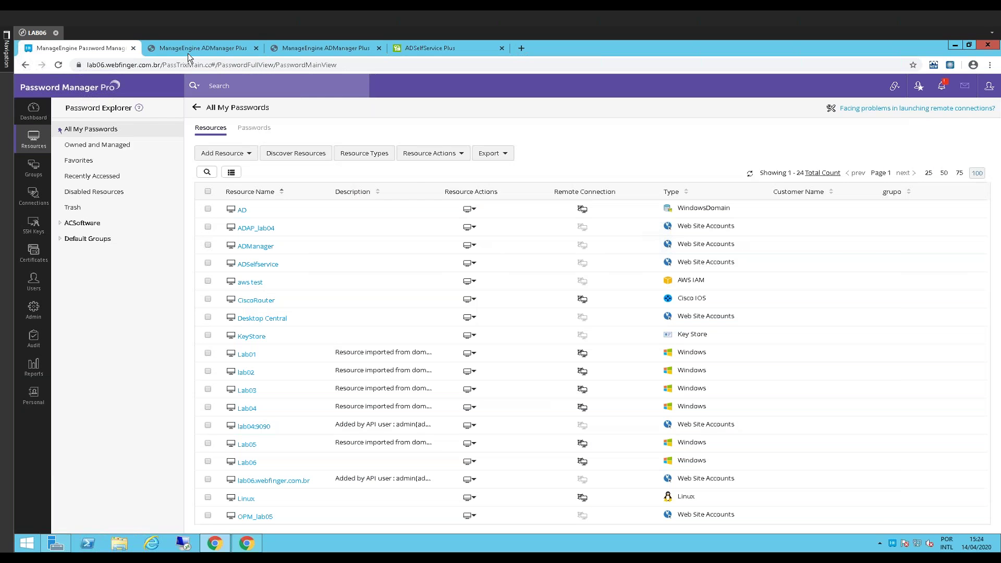
pyautogui.click(188, 53)
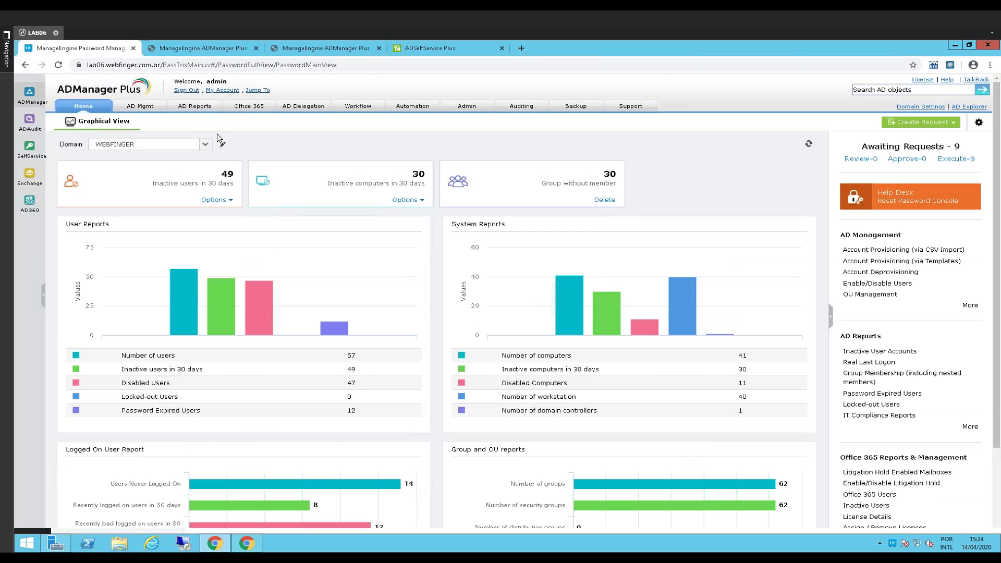
# Return to Password Manager Pro and open the Recorded Connections audit listing 687 sessions
pyautogui.click(92, 48)
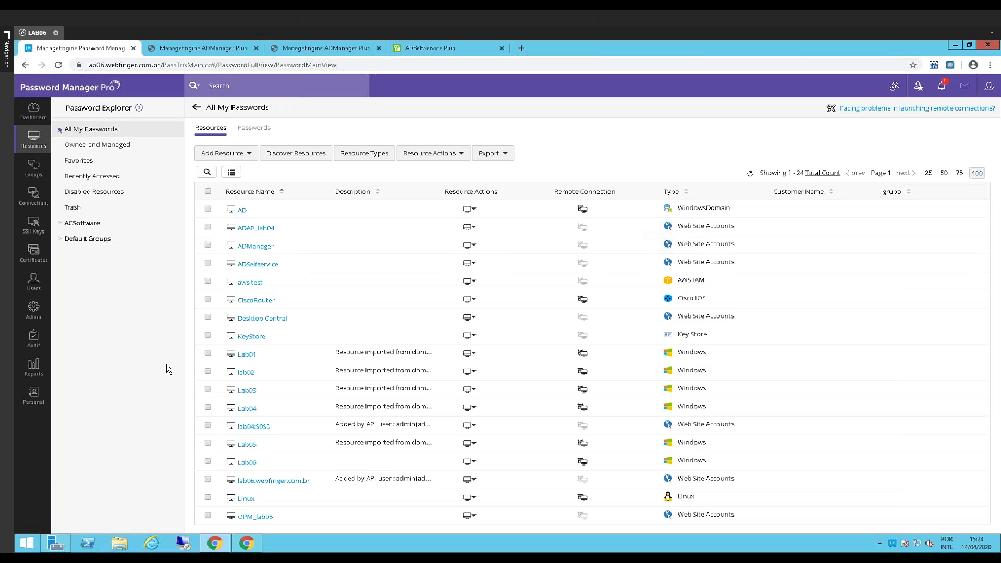
pyautogui.click(33, 338)
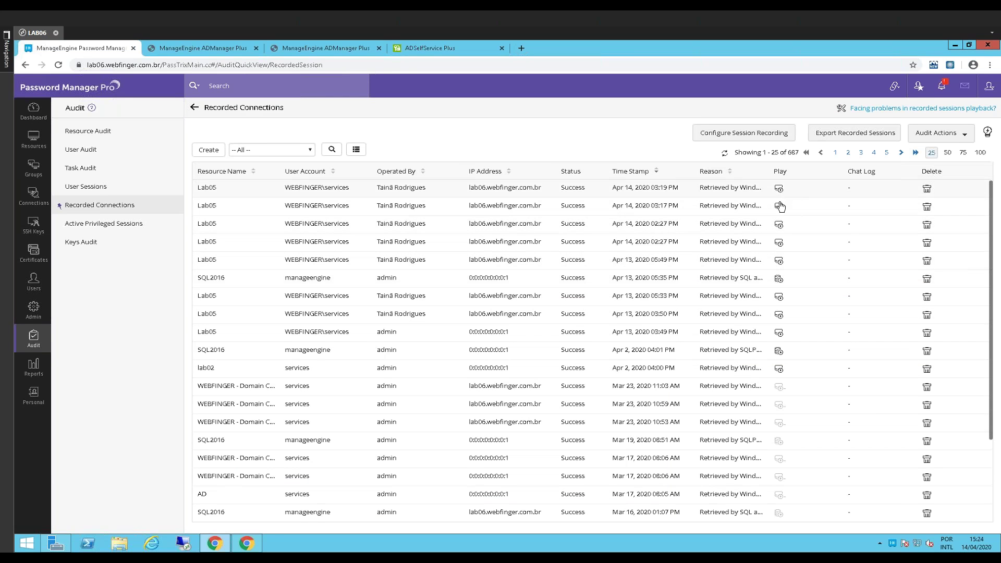
pyautogui.click(779, 279)
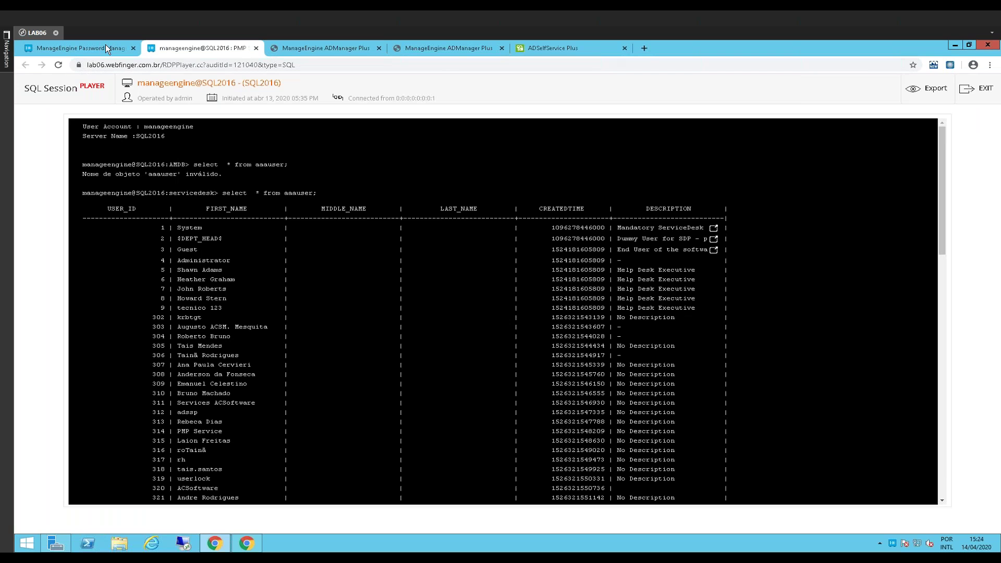
pyautogui.scroll(-8, 218, 336)
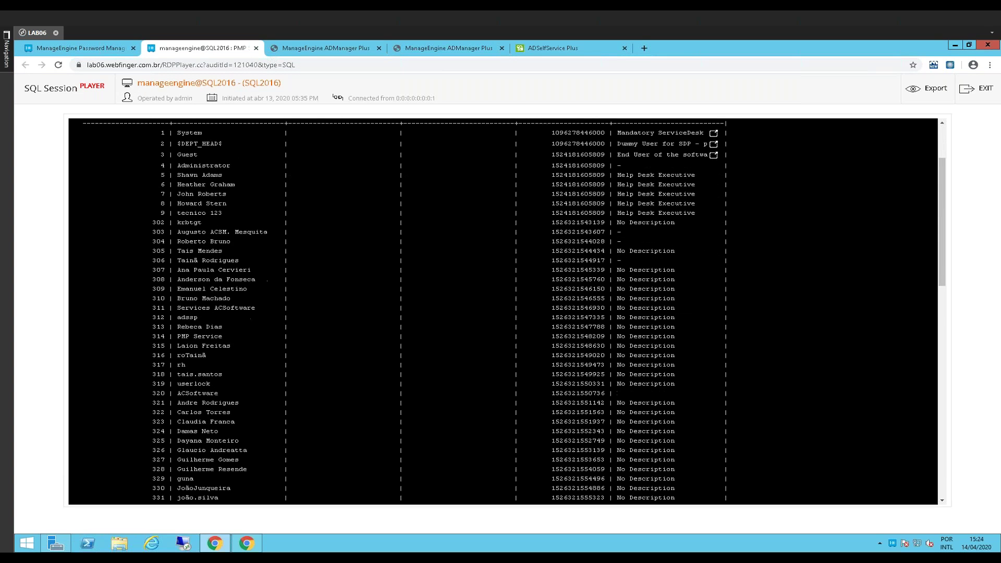
pyautogui.scroll(2, 218, 336)
pyautogui.scroll(10, 218, 337)
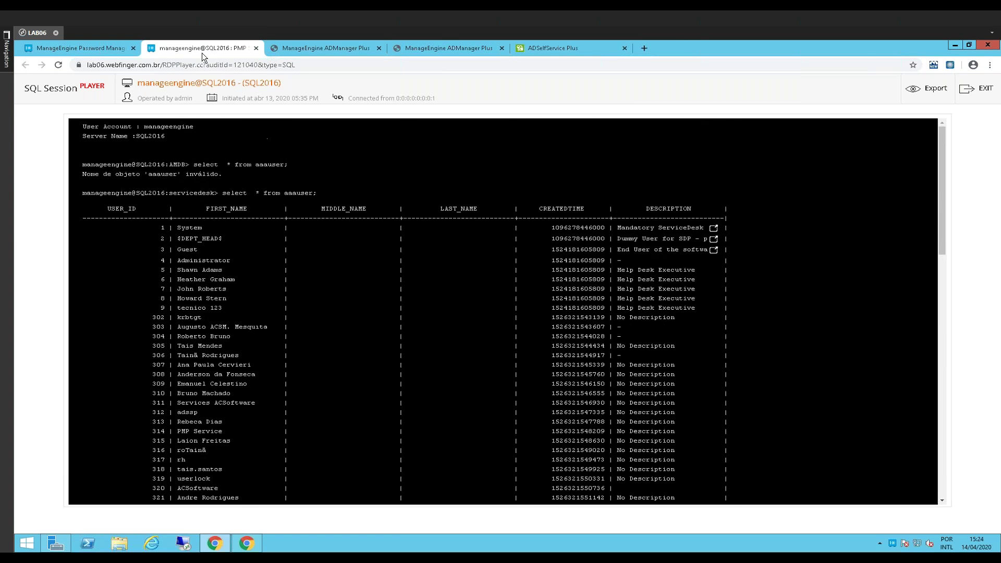
pyautogui.middleClick(202, 52)
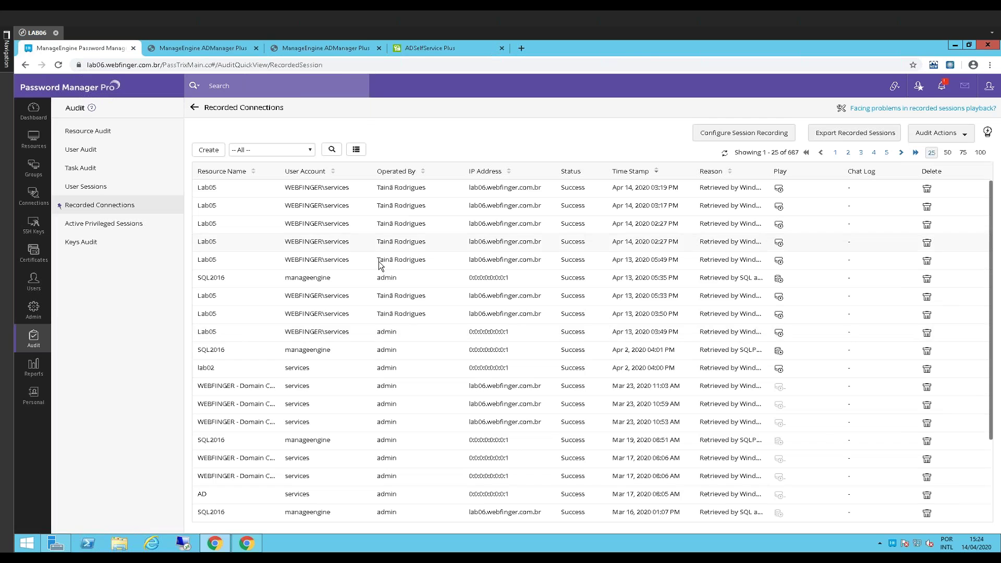
pyautogui.click(779, 243)
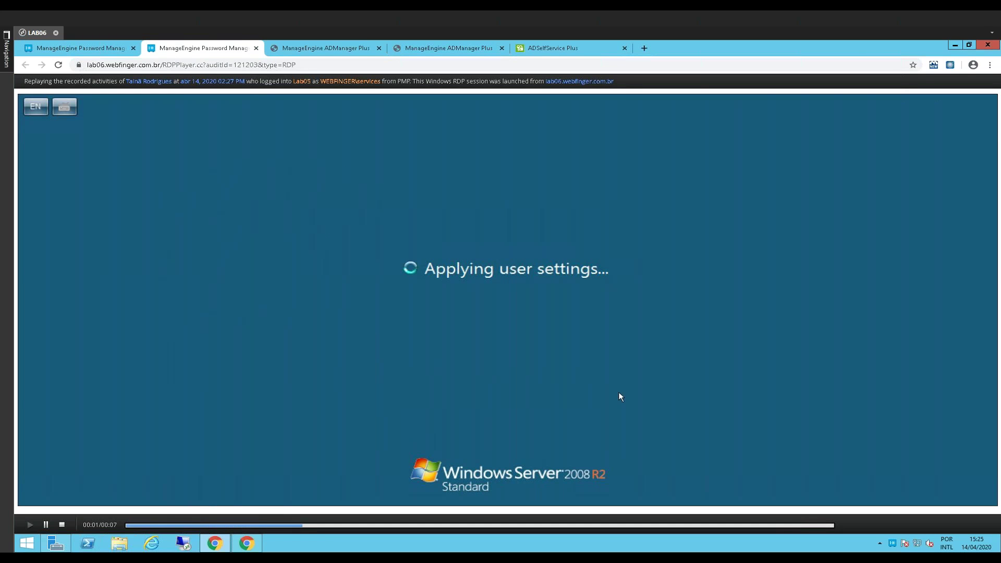
pyautogui.click(256, 48)
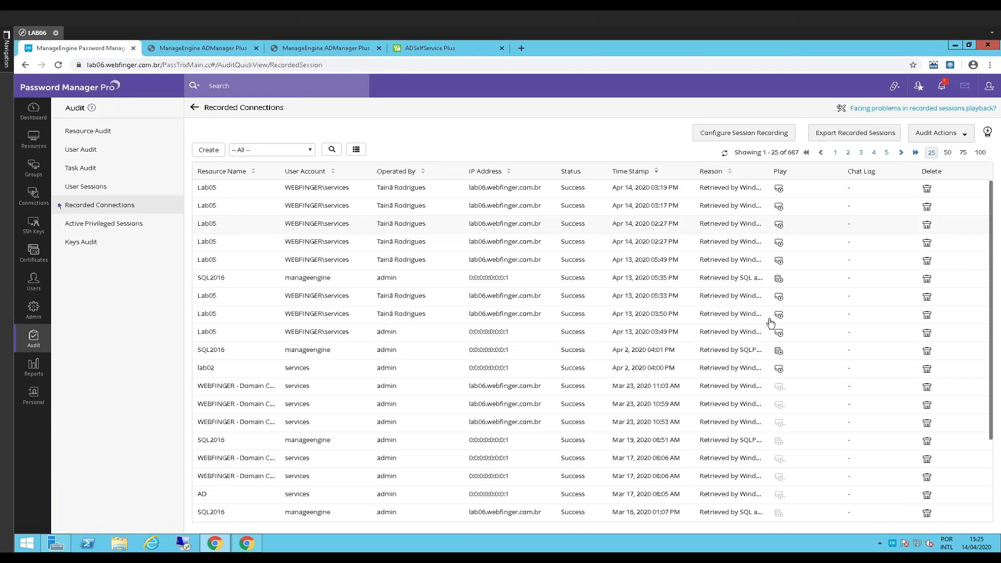
pyautogui.click(779, 351)
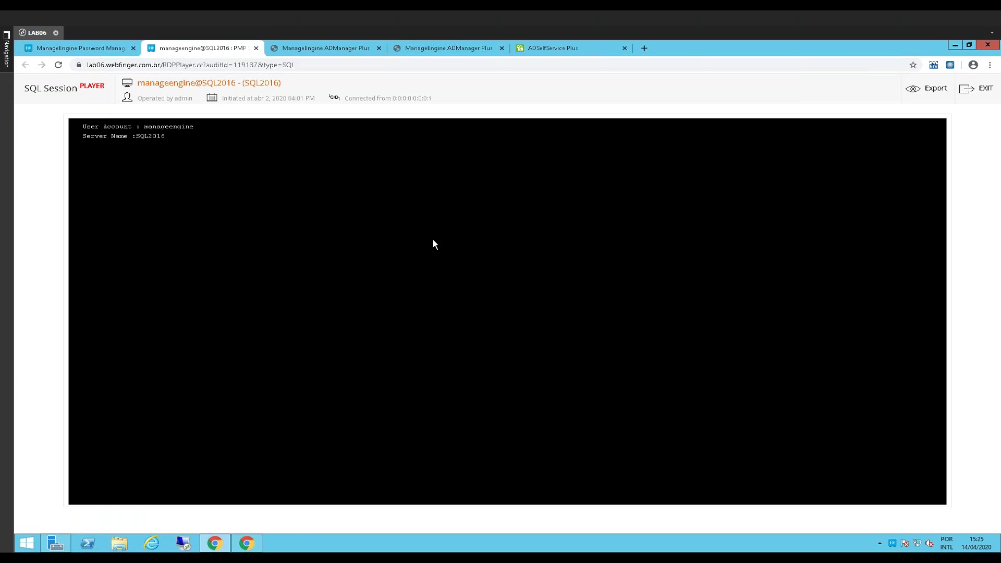
pyautogui.moveTo(82, 126); pyautogui.dragTo(207, 154)
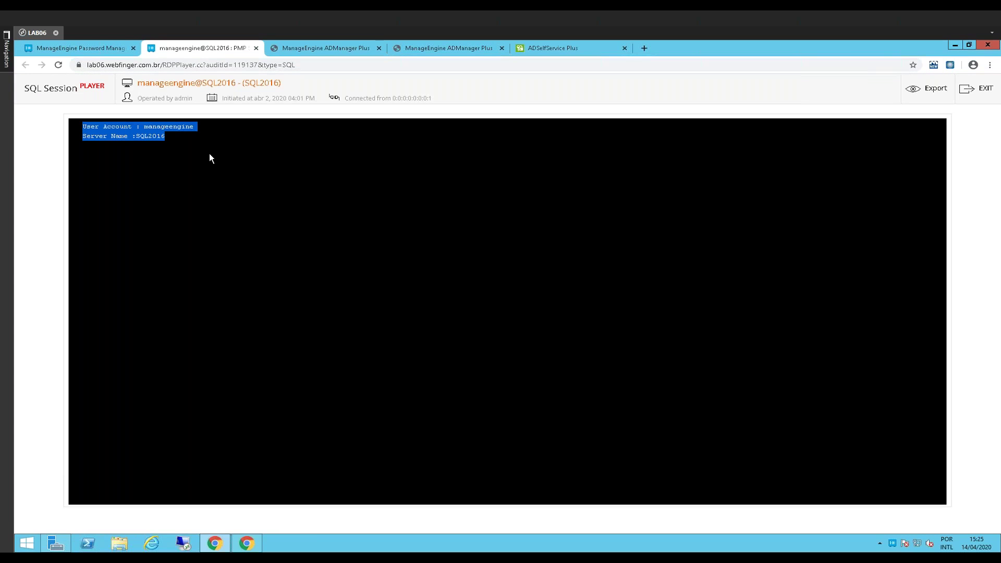
pyautogui.click(209, 154)
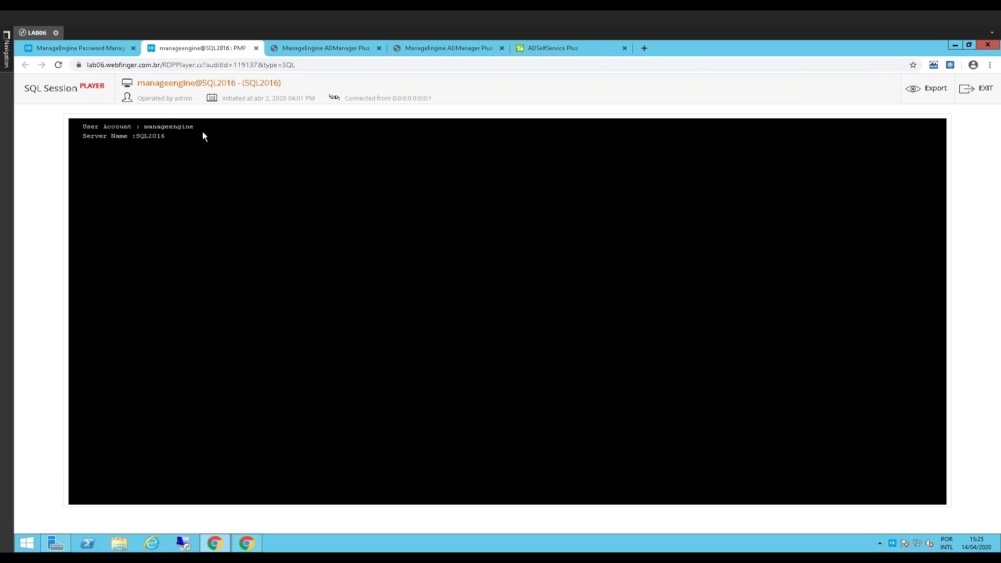
pyautogui.click(256, 48)
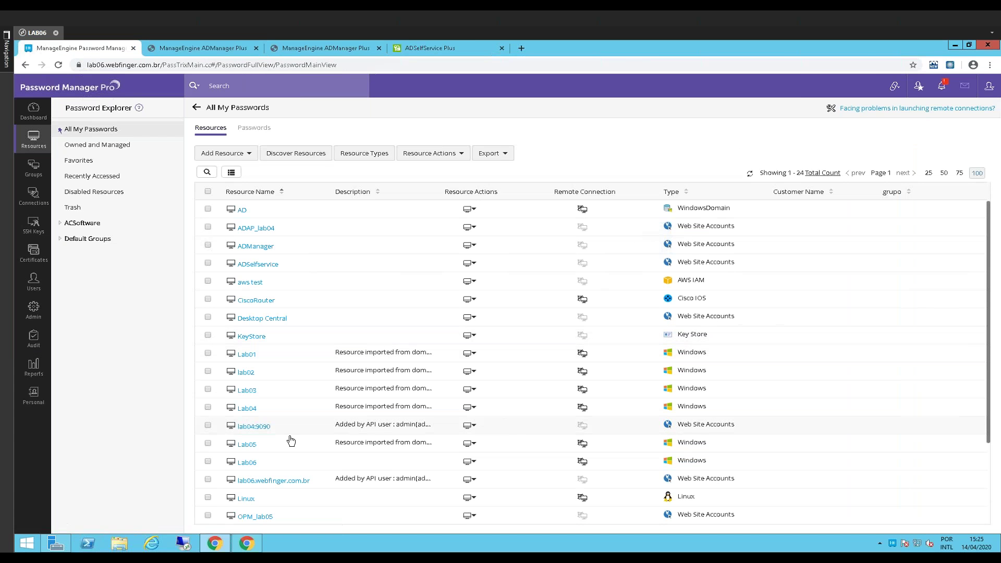
# Open the SQL2016 account details and launch a SQL connection as the manageengine account
pyautogui.scroll(-3, 254, 467)
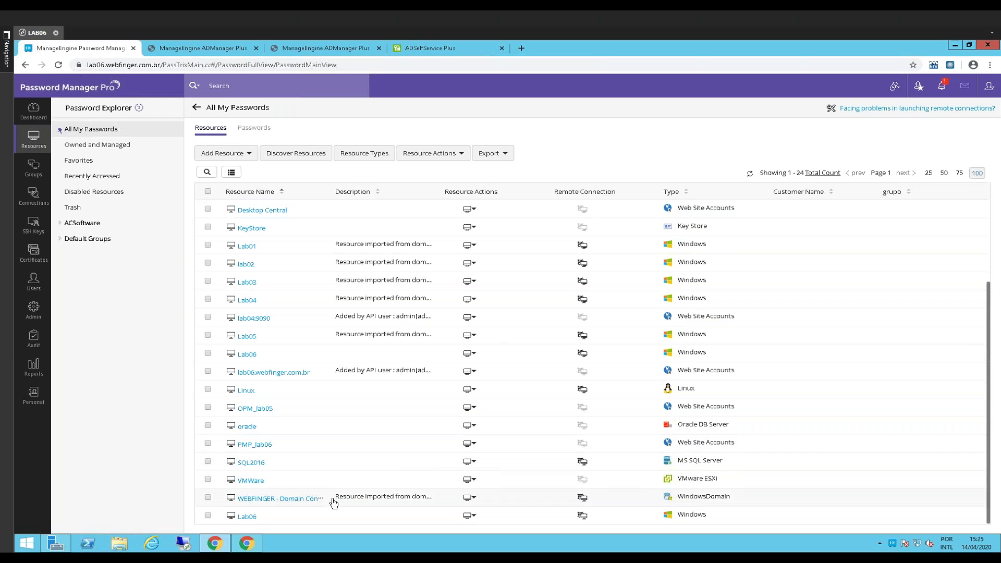
pyautogui.click(251, 463)
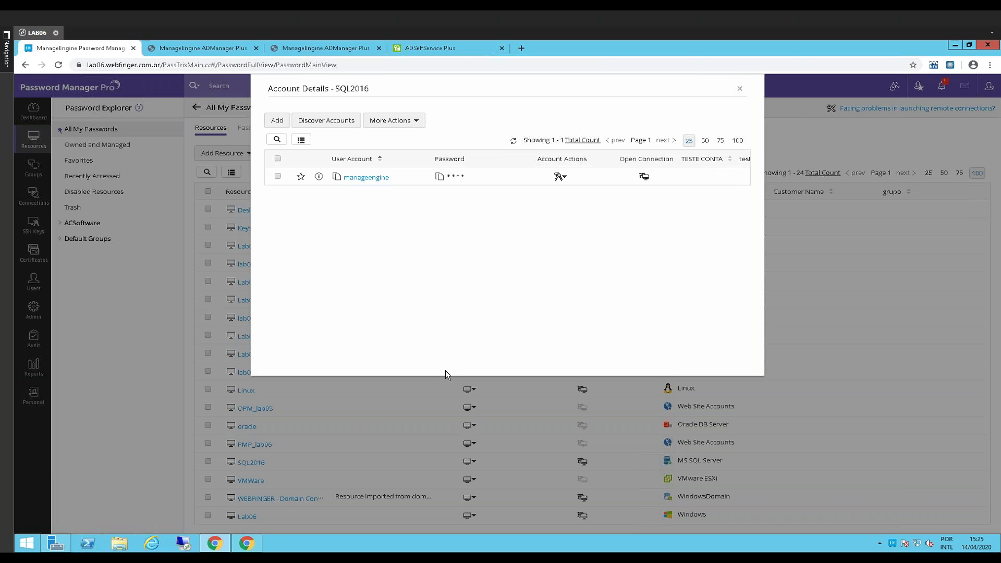
pyautogui.click(644, 176)
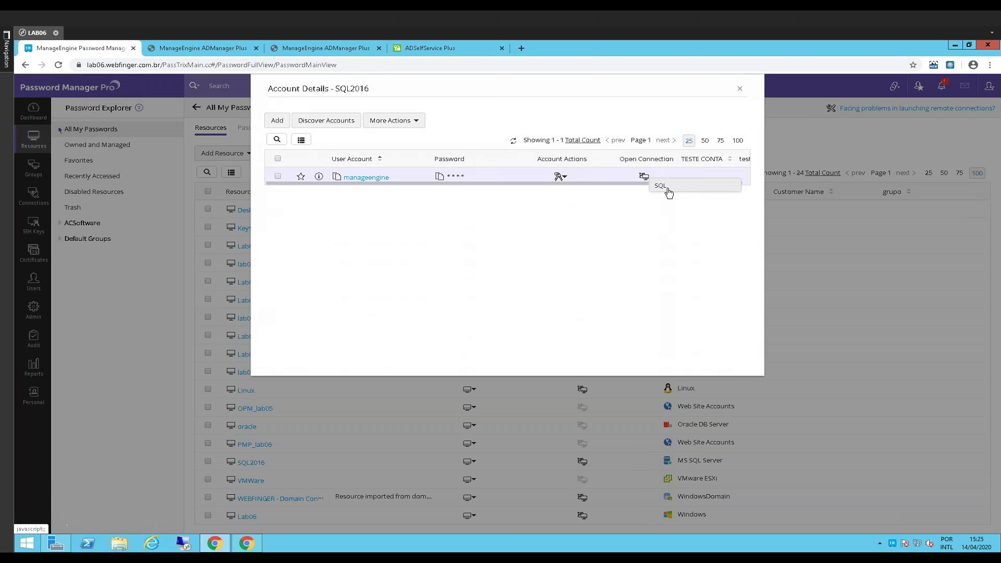
pyautogui.click(665, 188)
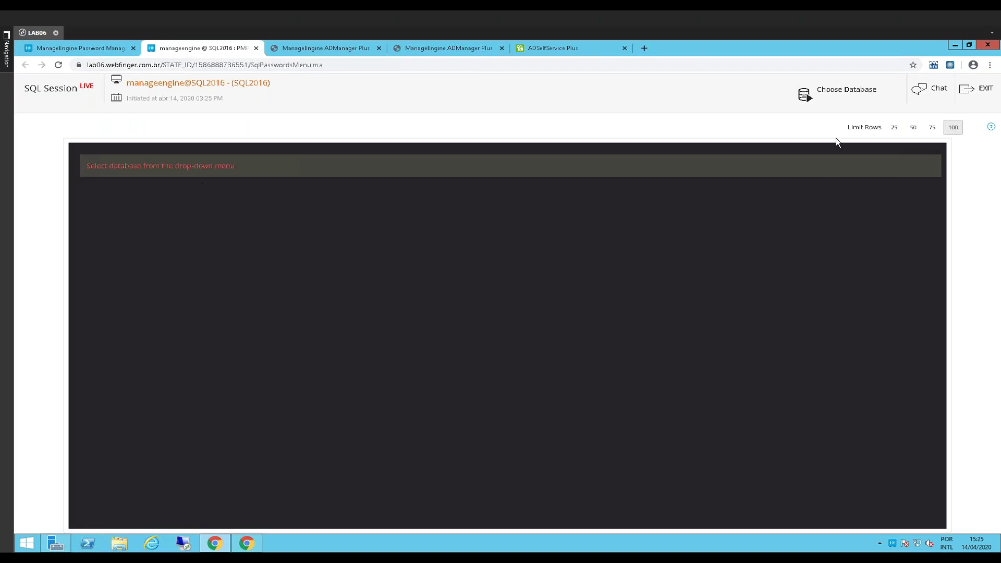
# Choose the adaudit database, then switch the SQL2016 session to the servicedesk database
pyautogui.click(862, 96)
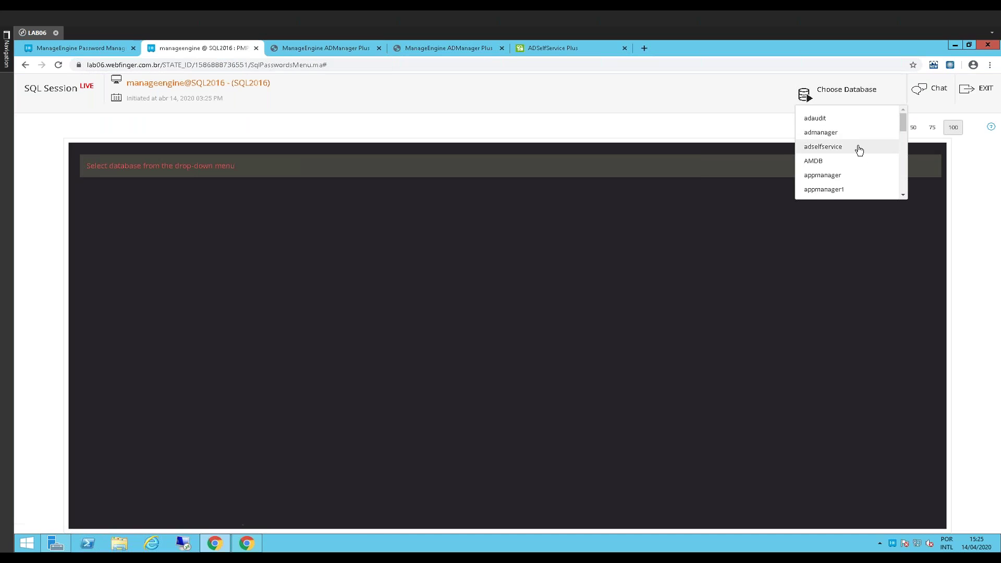
pyautogui.click(861, 119)
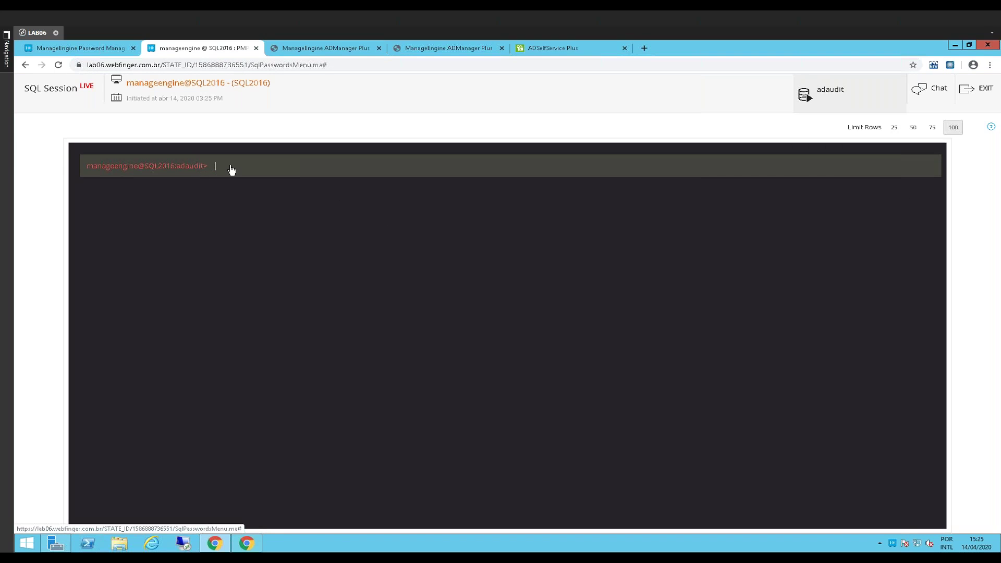
pyautogui.click(836, 103)
pyautogui.moveTo(903, 121); pyautogui.dragTo(903, 169)
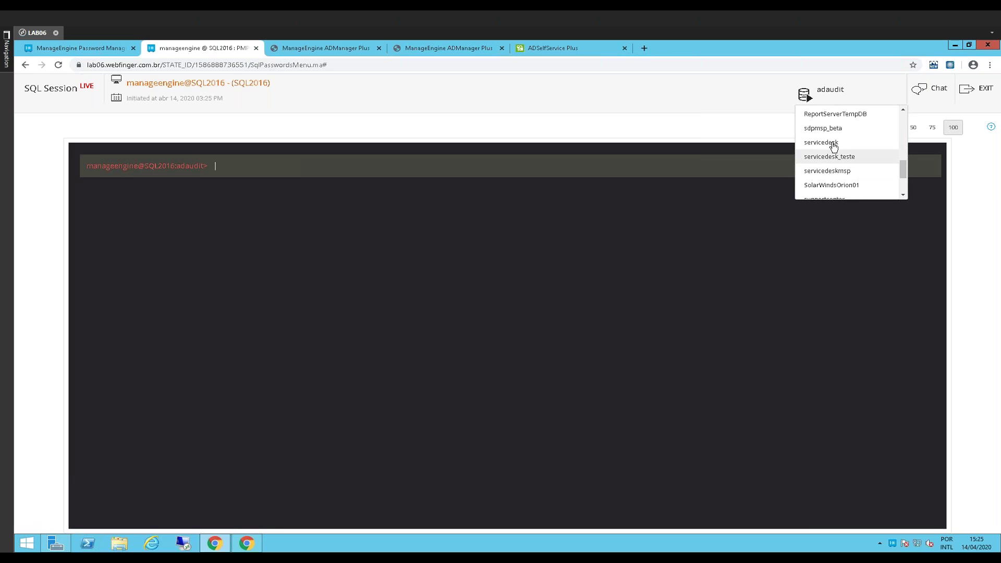
pyautogui.click(837, 144)
# Run 'select * from aaauser;', scroll through the returned rows, then close the SQL session
pyautogui.write('select * from aaauser;')
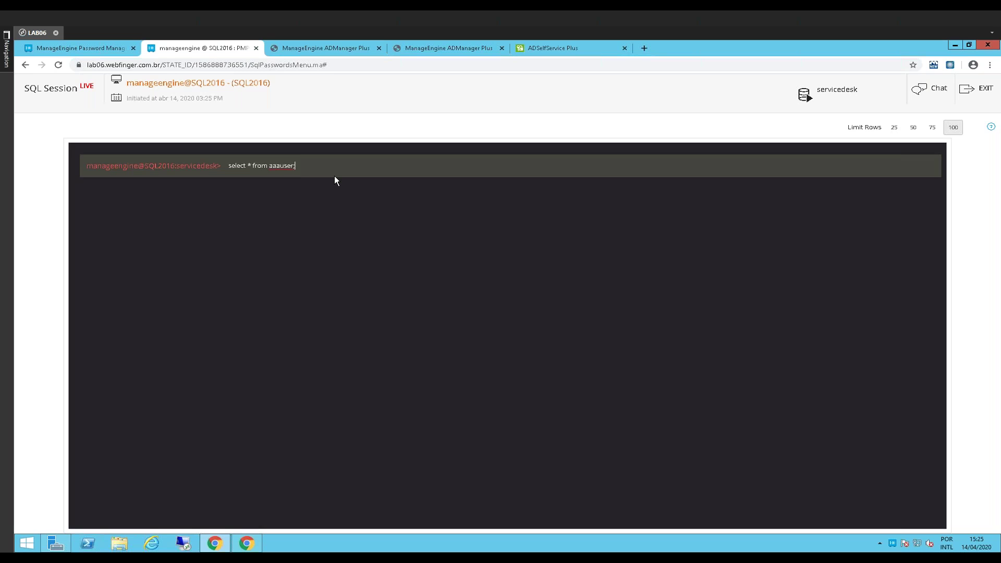
pyautogui.press('Return')
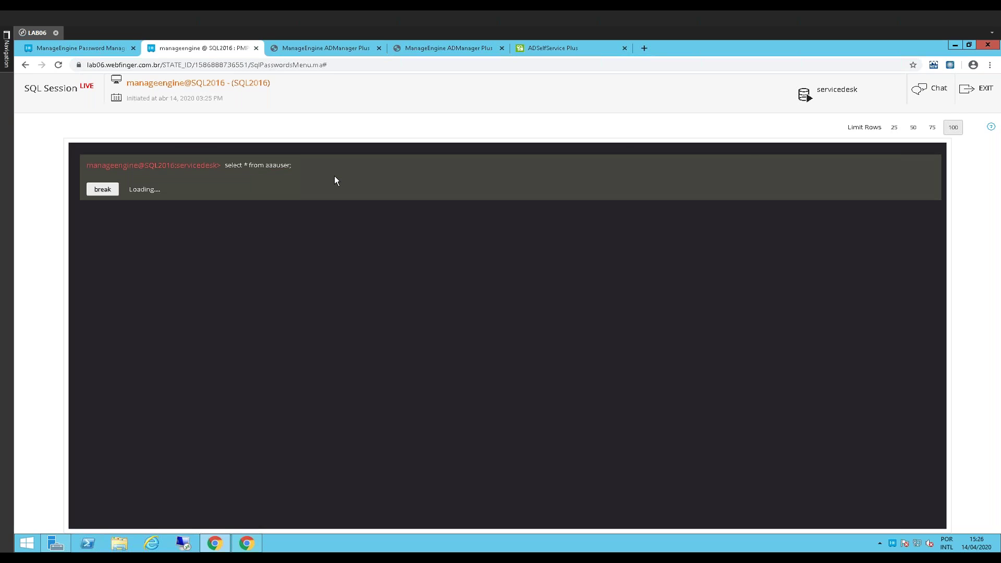
pyautogui.scroll(1, 346, 291)
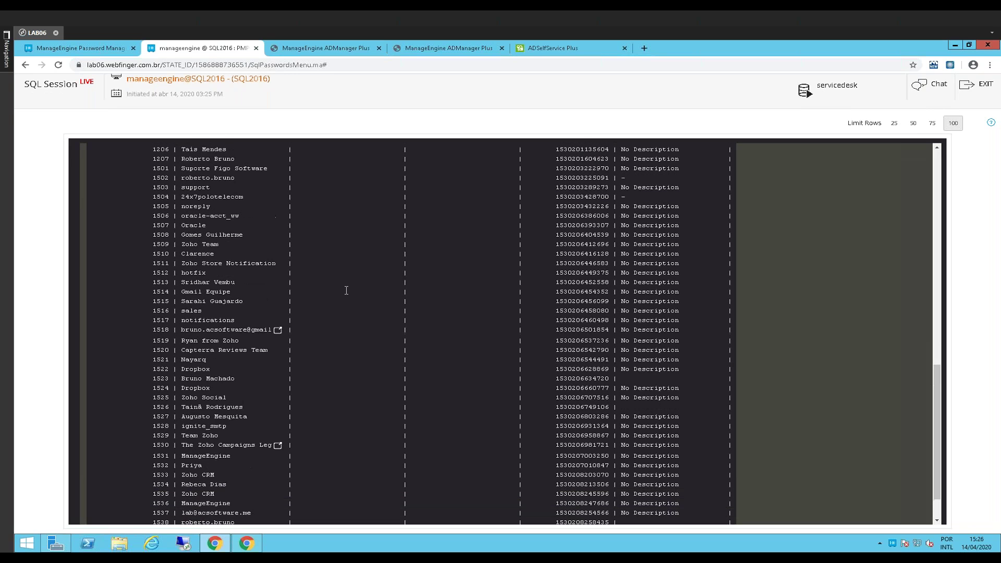
pyautogui.scroll(1, 346, 291)
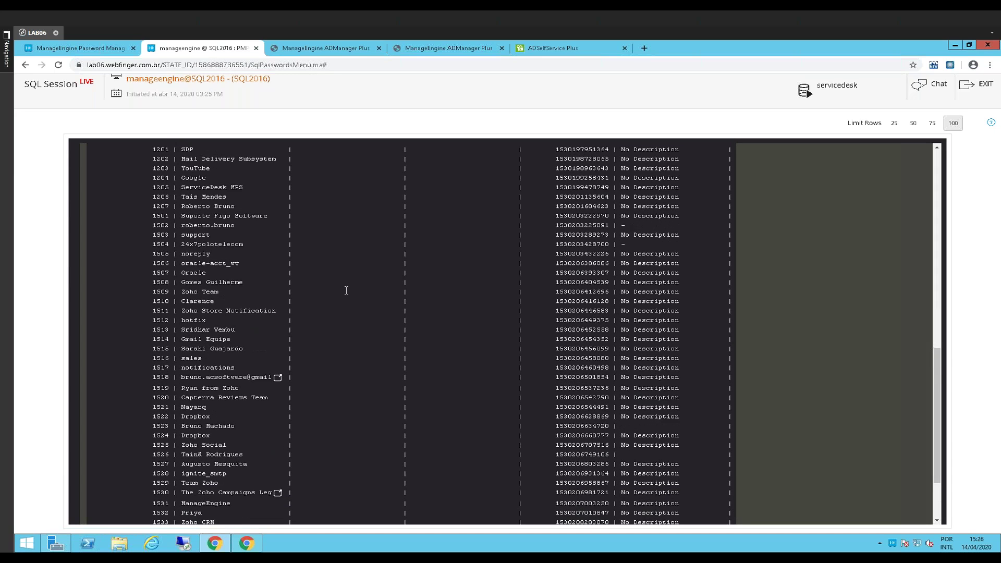
pyautogui.scroll(3, 346, 290)
pyautogui.scroll(-1, 347, 291)
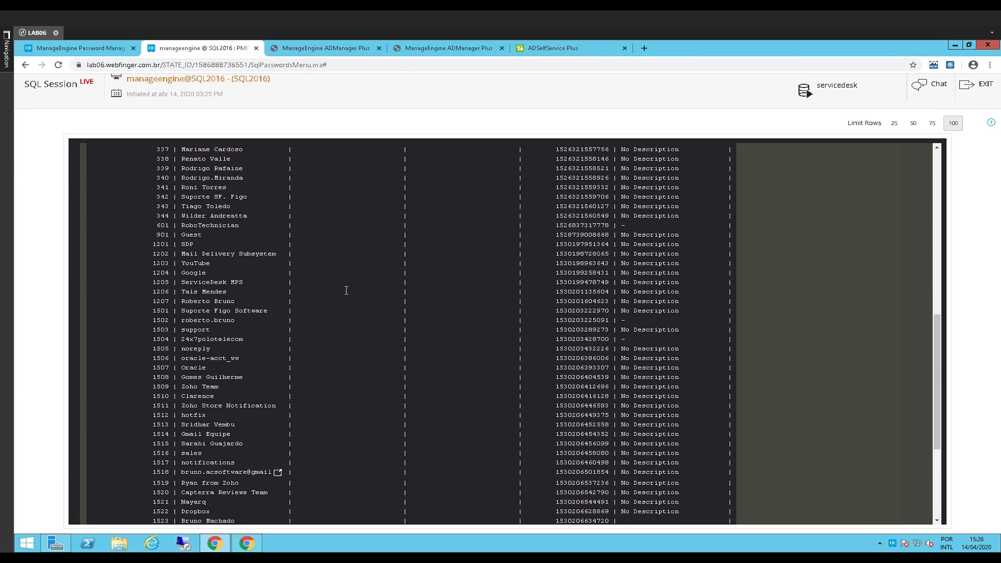
pyautogui.scroll(-4, 346, 290)
pyautogui.scroll(5, 586, 314)
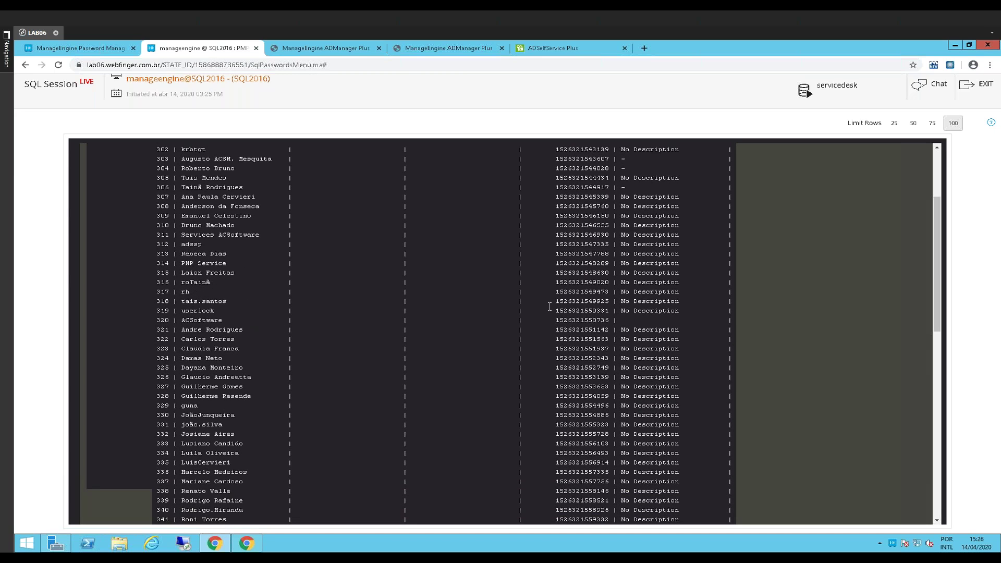
pyautogui.scroll(3, 482, 346)
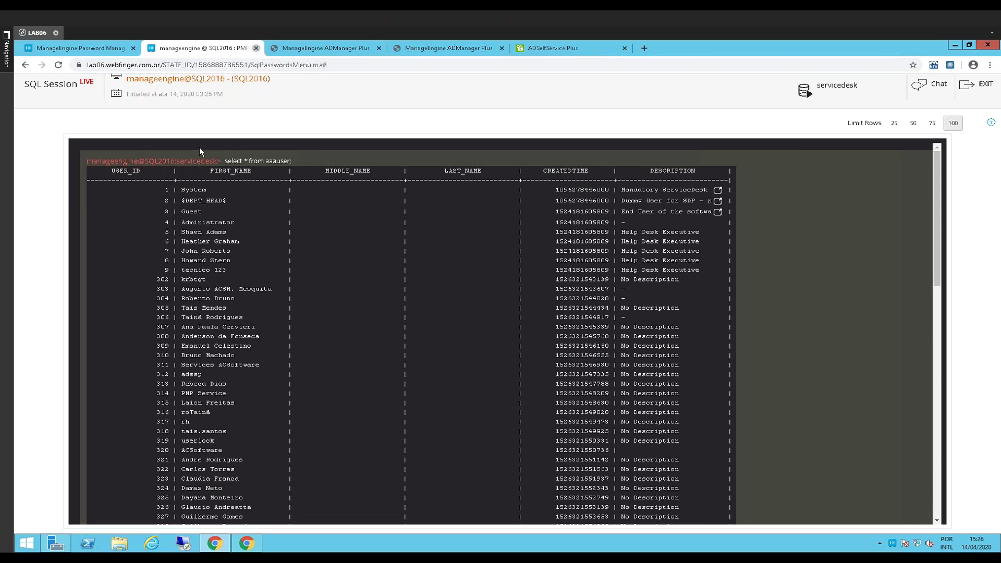
pyautogui.hotkey('ctrl', 'w')
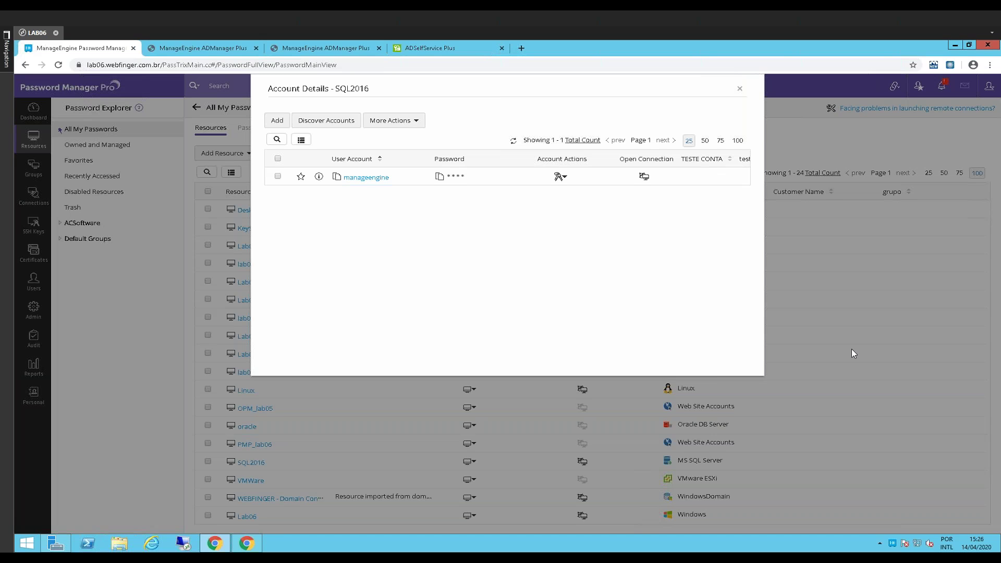
# Close the SQL2016 account details and switch to the ADManager Plus dashboard tab
pyautogui.click(741, 91)
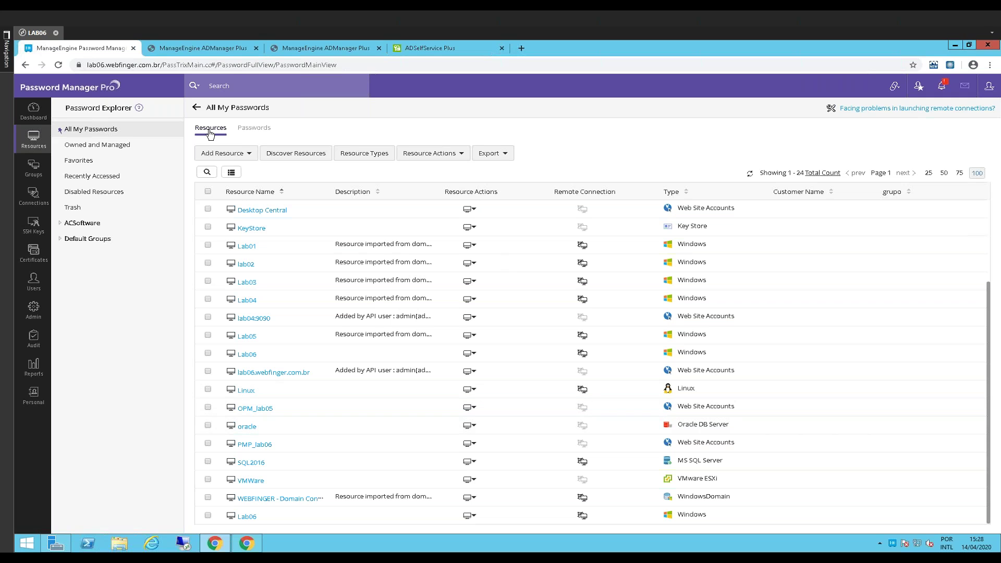
pyautogui.hotkey('ctrl', 'Tab')
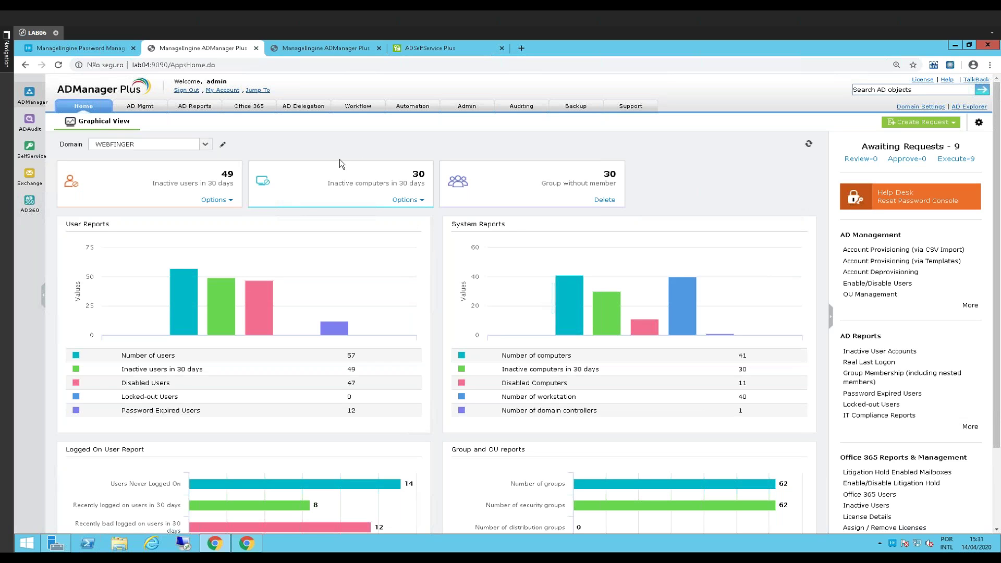
# Flip between browser tabs, ending on Password Manager Pro's All My Passwords list of 24 resources
pyautogui.click(68, 49)
pyautogui.click(184, 52)
pyautogui.click(106, 50)
pyautogui.click(163, 52)
pyautogui.click(129, 53)
pyautogui.click(187, 51)
pyautogui.click(105, 48)
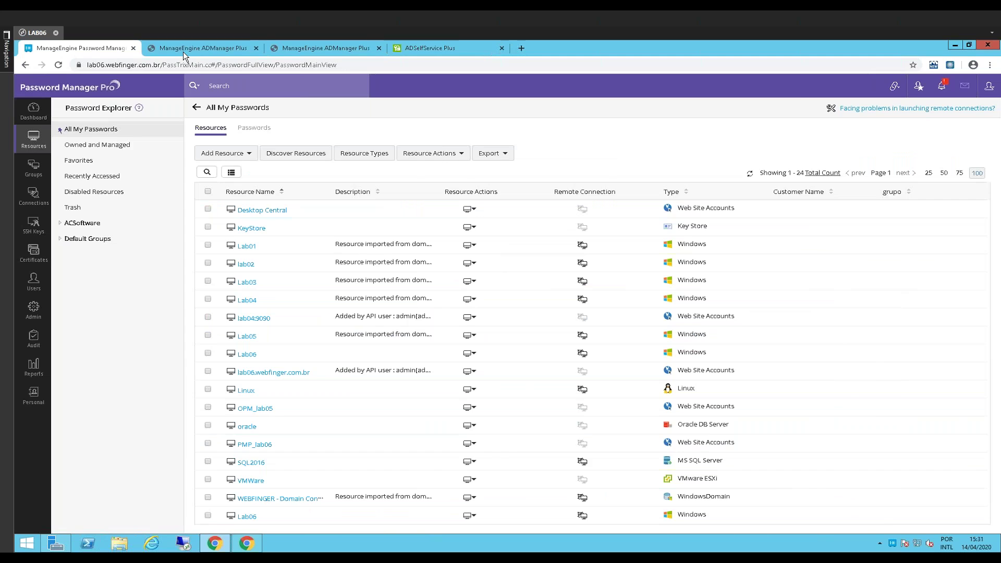
pyautogui.click(183, 52)
pyautogui.click(82, 55)
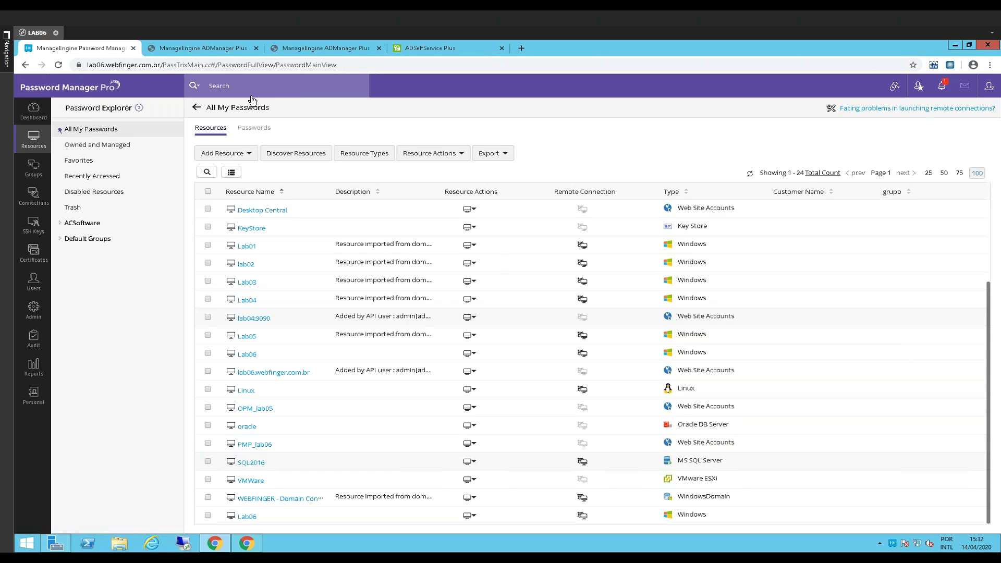
pyautogui.click(182, 50)
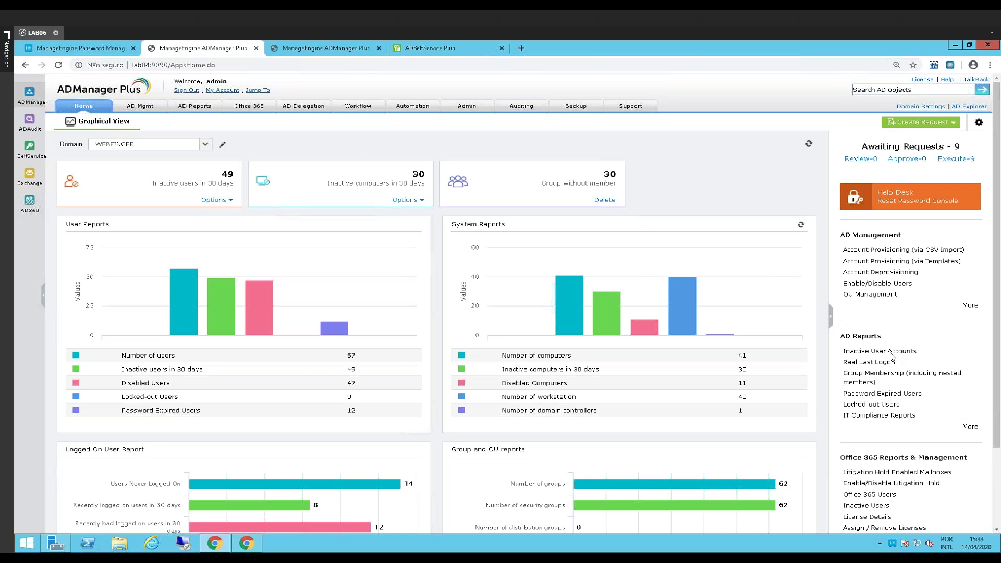
pyautogui.click(83, 46)
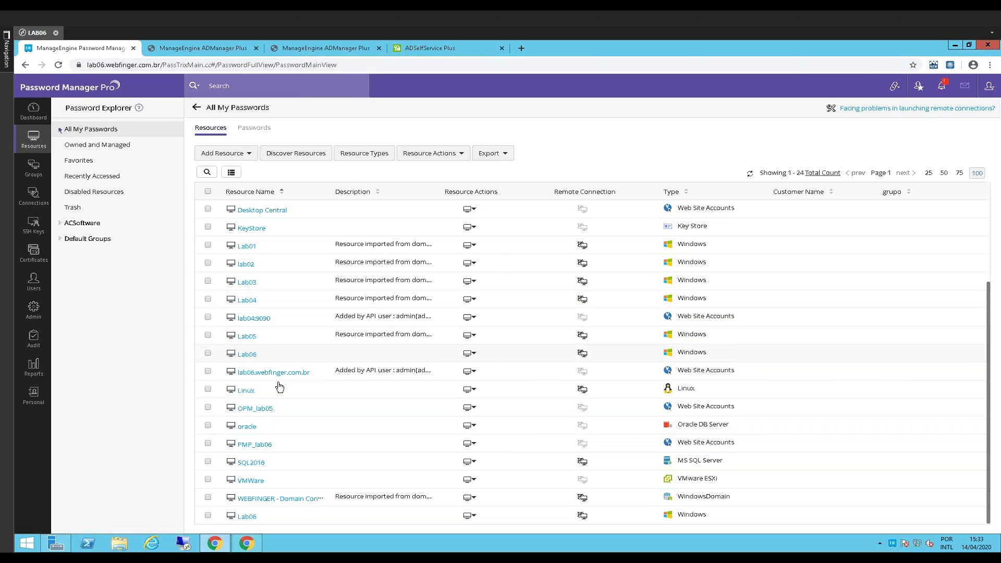
# Check the Linux resource's root account details, close them, and switch to ADManager Plus
pyautogui.click(247, 390)
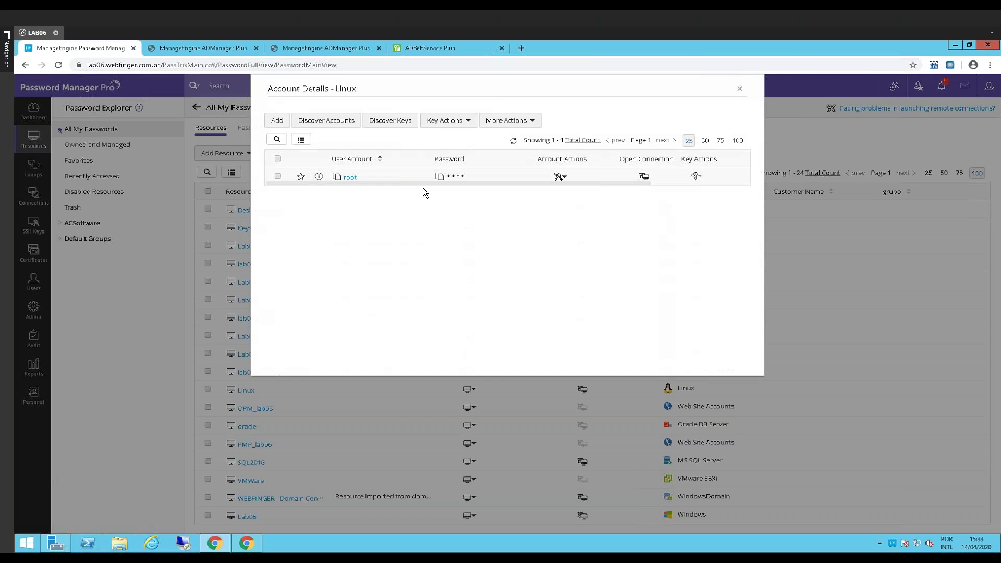
pyautogui.click(740, 89)
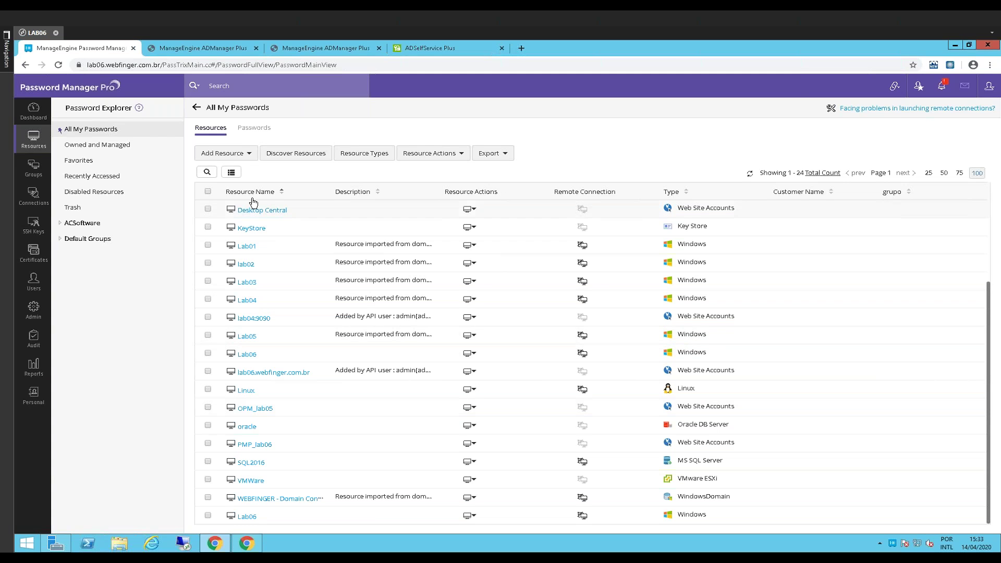
pyautogui.click(200, 50)
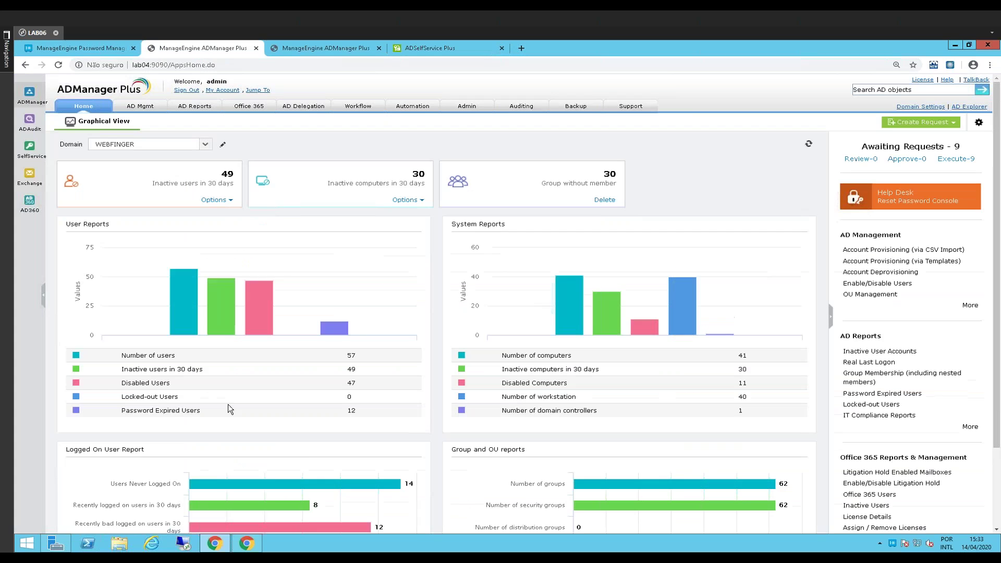
pyautogui.moveTo(246, 543)
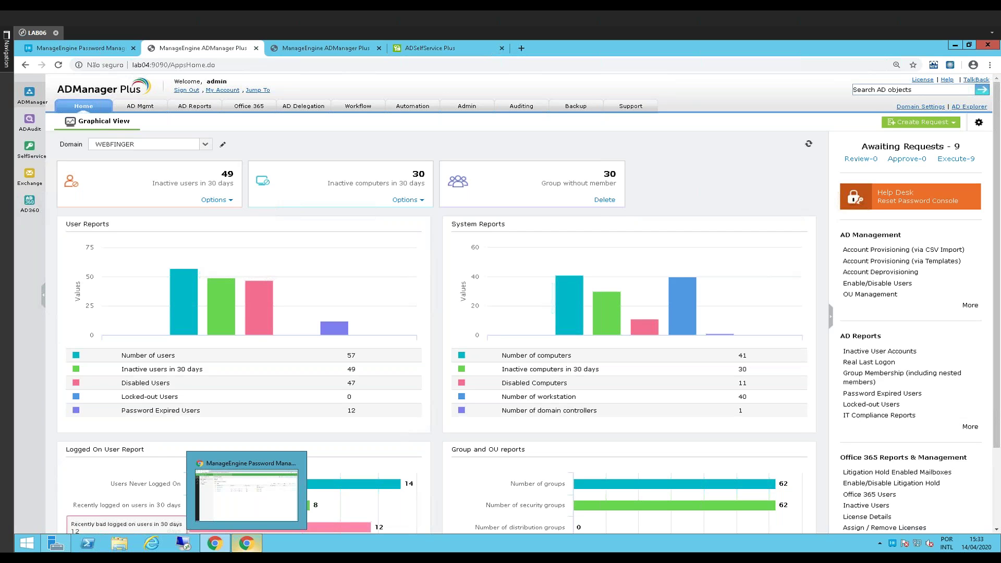
# Open the bulk user Logon Hours page under AD Mgmt for domain WEBFINGER
pyautogui.click(141, 106)
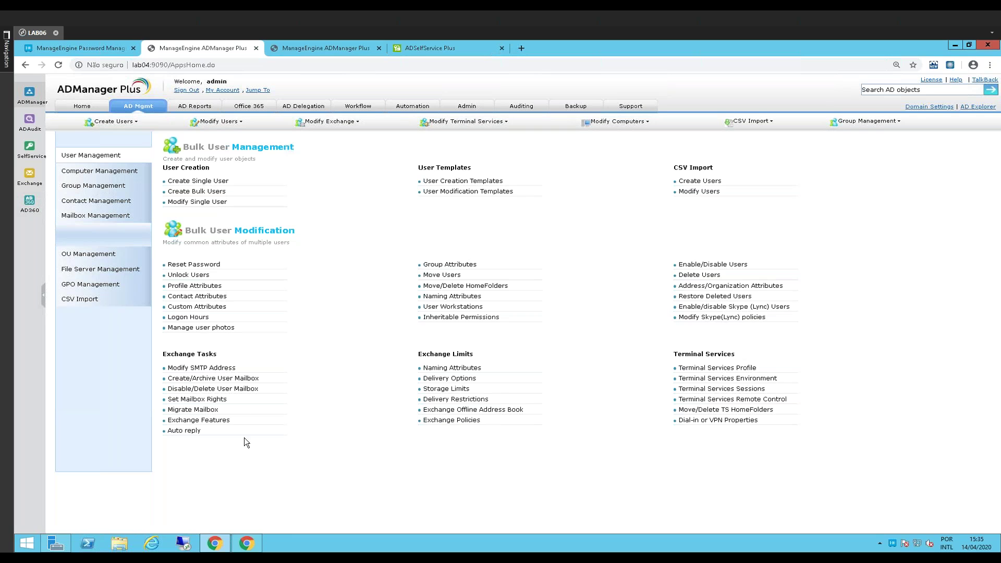
pyautogui.click(189, 318)
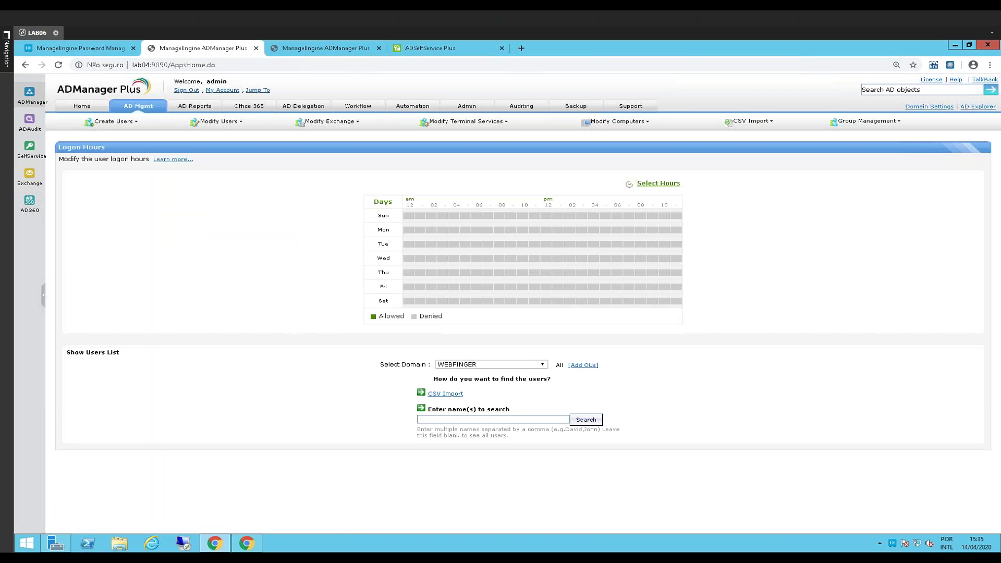
# Recover from the no-day-selected warning by reloading and reopening the Logon Hours page
pyautogui.click(666, 185)
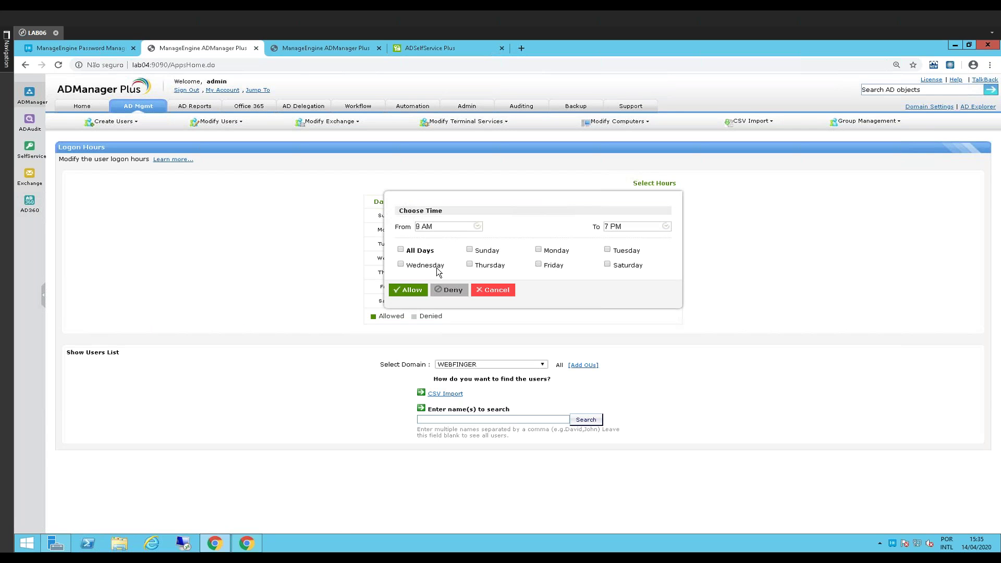
pyautogui.click(408, 290)
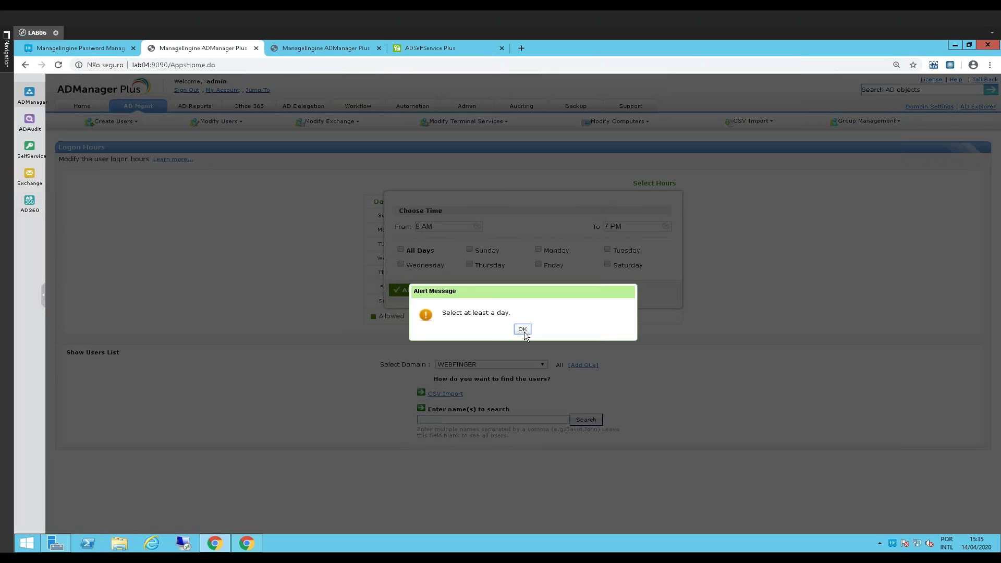
pyautogui.doubleClick(531, 302)
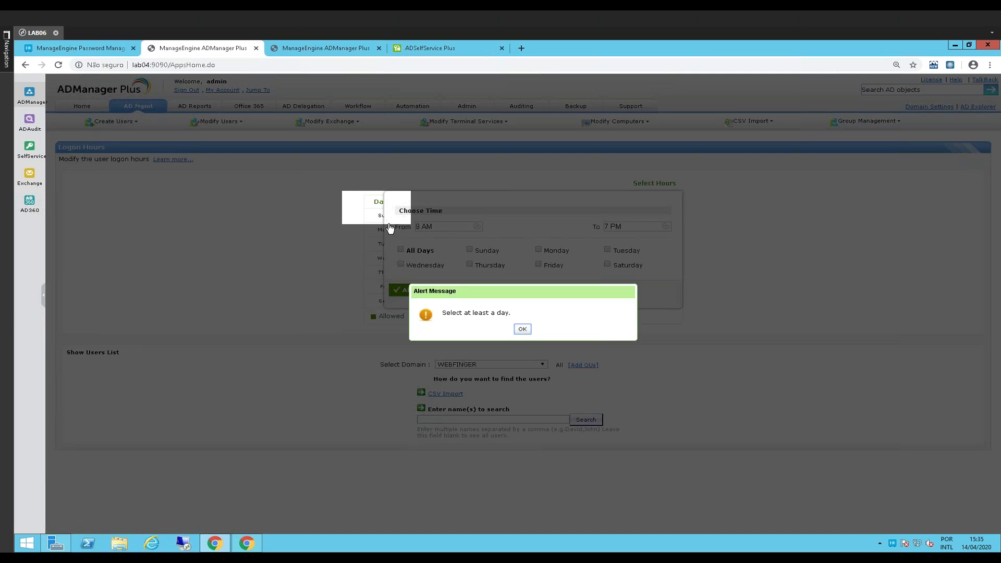
pyautogui.click(58, 65)
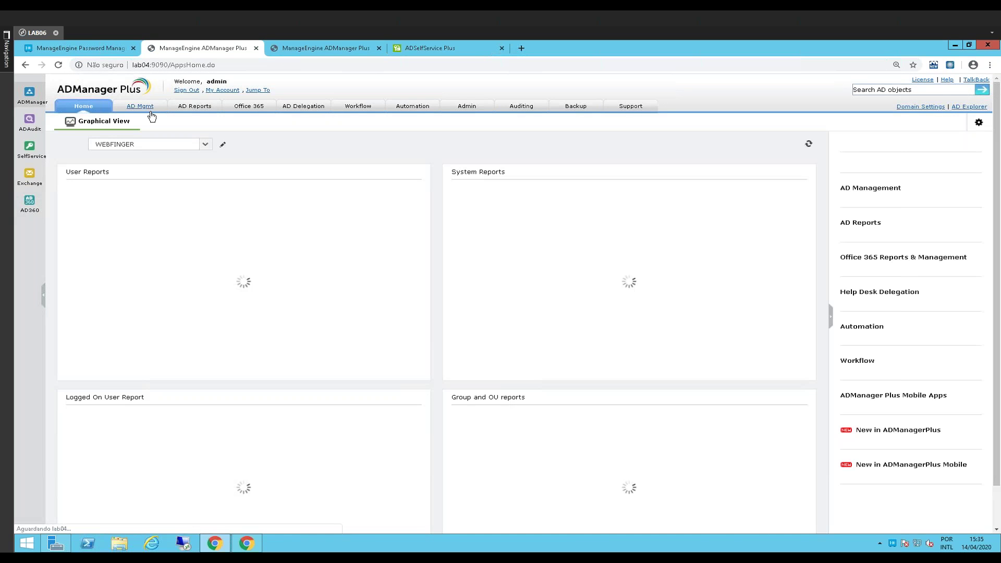
pyautogui.click(144, 111)
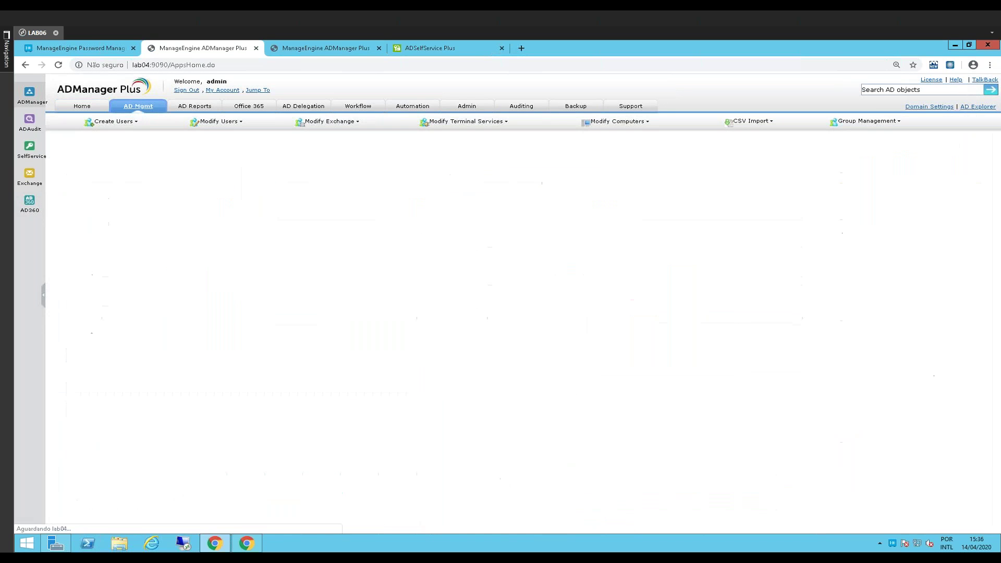
pyautogui.click(189, 318)
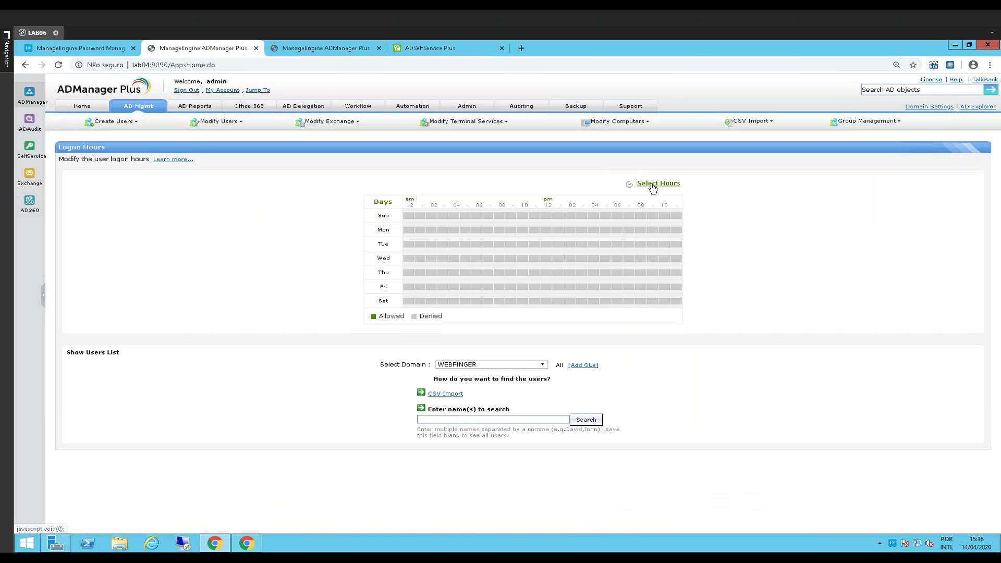
# Allow logon Monday through Friday from 8 AM to 7 PM
pyautogui.click(653, 185)
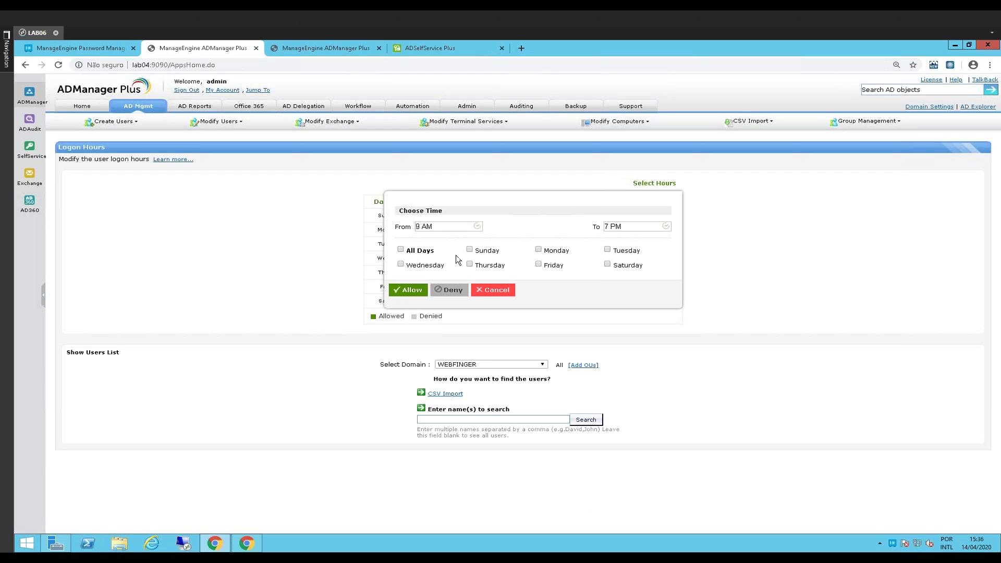
pyautogui.click(539, 250)
pyautogui.click(608, 250)
pyautogui.click(470, 263)
pyautogui.click(539, 264)
pyautogui.click(400, 264)
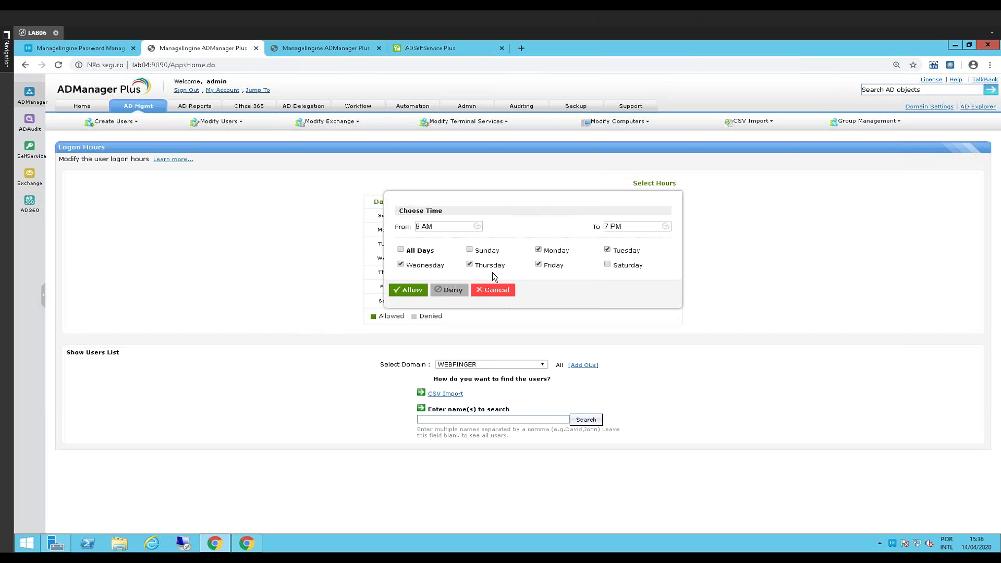
pyautogui.click(433, 230)
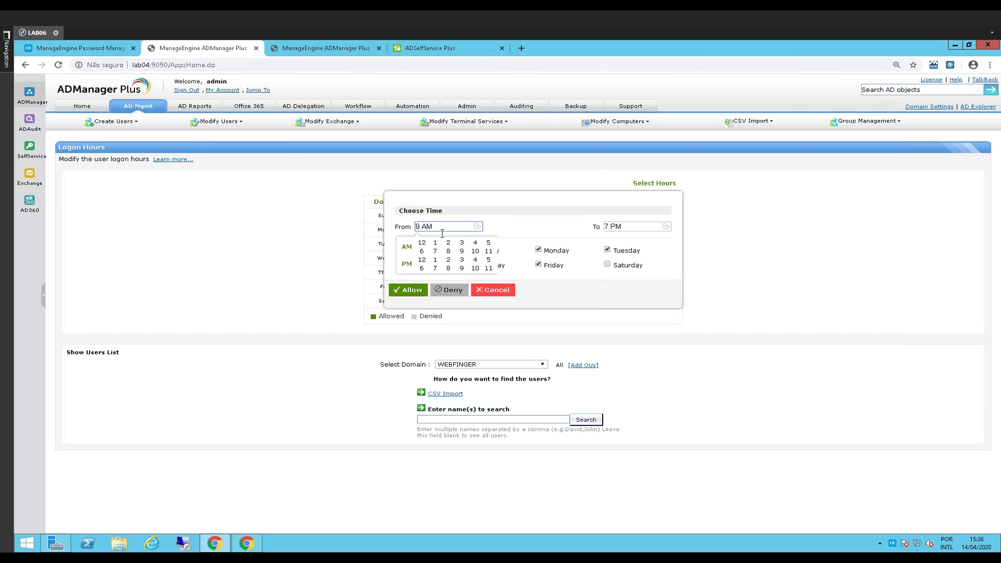
pyautogui.click(448, 251)
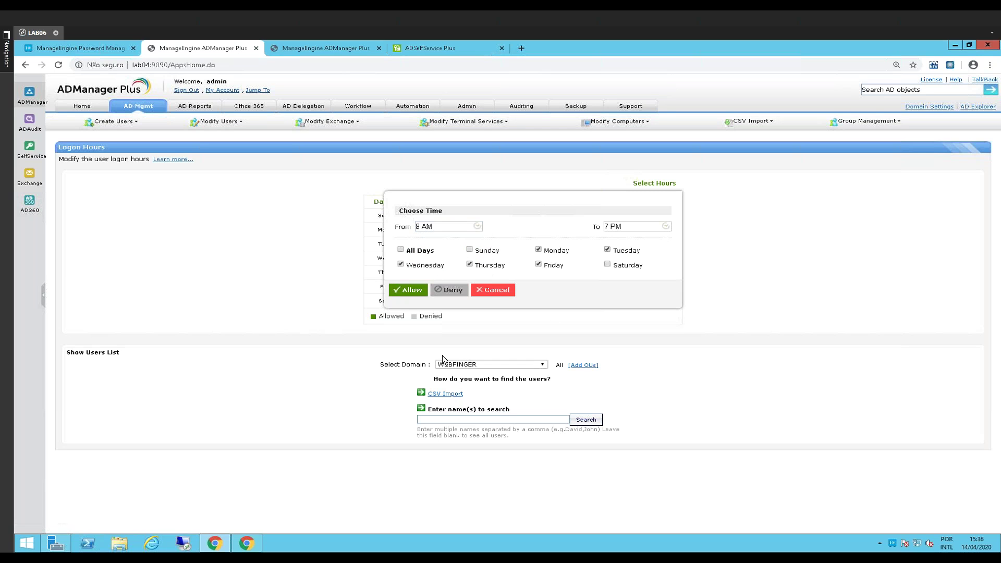
pyautogui.click(409, 290)
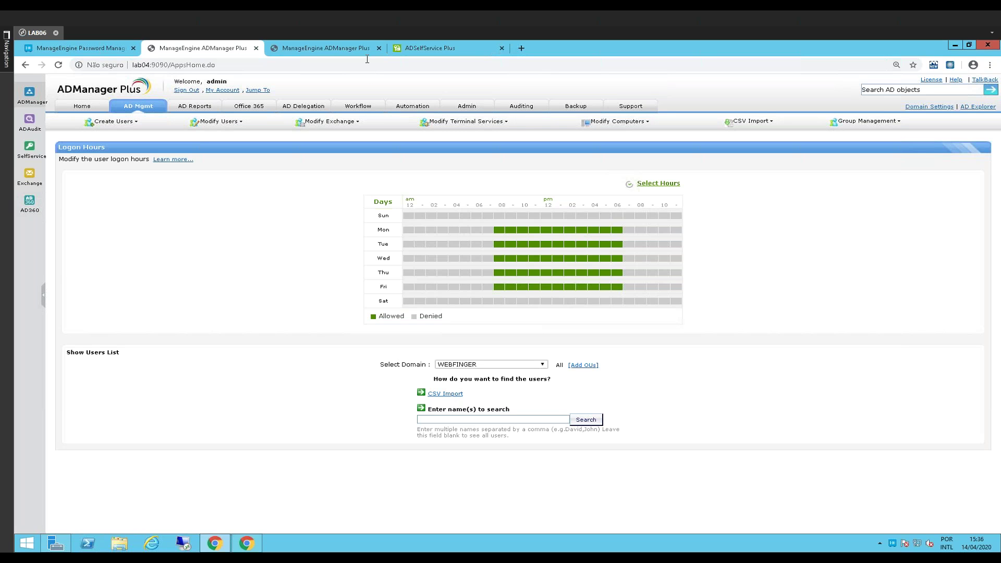
# Return to the AD Mgmt bulk user management page
pyautogui.click(420, 48)
pyautogui.click(203, 48)
pyautogui.click(142, 106)
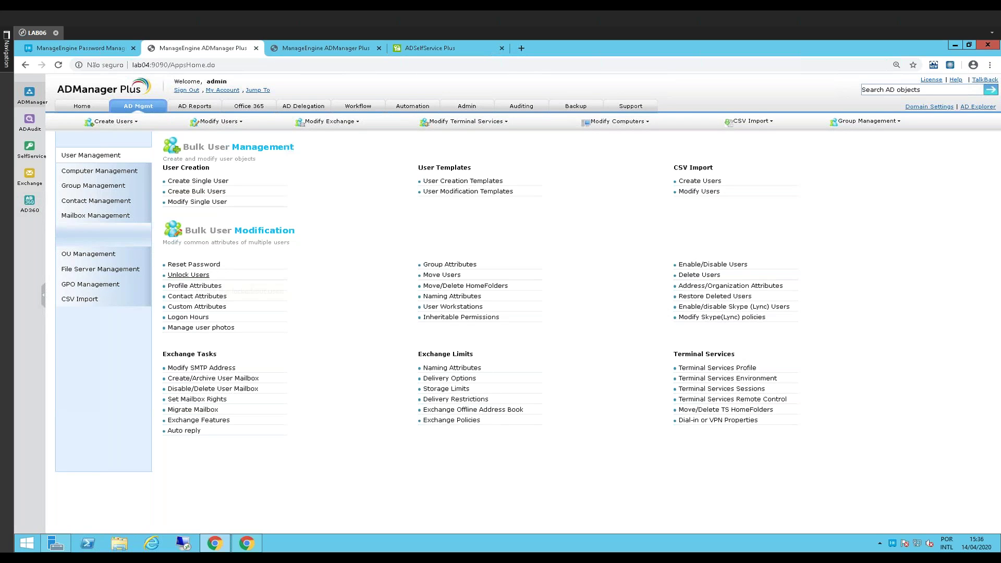
pyautogui.click(195, 106)
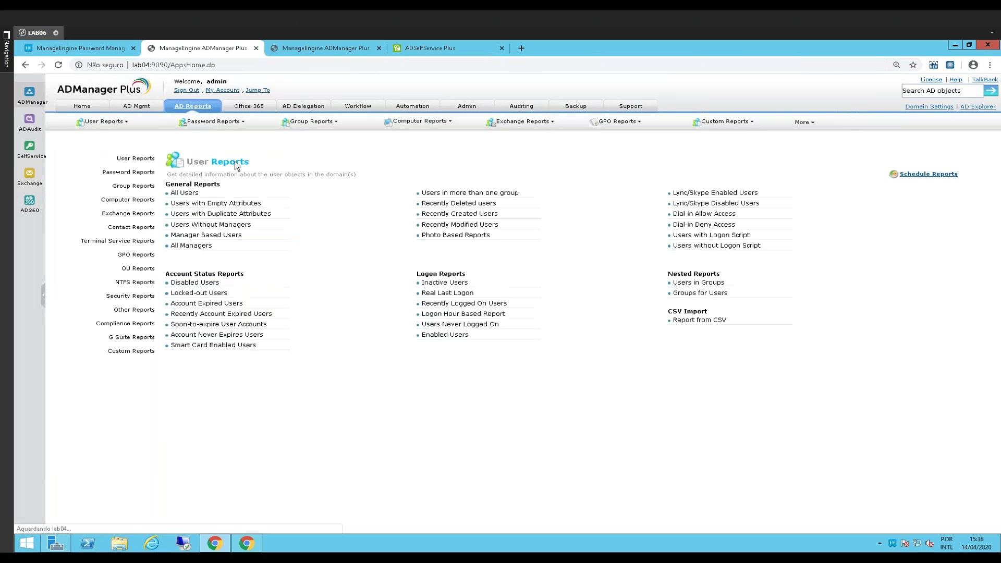
pyautogui.click(135, 282)
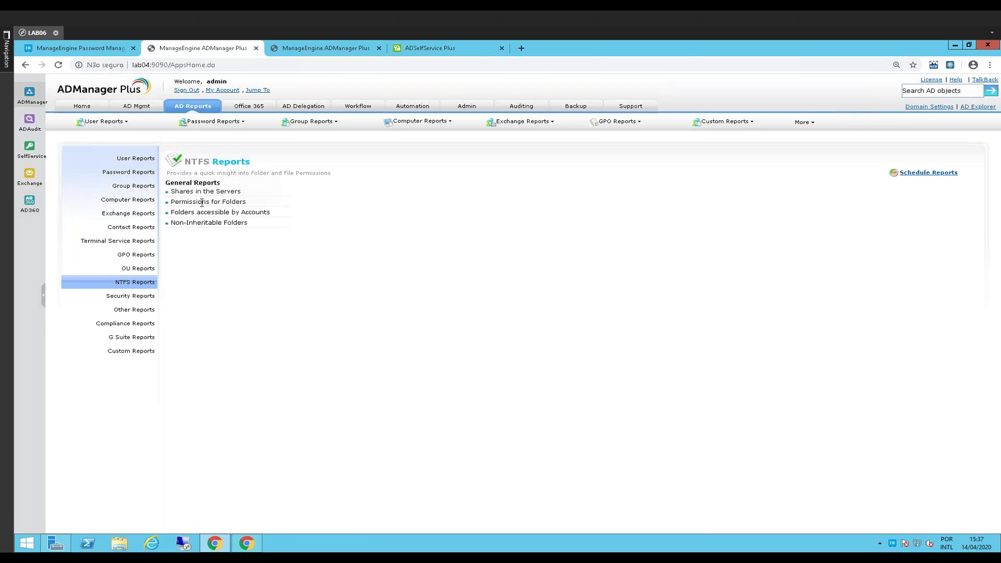
pyautogui.click(238, 201)
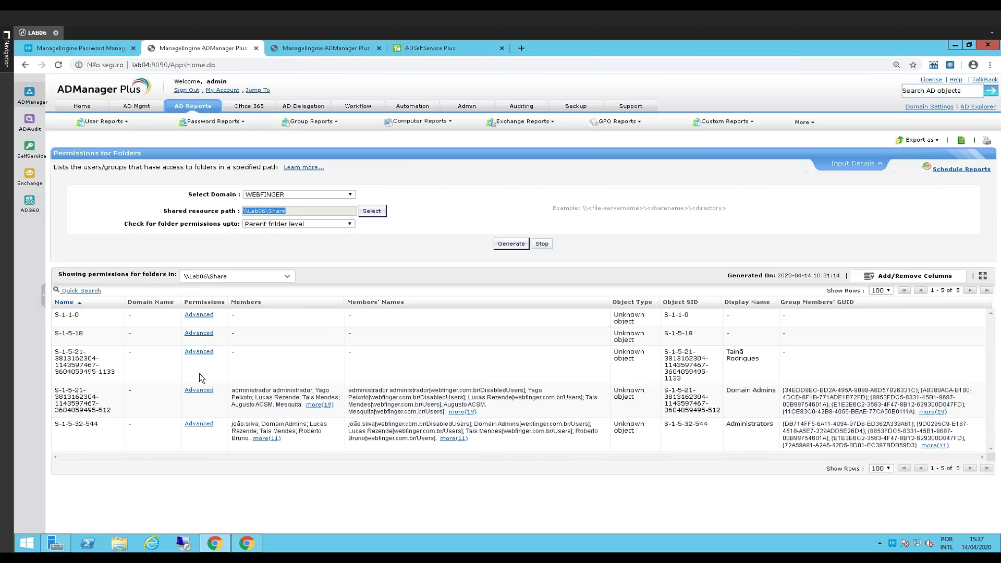
pyautogui.moveTo(239, 391); pyautogui.dragTo(274, 398)
pyautogui.click(199, 390)
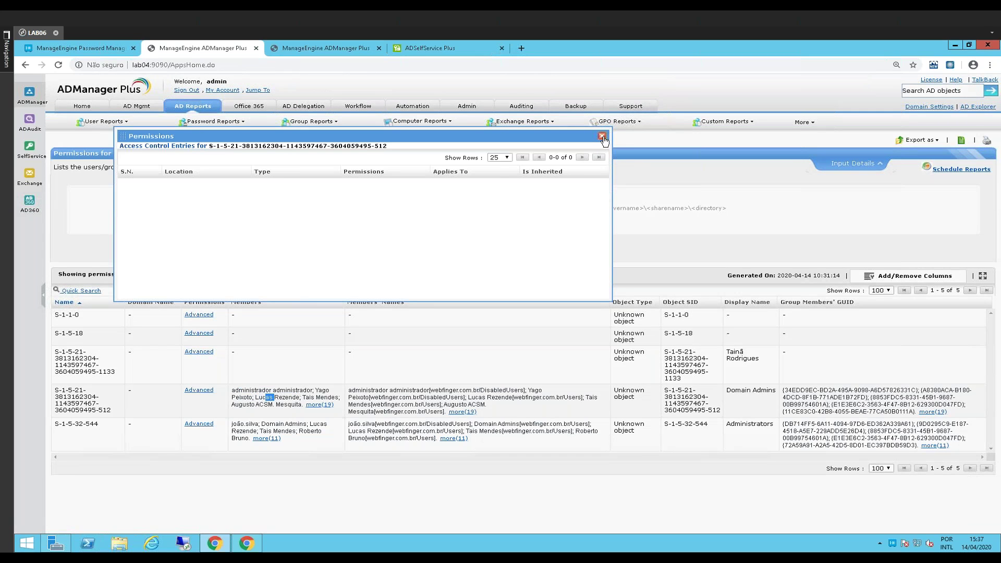
pyautogui.click(602, 137)
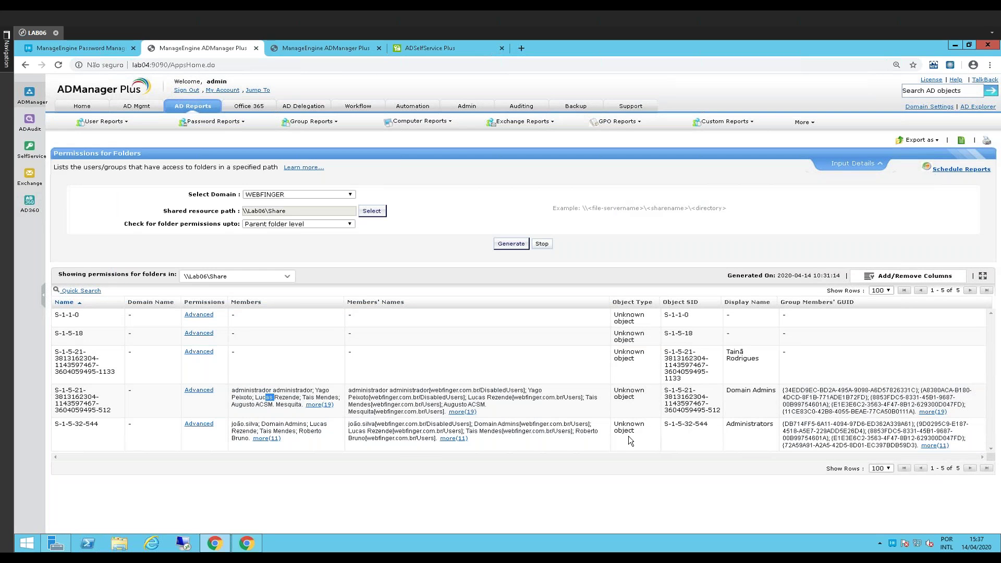
pyautogui.moveTo(727, 391); pyautogui.dragTo(767, 391)
pyautogui.click(269, 277)
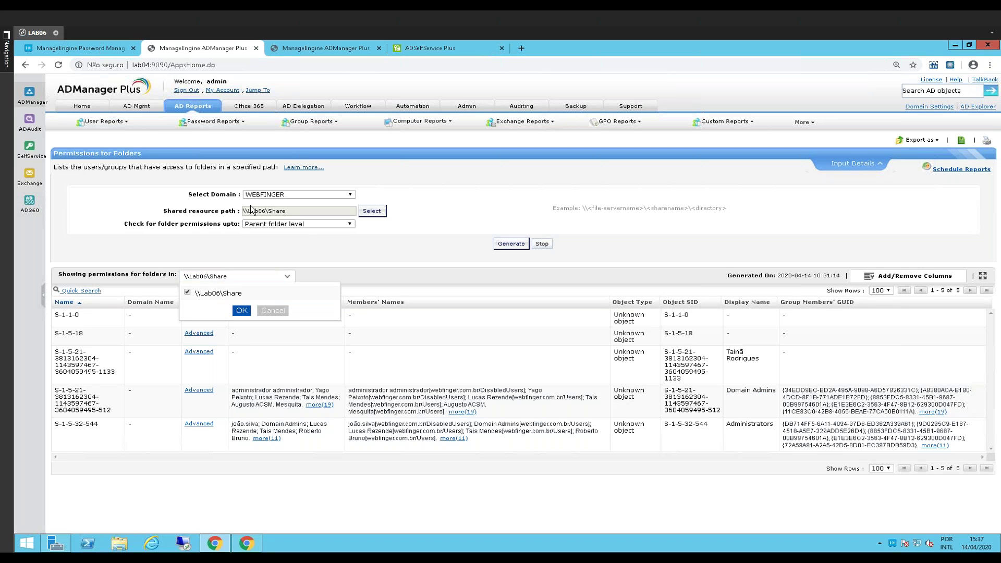
pyautogui.click(144, 107)
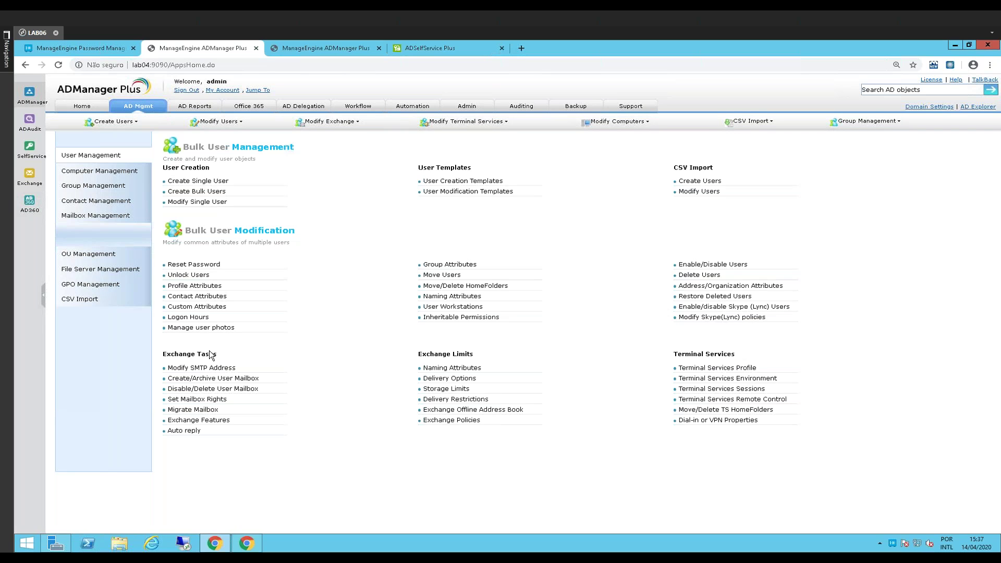
# Start modifying share permissions for the Share folder and the chosen user account
pyautogui.click(93, 270)
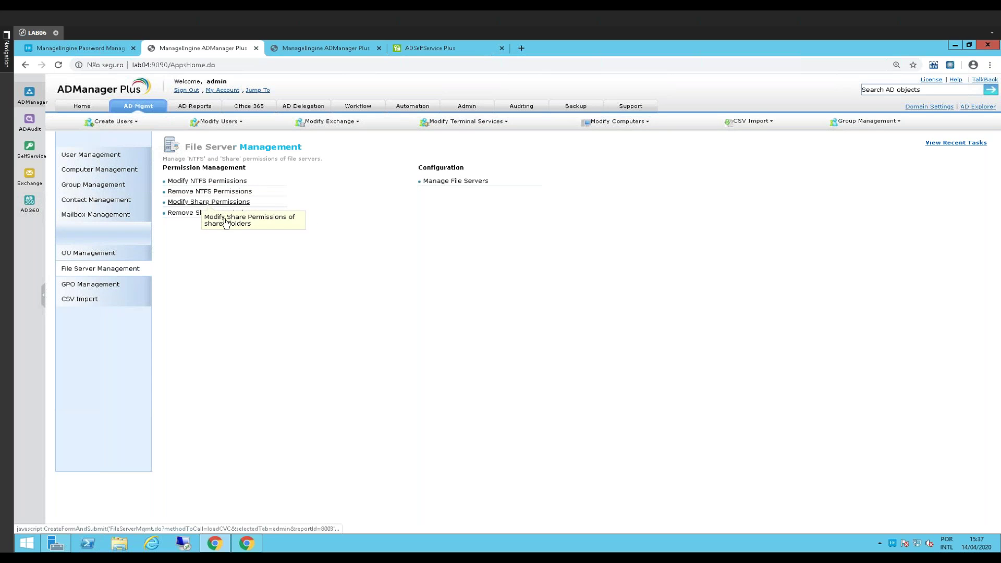
pyautogui.click(203, 201)
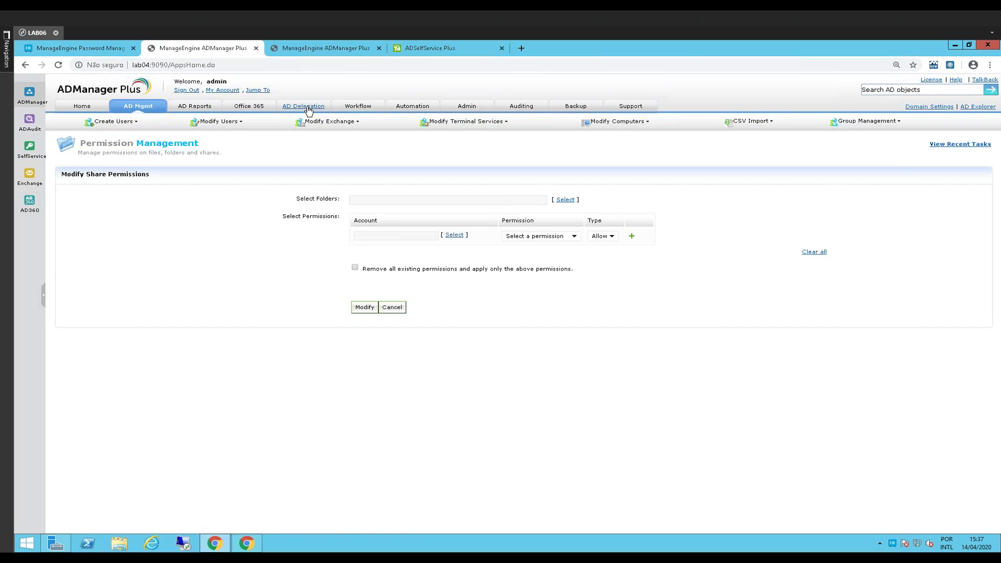
pyautogui.click(549, 196)
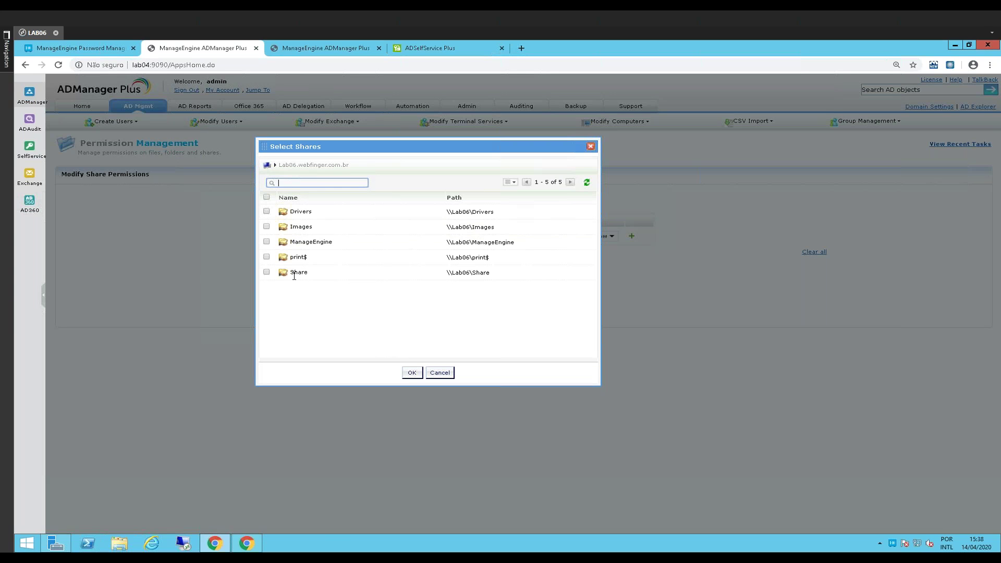
pyautogui.click(267, 272)
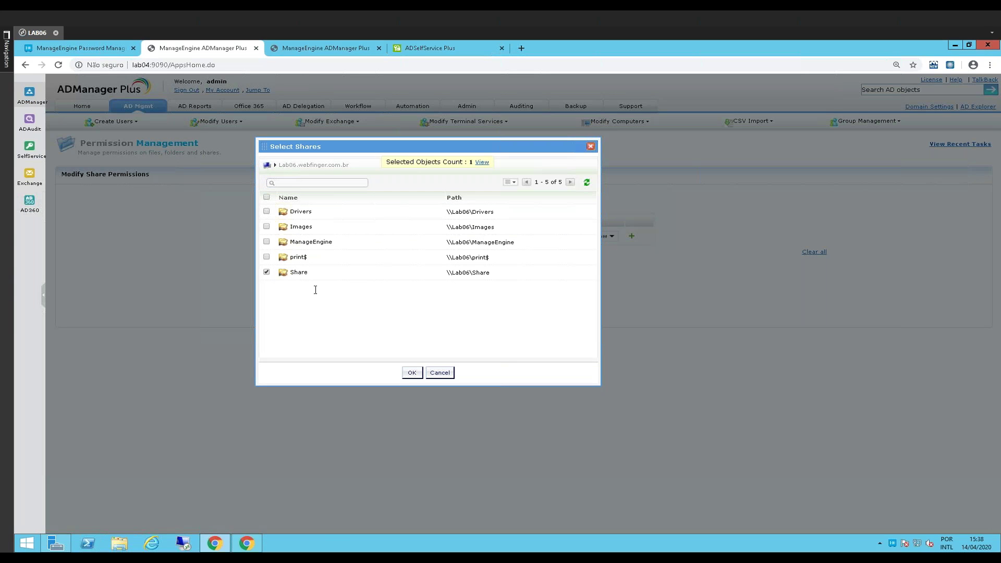
pyautogui.click(410, 374)
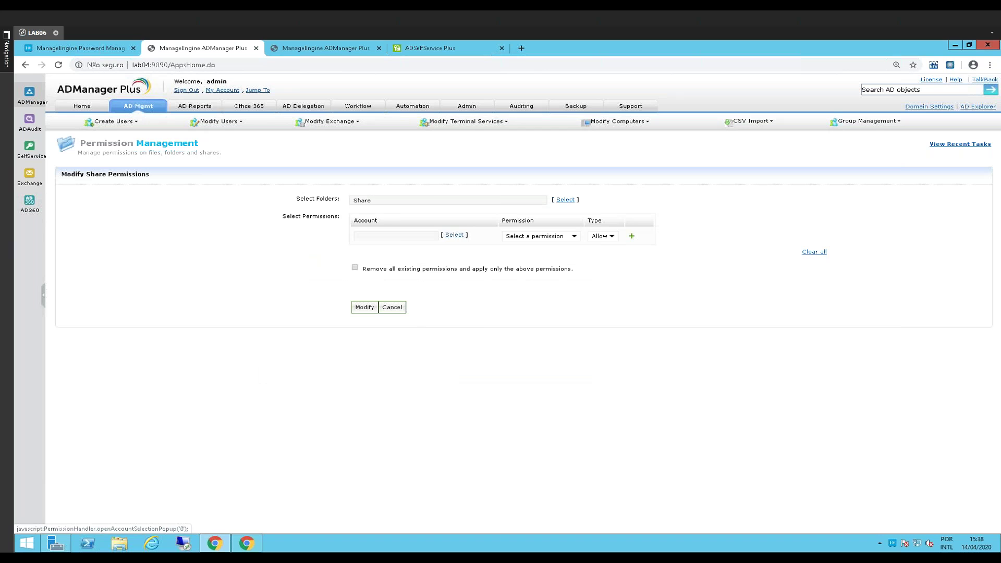
pyautogui.click(454, 235)
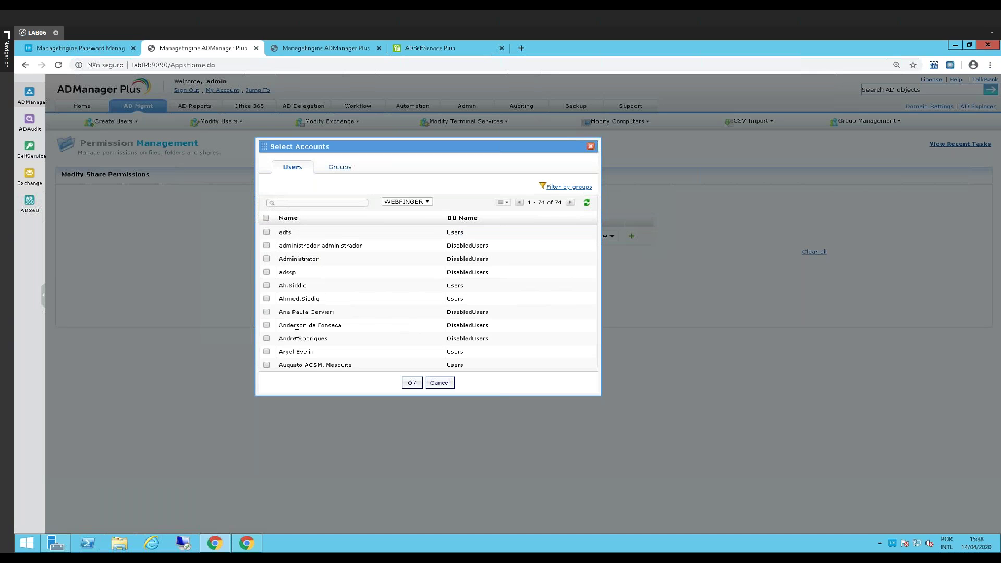
pyautogui.click(412, 383)
# Grant Read permission on Share, apply it, and return to AD Mgmt
pyautogui.click(529, 237)
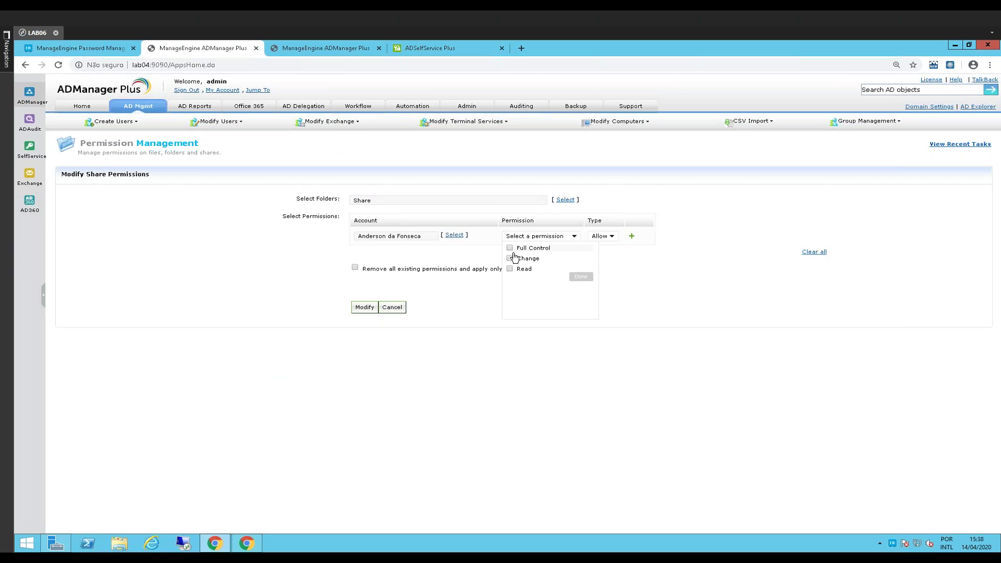
pyautogui.click(510, 269)
pyautogui.click(581, 276)
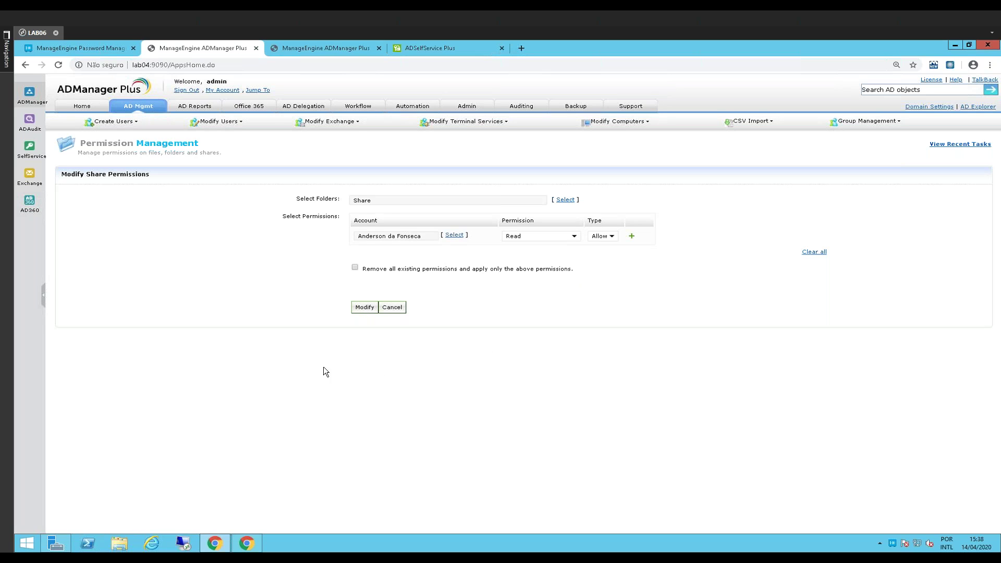
pyautogui.click(365, 307)
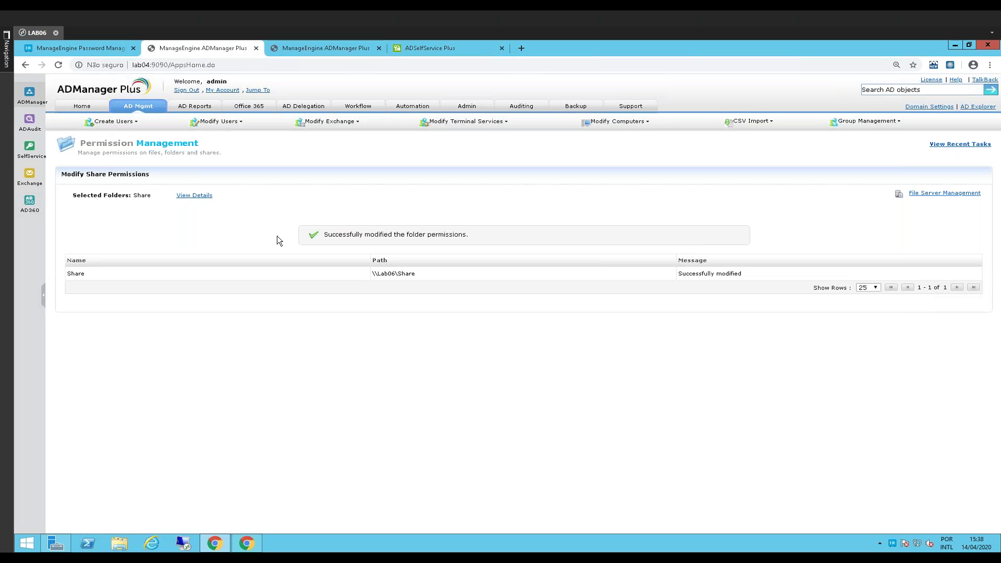
pyautogui.click(139, 105)
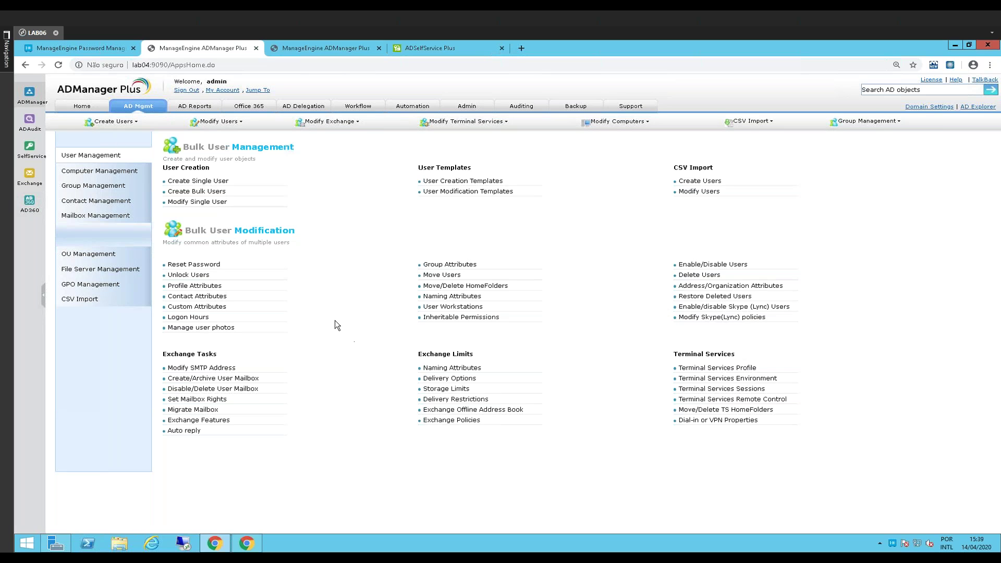
# Open a user's properties from the All Users report in AD Reports
pyautogui.click(218, 109)
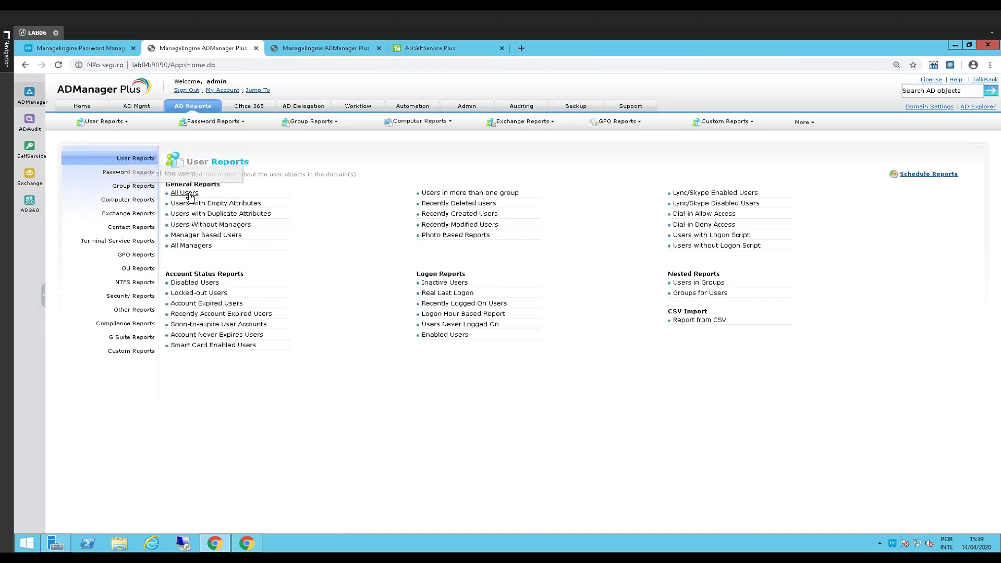
pyautogui.click(185, 193)
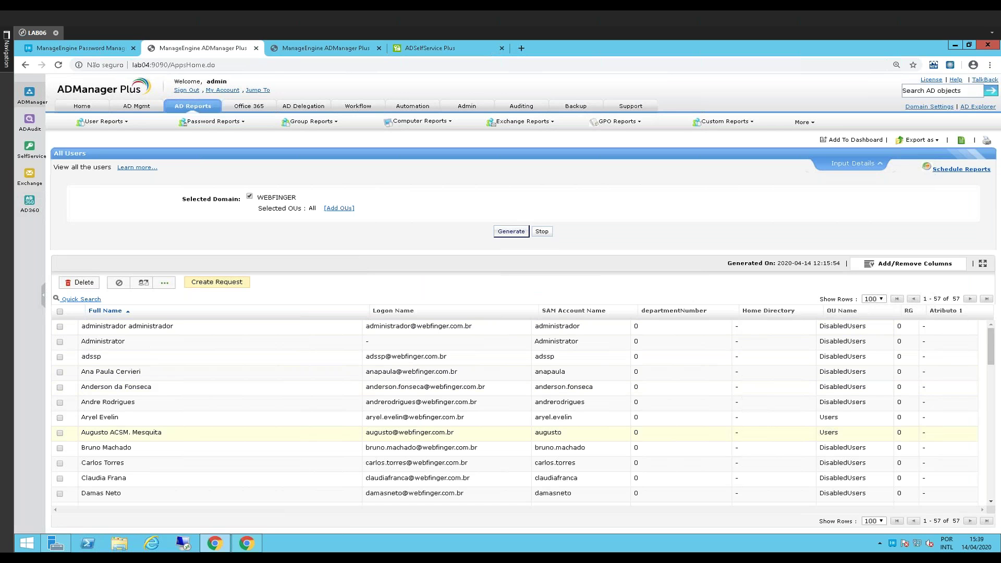
pyautogui.scroll(-4, 256, 461)
pyautogui.scroll(-6, 256, 461)
pyautogui.scroll(-3, 139, 355)
pyautogui.click(111, 364)
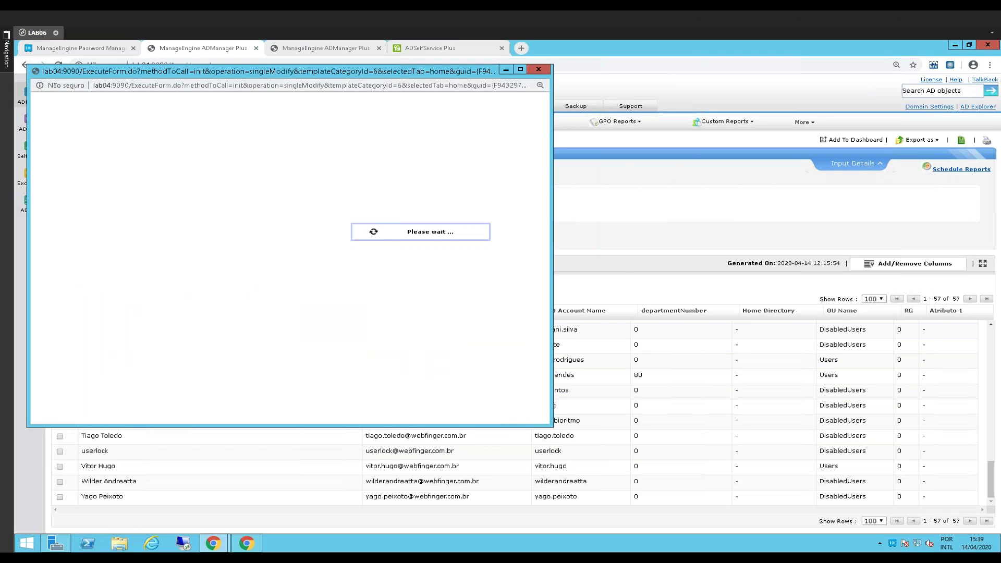
# Review the user's Account tab, close it without saving, and go to AD Delegation
pyautogui.moveTo(306, 76); pyautogui.dragTo(429, 89)
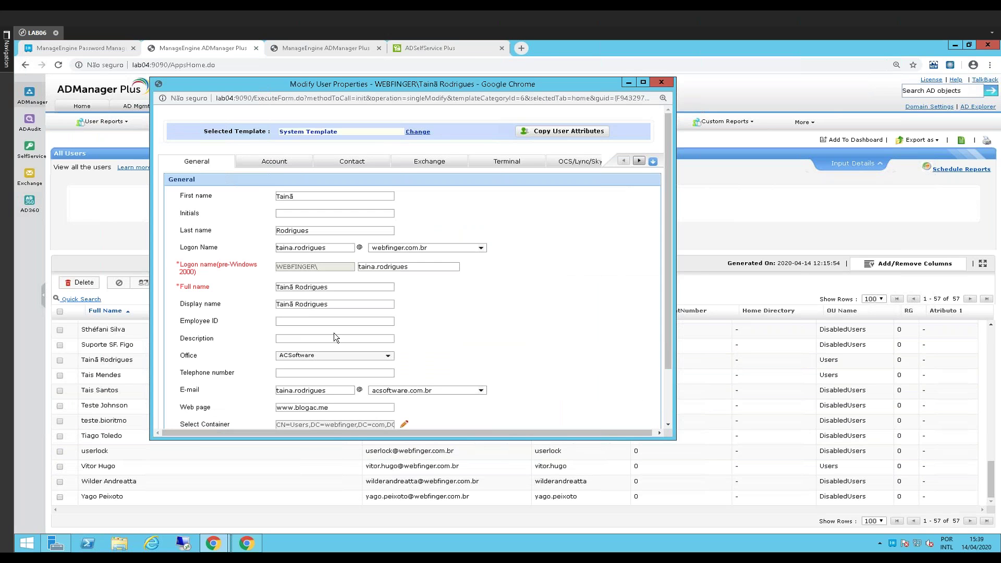
pyautogui.scroll(-3, 334, 332)
pyautogui.scroll(2, 279, 254)
pyautogui.scroll(-2, 279, 254)
pyautogui.scroll(2, 278, 249)
pyautogui.click(274, 143)
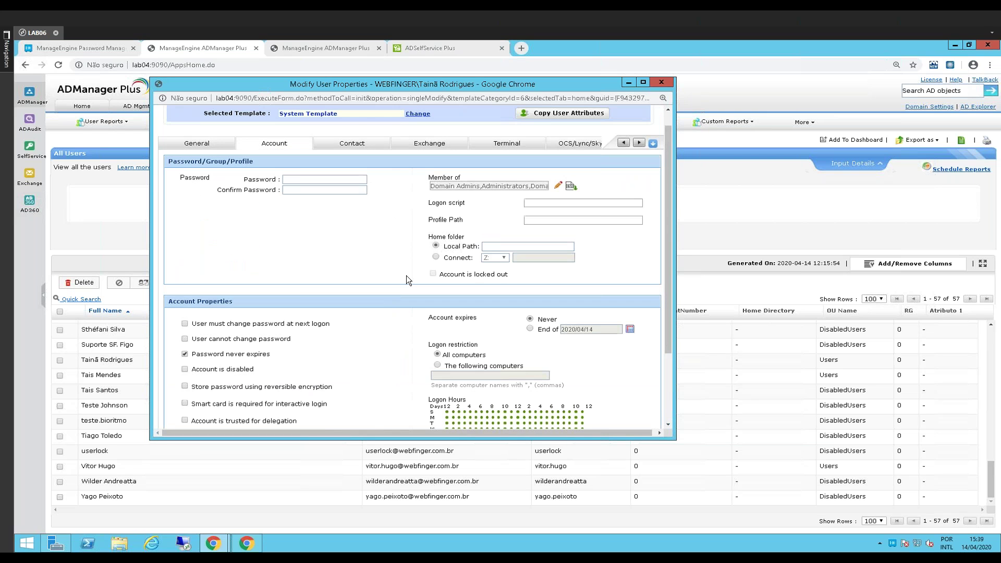
pyautogui.click(547, 203)
pyautogui.scroll(-2, 440, 333)
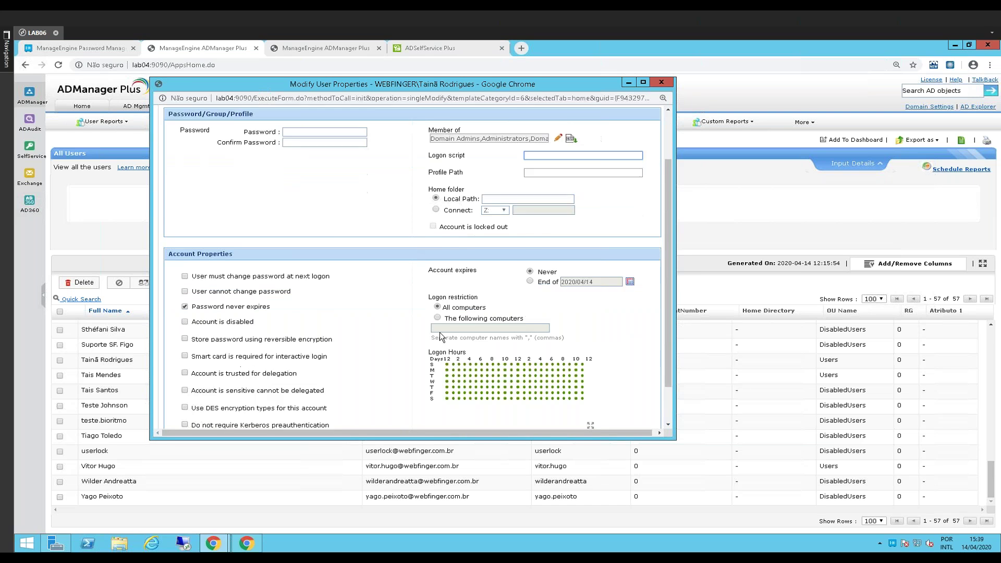
pyautogui.click(658, 83)
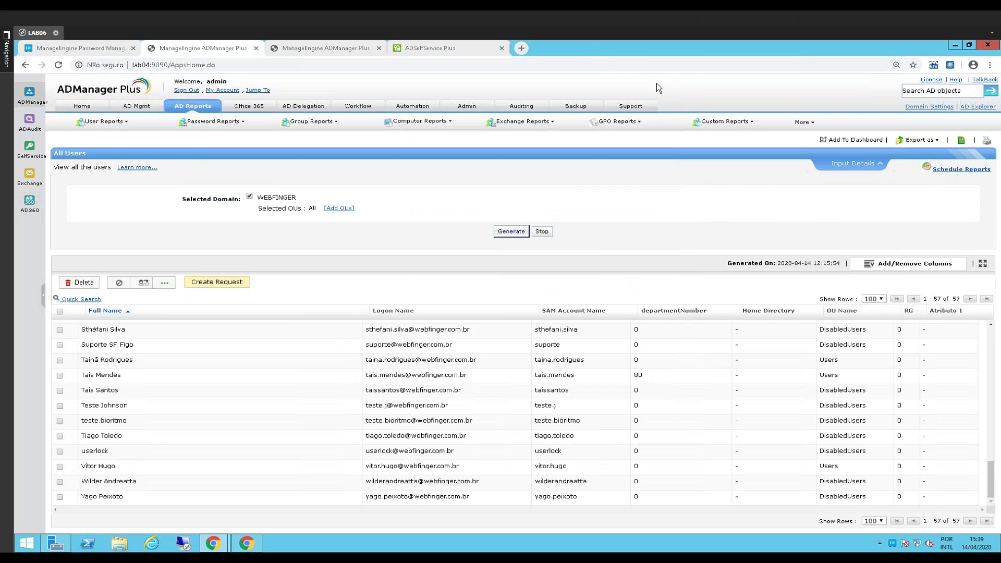
pyautogui.click(304, 106)
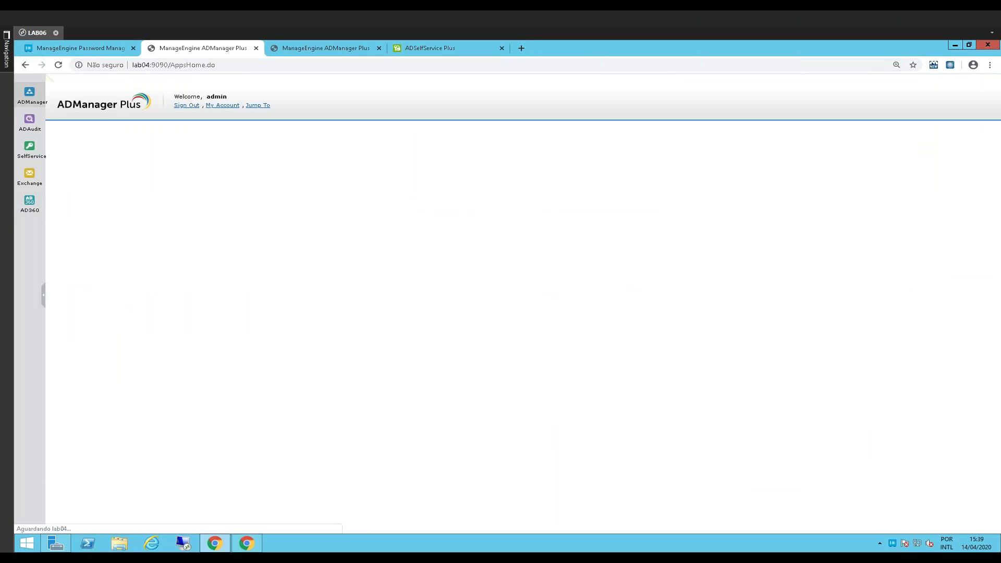
# Open the RH help desk role for editing and scroll to its permissions
pyautogui.click(130, 176)
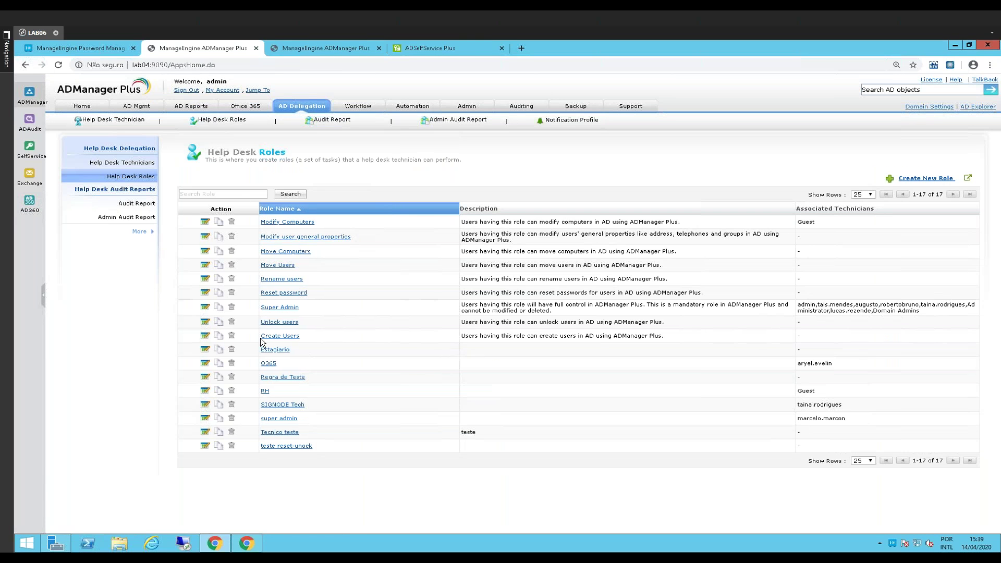
pyautogui.click(205, 391)
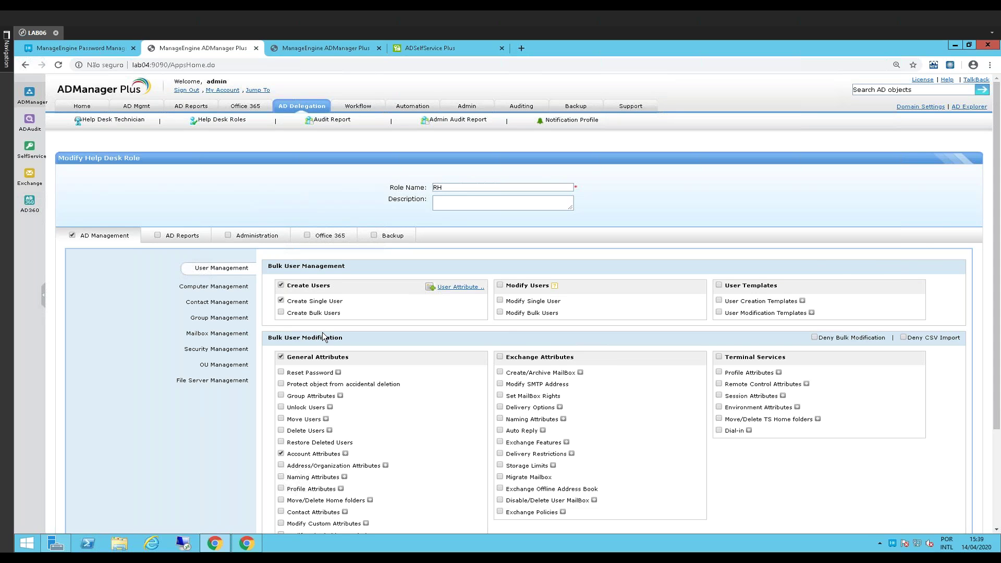
pyautogui.scroll(-1, 322, 332)
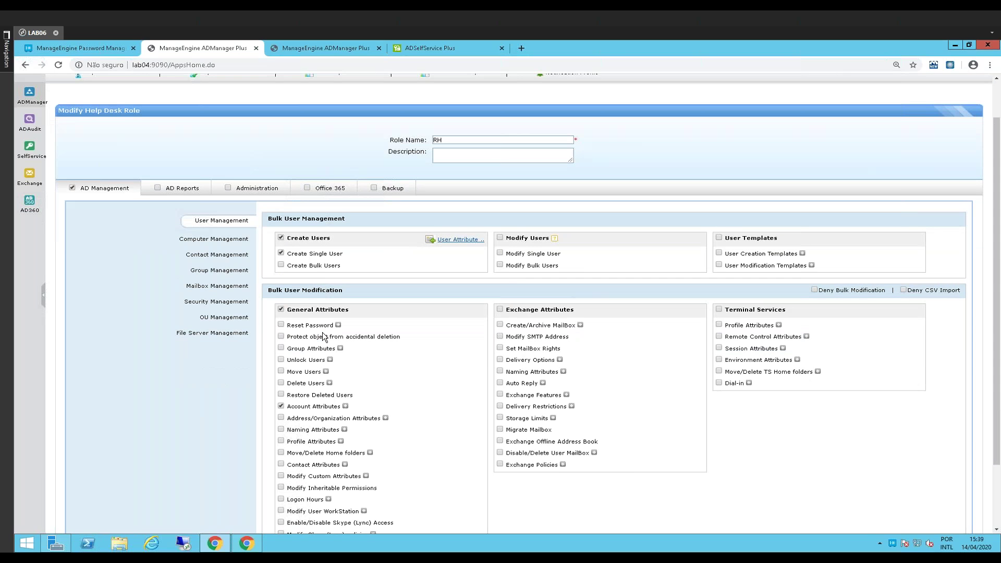
pyautogui.scroll(-1, 323, 335)
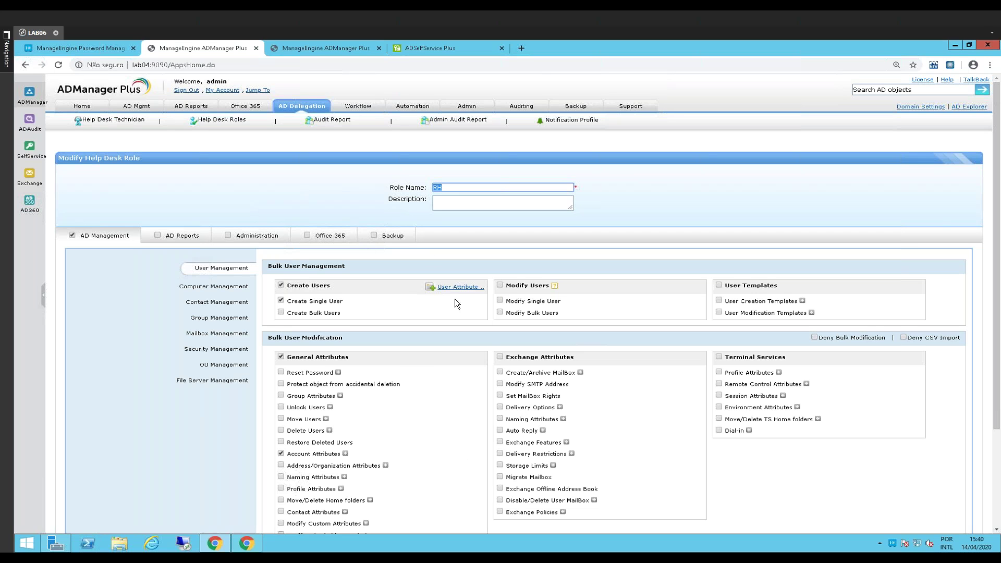
pyautogui.scroll(-2, 371, 413)
pyautogui.moveTo(298, 206); pyautogui.dragTo(343, 206)
pyautogui.scroll(-1, 368, 409)
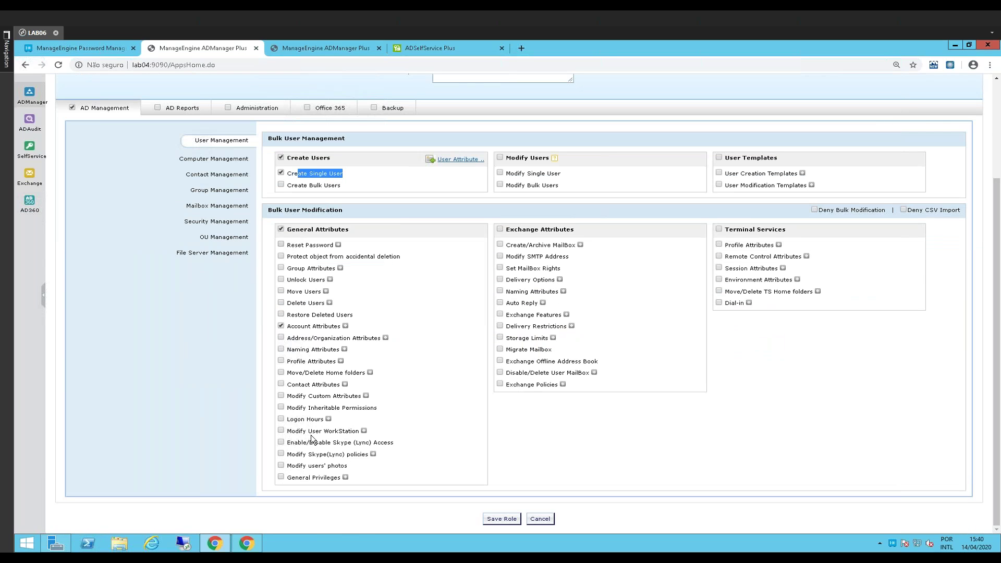
# Enable Reset Password for the role and review its must-change and never-expires sub-options
pyautogui.click(281, 244)
pyautogui.click(281, 244)
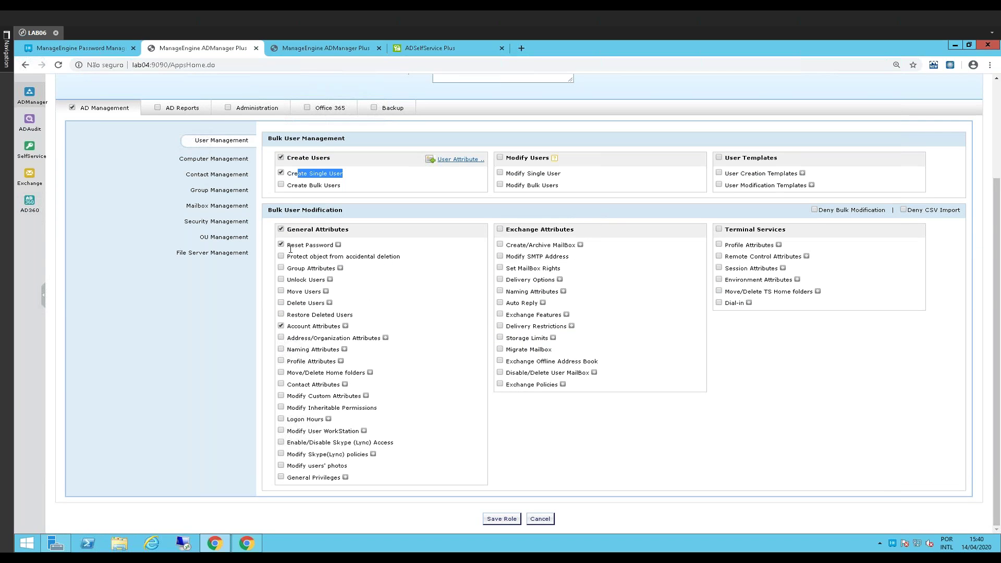
pyautogui.click(338, 245)
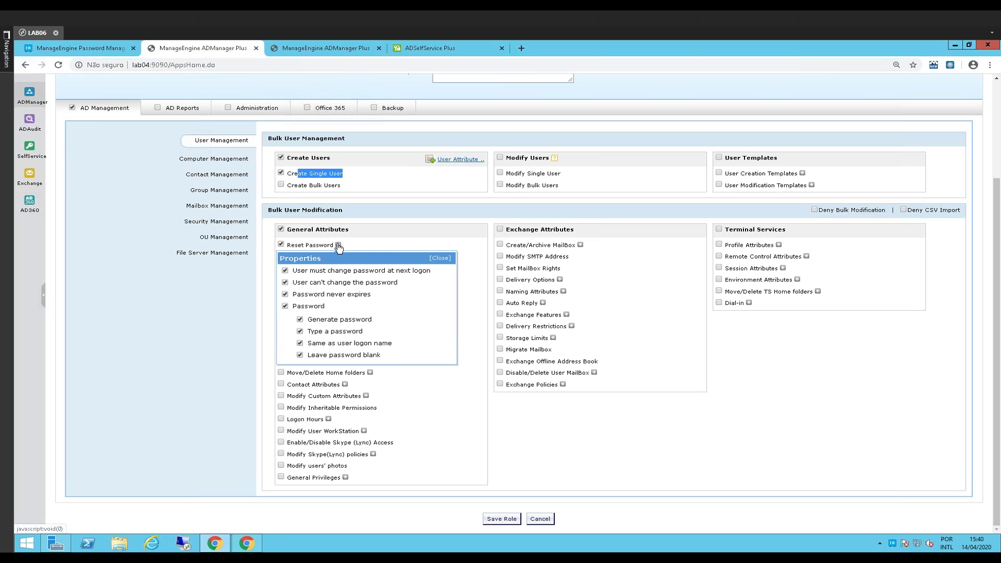
pyautogui.moveTo(301, 270); pyautogui.dragTo(392, 282)
pyautogui.moveTo(315, 294); pyautogui.dragTo(374, 302)
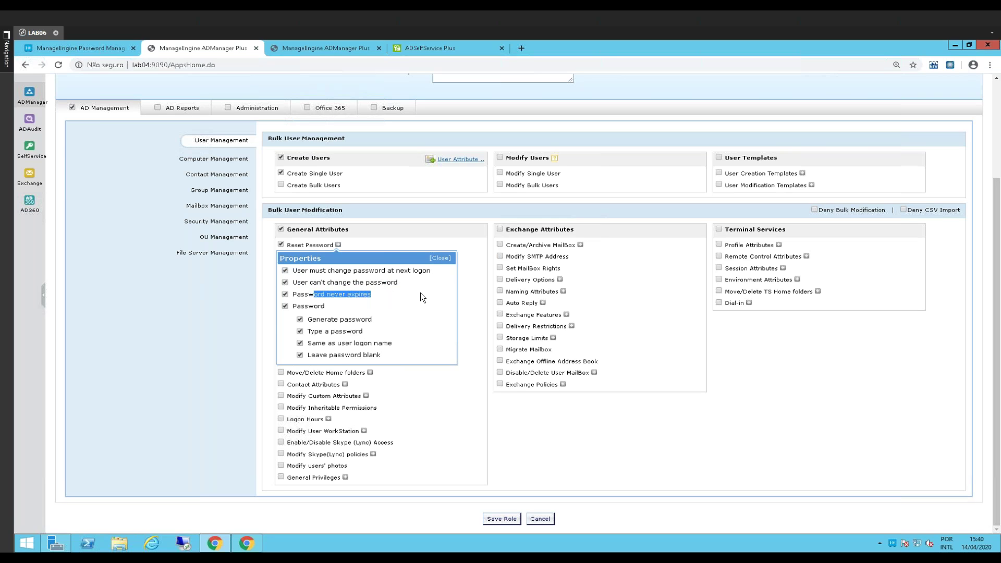
pyautogui.click(439, 258)
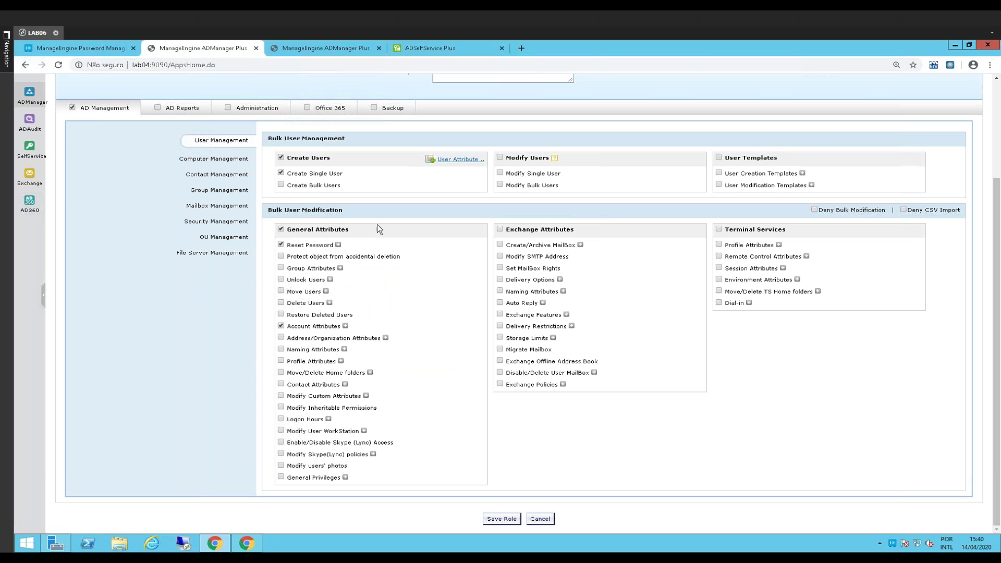
# Limit user-creation attributes to Container, First name and Last name
pyautogui.click(462, 160)
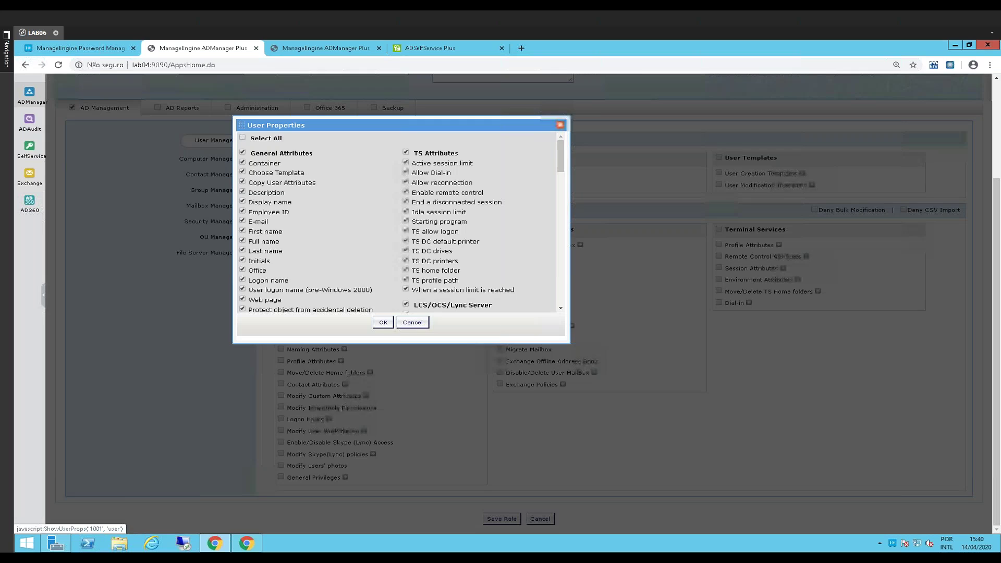
pyautogui.click(244, 138)
pyautogui.click(242, 162)
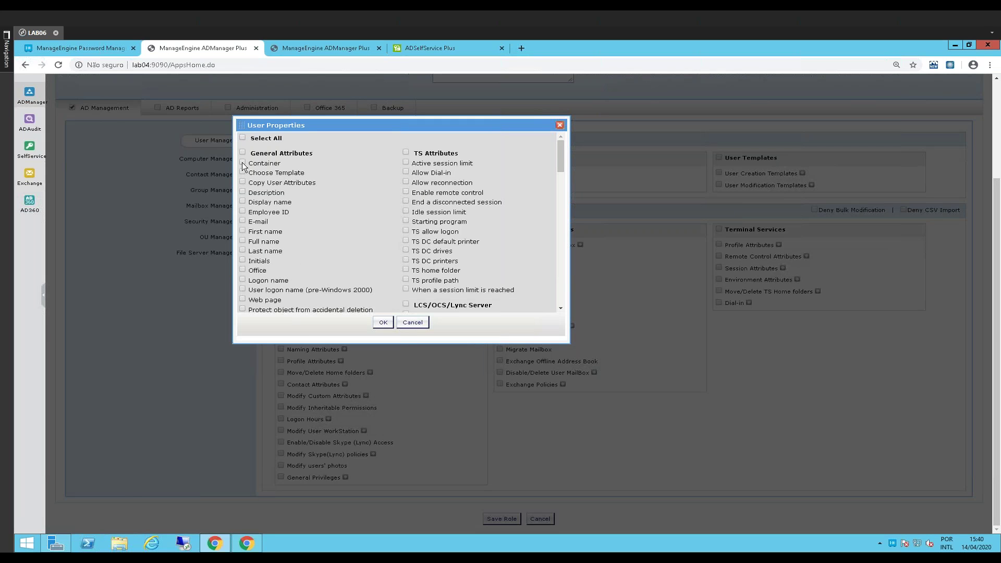
pyautogui.click(243, 231)
pyautogui.click(243, 251)
pyautogui.click(412, 322)
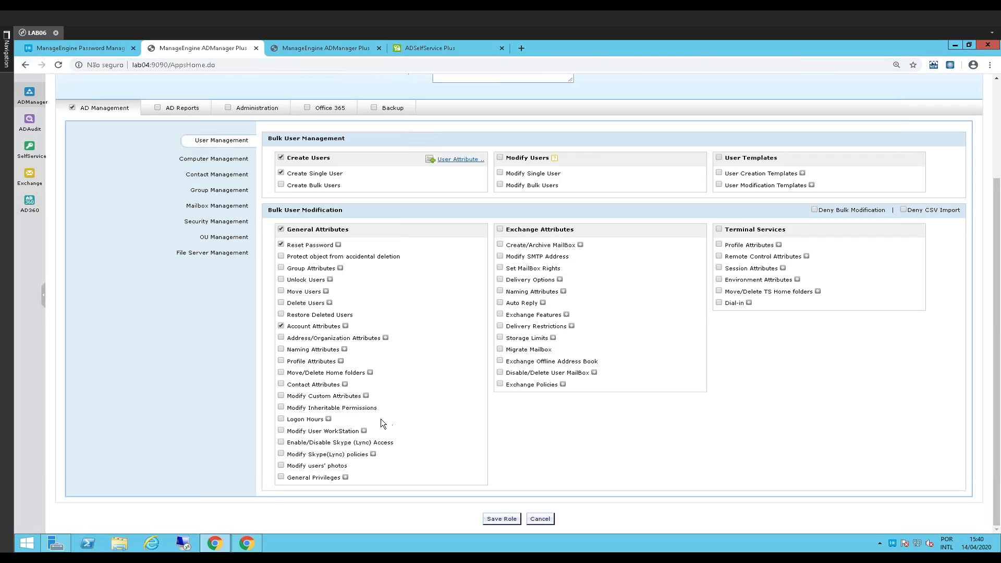
pyautogui.scroll(3, 380, 419)
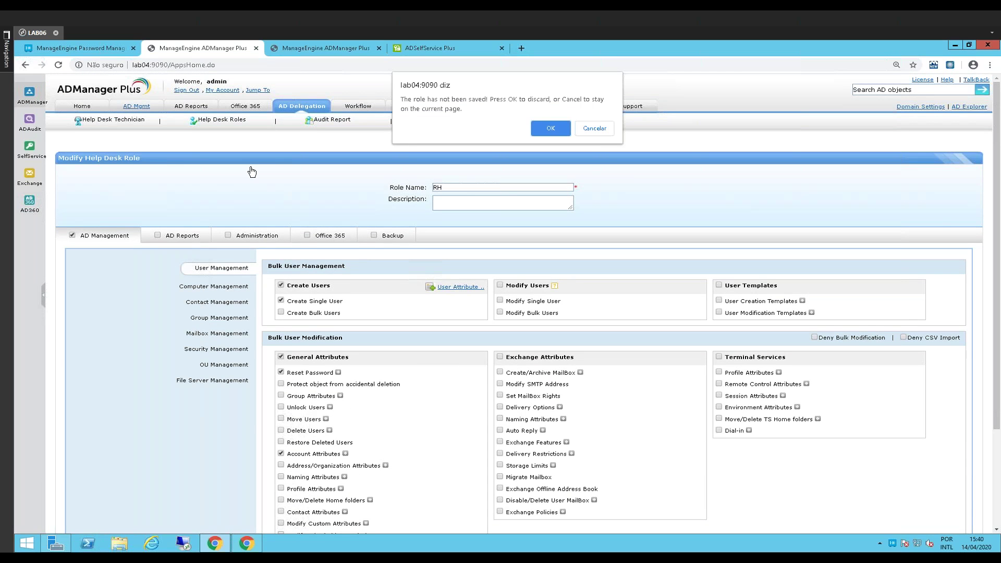
# Discard the unsaved role edits and open the ACSoftware_Full user creation template
pyautogui.click(542, 127)
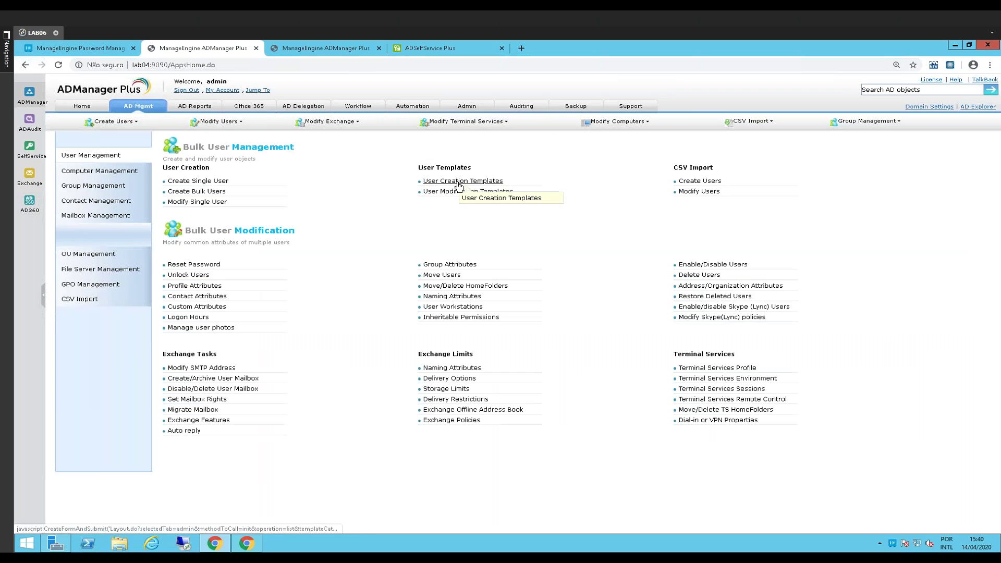
pyautogui.click(459, 183)
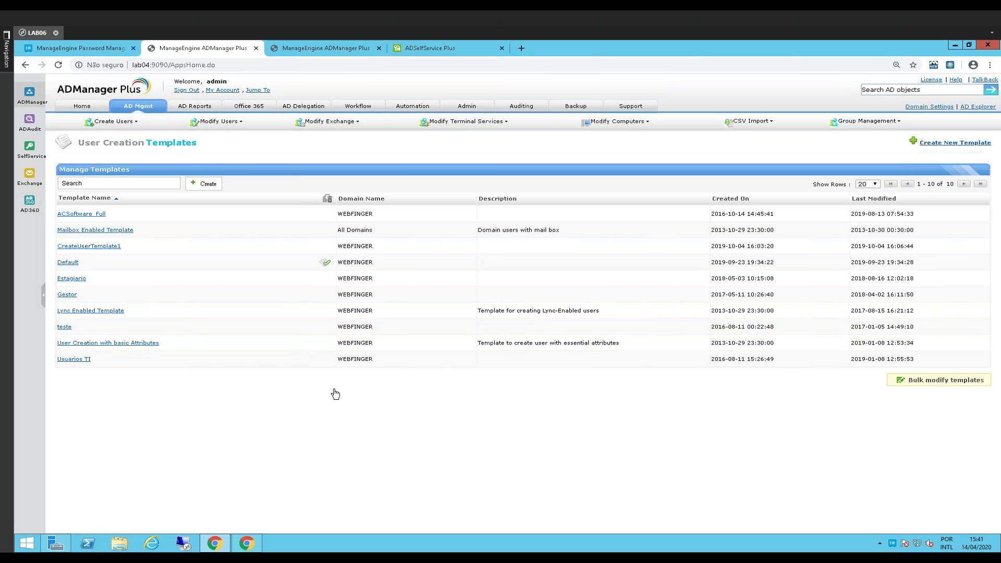
pyautogui.click(83, 214)
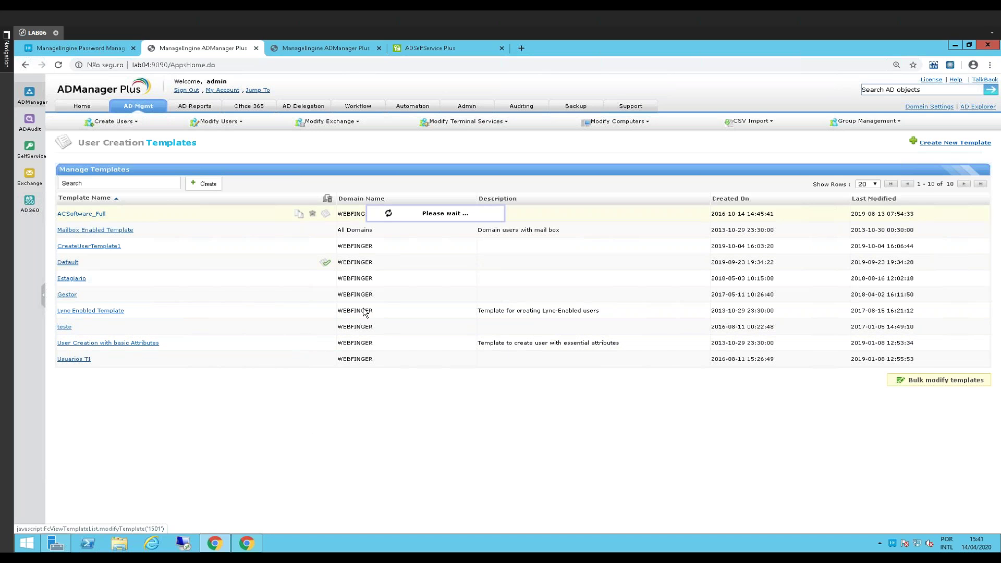
# Review the template's container, e-mail naming and logon name format settings
pyautogui.scroll(-2, 435, 447)
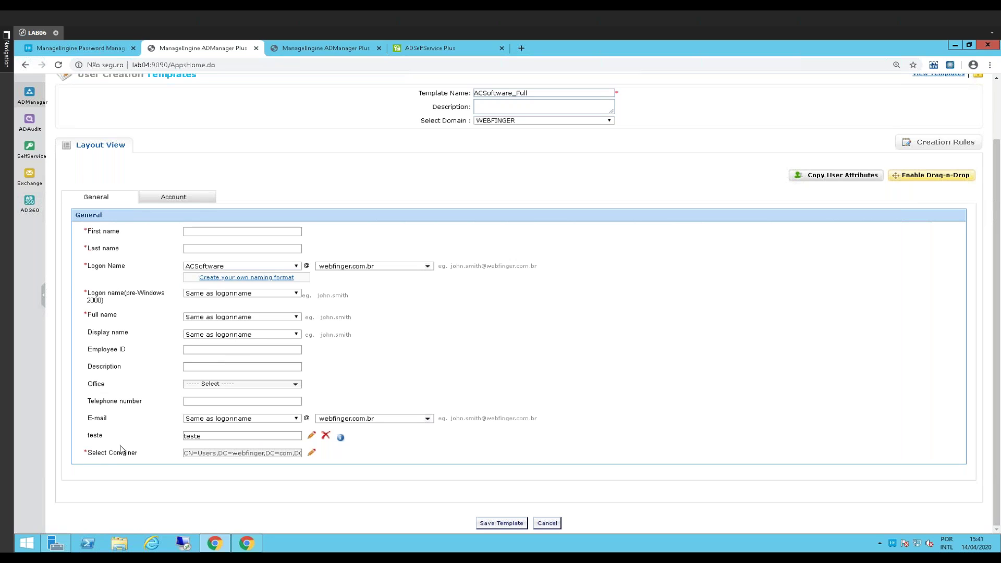
pyautogui.moveTo(97, 458); pyautogui.dragTo(202, 456)
pyautogui.click(180, 510)
pyautogui.moveTo(95, 417); pyautogui.dragTo(104, 418)
pyautogui.moveTo(349, 296); pyautogui.dragTo(322, 298)
pyautogui.click(383, 344)
pyautogui.scroll(2, 426, 418)
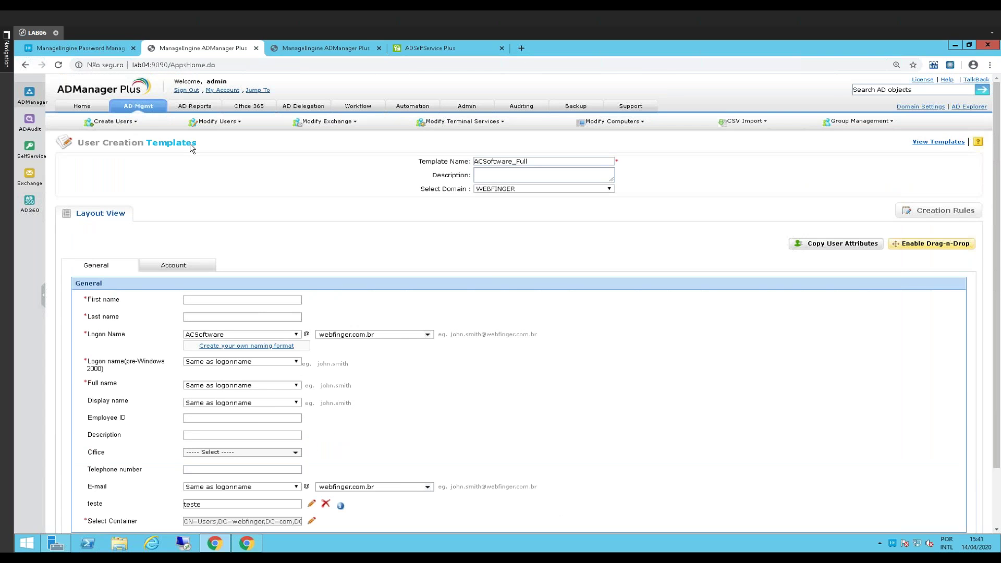
# Start a Create Single User form using the ACSoftware_Full template
pyautogui.click(136, 108)
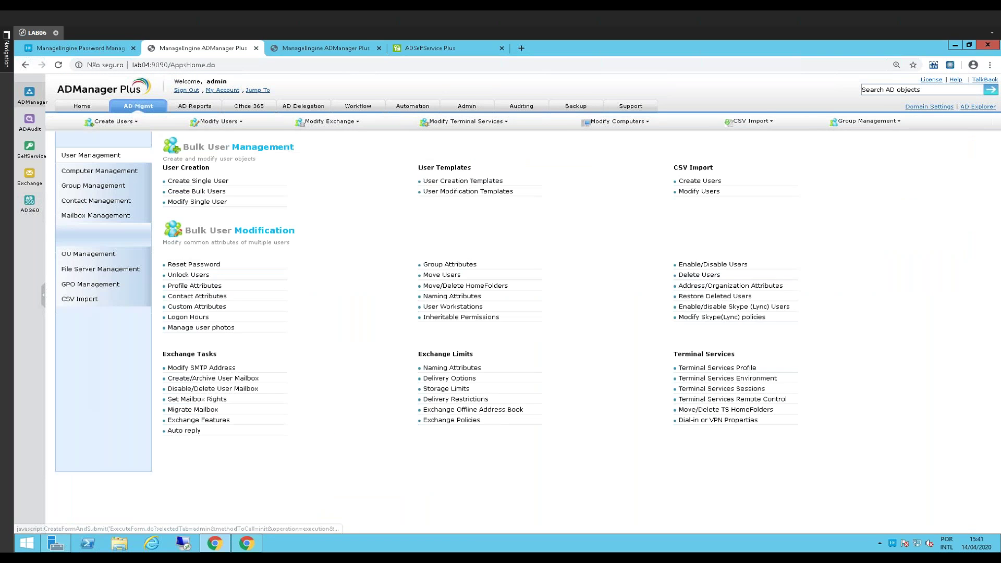
pyautogui.click(193, 181)
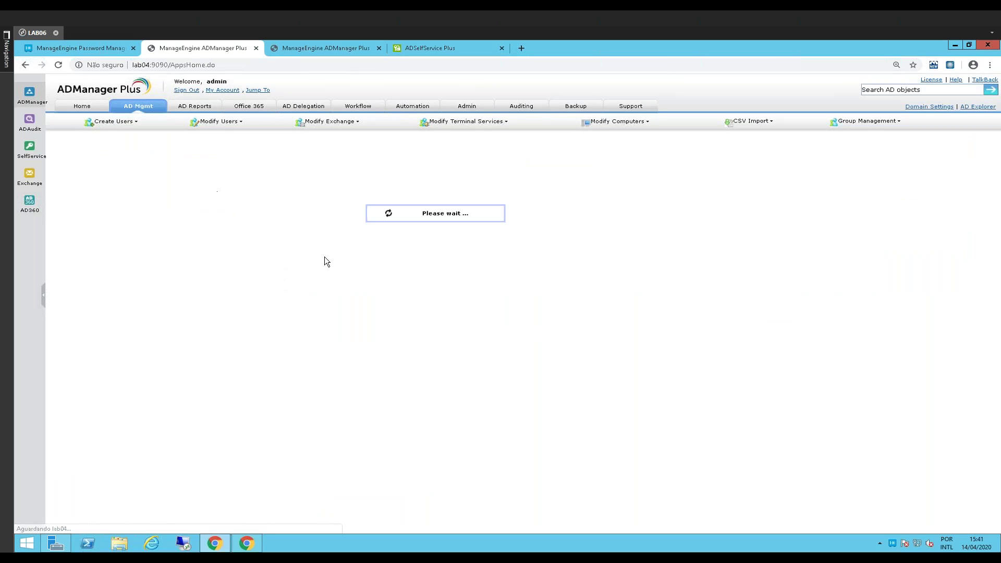
pyautogui.click(564, 175)
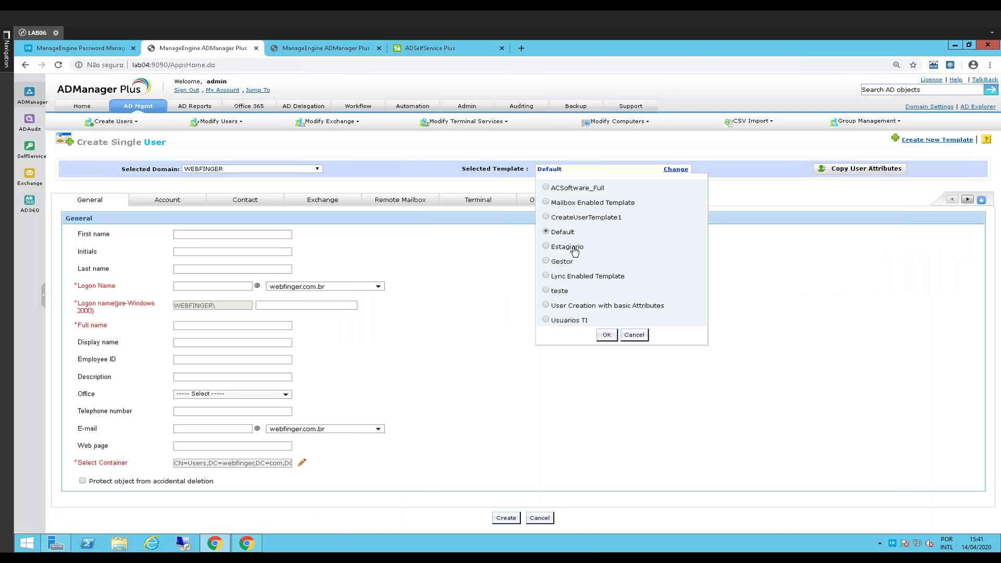
pyautogui.click(546, 187)
pyautogui.click(607, 336)
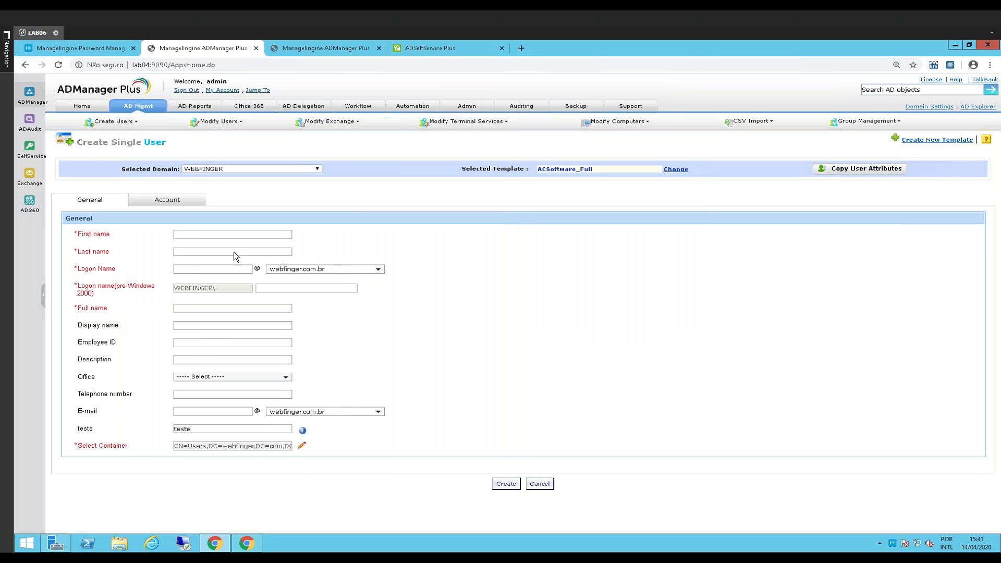
# Enter the new user's first and last name so logon, display and e-mail names auto-fill
pyautogui.press('Tab')
pyautogui.press('Tab')
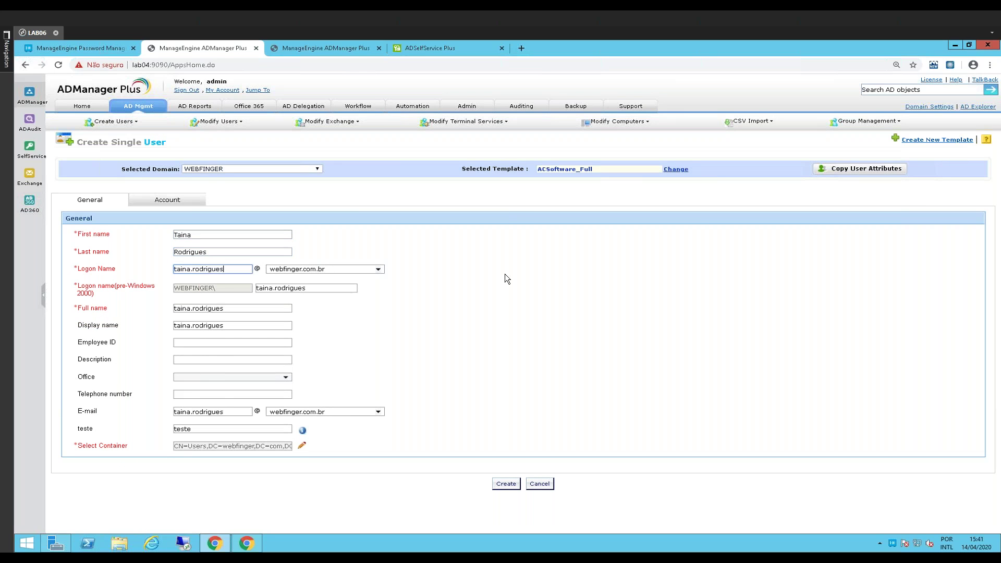
# Show the new user's Account settings and review its Domain Admins group membership
pyautogui.click(165, 201)
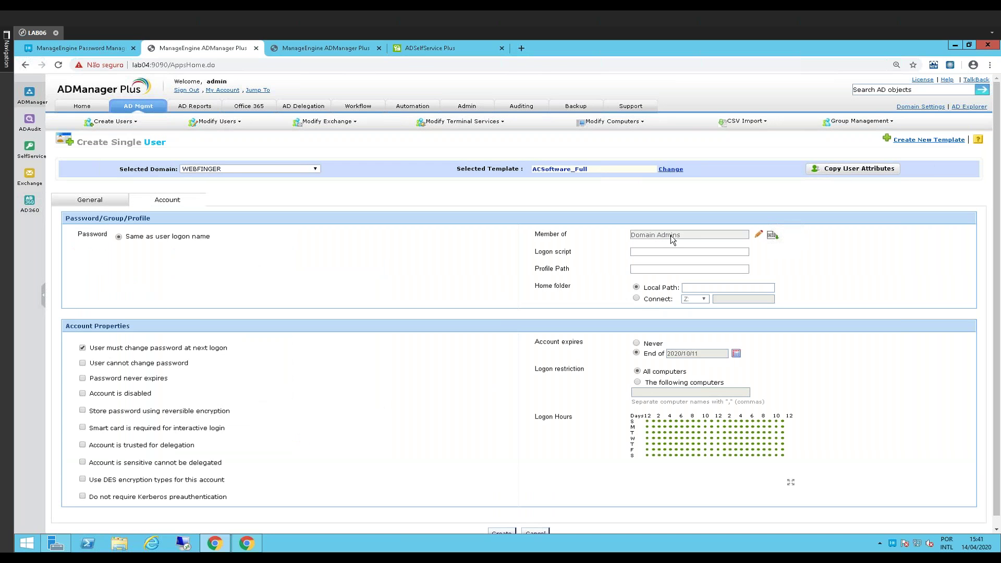
pyautogui.click(635, 235)
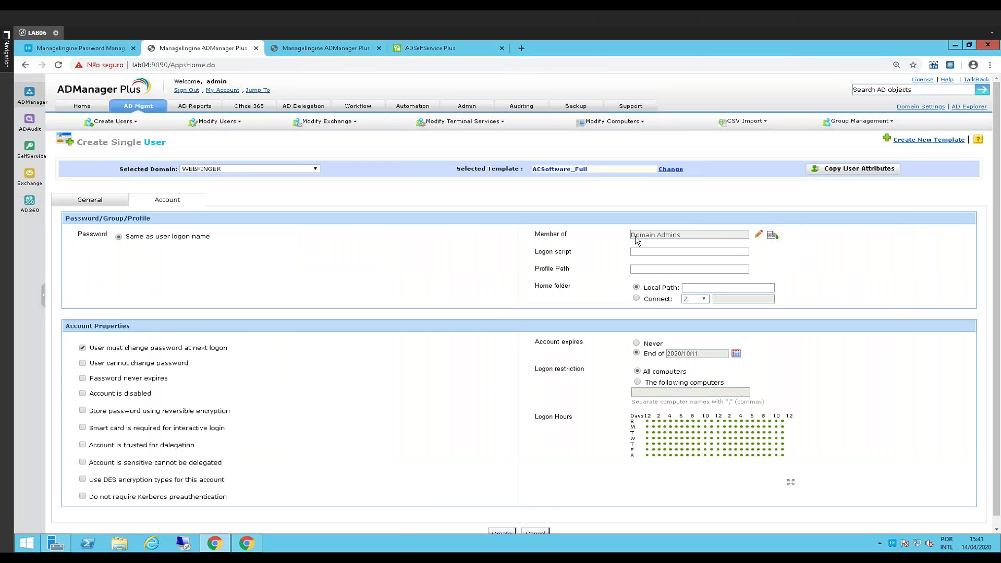
pyautogui.click(759, 235)
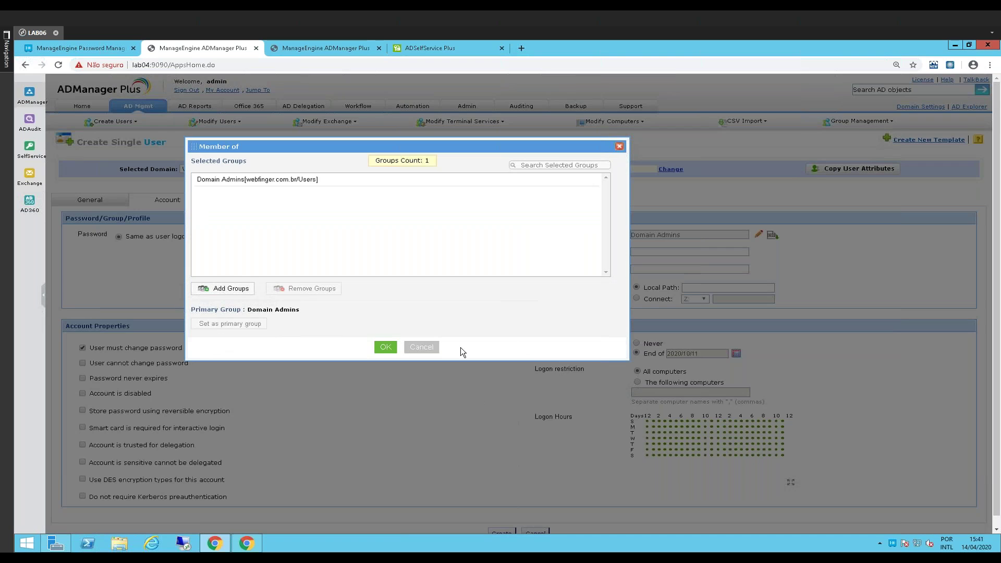
pyautogui.click(621, 148)
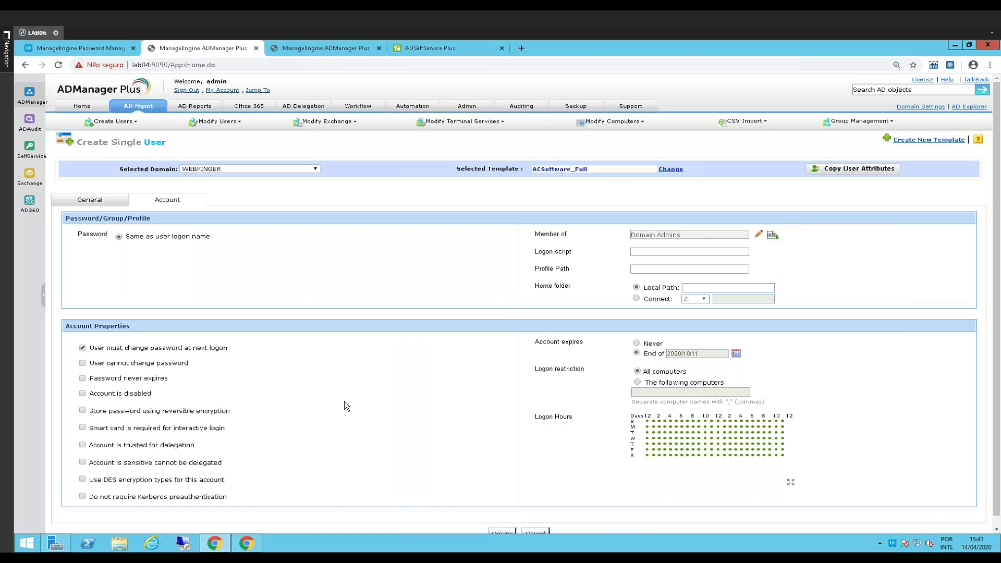
pyautogui.moveTo(586, 170); pyautogui.dragTo(542, 185)
pyautogui.click(418, 435)
# Review the logon restriction setting and close the duplicate ADManager Plus browser tab
pyautogui.scroll(-1, 607, 427)
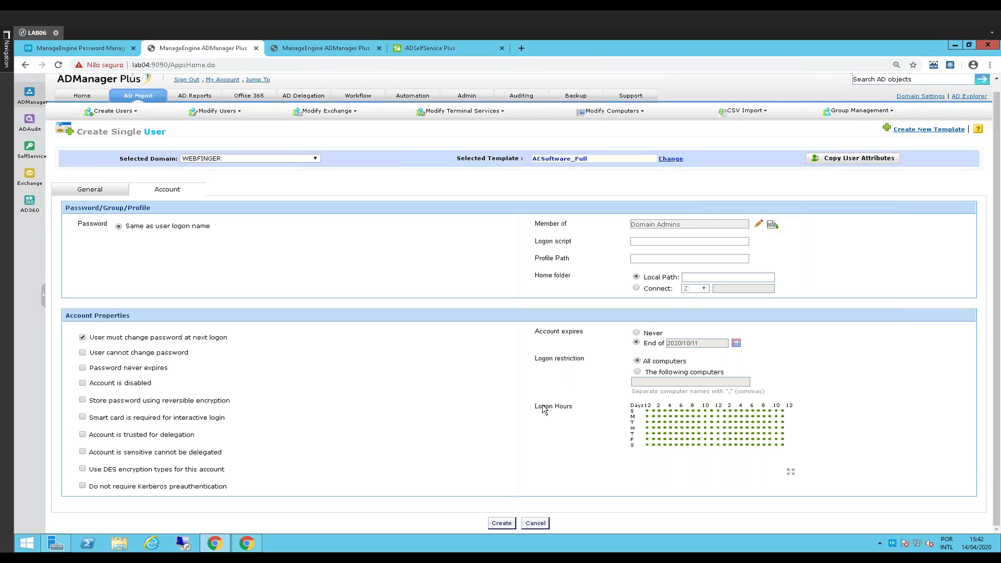
pyautogui.moveTo(551, 360); pyautogui.dragTo(566, 360)
pyautogui.middleClick(317, 48)
pyautogui.click(397, 400)
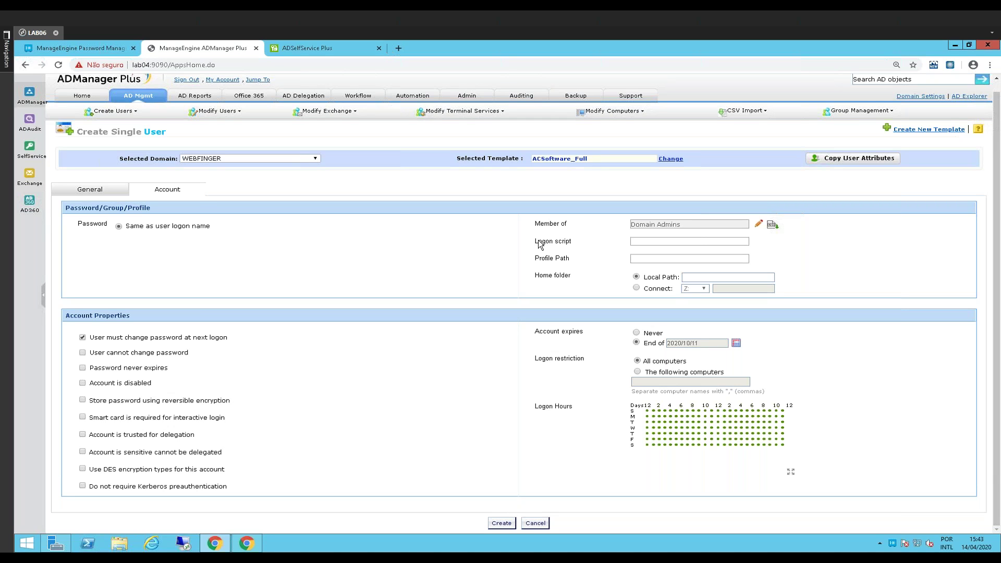
# Set the new account to expire on 2020/10/19
pyautogui.click(556, 264)
pyautogui.moveTo(537, 365); pyautogui.dragTo(766, 393)
pyautogui.moveTo(535, 406); pyautogui.dragTo(570, 407)
pyautogui.moveTo(538, 345); pyautogui.dragTo(583, 331)
pyautogui.click(736, 343)
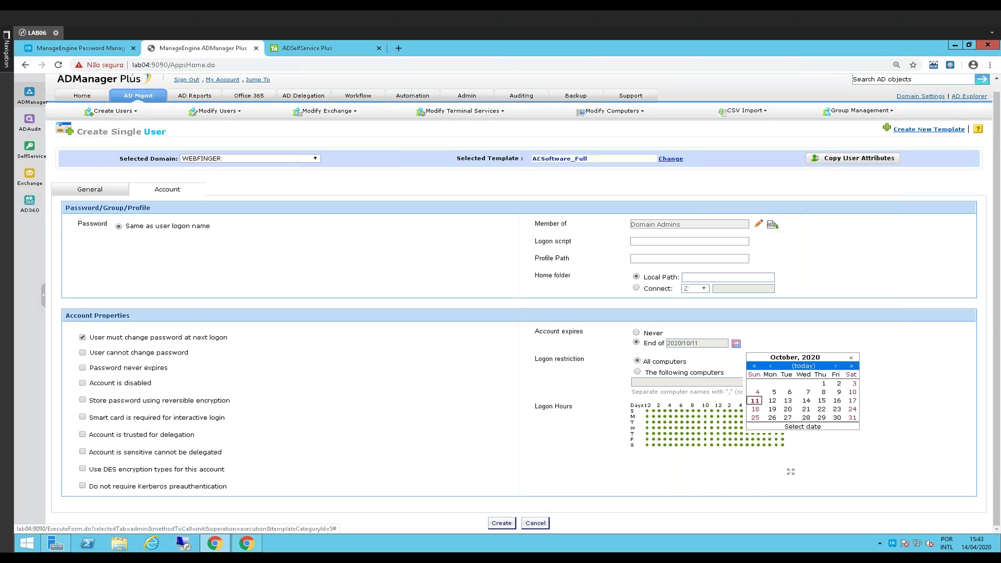
pyautogui.click(772, 409)
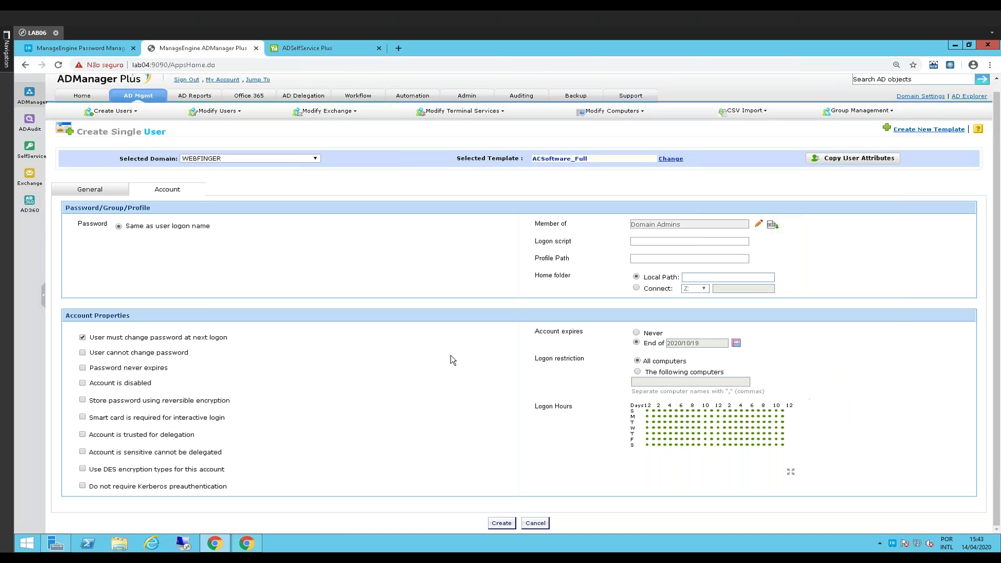
# Restrict logon to computer Lab06 and open the Scheduled Automation list
pyautogui.click(637, 372)
pyautogui.click(642, 383)
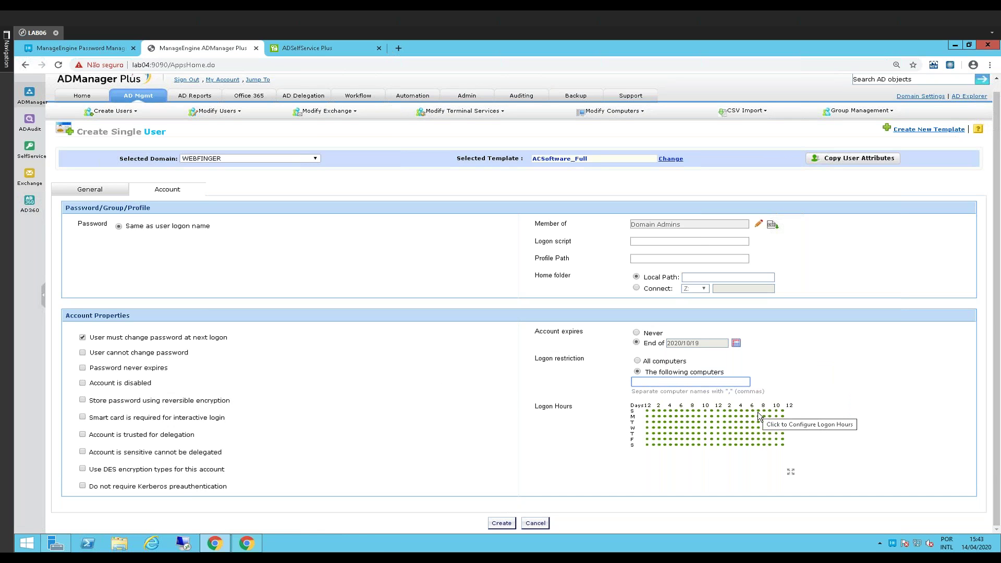
pyautogui.write('Lab06')
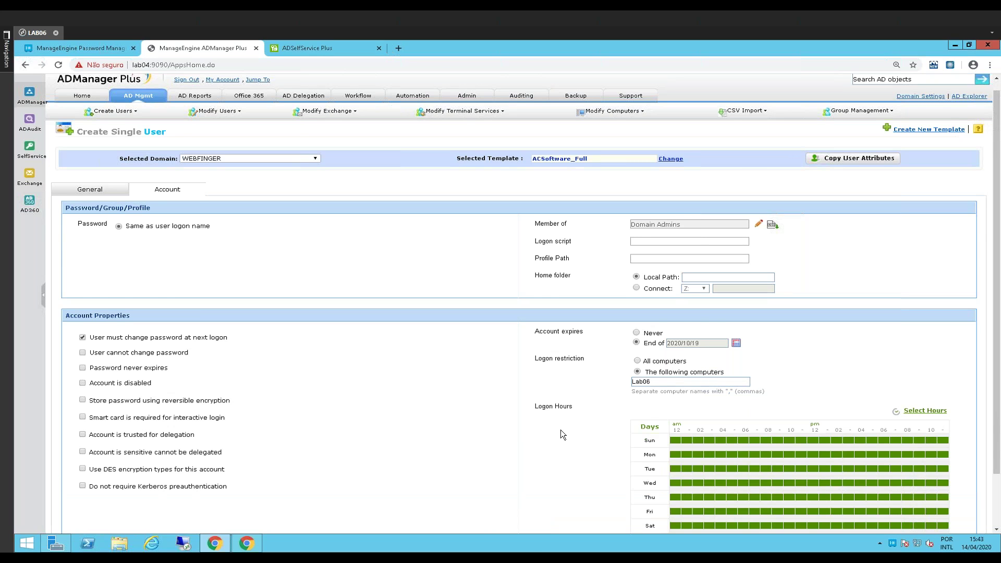
pyautogui.scroll(-2, 561, 430)
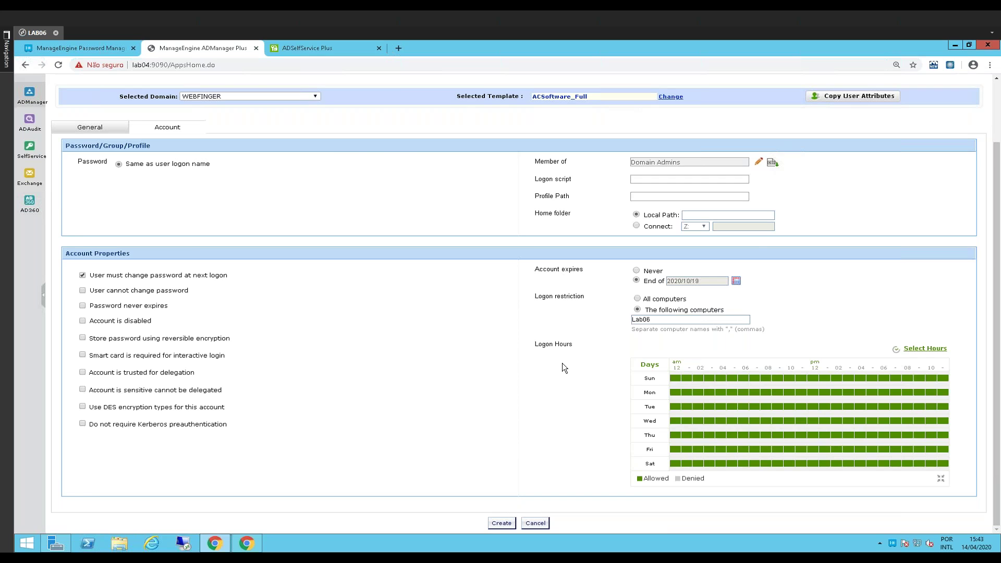
pyautogui.scroll(2, 562, 363)
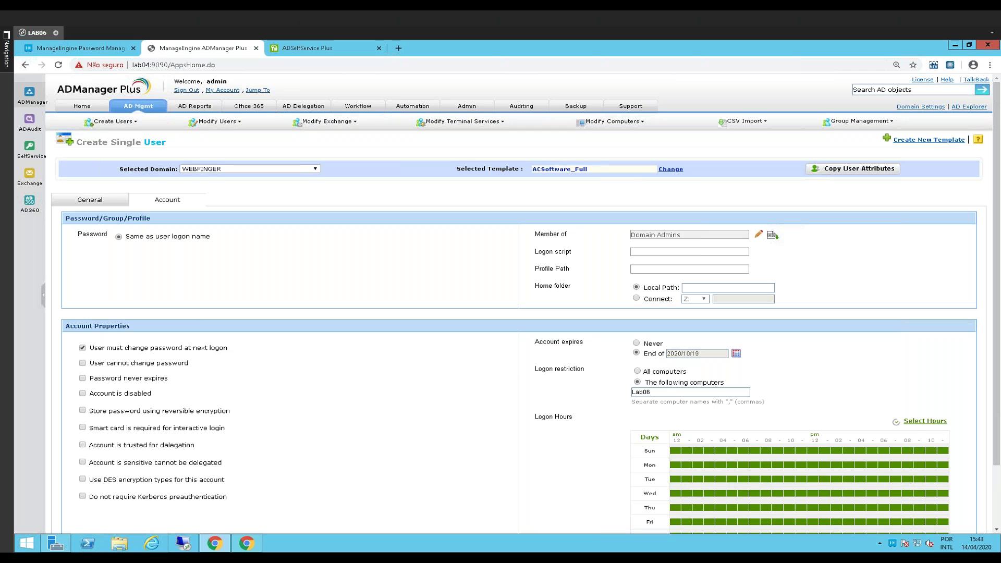
pyautogui.click(405, 109)
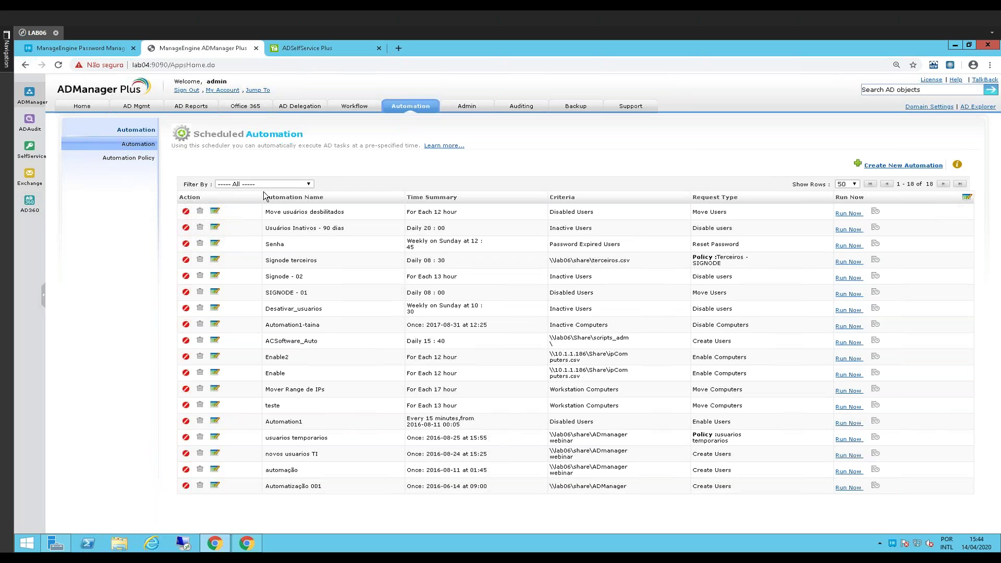
# Review the Move usuários desbilitados automation's task and target container, then switch to ADSelfService Plus
pyautogui.click(322, 251)
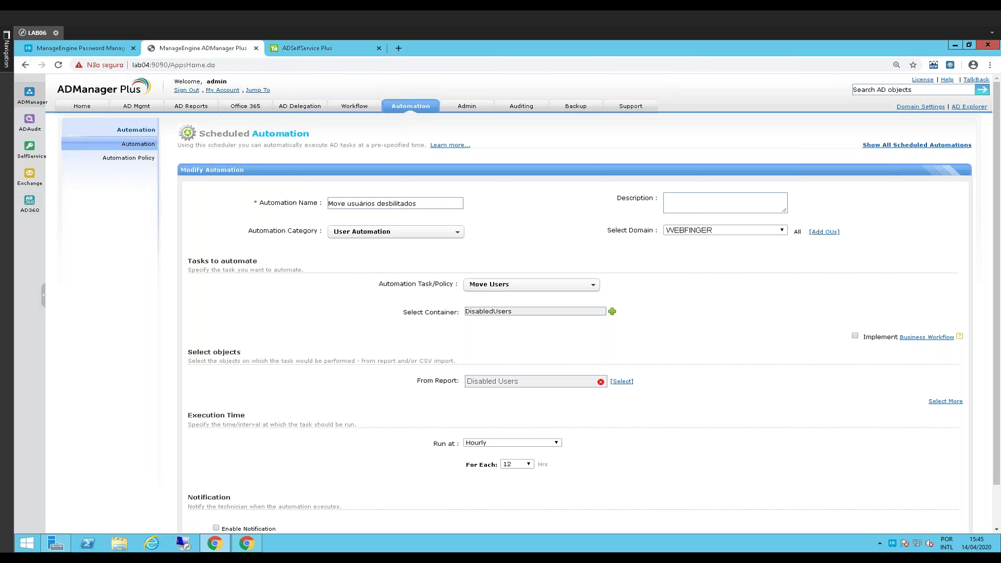
pyautogui.moveTo(380, 284); pyautogui.dragTo(457, 283)
pyautogui.moveTo(403, 312); pyautogui.dragTo(457, 312)
pyautogui.click(404, 311)
pyautogui.click(457, 311)
pyautogui.click(307, 47)
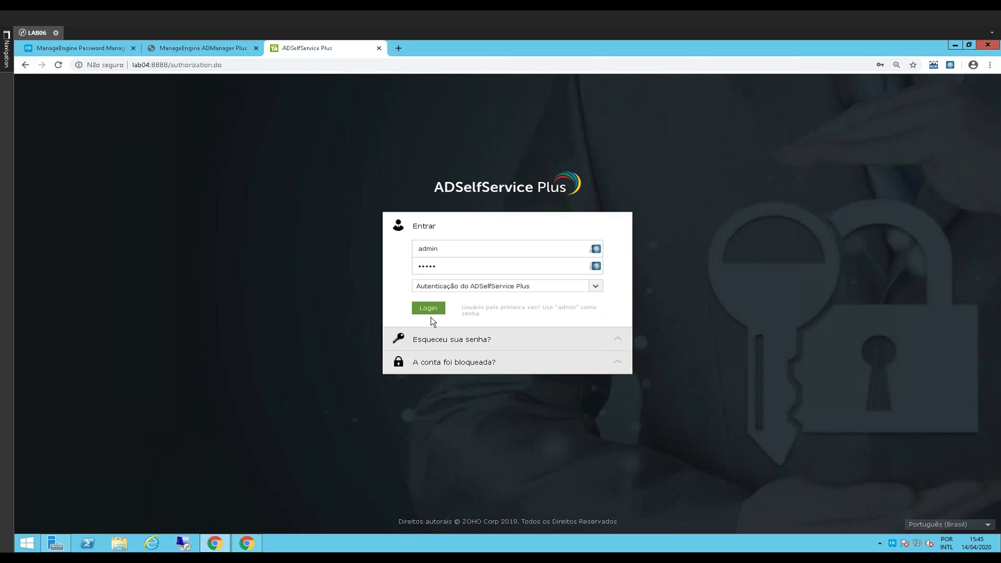
# Log in to the ADSelfService Plus admin console and add the login to Password Manager Pro as Enterprise
pyautogui.click(429, 314)
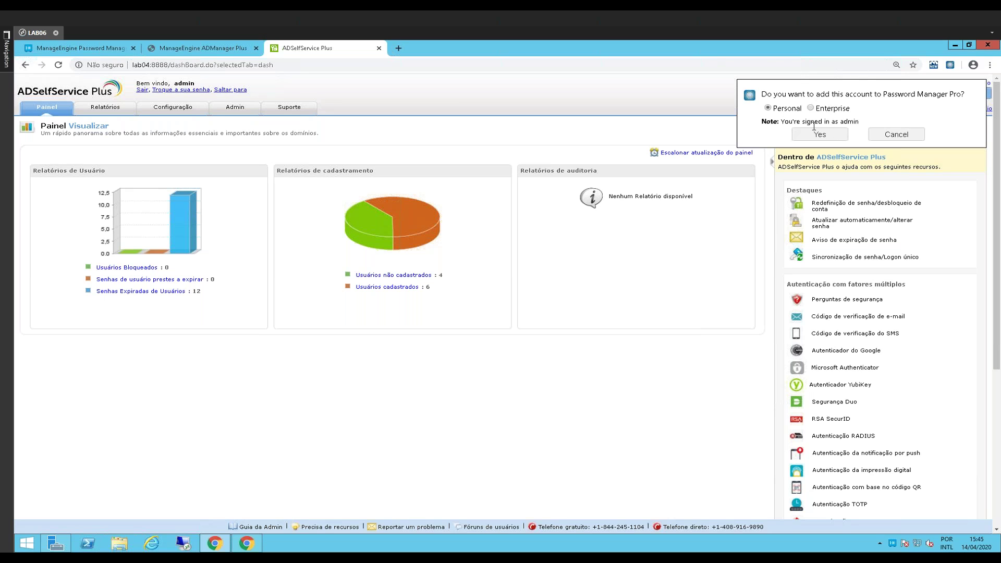
pyautogui.click(811, 108)
pyautogui.click(815, 135)
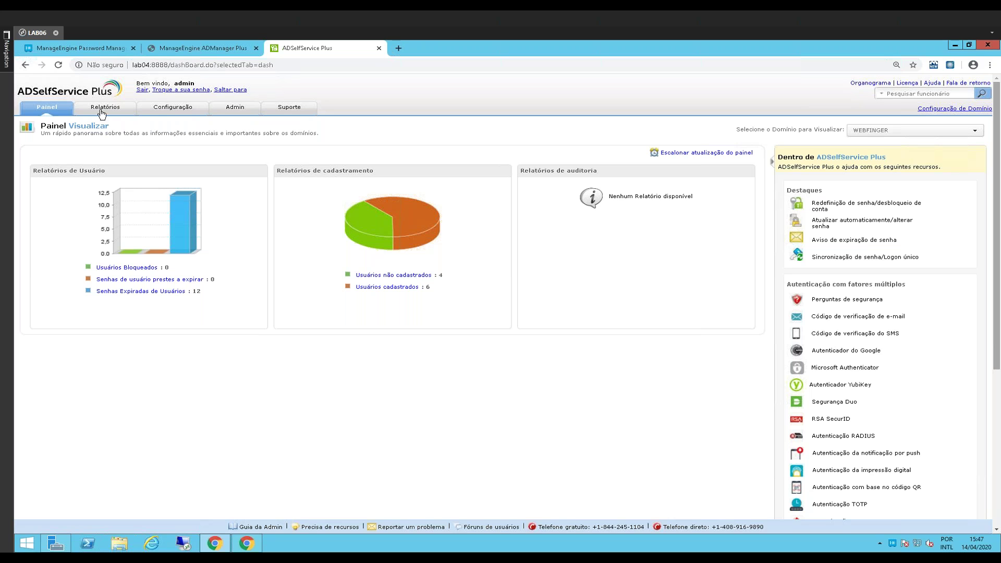
# In Configuração de Política, uncheck Auto-atualização, keeping reset, unlock and change enabled
pyautogui.click(166, 112)
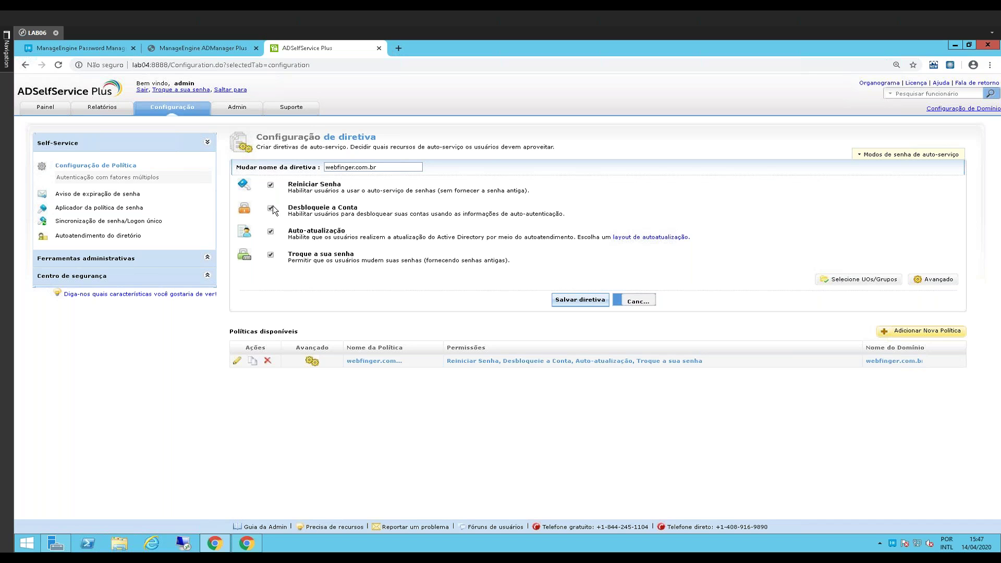
pyautogui.click(270, 231)
pyautogui.click(270, 208)
pyautogui.click(271, 233)
pyautogui.click(270, 232)
# Highlight the webfinger.com.br policy name, then clear the highlight
pyautogui.doubleClick(390, 167)
pyautogui.click(391, 167)
pyautogui.doubleClick(392, 167)
pyautogui.click(394, 167)
pyautogui.doubleClick(395, 167)
pyautogui.click(367, 443)
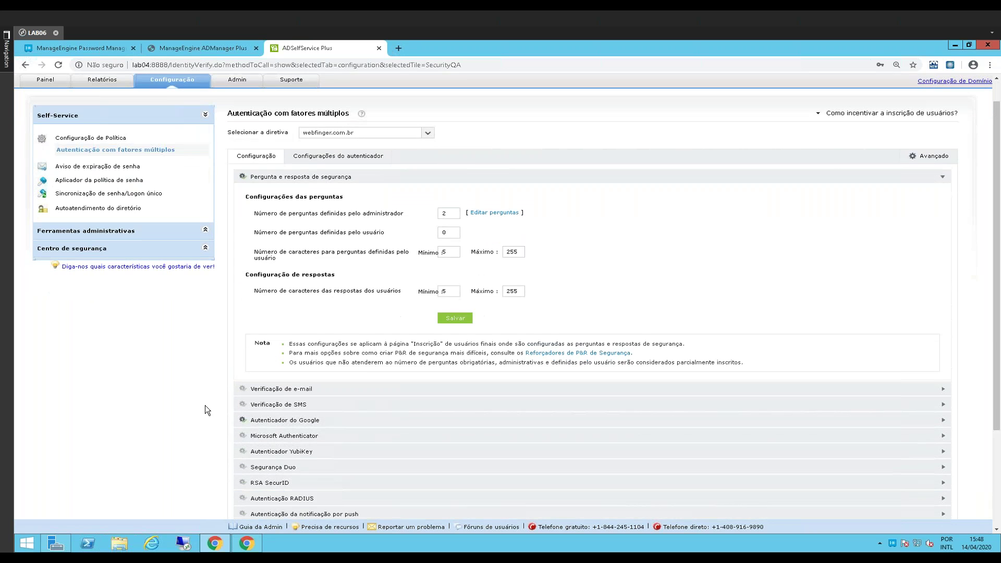
# Collapse and re-expand 'Pergunta e resposta de segurança', then open the 'Editar perguntas' question list
pyautogui.click(323, 165)
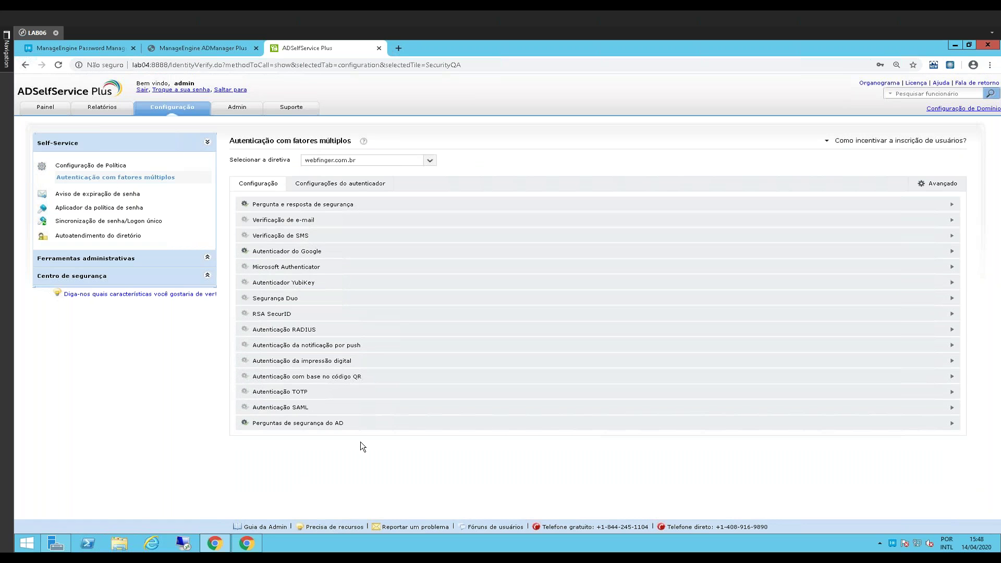
pyautogui.click(350, 210)
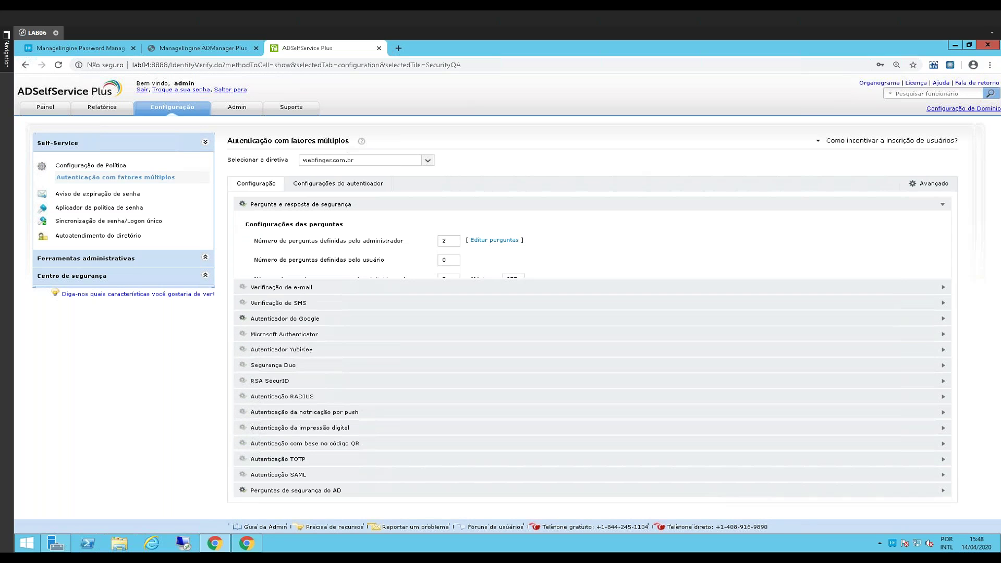
pyautogui.moveTo(254, 224); pyautogui.dragTo(299, 229)
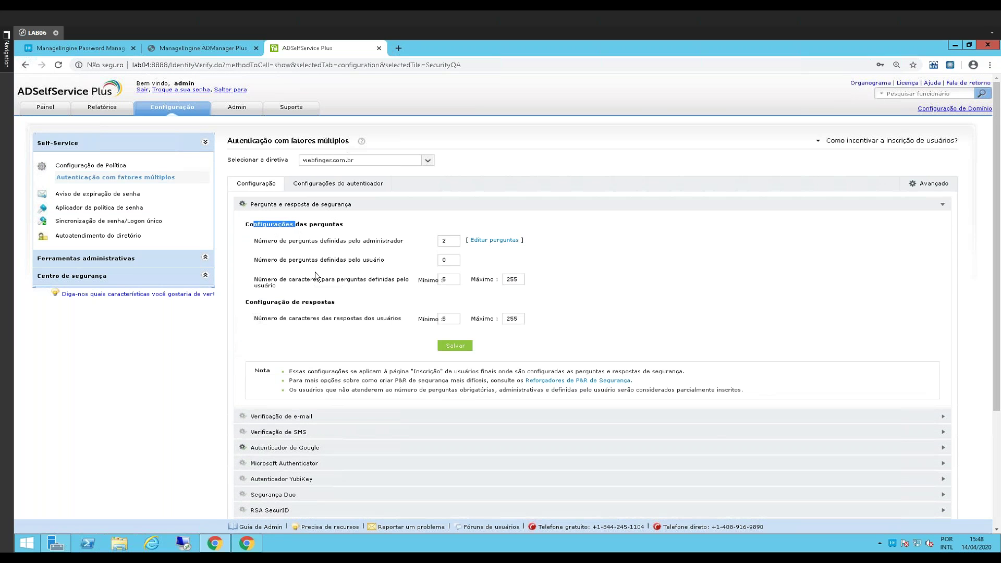
pyautogui.click(482, 243)
pyautogui.click(495, 239)
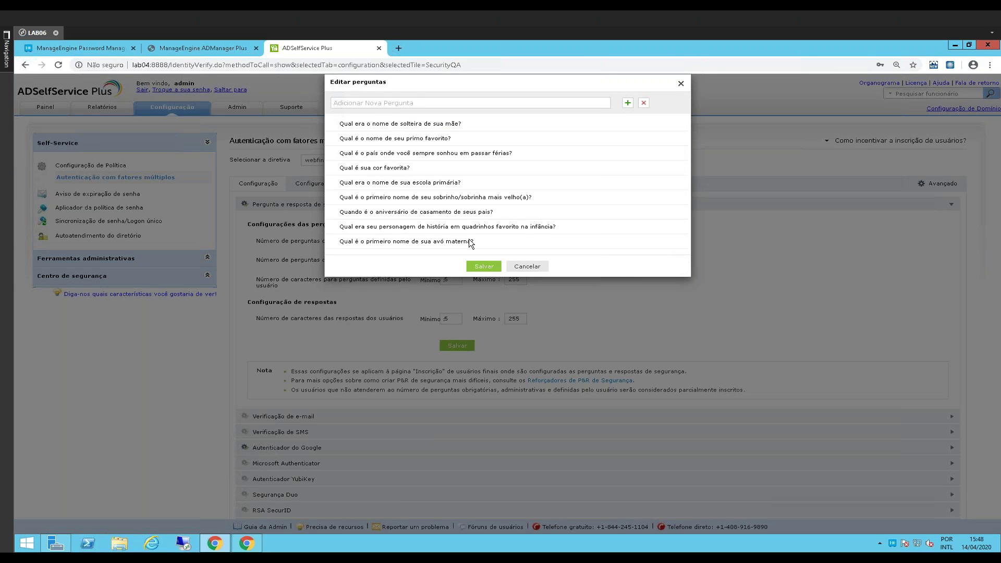
# Mark 'Qual é sua cor favorita?' as mandatory and close the Editar perguntas dialog
pyautogui.click(333, 167)
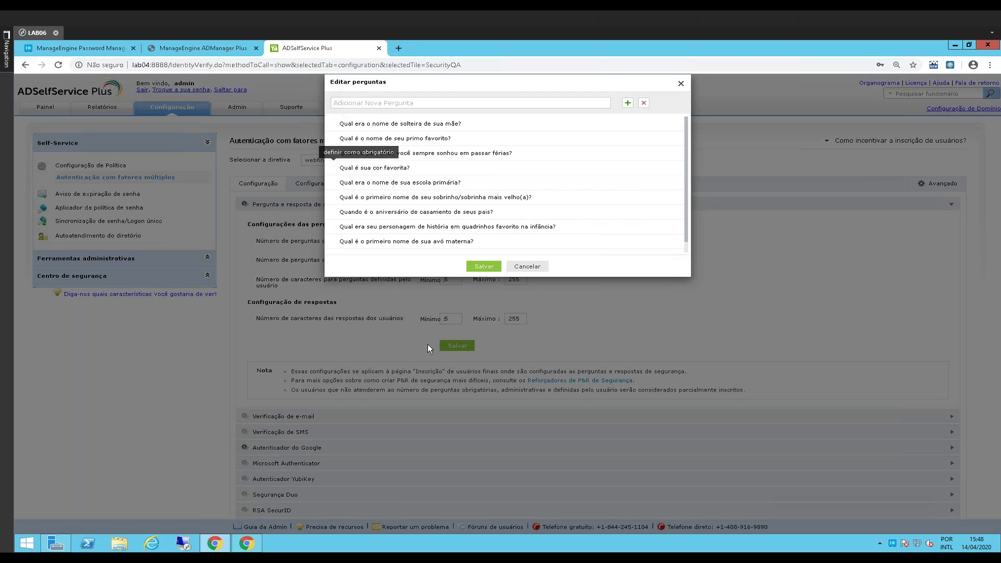
pyautogui.click(516, 266)
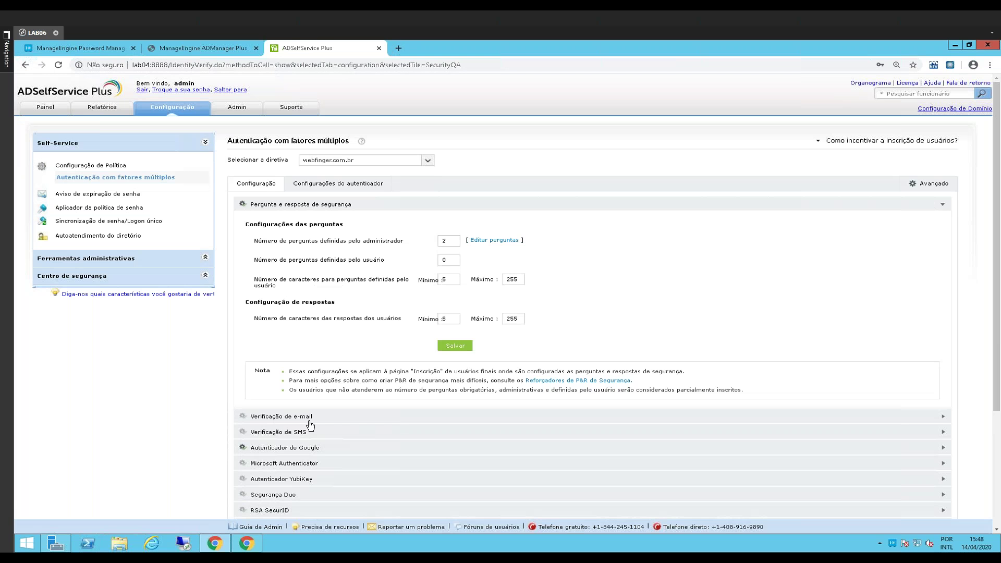
pyautogui.scroll(-3, 312, 421)
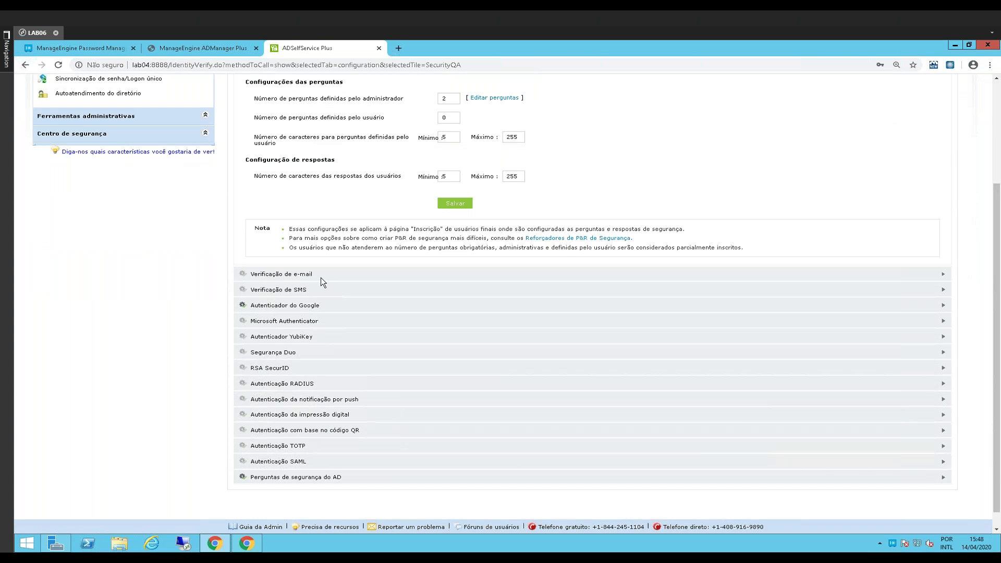
# Expand 'Verificação de e-mail' to reveal its reset-confirmation subject and message template
pyautogui.click(320, 279)
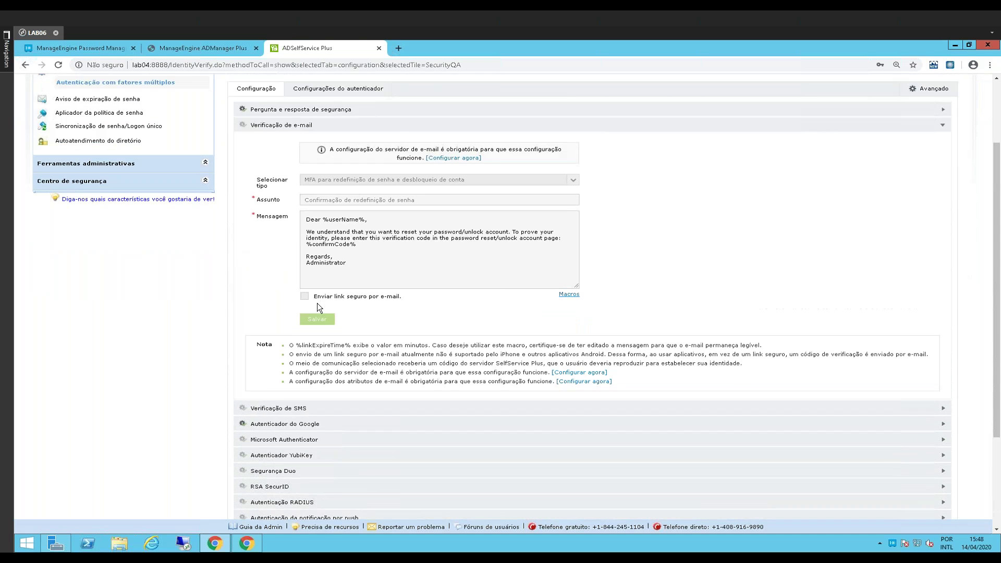
pyautogui.scroll(-3, 356, 296)
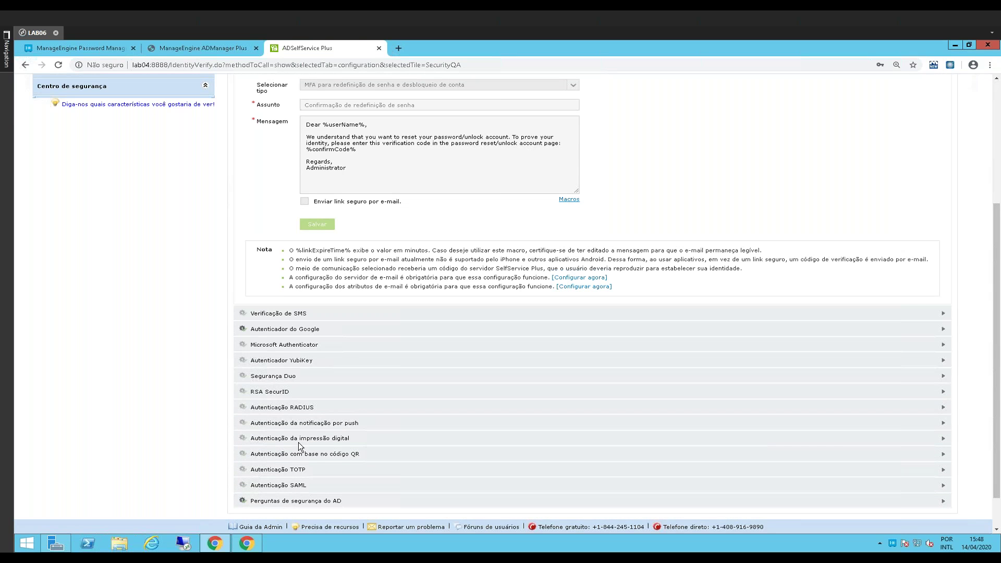
pyautogui.scroll(-1, 296, 439)
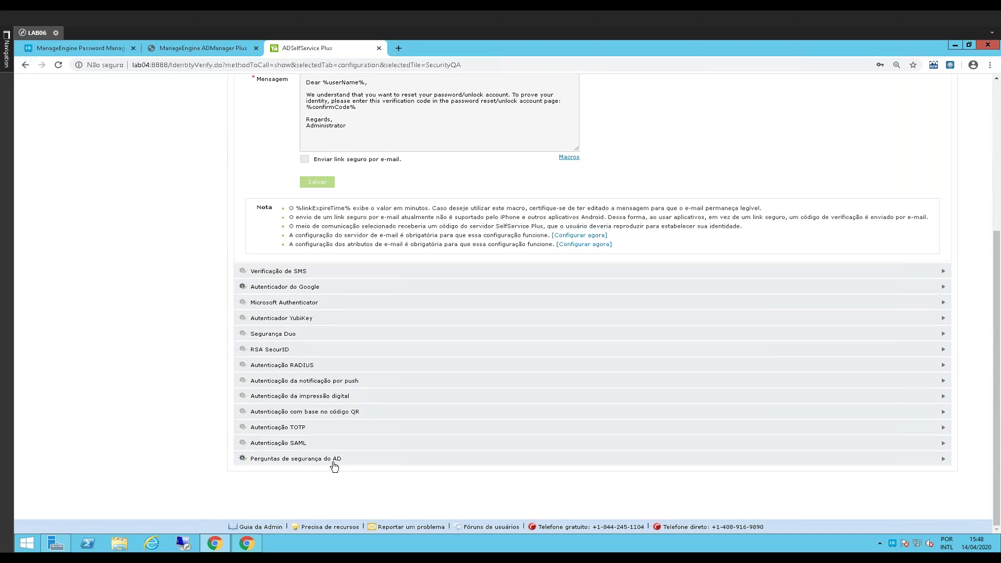
# Expand 'Perguntas de segurança do AD', enabling the mobile question and disabling the login-name question
pyautogui.click(318, 460)
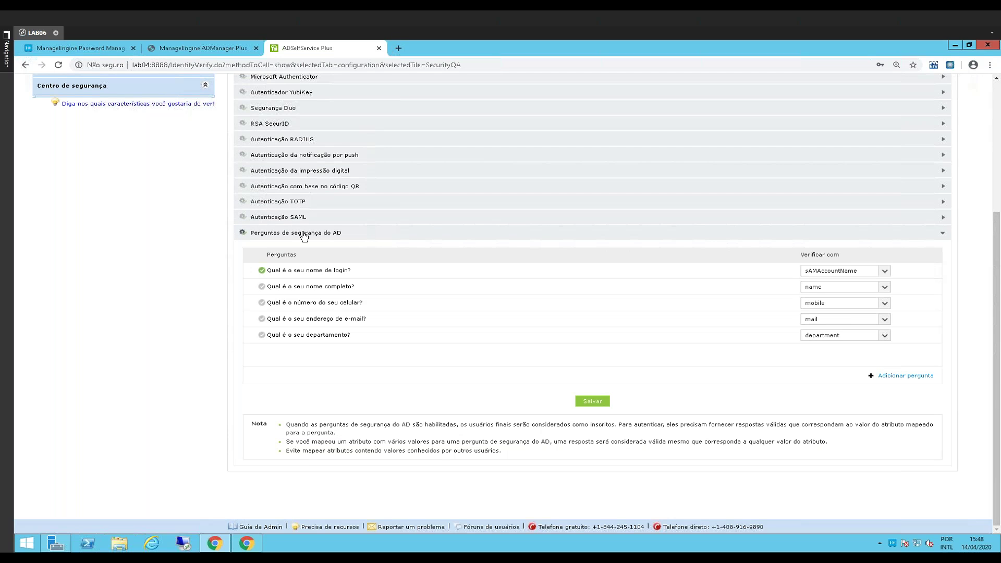
pyautogui.click(262, 303)
pyautogui.click(262, 270)
# Set the department question's 'Verificar com' attribute to title
pyautogui.click(835, 335)
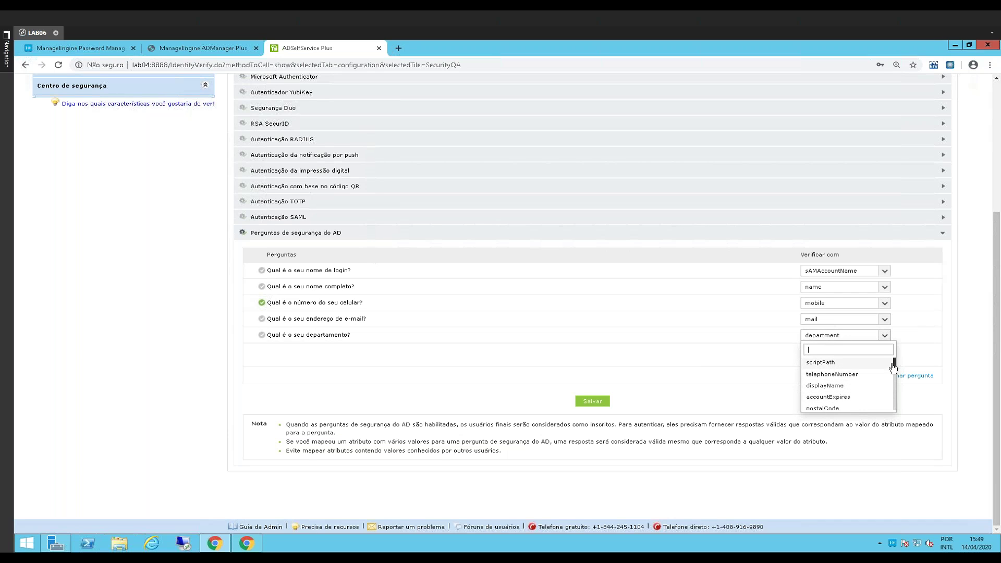
pyautogui.moveTo(894, 360); pyautogui.dragTo(897, 370)
pyautogui.scroll(-3, 895, 372)
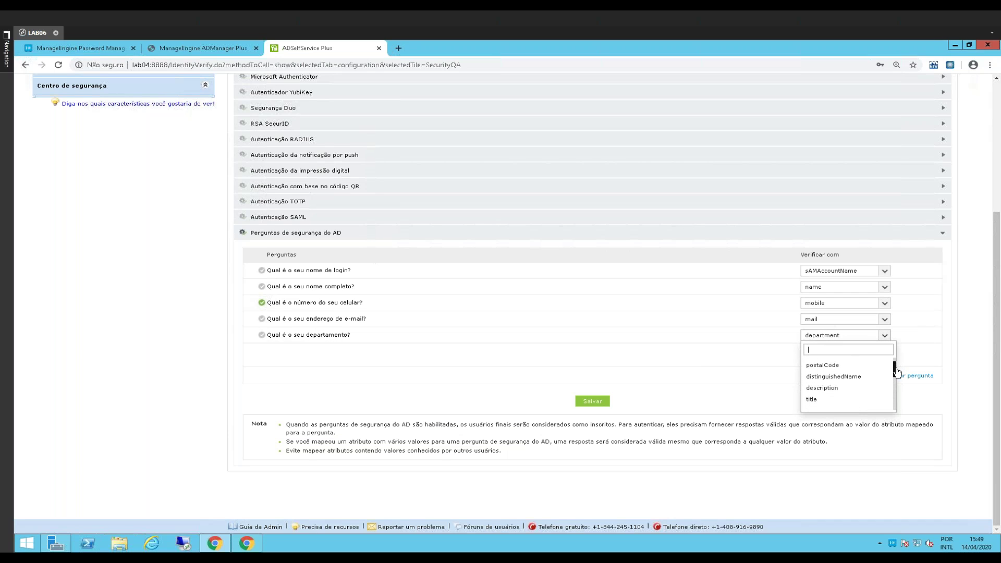
pyautogui.click(847, 380)
pyautogui.click(869, 343)
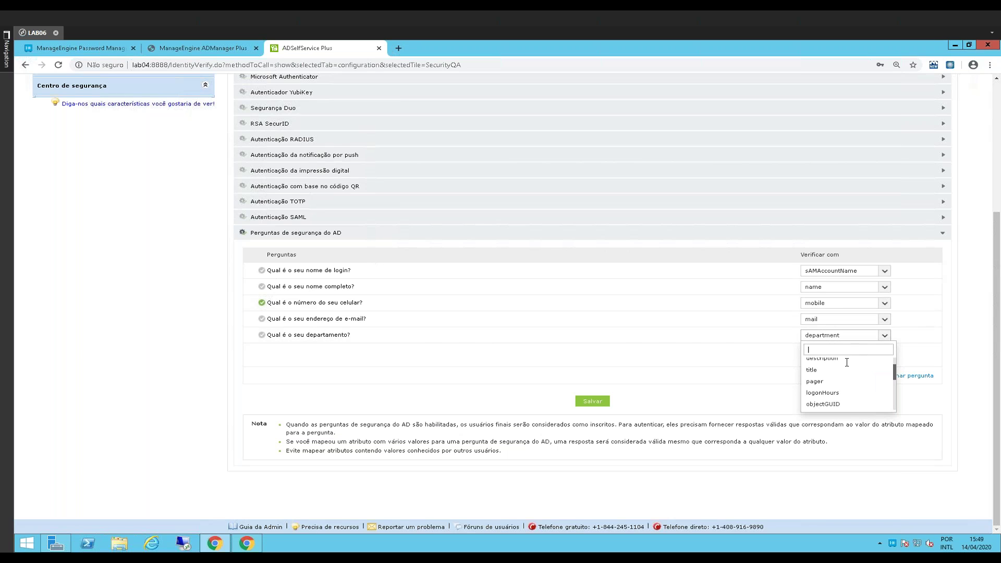
pyautogui.click(835, 371)
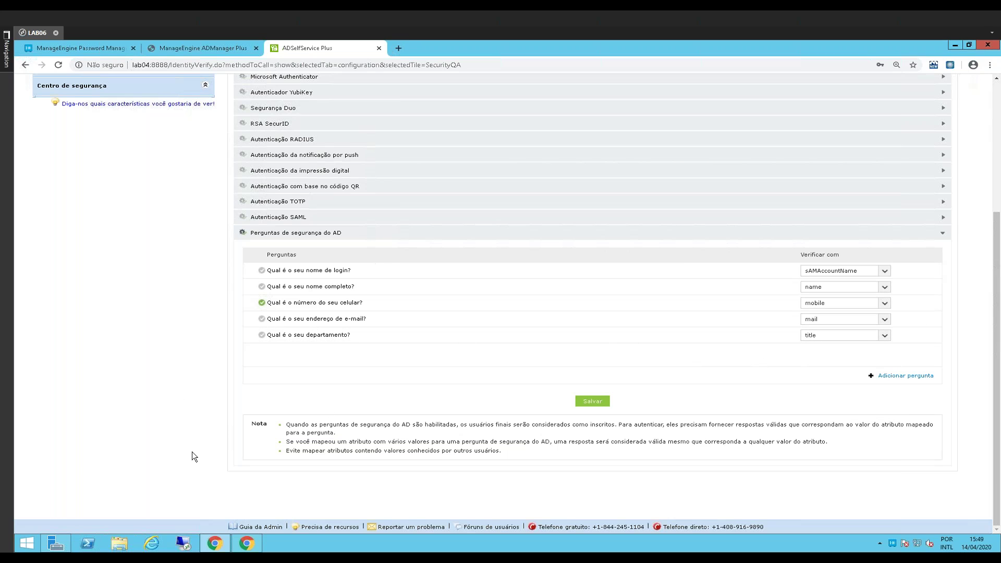
pyautogui.scroll(4, 214, 428)
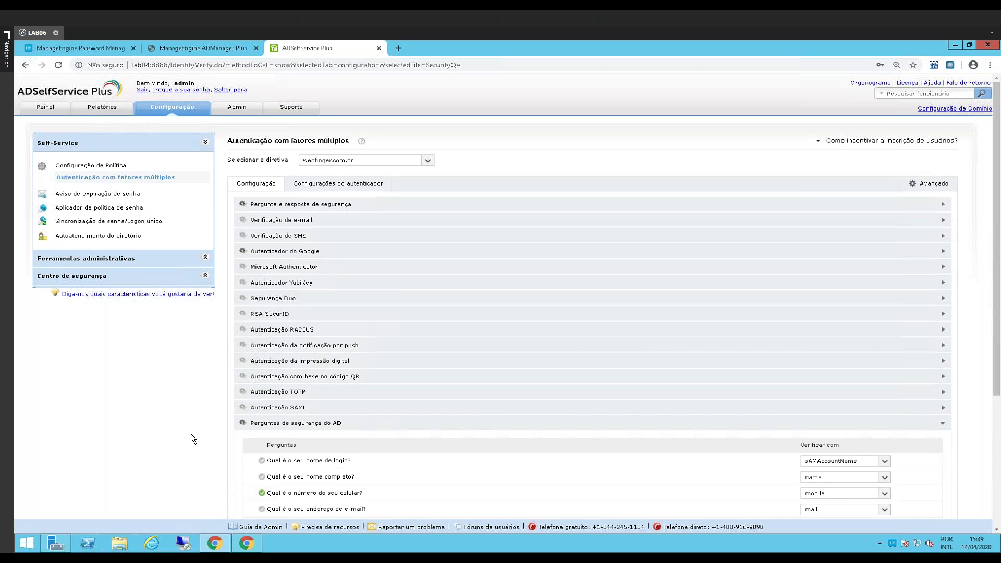
# Lock the Windows Server session through the user account menu on the Start screen
pyautogui.rightClick(30, 545)
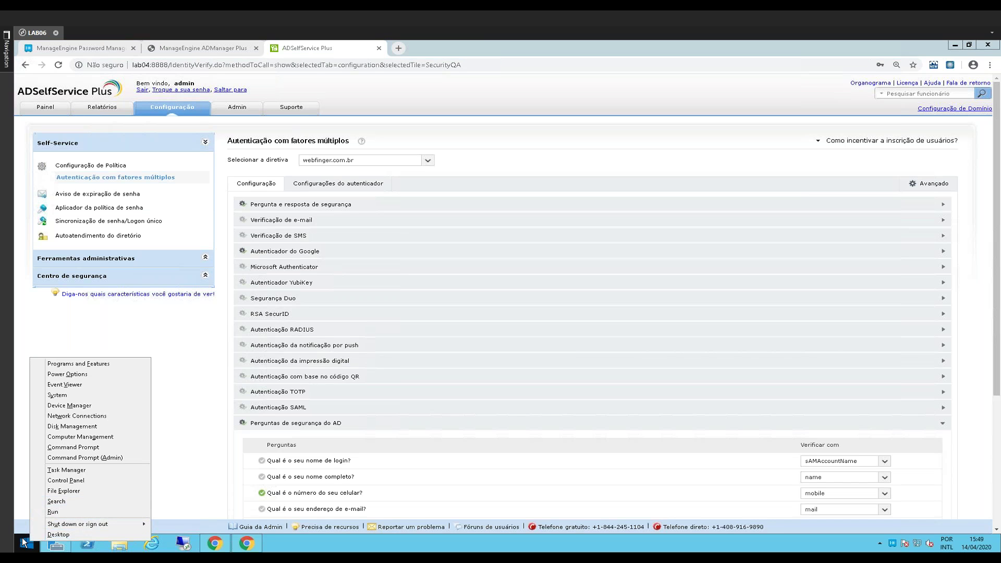
pyautogui.press('Escape')
pyautogui.click(24, 546)
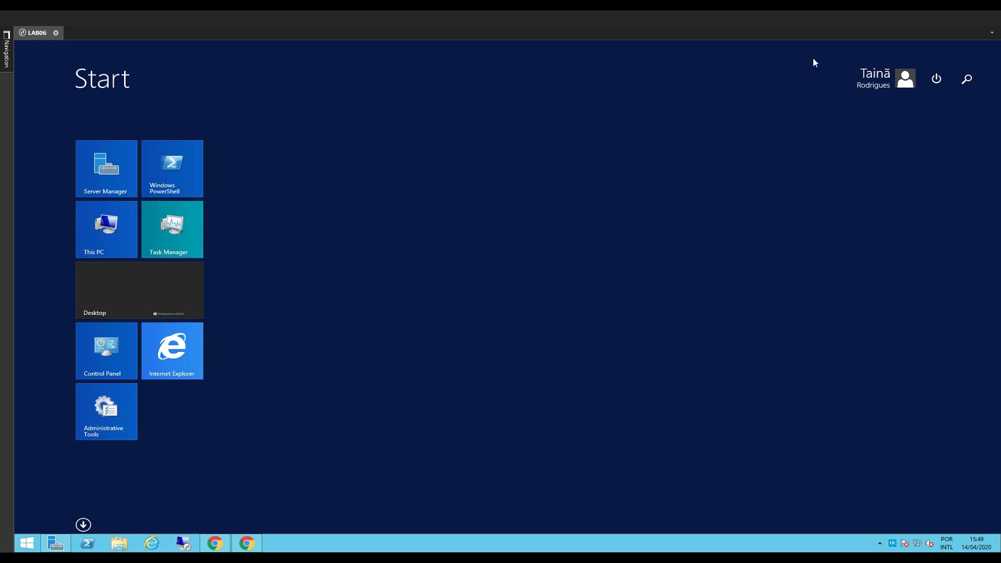
pyautogui.click(876, 79)
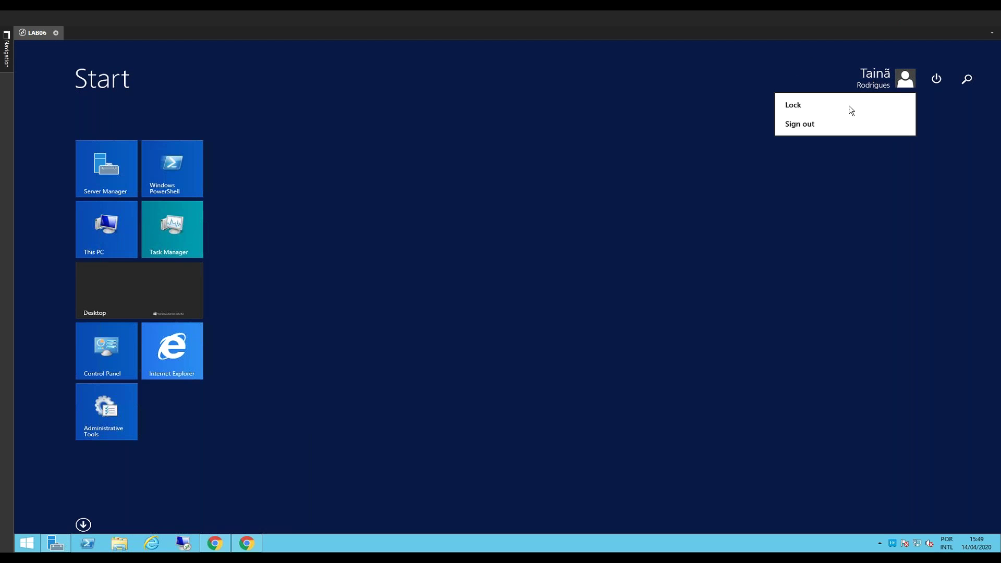
pyautogui.click(807, 105)
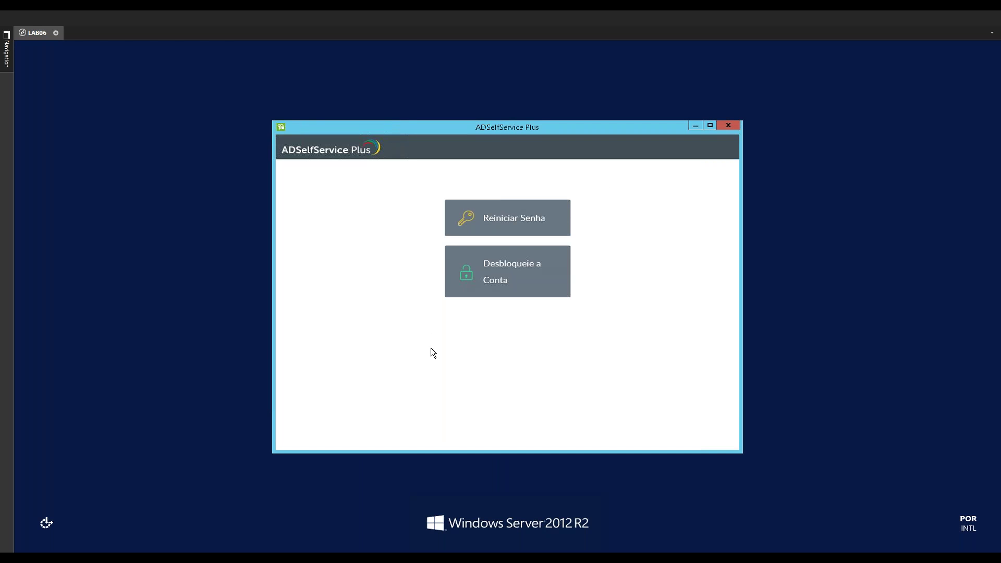
# Request an account unlock with the username and captcha; the server reports not operational
pyautogui.click(494, 287)
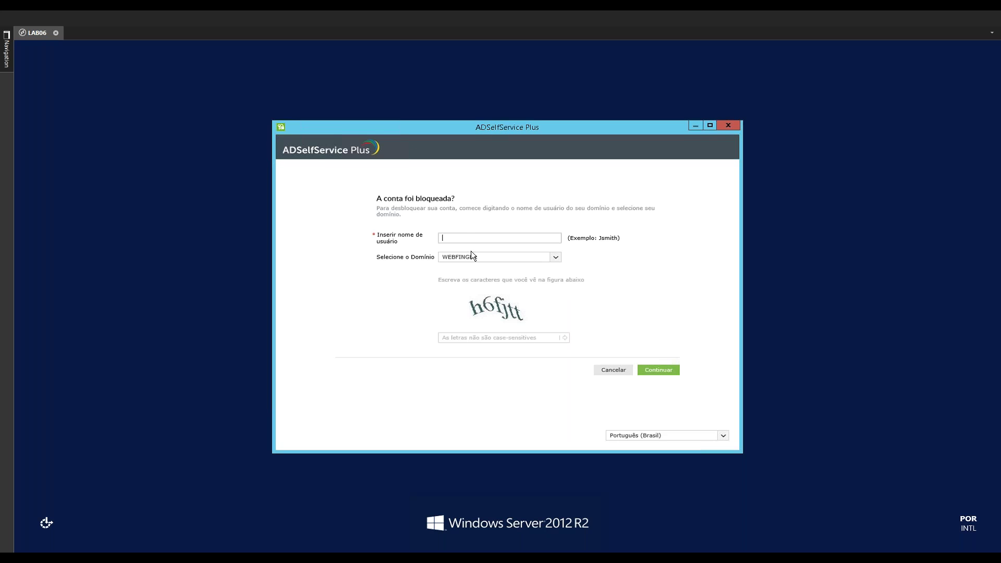
pyautogui.click(461, 338)
pyautogui.write('h6')
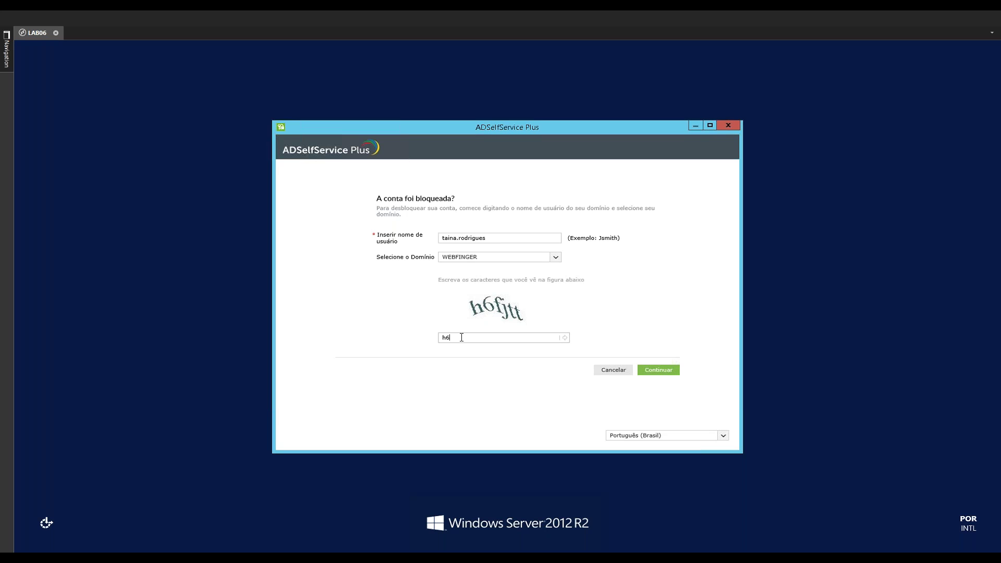
pyautogui.write('fjtt')
pyautogui.click(660, 371)
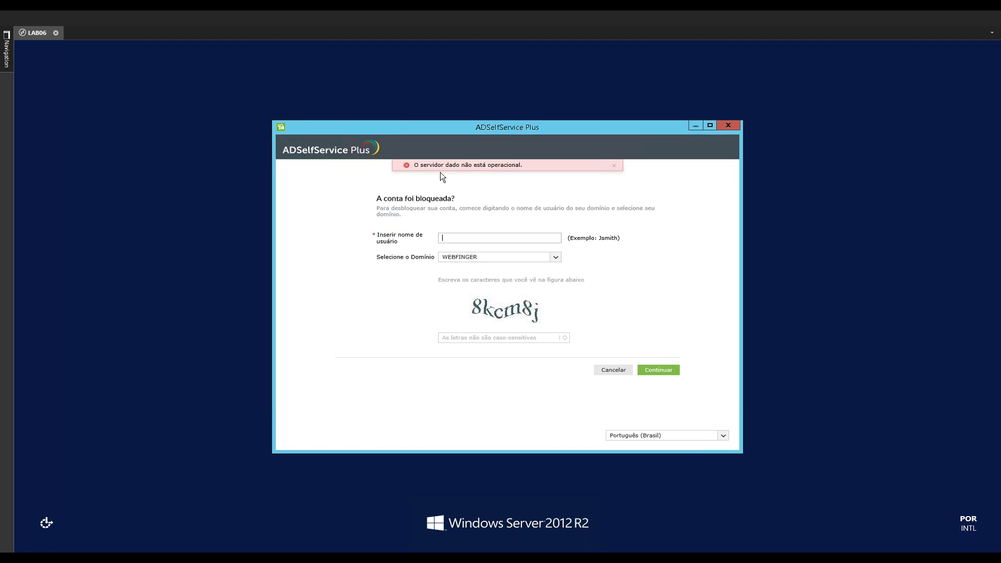
pyautogui.moveTo(439, 167); pyautogui.dragTo(474, 166)
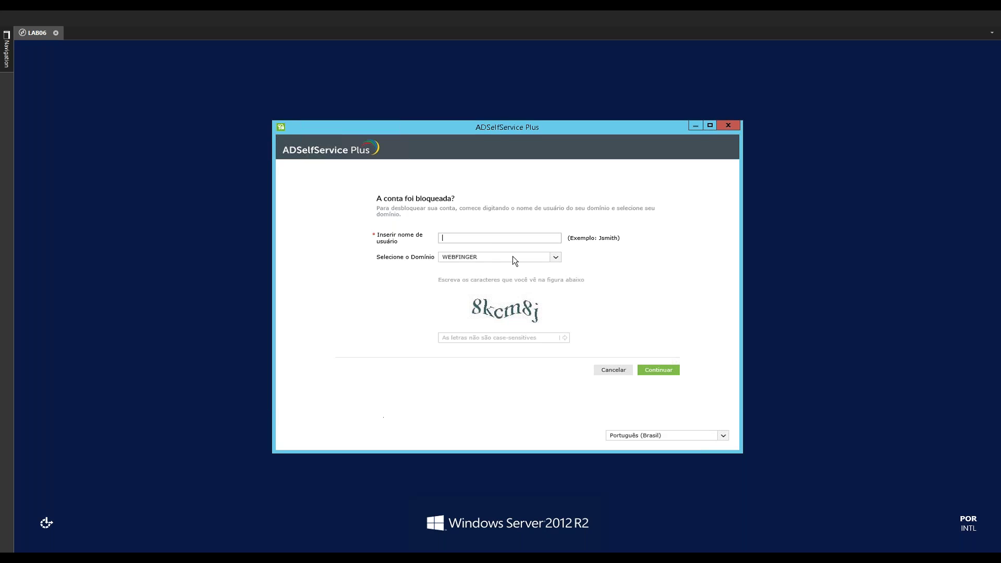
pyautogui.click(728, 125)
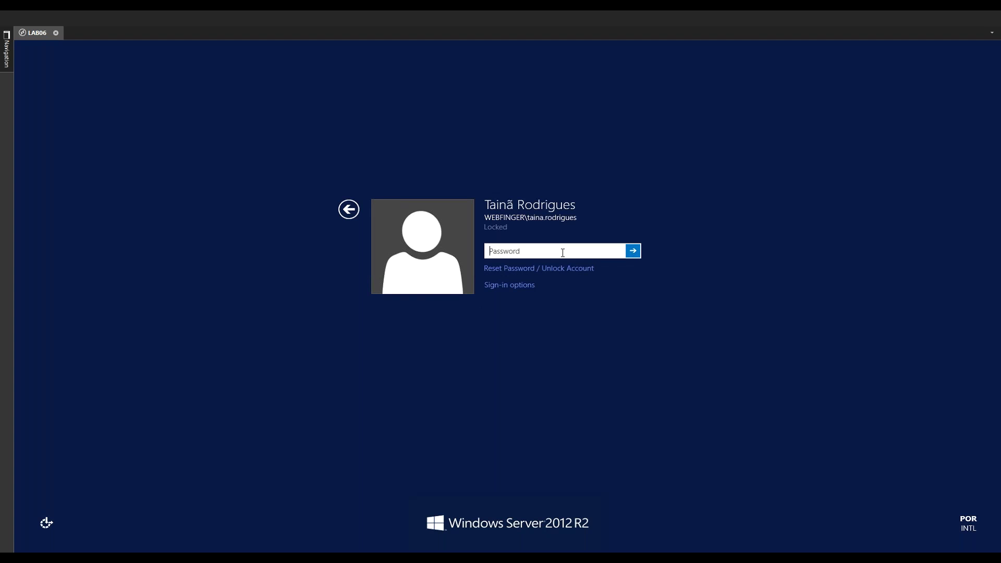
# Sign back in with the account password and return to the desktop
pyautogui.write('•••••••••')
pyautogui.press('Return')
pyautogui.press('Return')
pyautogui.write('•••••••••')
pyautogui.press('Return')
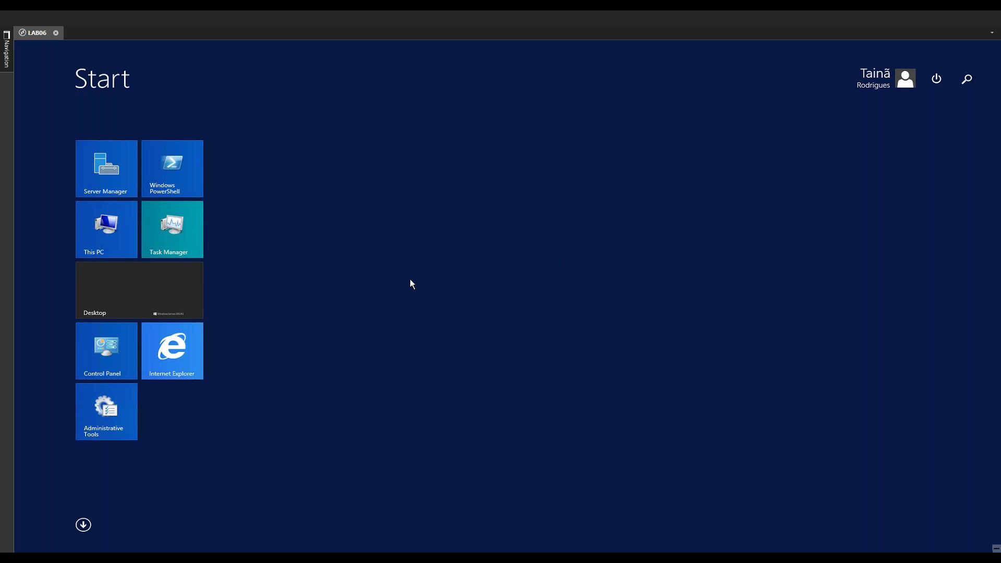
pyautogui.click(128, 300)
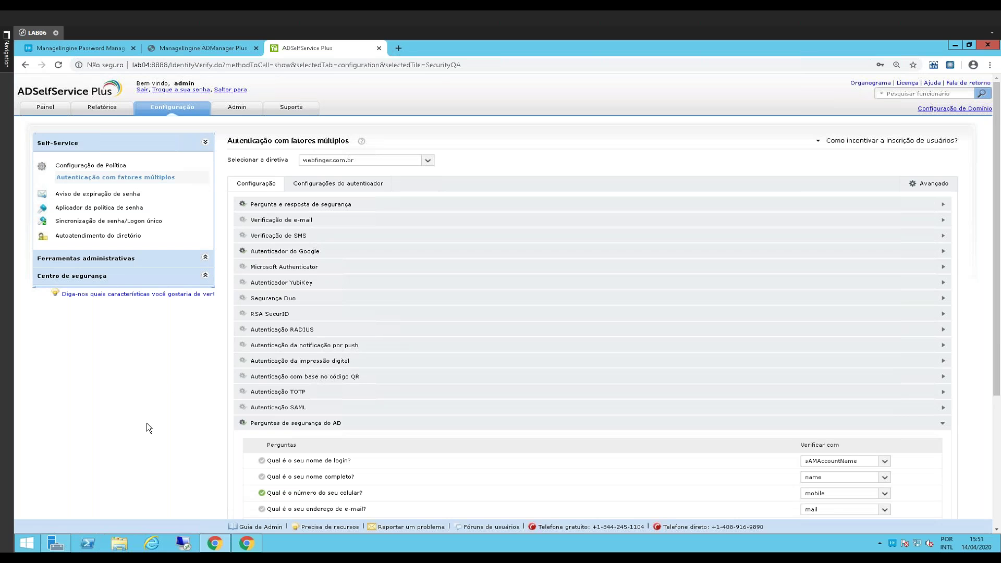
# Go to Ferramentas administrativas > GINA/Mac/Linux and open 'Atualizando credenciais em cache pela VPN'
pyautogui.scroll(-4, 150, 416)
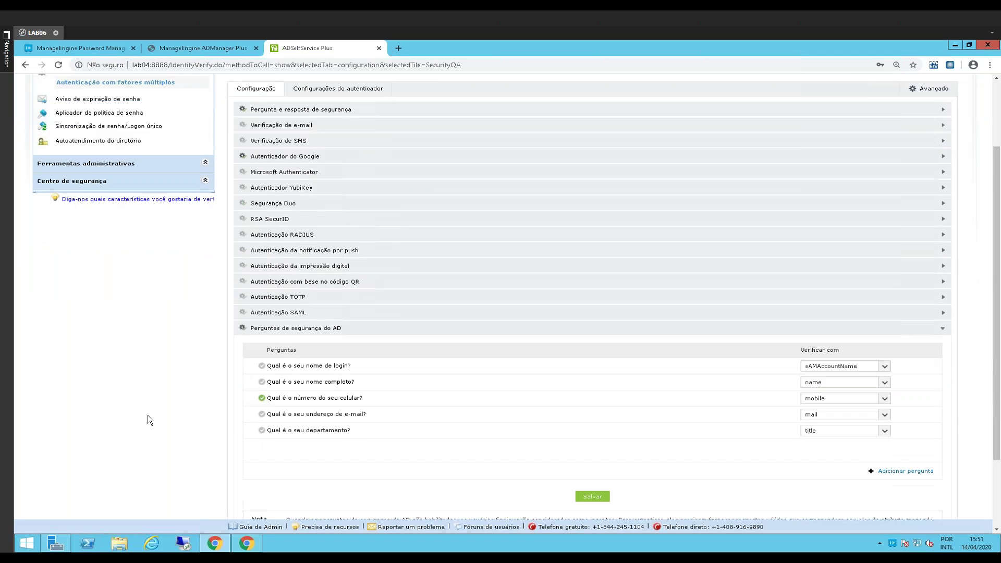
pyautogui.scroll(4, 144, 413)
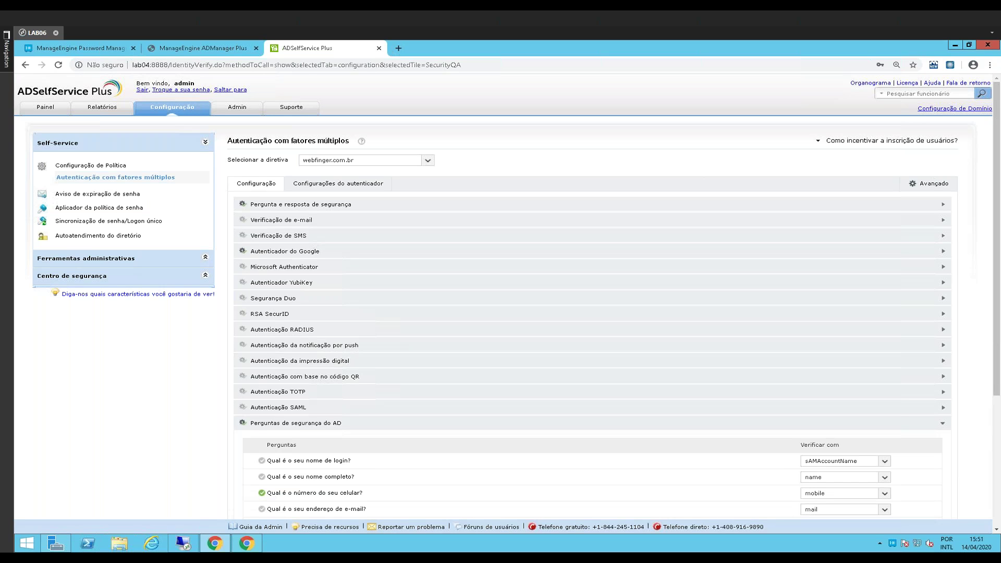
pyautogui.click(87, 258)
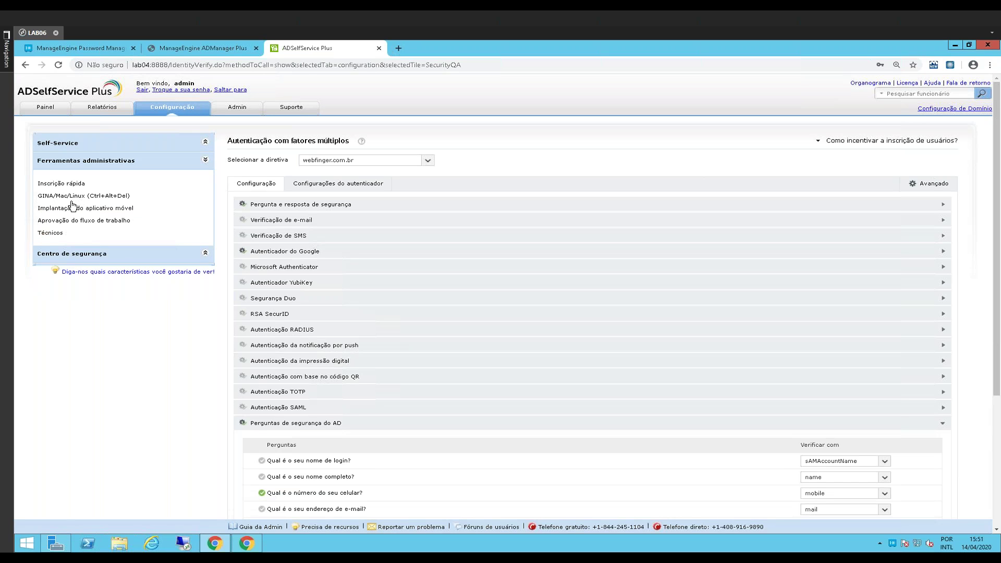
pyautogui.click(61, 197)
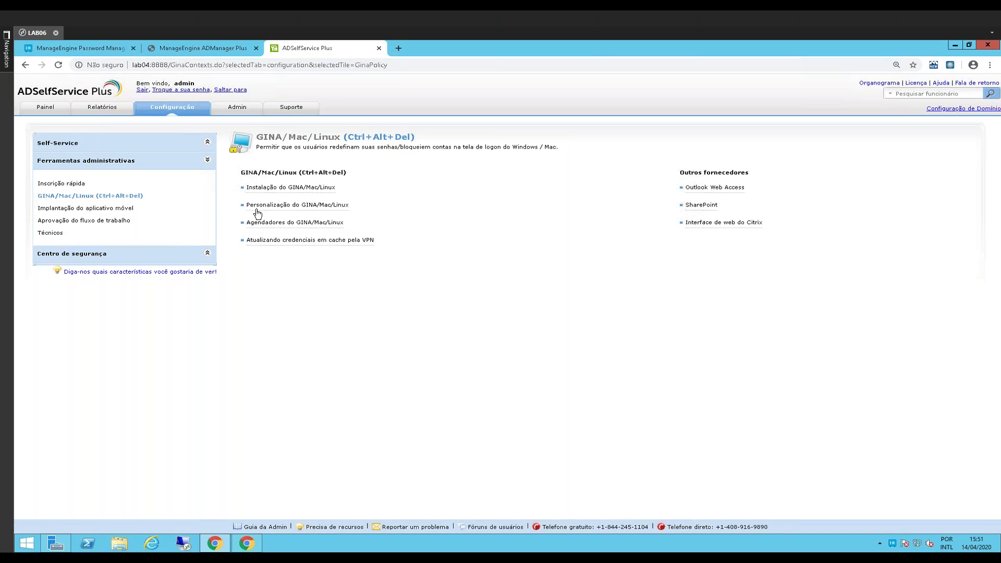
pyautogui.moveTo(306, 191); pyautogui.dragTo(289, 188)
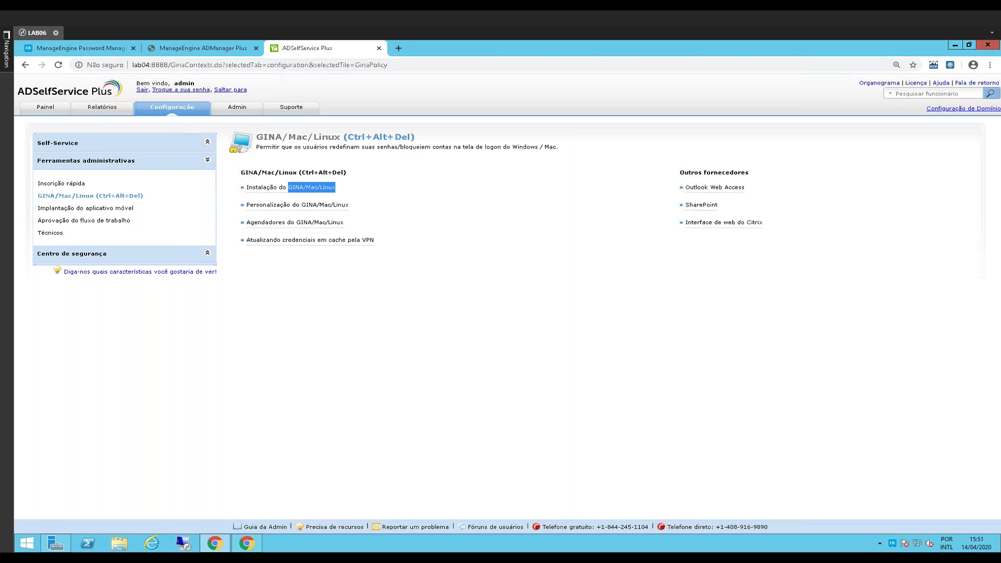
pyautogui.click(320, 239)
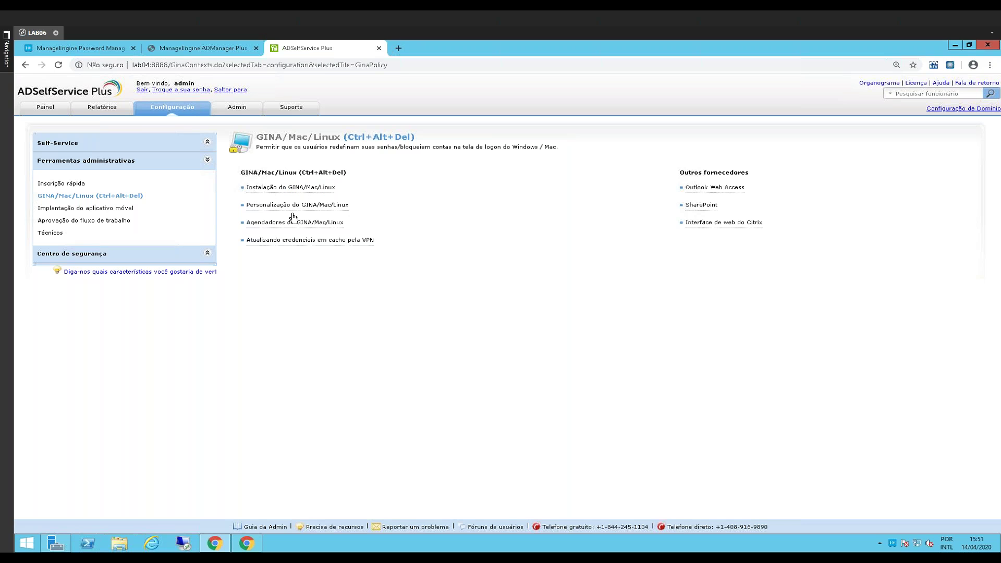
pyautogui.moveTo(348, 206); pyautogui.dragTo(303, 210)
pyautogui.click(350, 209)
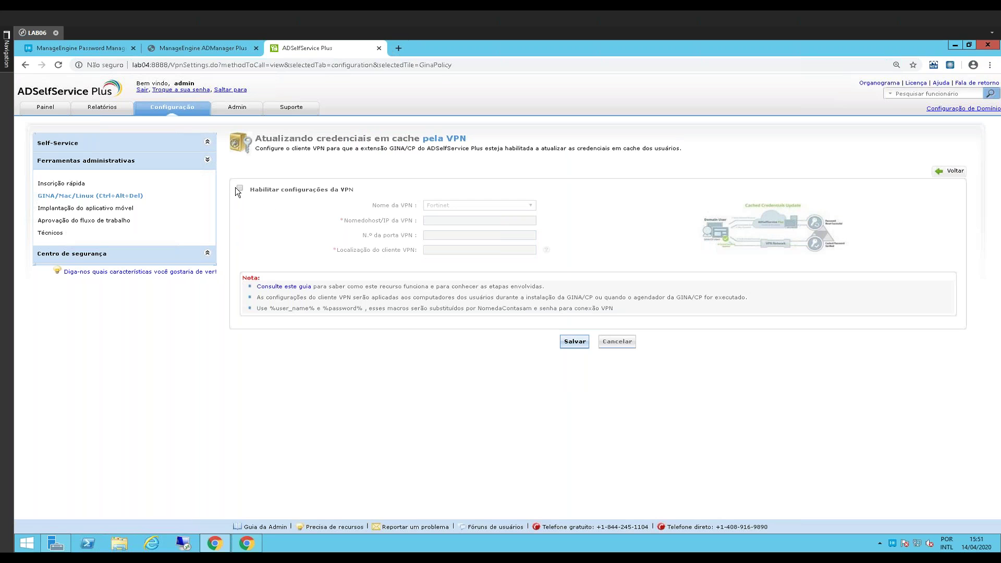
# Enable the VPN settings, view the supported VPN clients, then cancel without saving
pyautogui.click(239, 188)
pyautogui.click(447, 205)
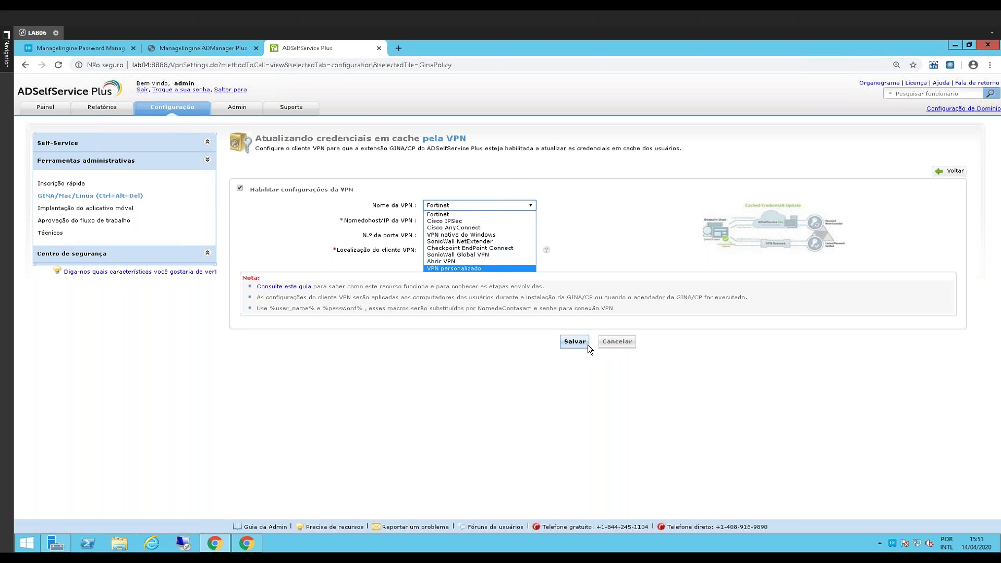
pyautogui.click(616, 342)
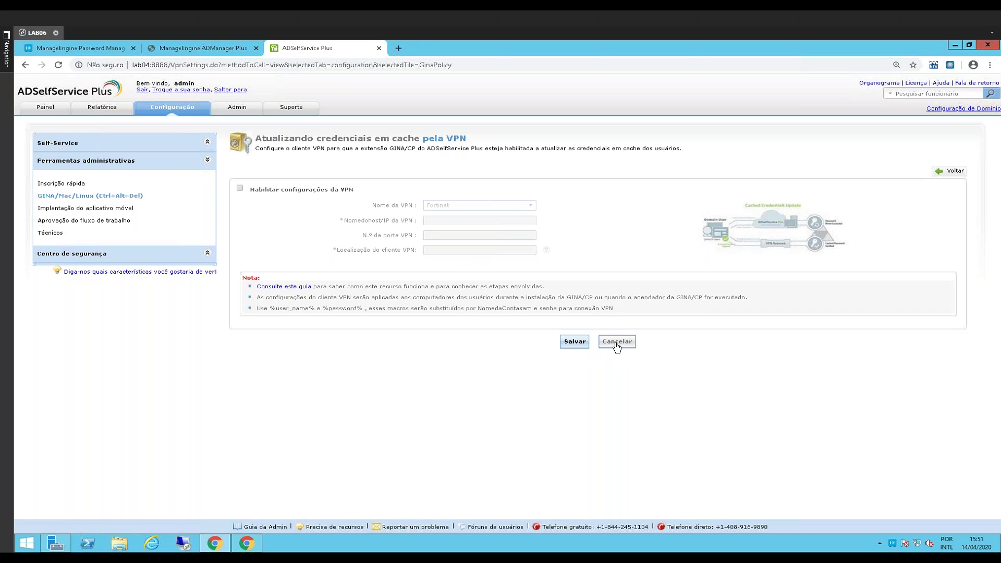
pyautogui.click(616, 343)
# Open Self-Service > Sincronização de senha/Logon único from the sidebar
pyautogui.click(86, 255)
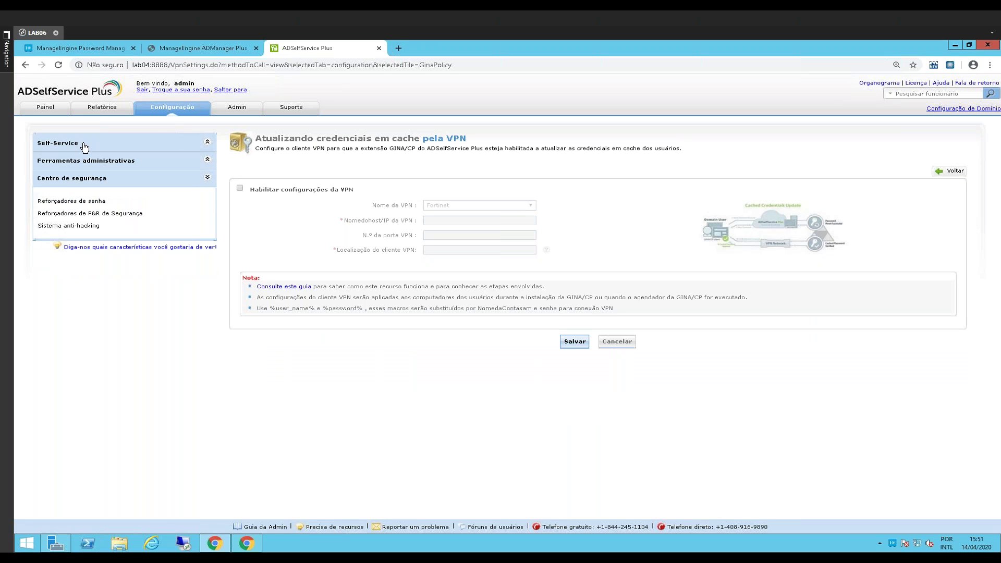
pyautogui.click(84, 146)
pyautogui.click(76, 258)
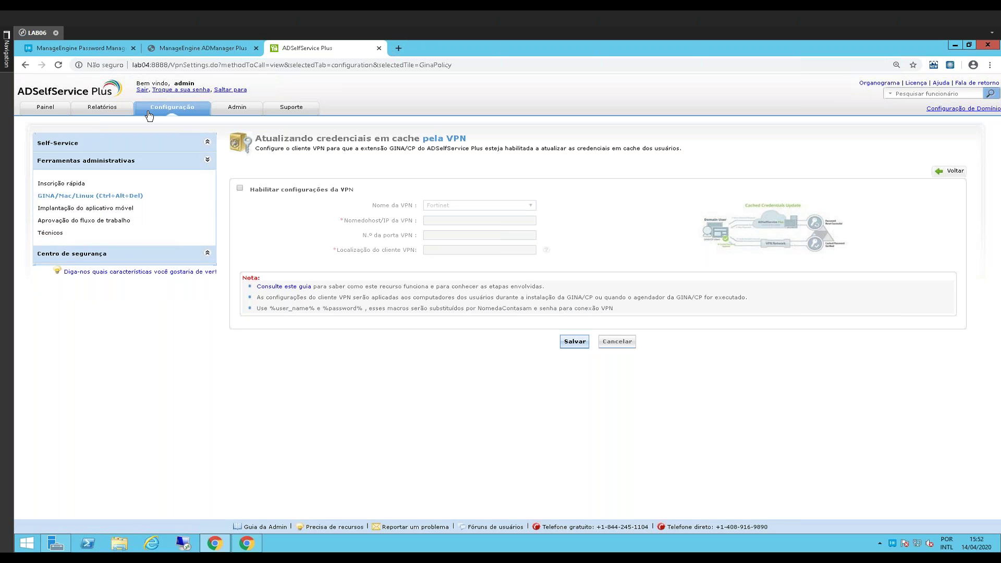
pyautogui.click(68, 254)
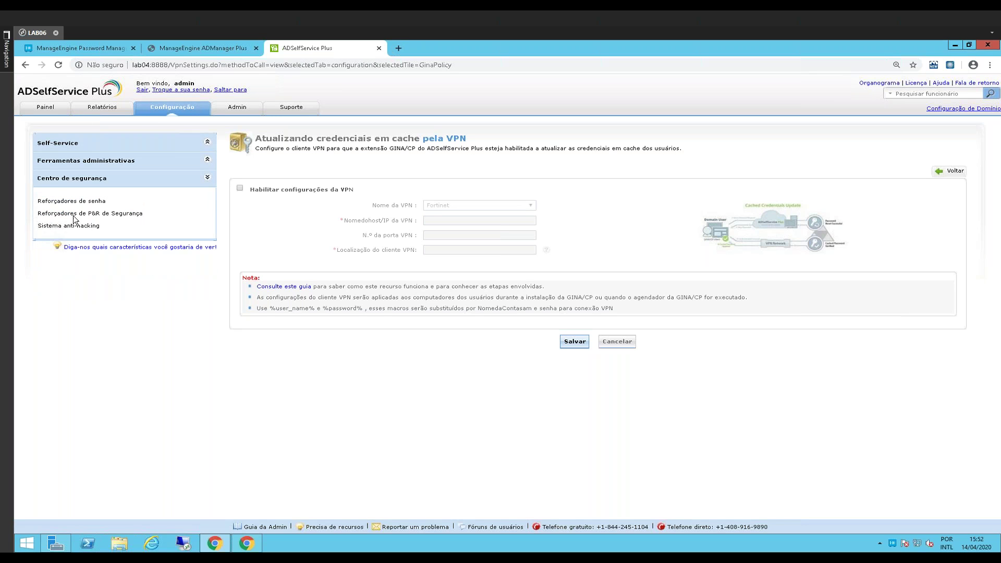
pyautogui.click(76, 147)
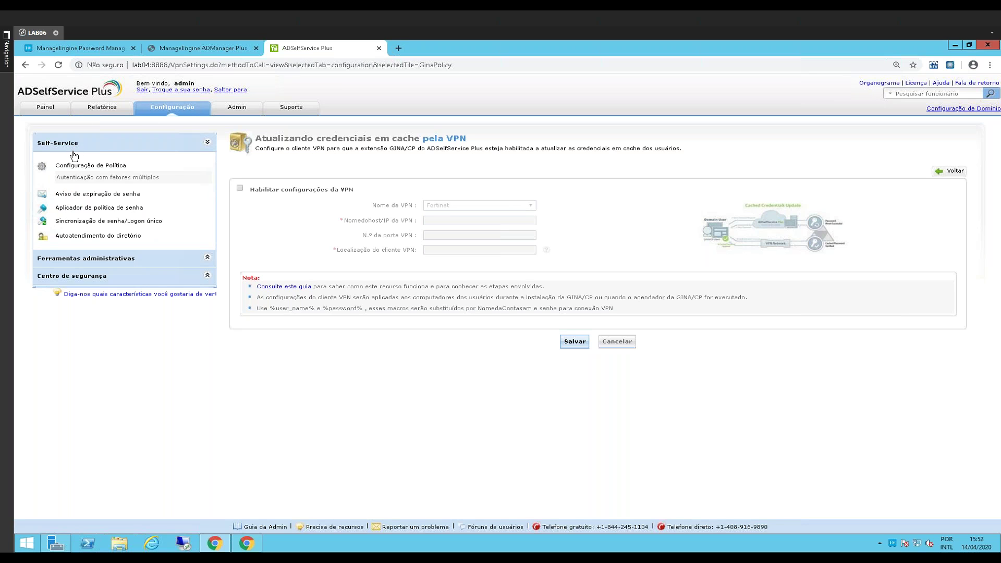
pyautogui.click(82, 223)
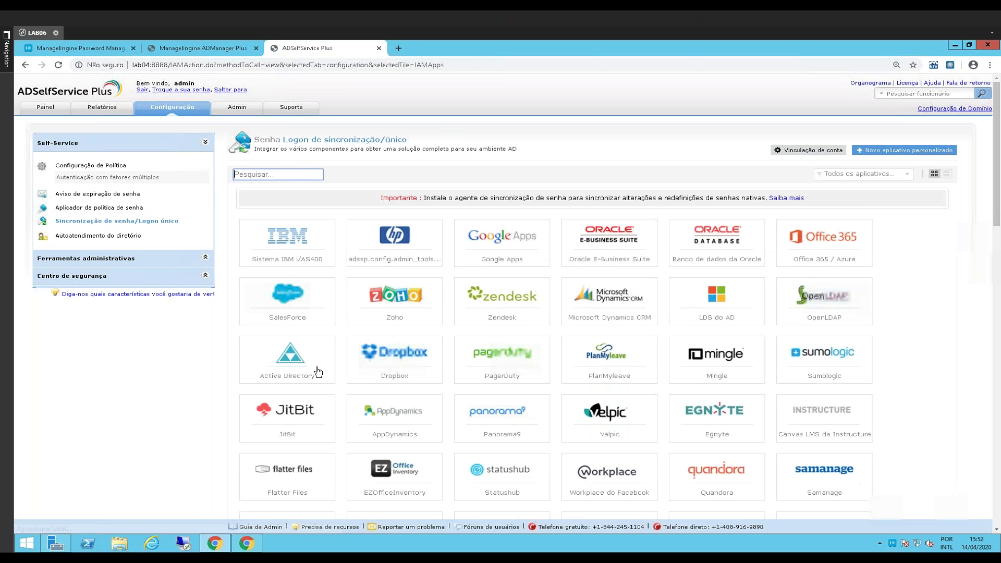
# Browse the single sign-on app tiles, then switch back to the ADManager Plus browser tab
pyautogui.click(127, 392)
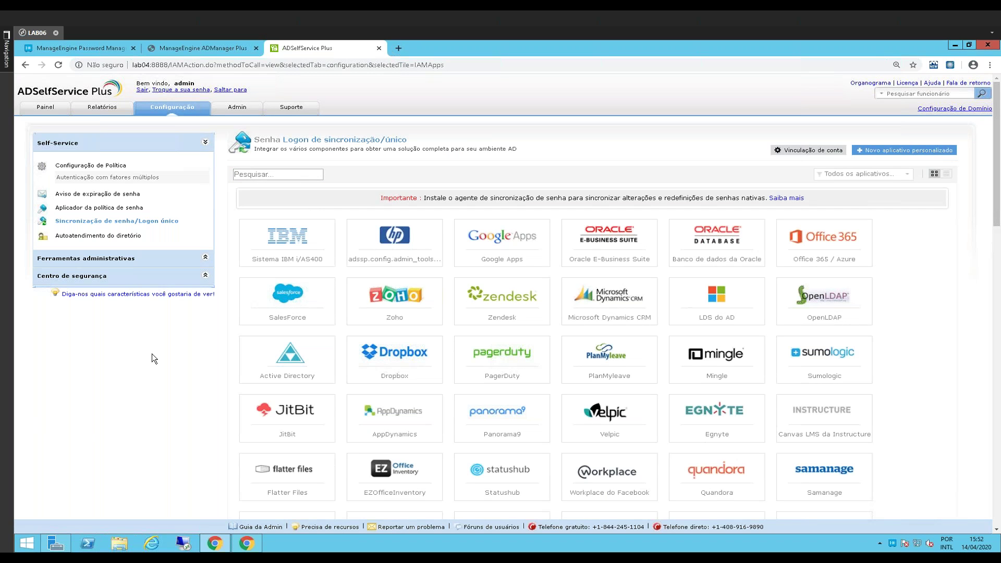
pyautogui.scroll(-2, 95, 399)
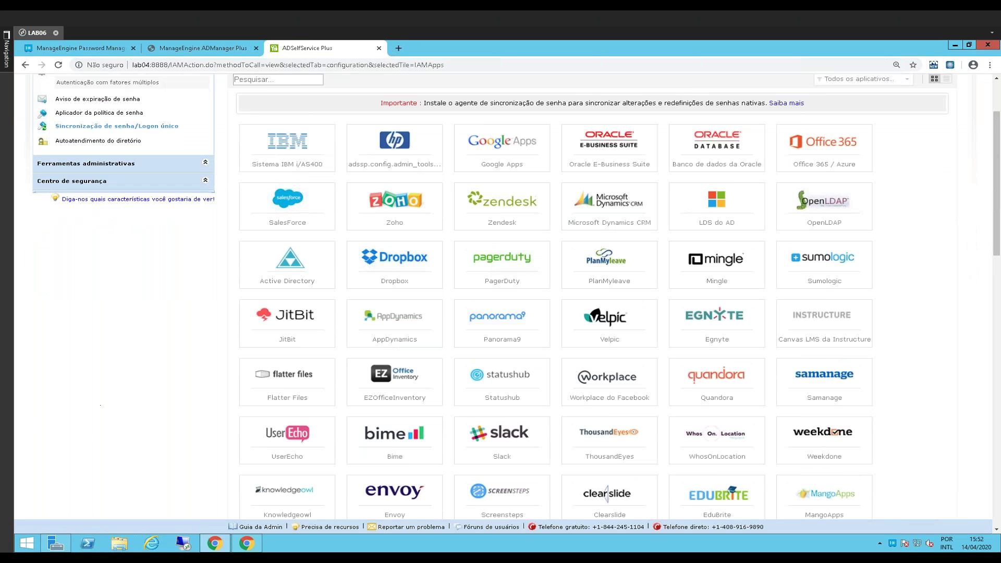
pyautogui.scroll(2, 163, 416)
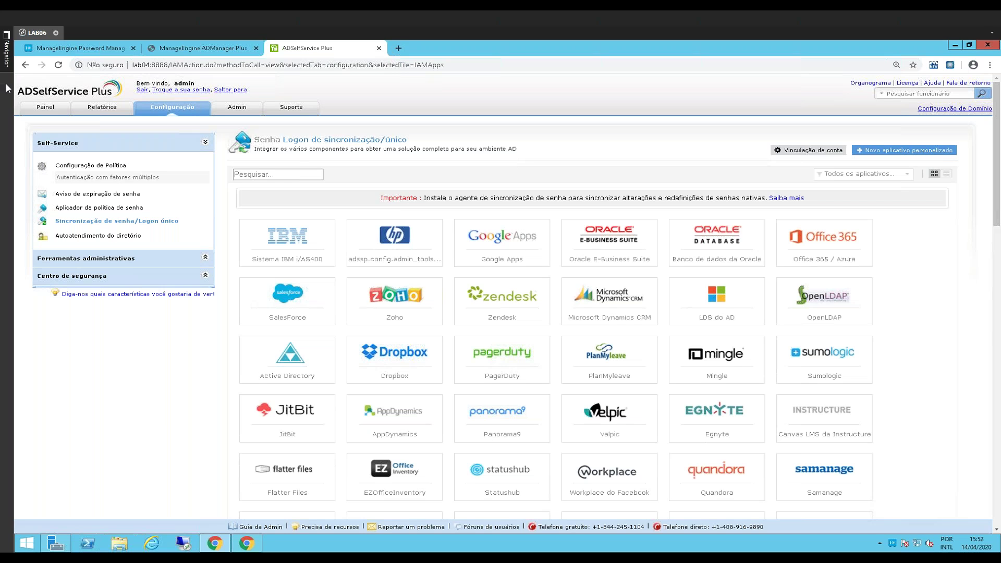
pyautogui.click(190, 52)
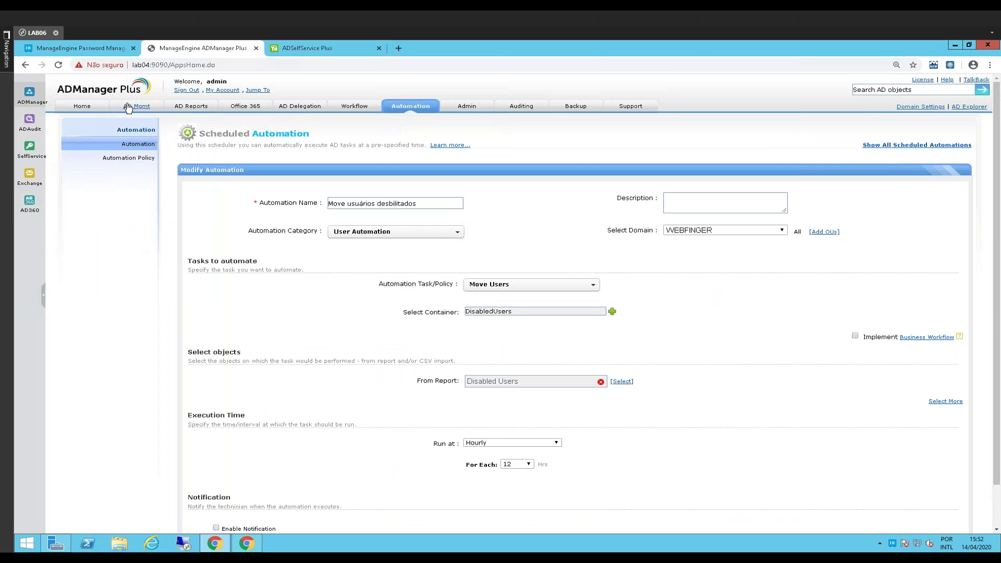
# View the ADManager Plus AD Mgmt bulk user overview, then return to the ADSelfService Plus app catalog
pyautogui.click(143, 108)
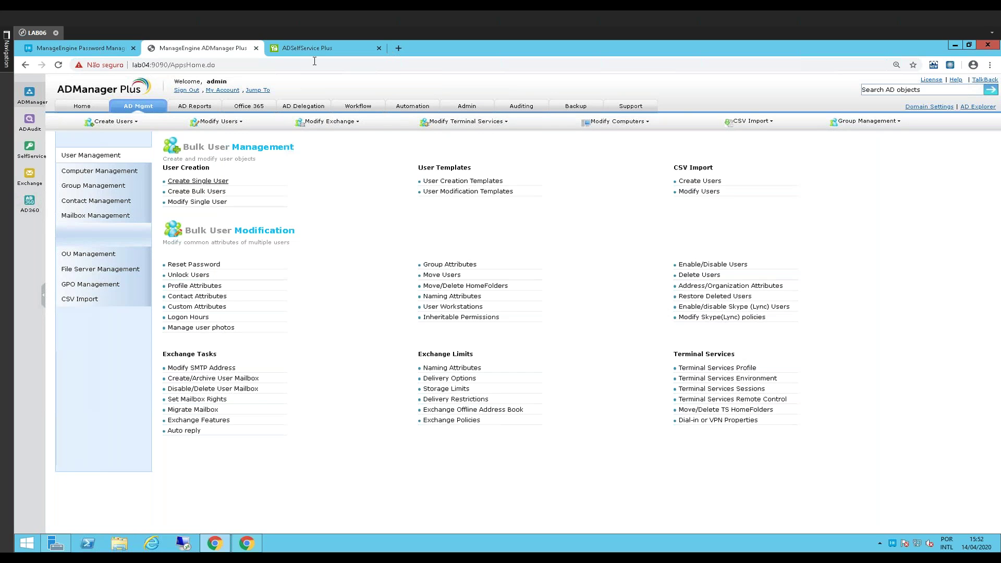
pyautogui.hotkey('ctrl', 'Tab')
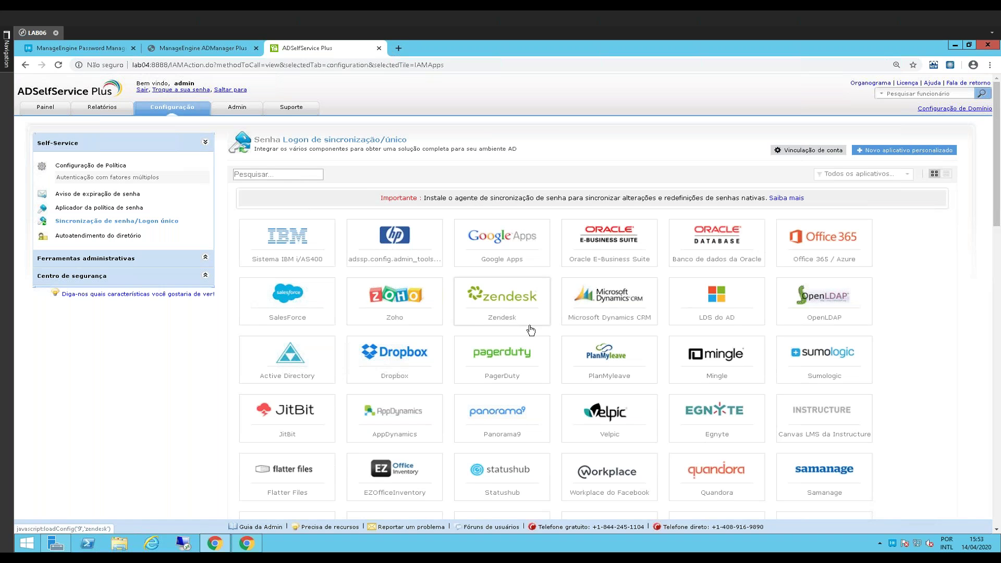
pyautogui.scroll(-5, 531, 330)
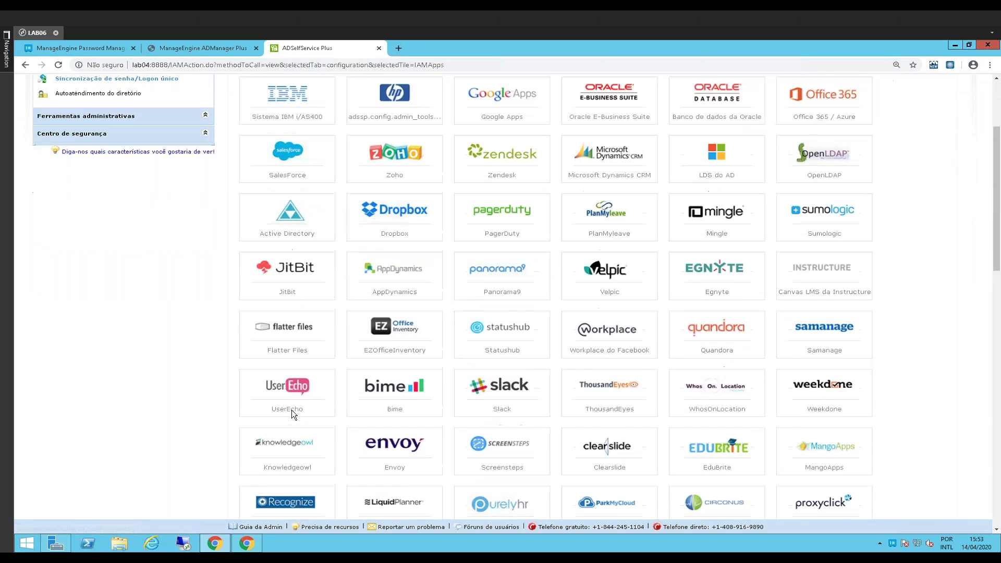
pyautogui.scroll(-2, 427, 387)
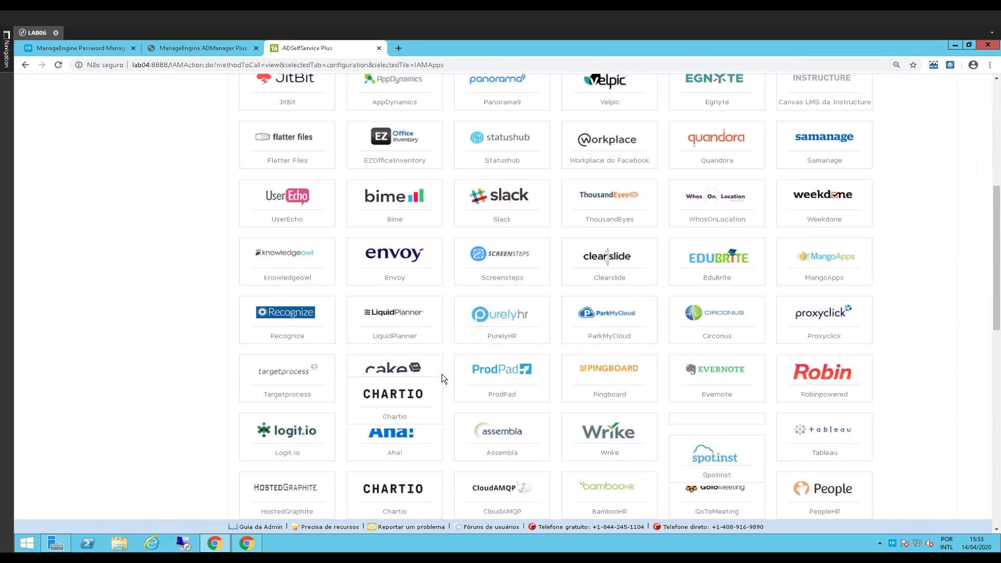
pyautogui.scroll(-4, 442, 374)
pyautogui.scroll(-3, 442, 374)
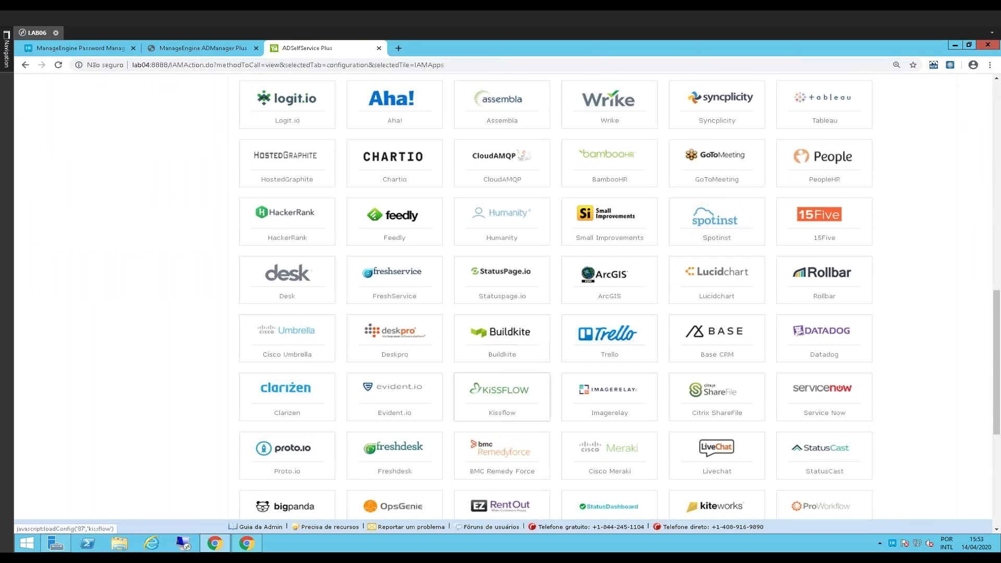
pyautogui.scroll(-6, 538, 410)
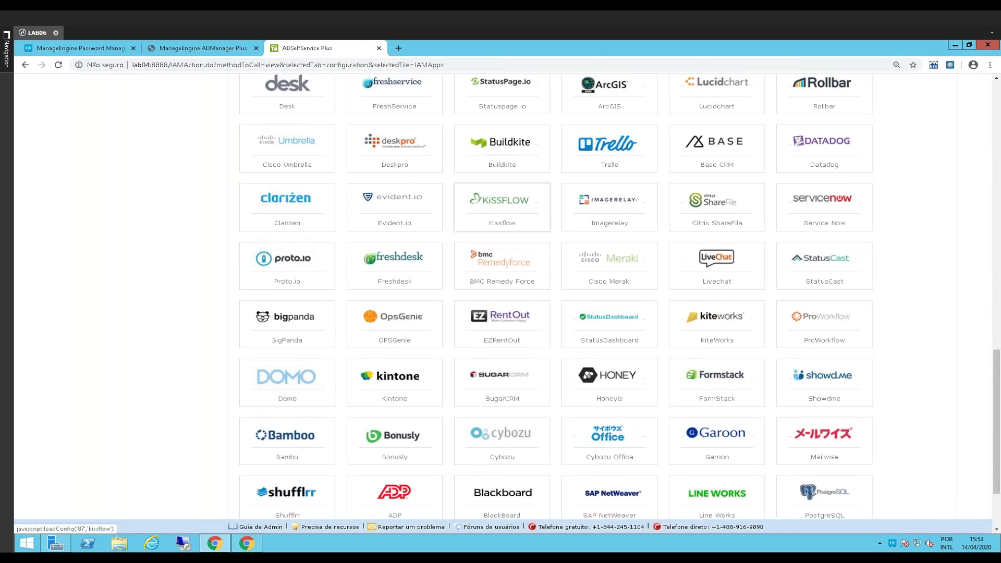
pyautogui.scroll(13, 539, 410)
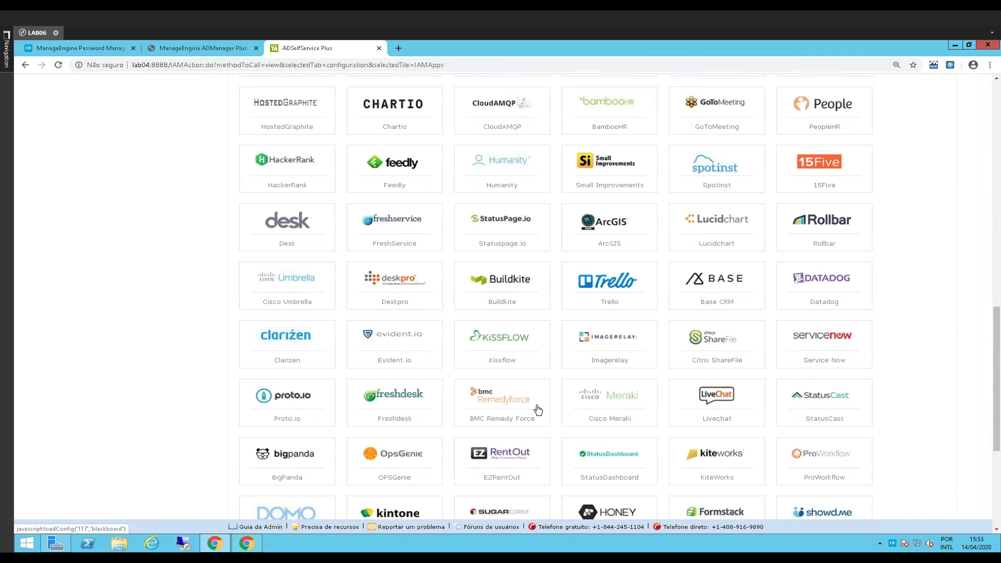
pyautogui.scroll(7, 538, 410)
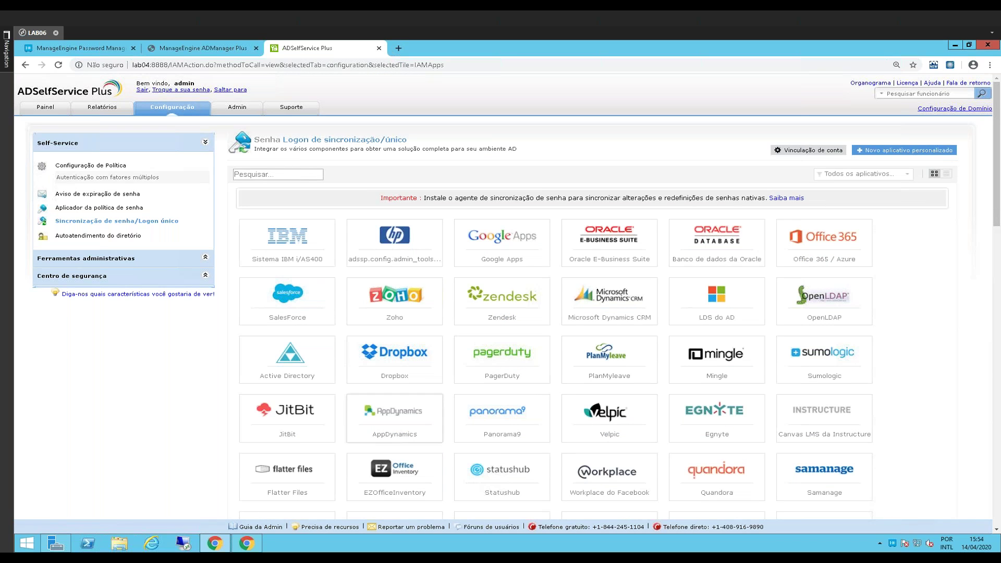
# Review the Dropbox single sign-on form, cancel it unsaved, and bring up the Windows Start screen
pyautogui.click(399, 376)
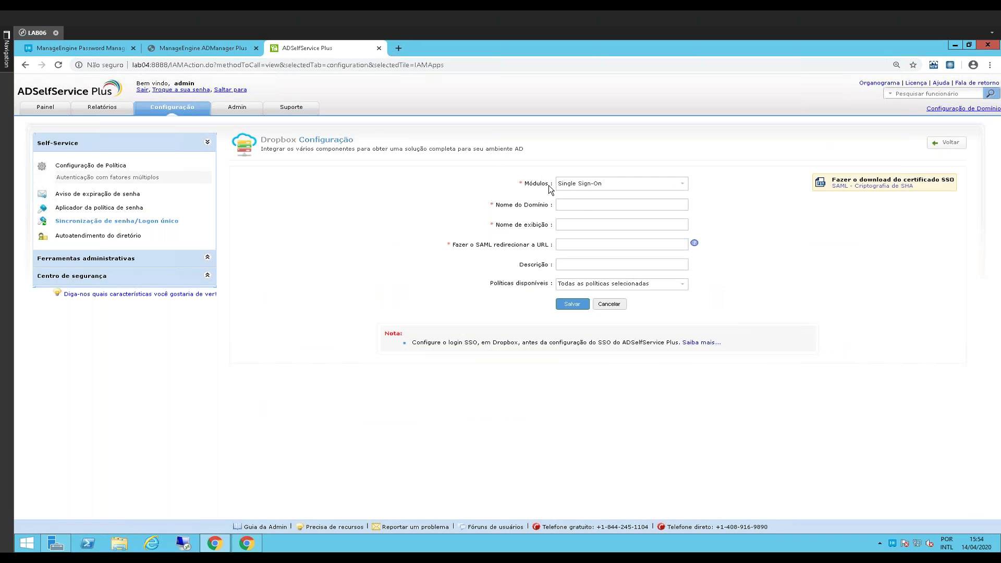
pyautogui.click(581, 208)
pyautogui.click(614, 305)
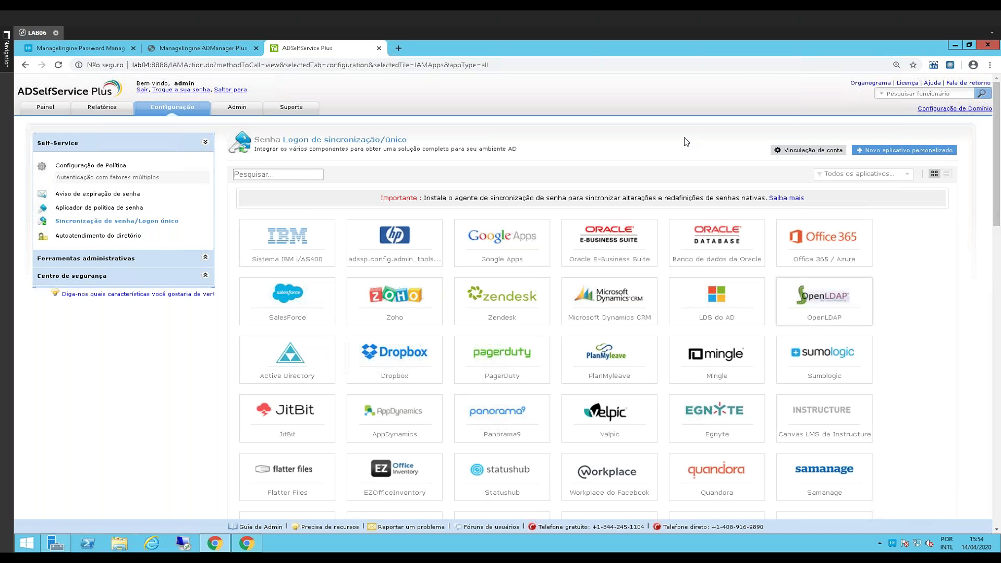
pyautogui.press('super')
# Lock the workstation and start a lock-screen password reset for the domain user's username
pyautogui.click(877, 81)
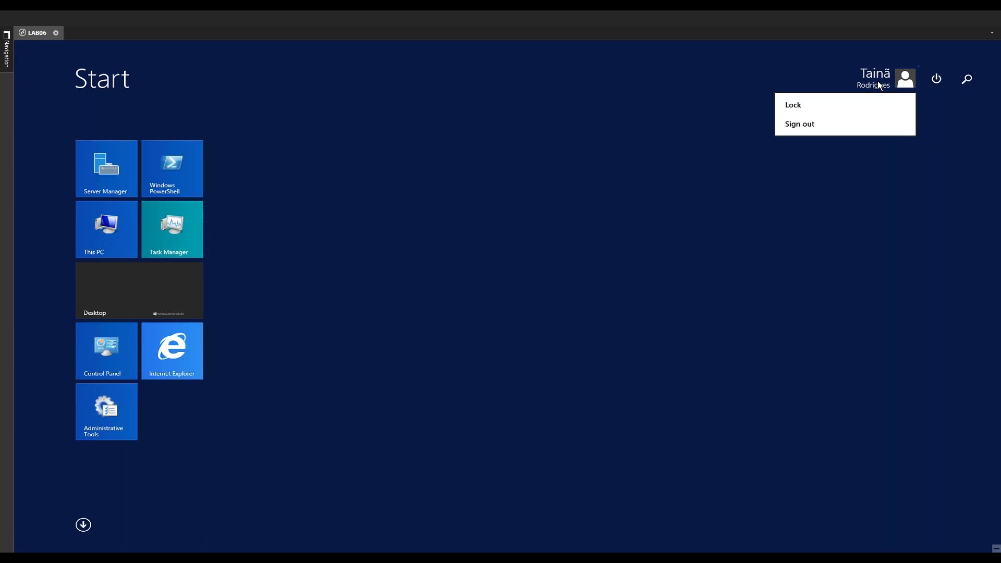
pyautogui.click(831, 107)
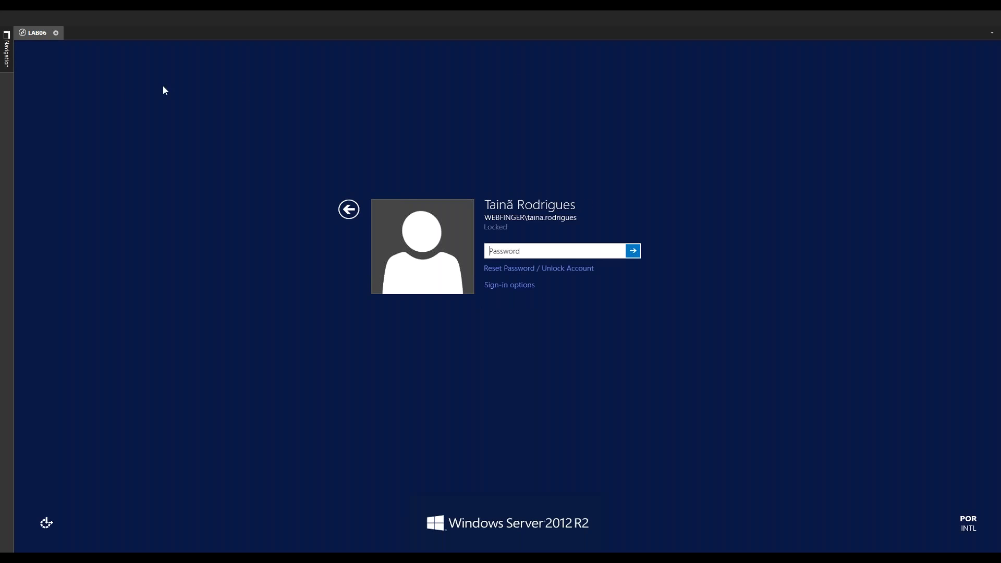
pyautogui.click(536, 270)
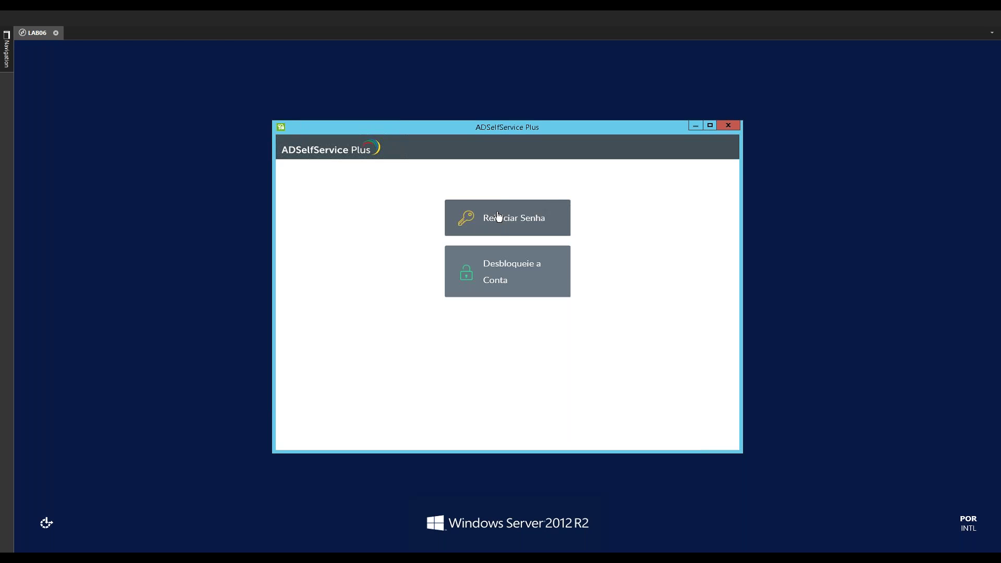
pyautogui.click(505, 216)
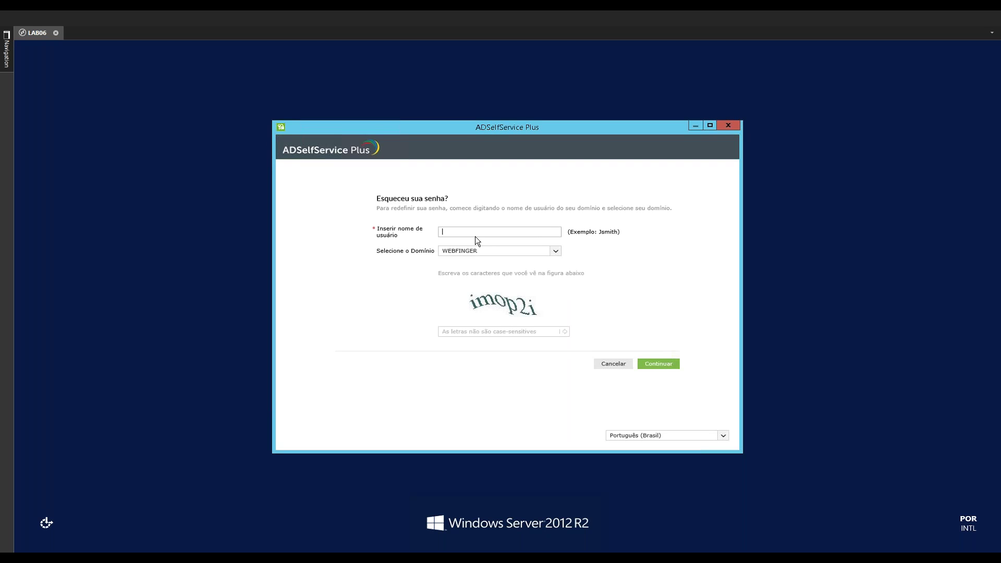
pyautogui.press('Return')
# Enter the captcha, submit the reset, close the reset window, and unlock with the account password
pyautogui.click(522, 272)
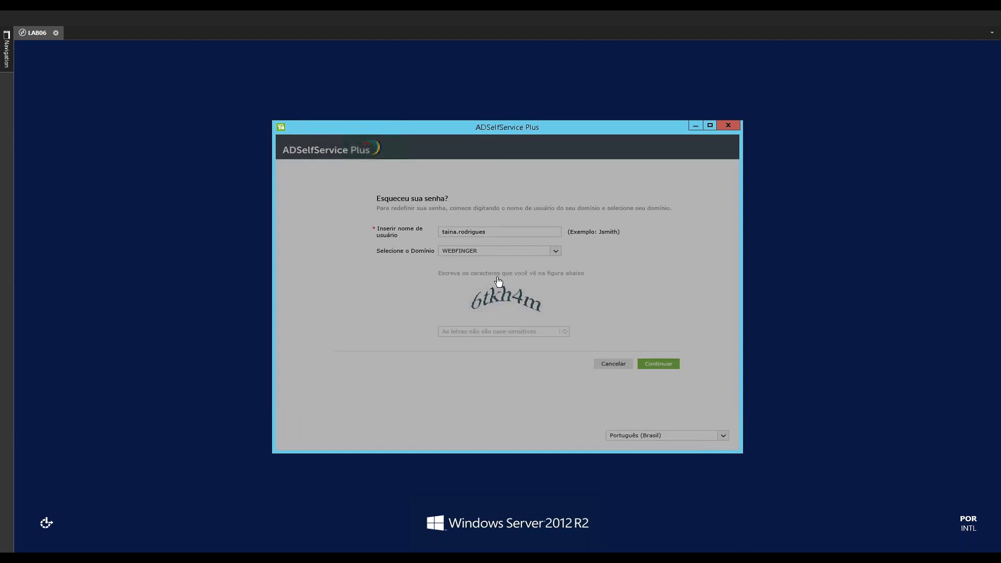
pyautogui.click(484, 332)
pyautogui.write('6tkh4m')
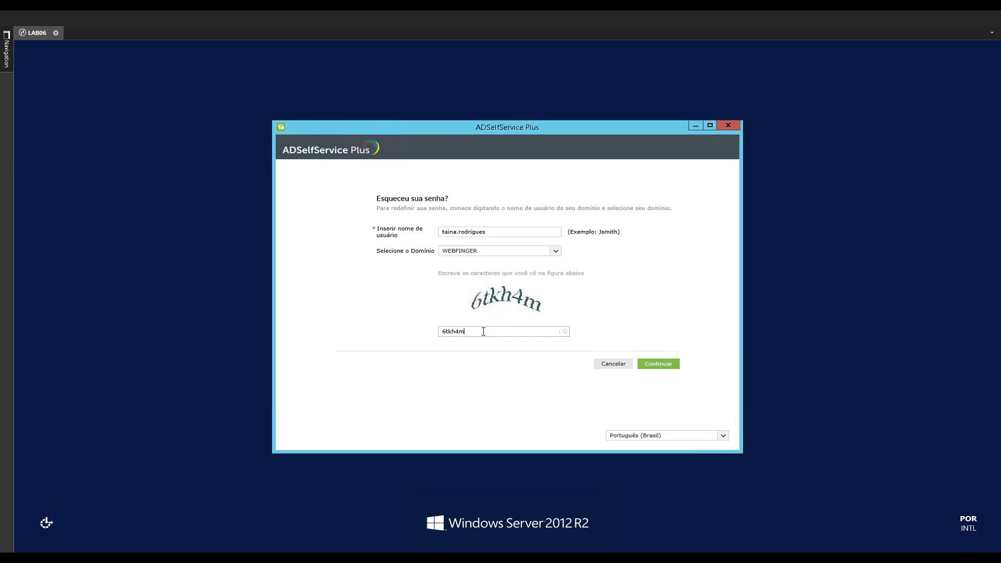
pyautogui.click(672, 364)
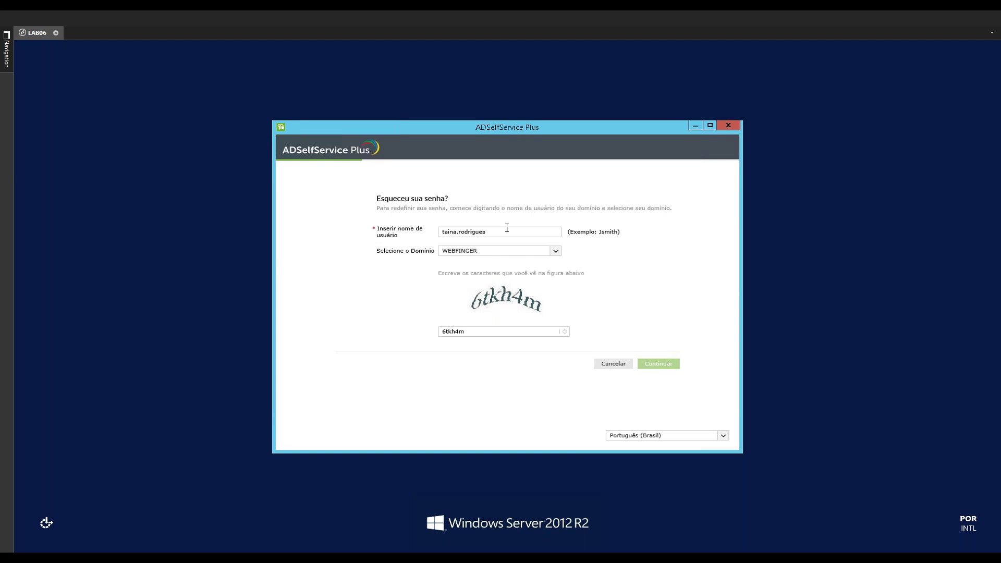
pyautogui.click(729, 128)
pyautogui.write('•••••••')
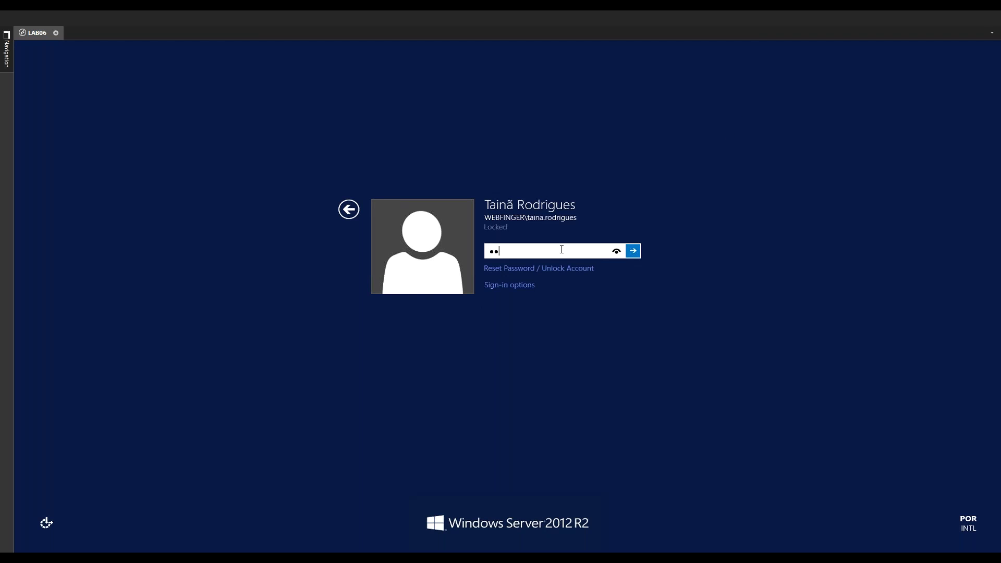
pyautogui.press('Return')
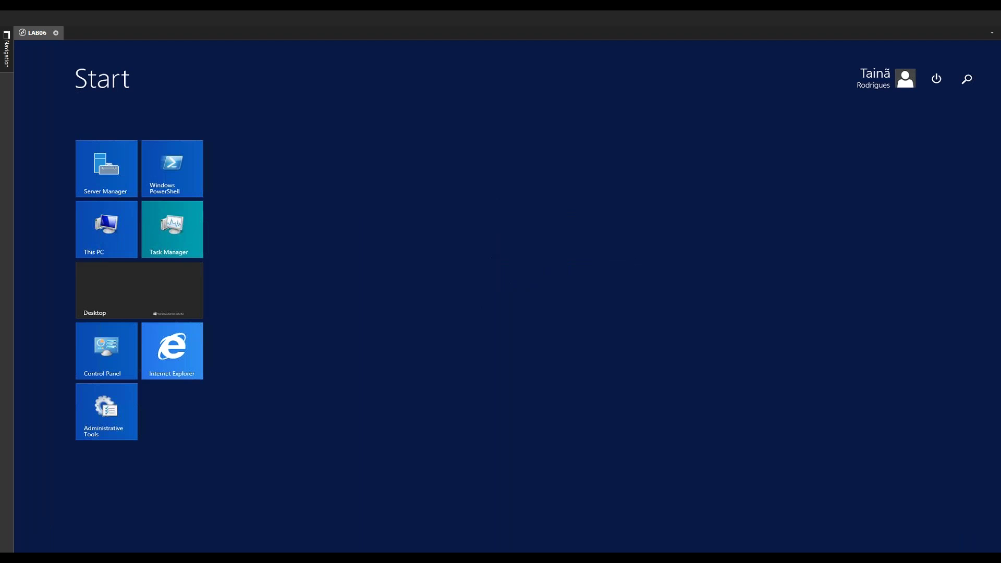
# Sign out of the ADSelfService Plus admin console from the desktop browser
pyautogui.click(145, 304)
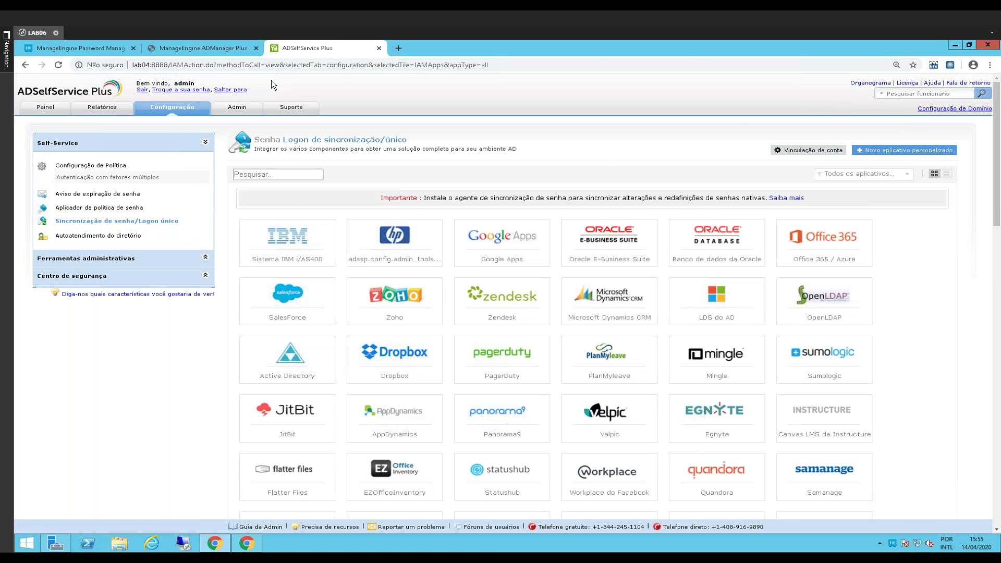
pyautogui.click(142, 90)
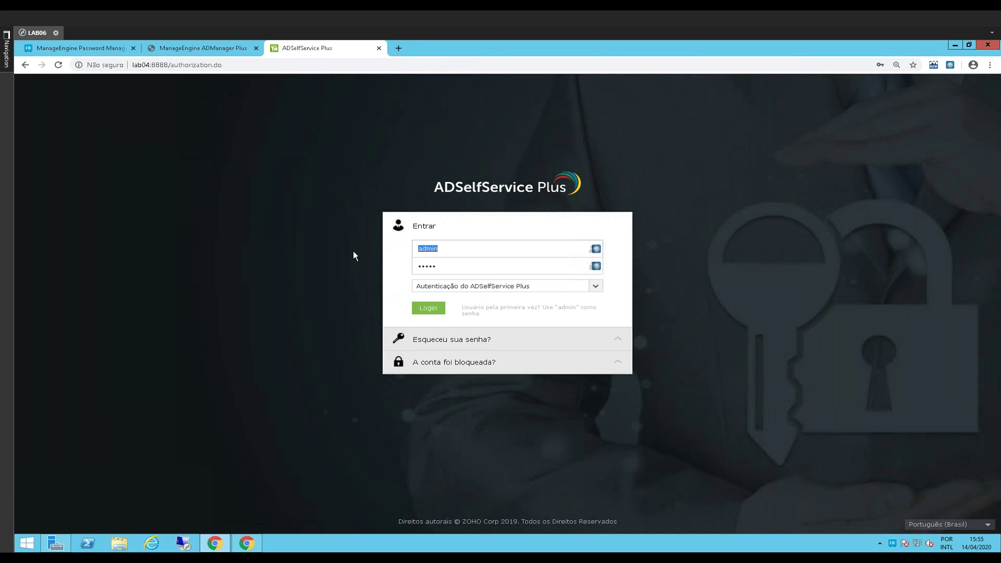
pyautogui.write('taina.')
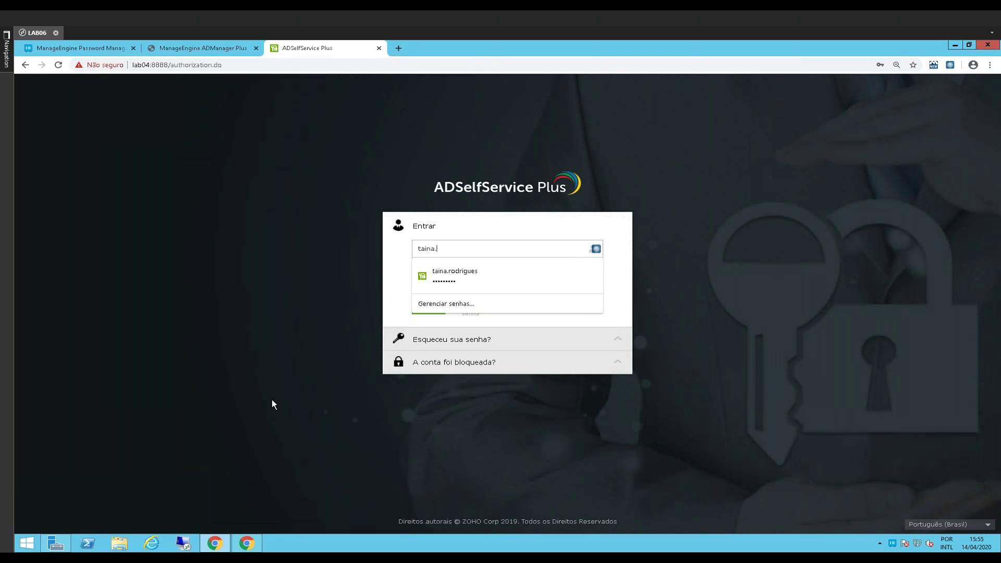
pyautogui.press('Escape')
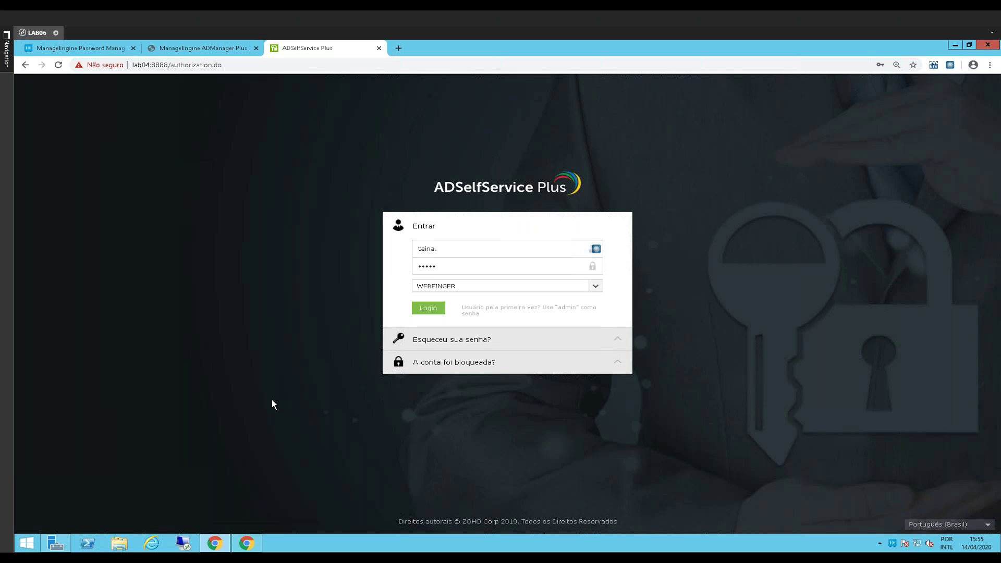
# Request a forgotten-password reset for the WEBFINGER user, entering the username and captcha
pyautogui.click(438, 341)
pyautogui.click(462, 271)
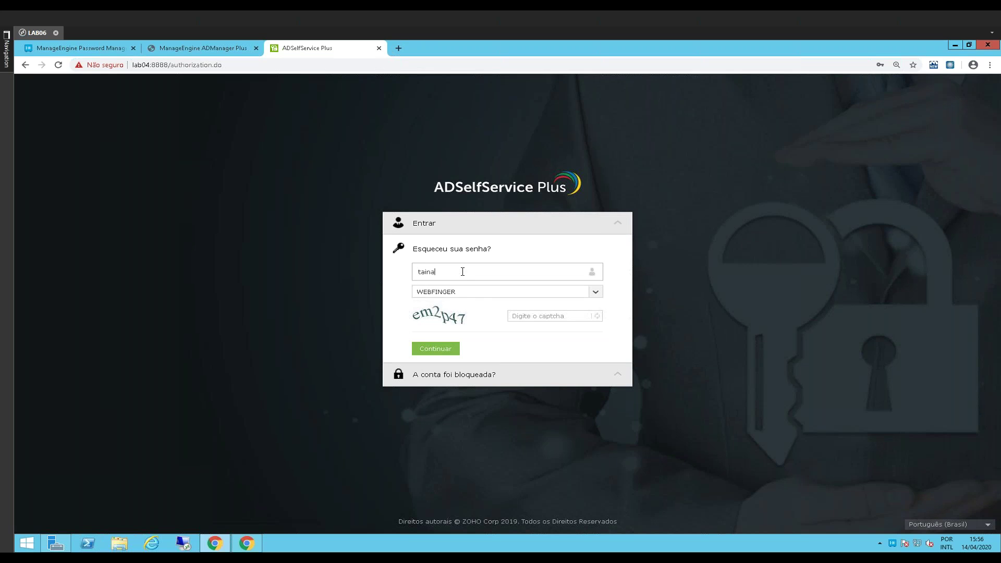
pyautogui.click(528, 317)
pyautogui.write('em2p47')
pyautogui.click(441, 350)
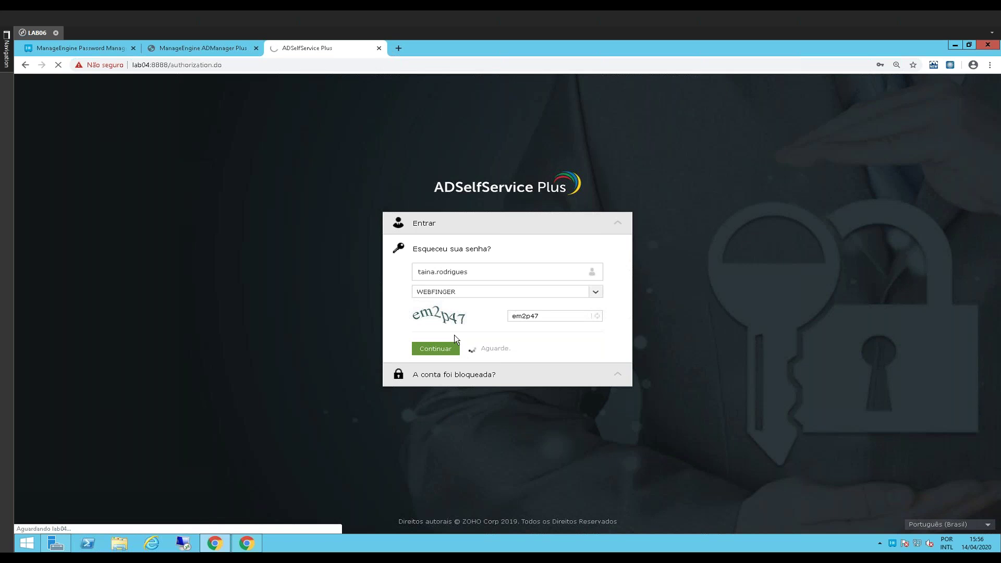
# Return to the login form and sign back into the console as admin
pyautogui.moveTo(475, 271); pyautogui.dragTo(417, 272)
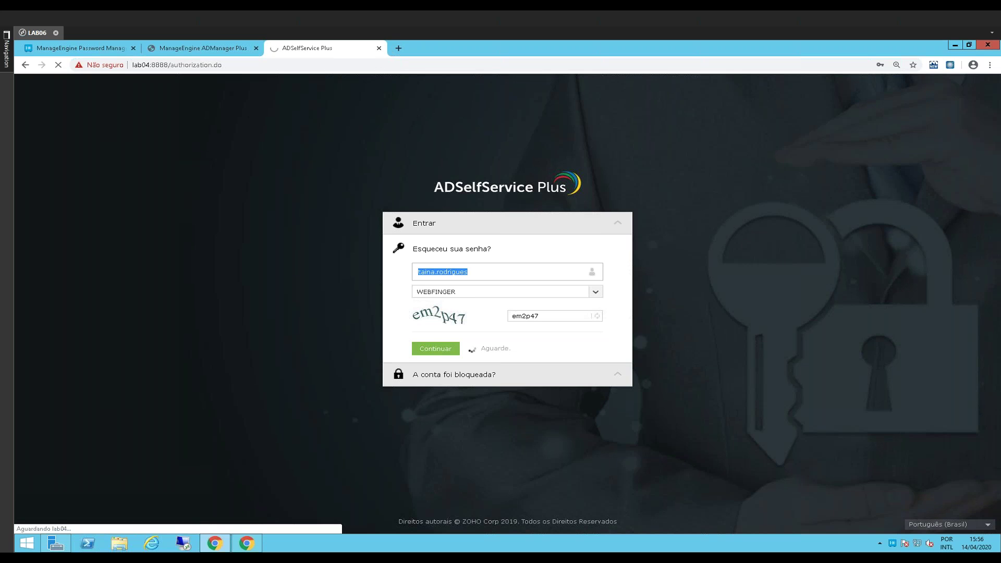
pyautogui.click(620, 224)
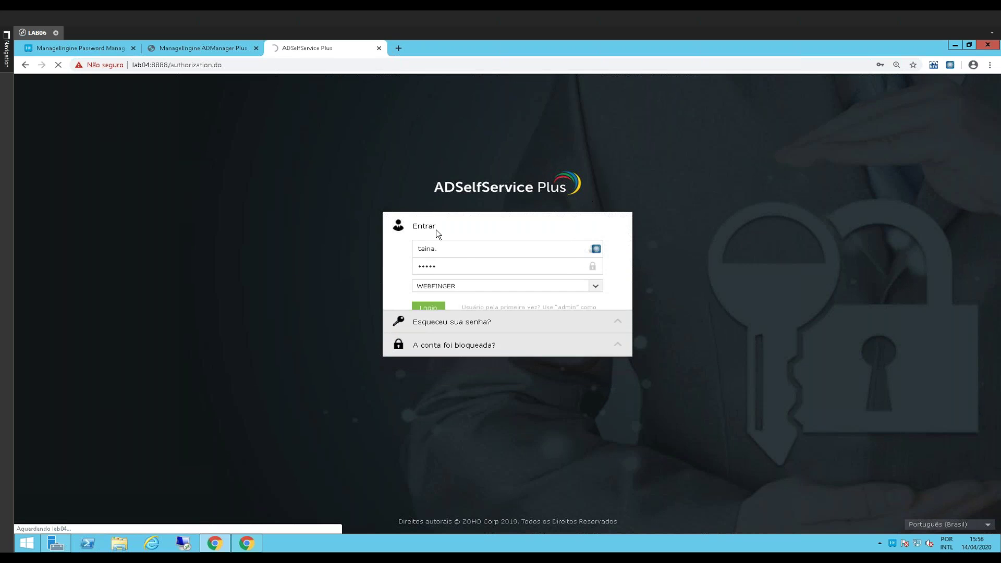
pyautogui.click(459, 249)
pyautogui.hotkey('ctrl', 'a')
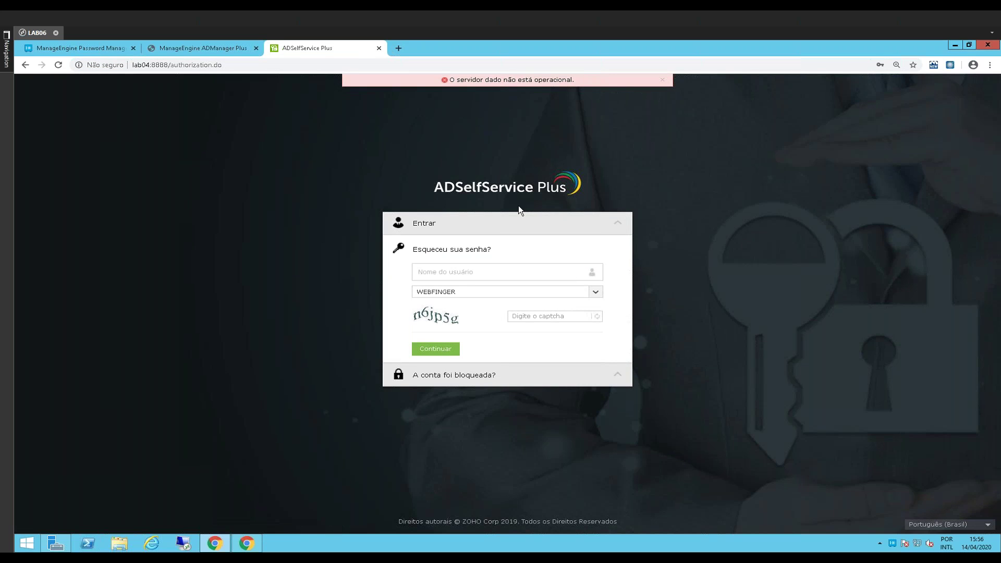
pyautogui.click(465, 269)
pyautogui.write('admini')
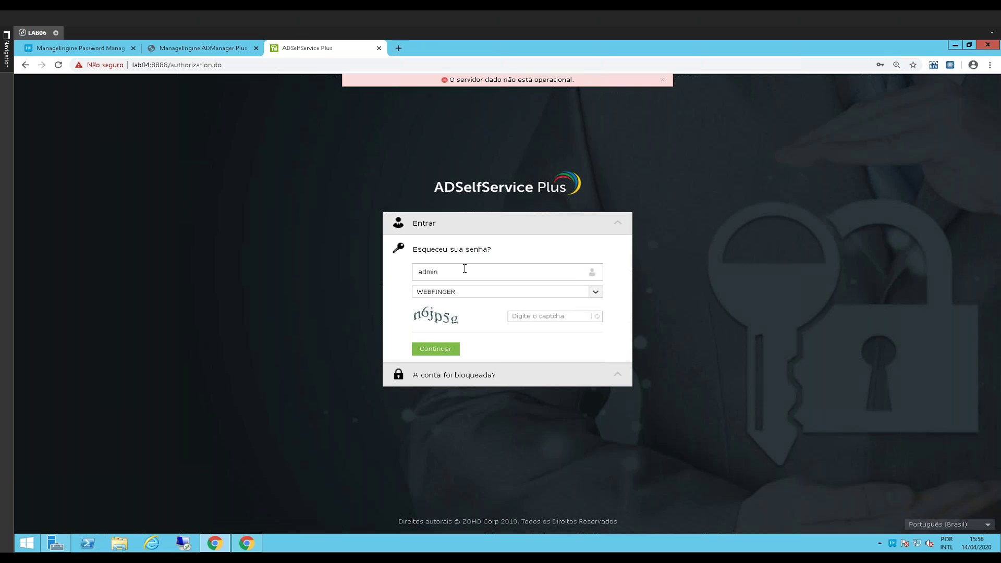
pyautogui.click(201, 141)
pyautogui.click(59, 65)
pyautogui.click(434, 310)
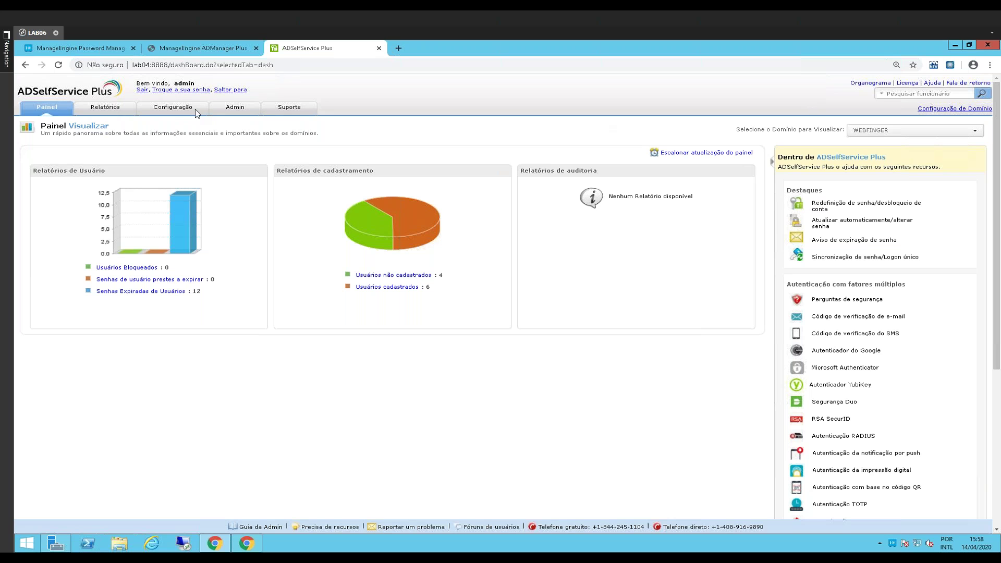
# Show the Configuração password sync/single sign-on catalog, then switch to Password Manager Pro
pyautogui.click(164, 108)
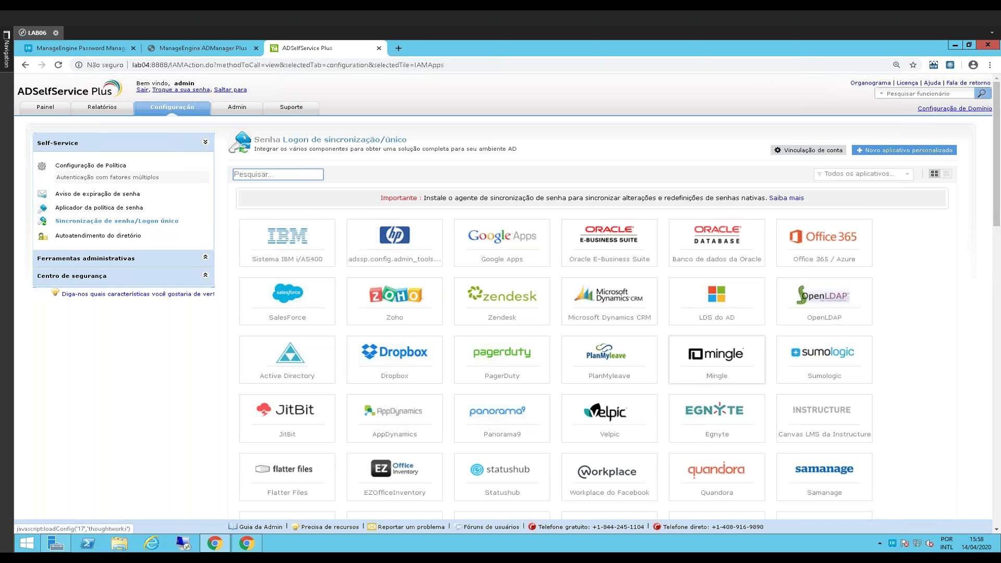
pyautogui.click(102, 48)
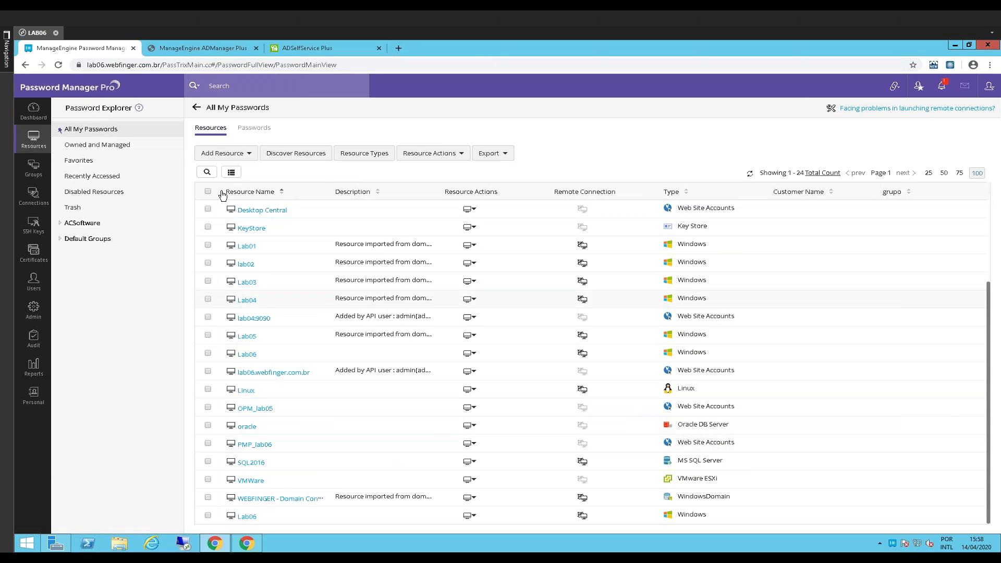
# Browse the Add Manually Resource Type list to Web Site Accounts, cancel, and open the PMP extension
pyautogui.click(225, 153)
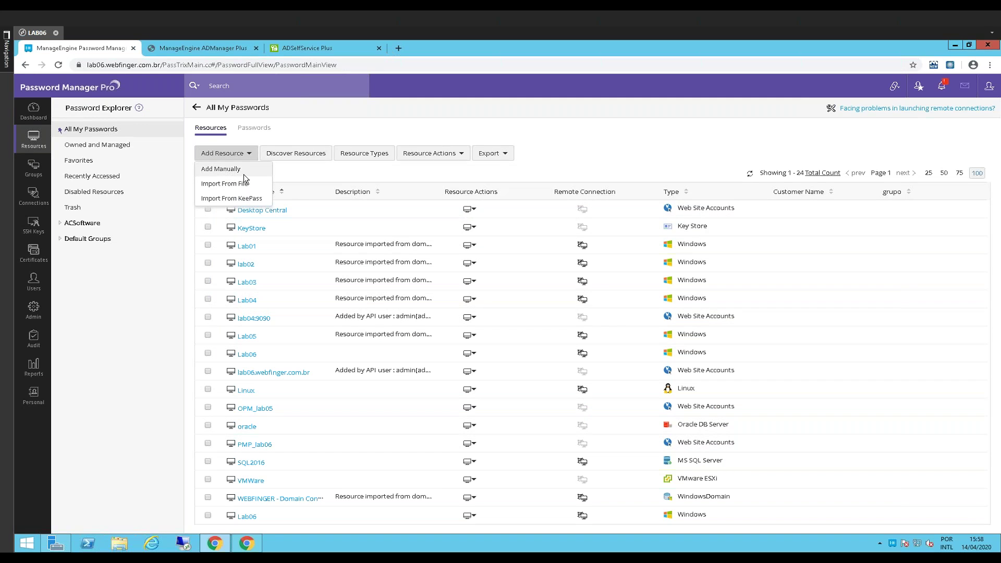
pyautogui.click(233, 168)
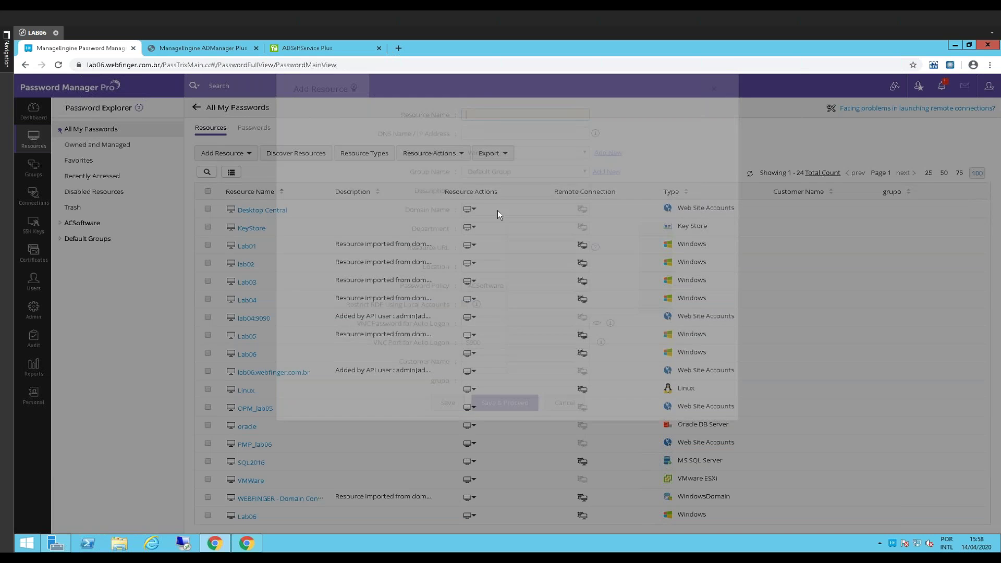
pyautogui.click(498, 157)
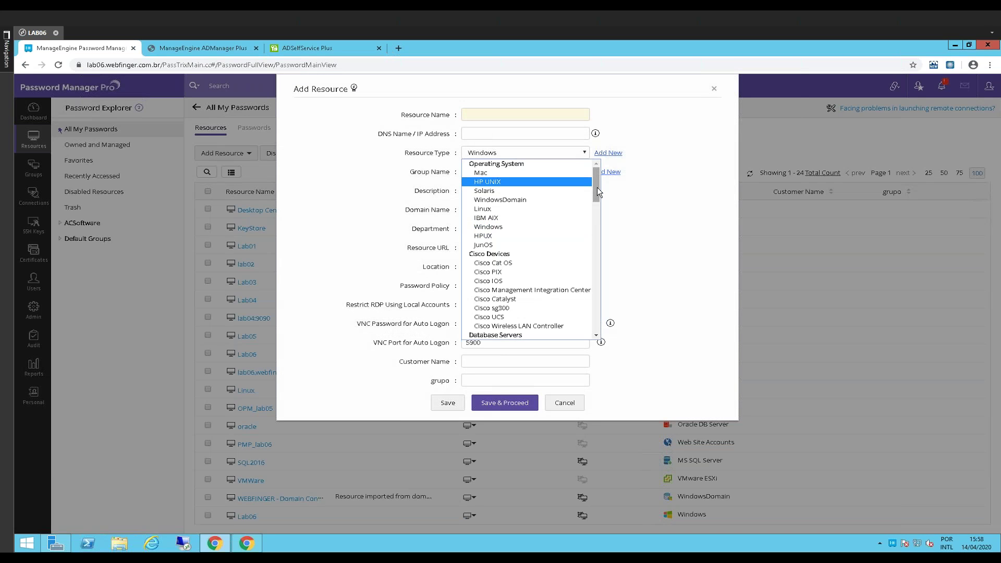
pyautogui.press('Down')
pyautogui.press('Down')
pyautogui.press('Down')
pyautogui.press('Down')
pyautogui.press('Down')
pyautogui.press('Down')
pyautogui.press('Down')
pyautogui.press('Down')
pyautogui.press('Down')
pyautogui.press('Down')
pyautogui.press('Down')
pyautogui.press('Down')
pyautogui.press('Down')
pyautogui.press('Down')
pyautogui.press('Down')
pyautogui.press('Down')
pyautogui.press('Down')
pyautogui.press('Down')
pyautogui.press('Down')
pyautogui.press('Down')
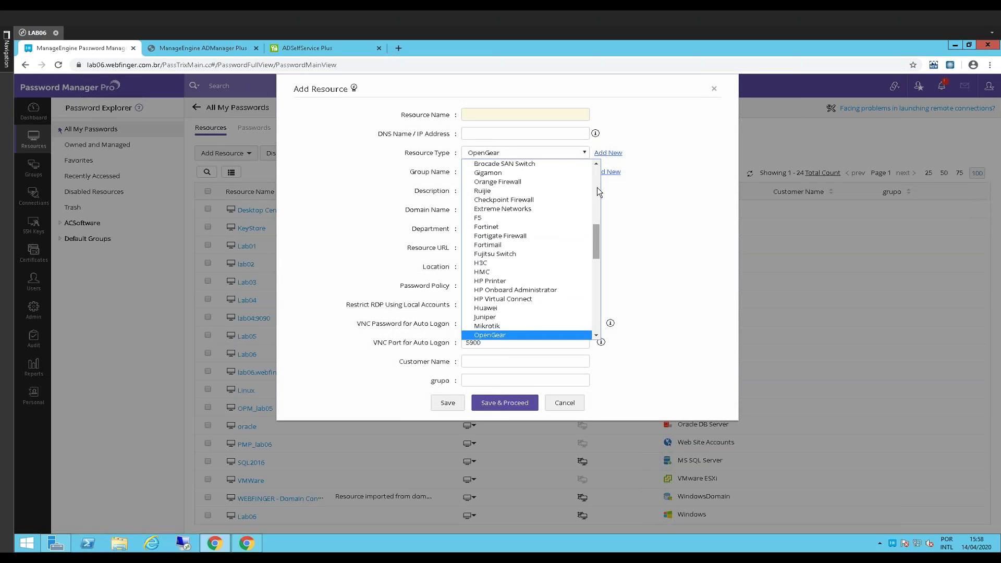
pyautogui.press('Down')
pyautogui.press('Down')
pyautogui.press('Down')
pyautogui.press('Down')
pyautogui.press('Down')
pyautogui.press('Down')
pyautogui.press('Down')
pyautogui.press('Down')
pyautogui.press('Down')
pyautogui.press('Down')
pyautogui.press('Down')
pyautogui.press('Down')
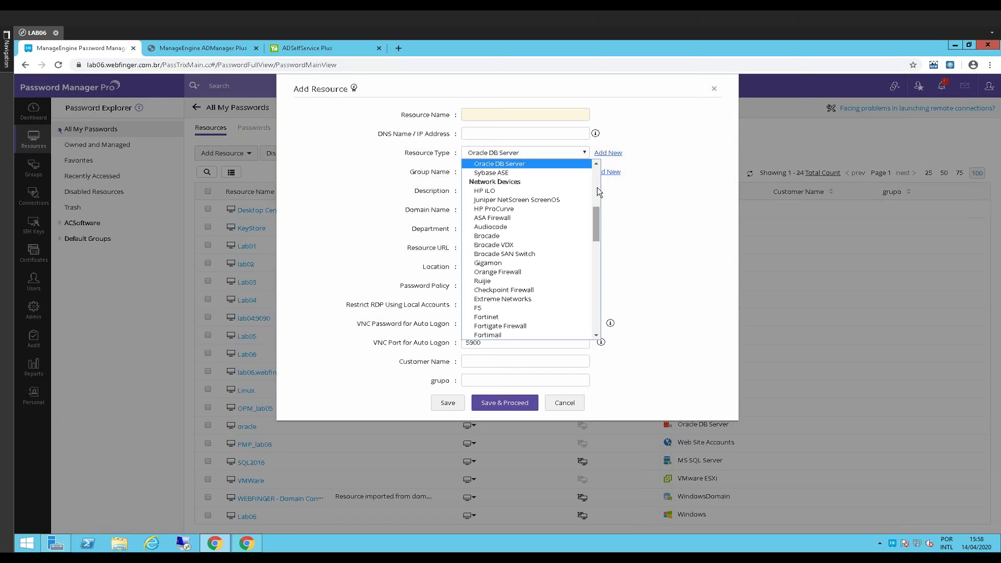
pyautogui.press('End')
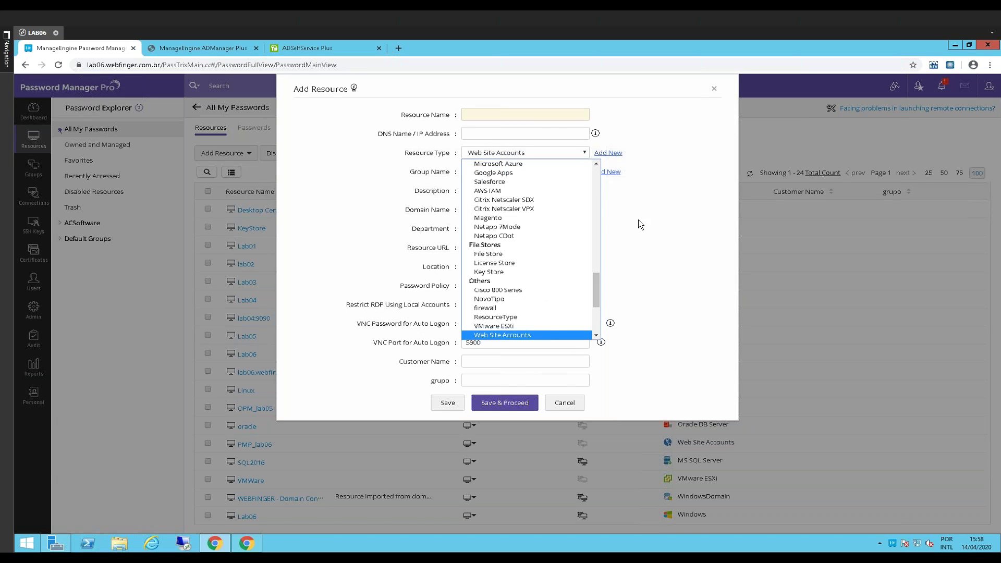
pyautogui.click(509, 335)
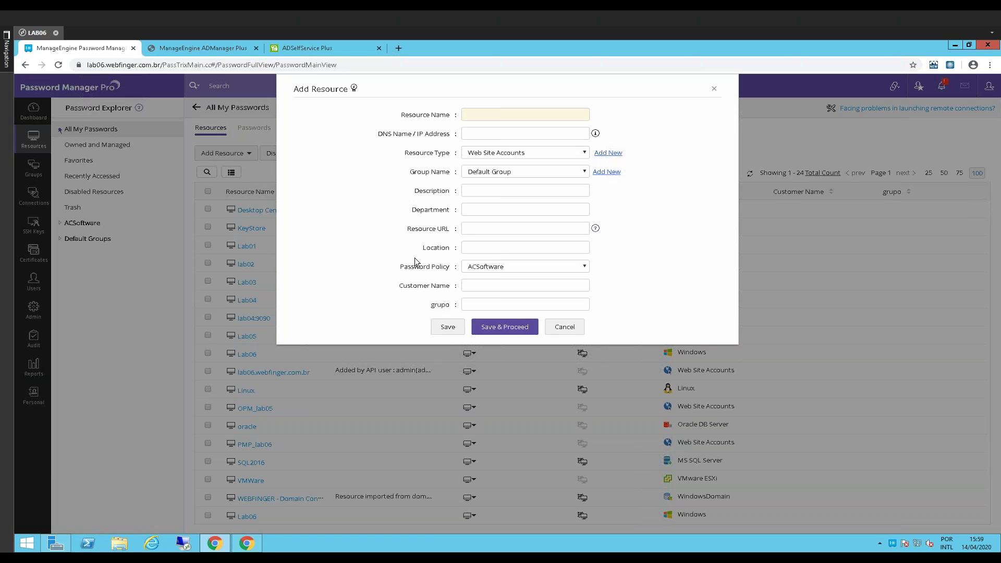
pyautogui.click(565, 327)
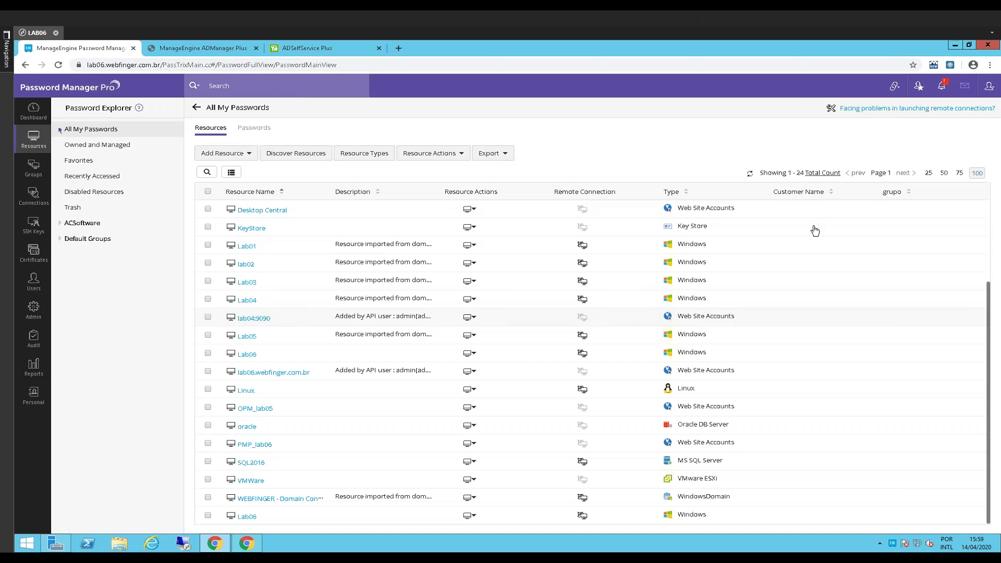
pyautogui.click(950, 66)
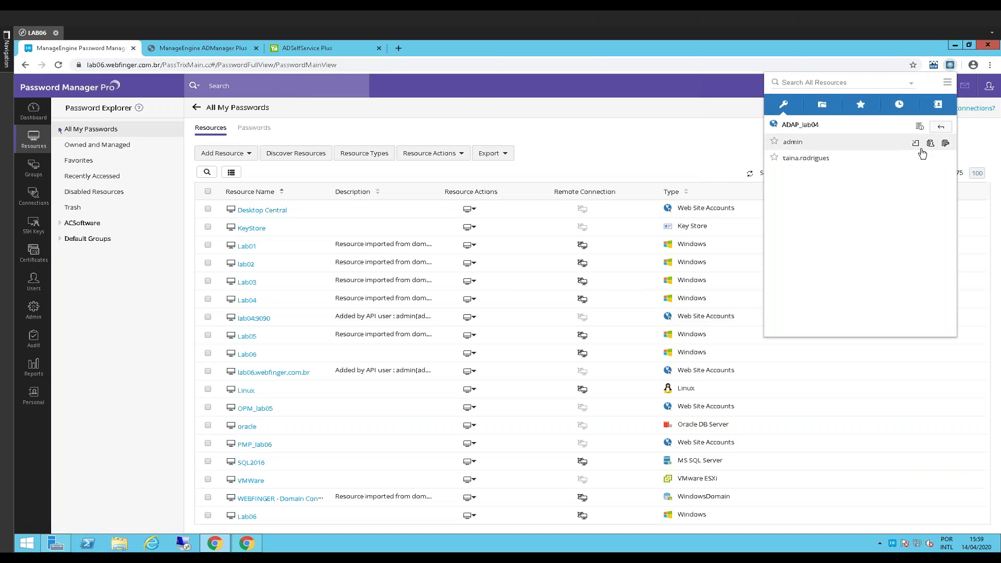
# From the PMP extension, auto-log the ADAP_lab04 admin account into ADAudit Plus
pyautogui.click(206, 47)
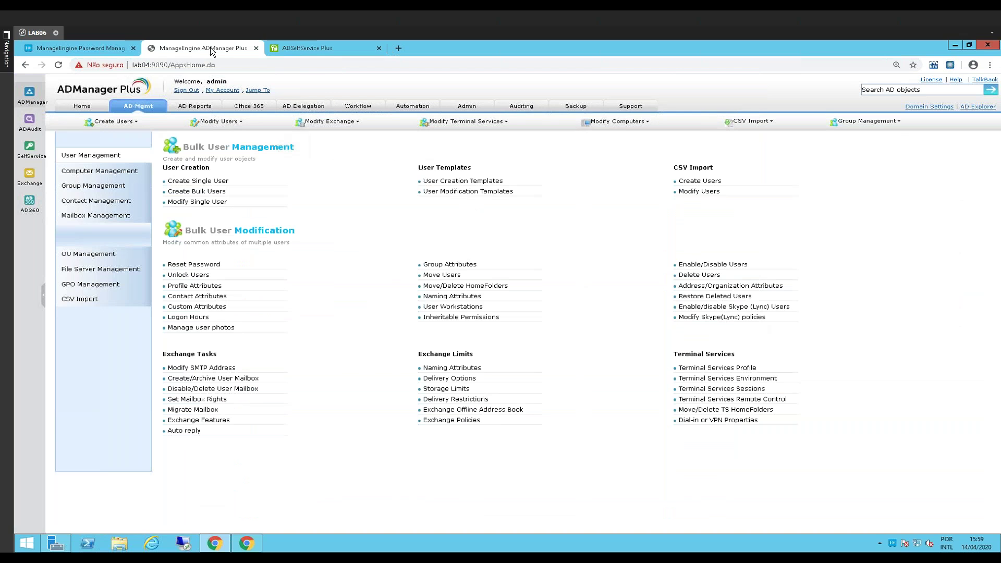
pyautogui.click(110, 51)
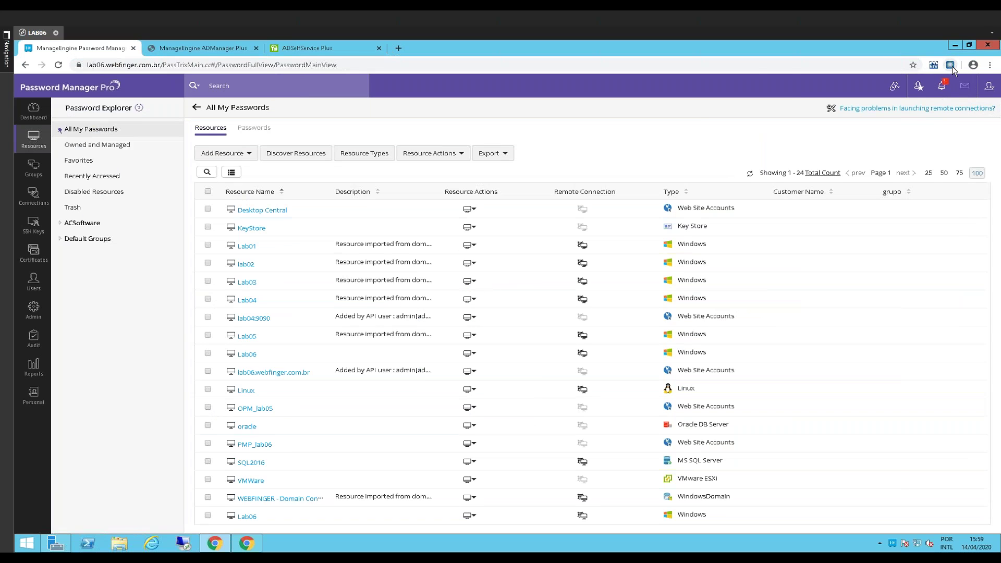
pyautogui.click(952, 67)
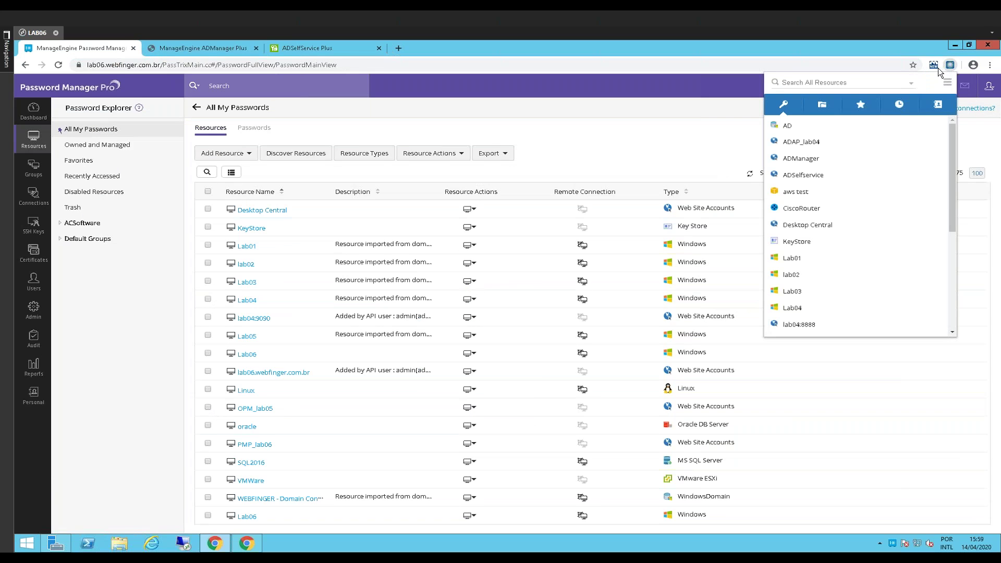
pyautogui.click(832, 148)
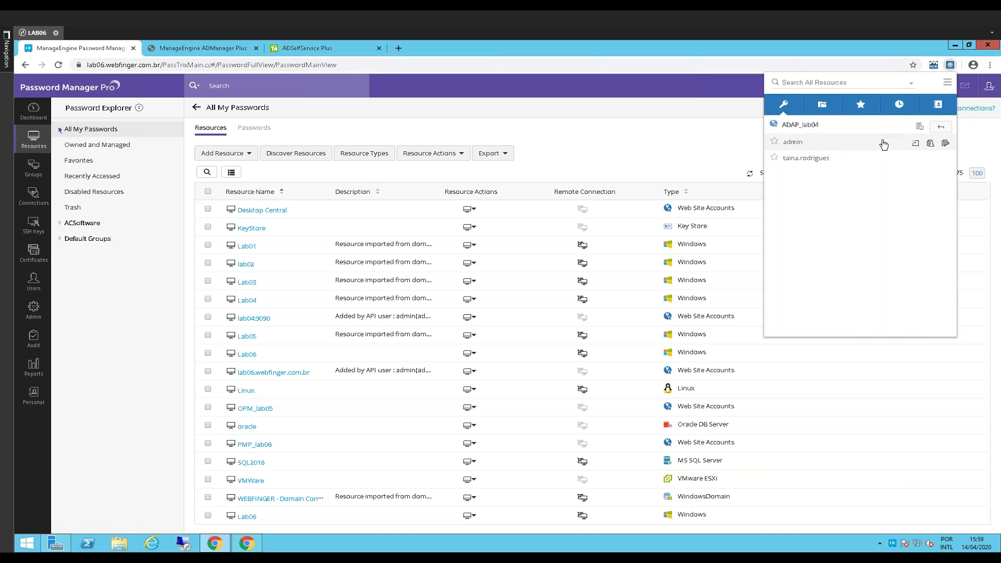
pyautogui.click(917, 148)
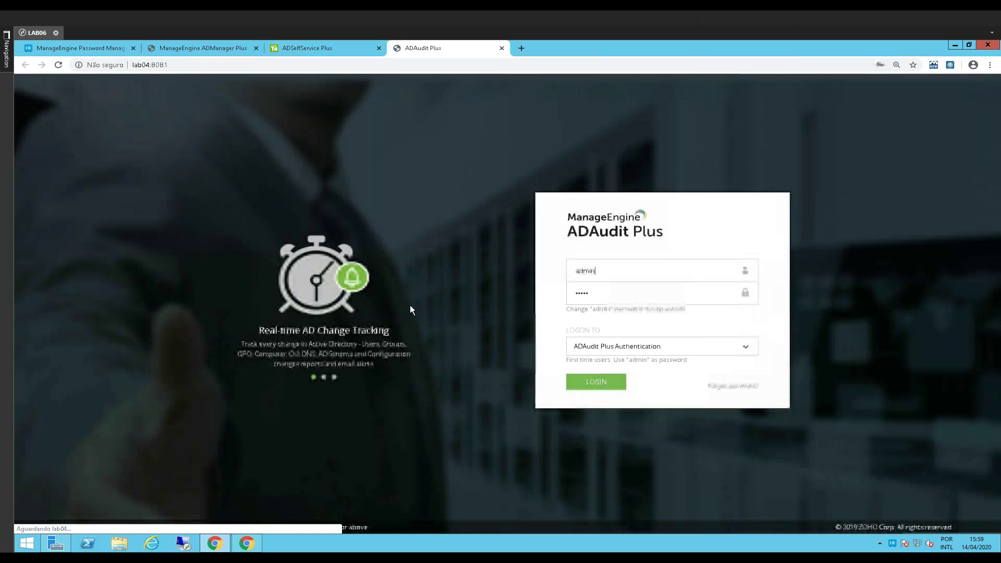
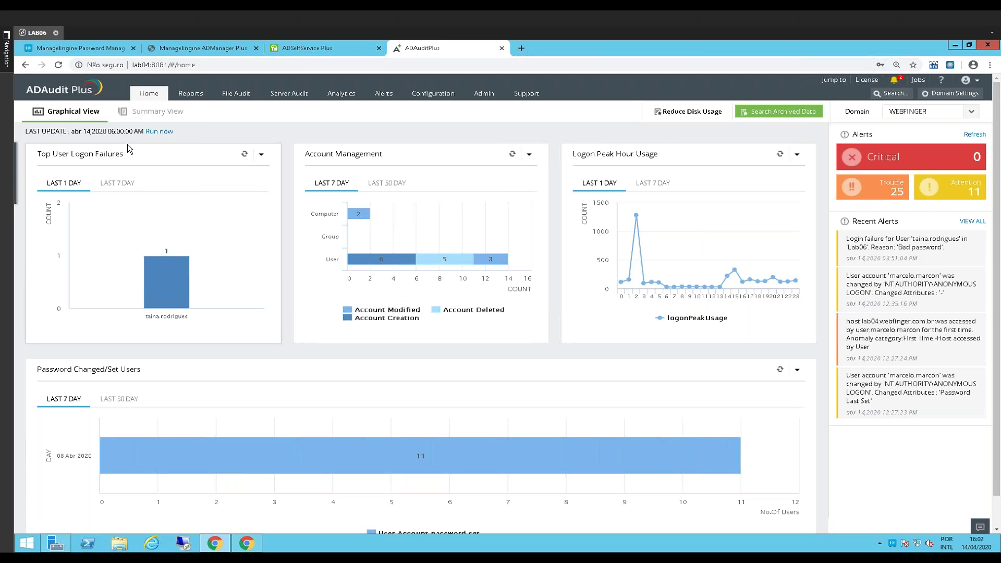
# Switch to the ADManager Plus console's AD Management page for bulk user management
pyautogui.click(214, 48)
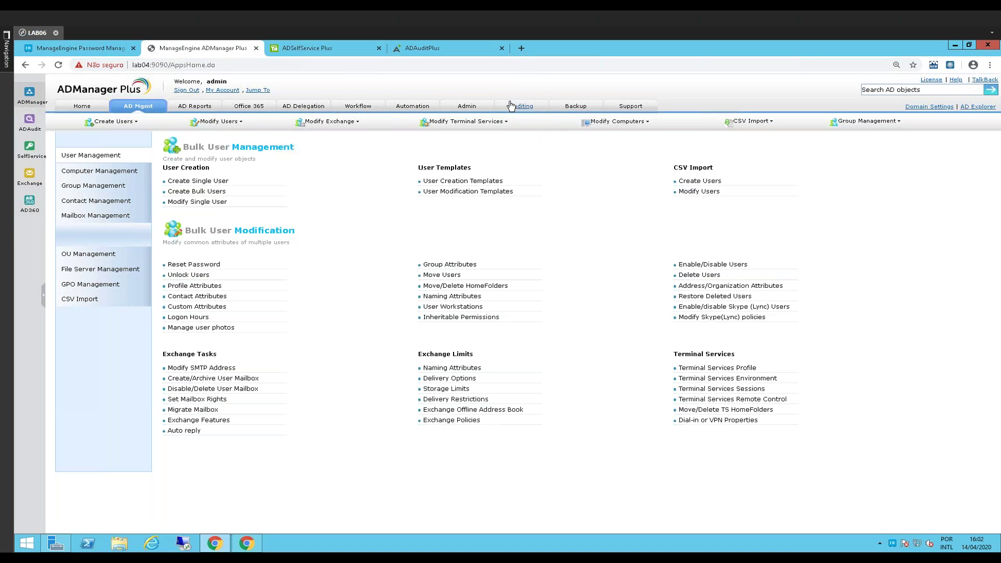
# Review the Admin Office 365 account settings and the Office 365 module, then return to Password Manager Pro
pyautogui.click(472, 105)
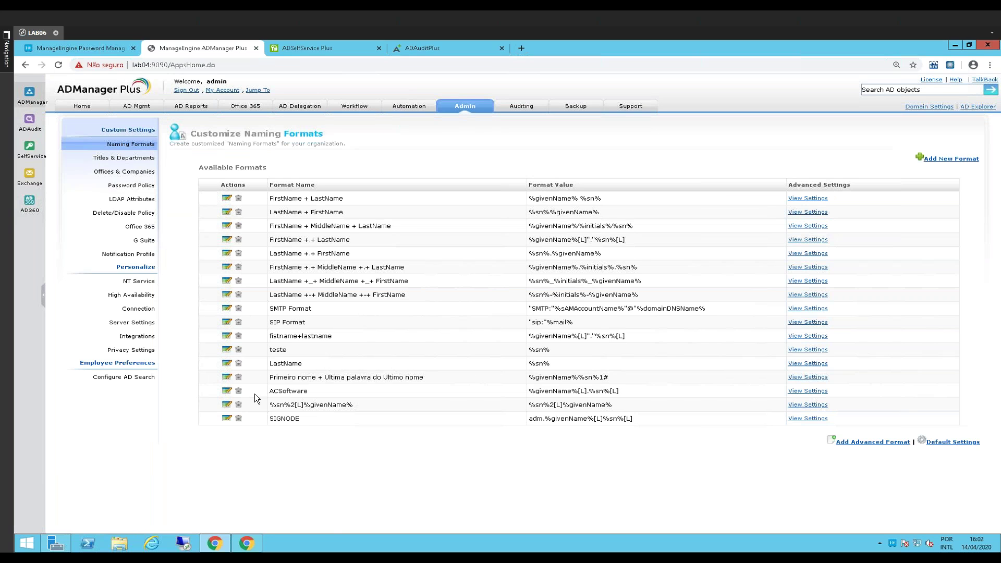
pyautogui.click(140, 227)
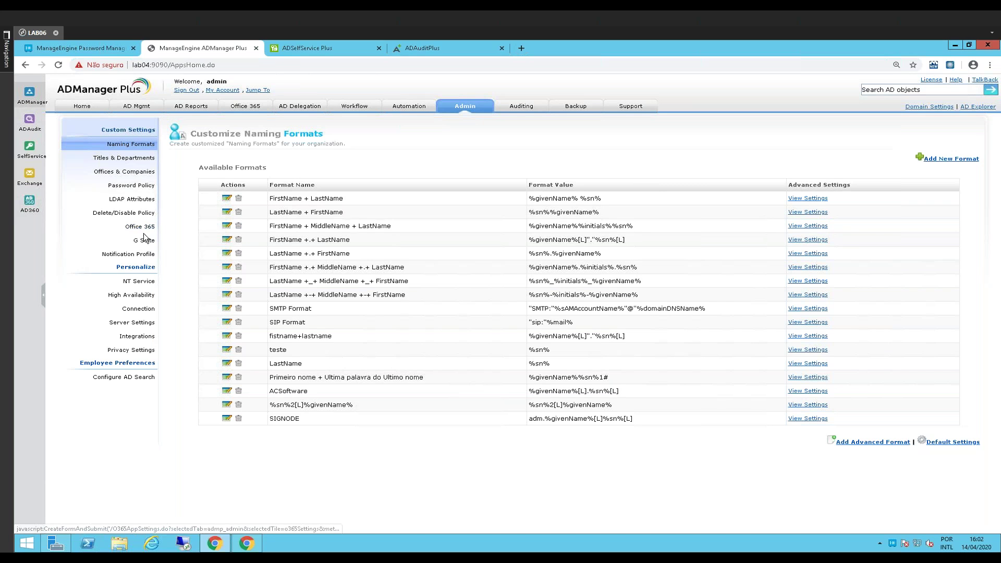
pyautogui.click(404, 200)
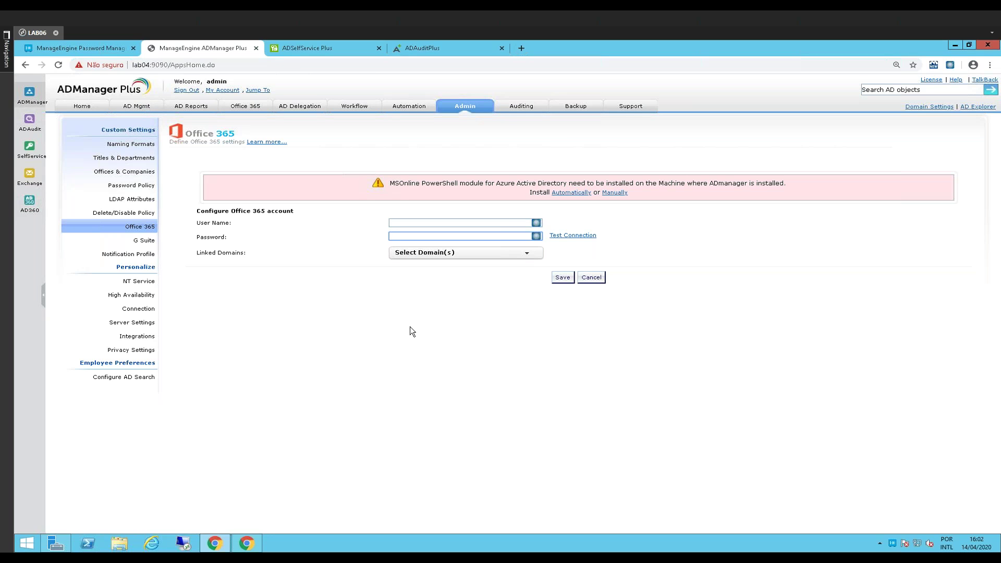
pyautogui.click(247, 106)
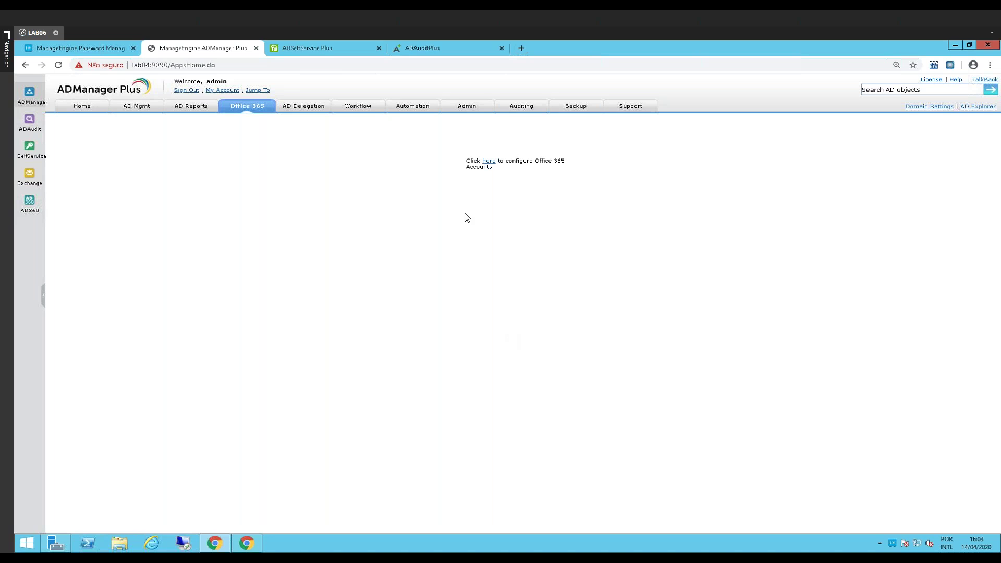
pyautogui.click(76, 49)
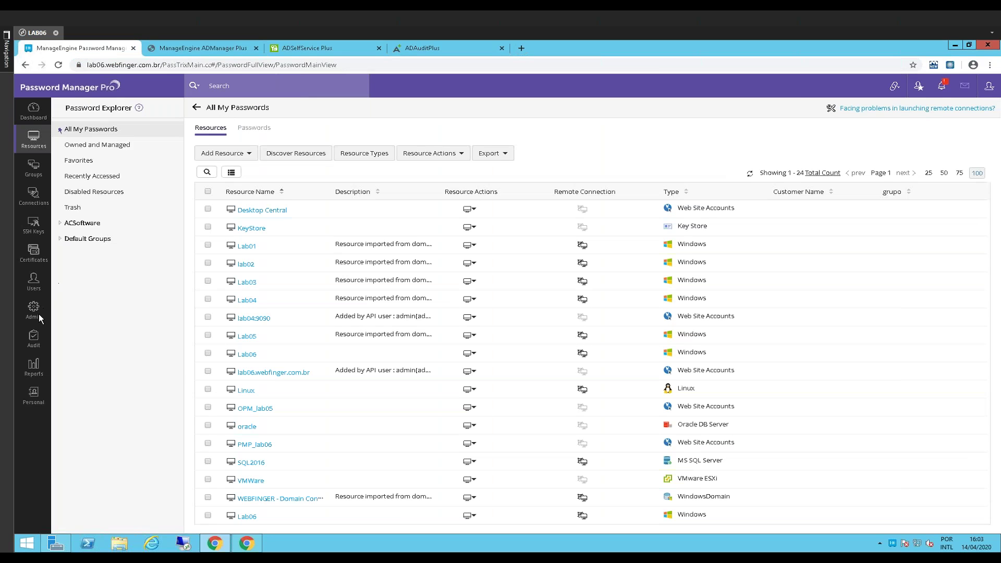
# Show the Resource Audit log of password retrievals, account and resource additions, and session events
pyautogui.click(34, 339)
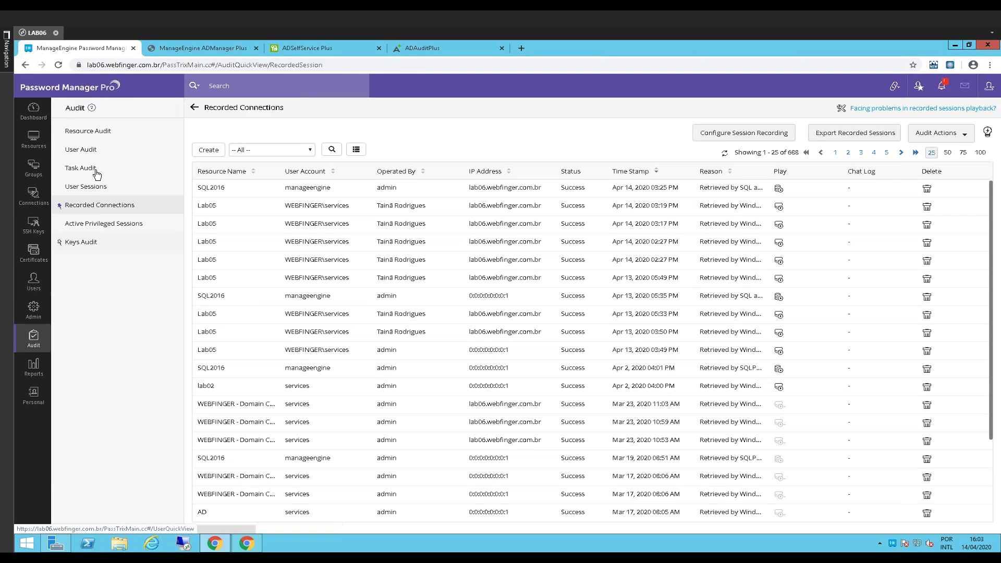
pyautogui.click(94, 137)
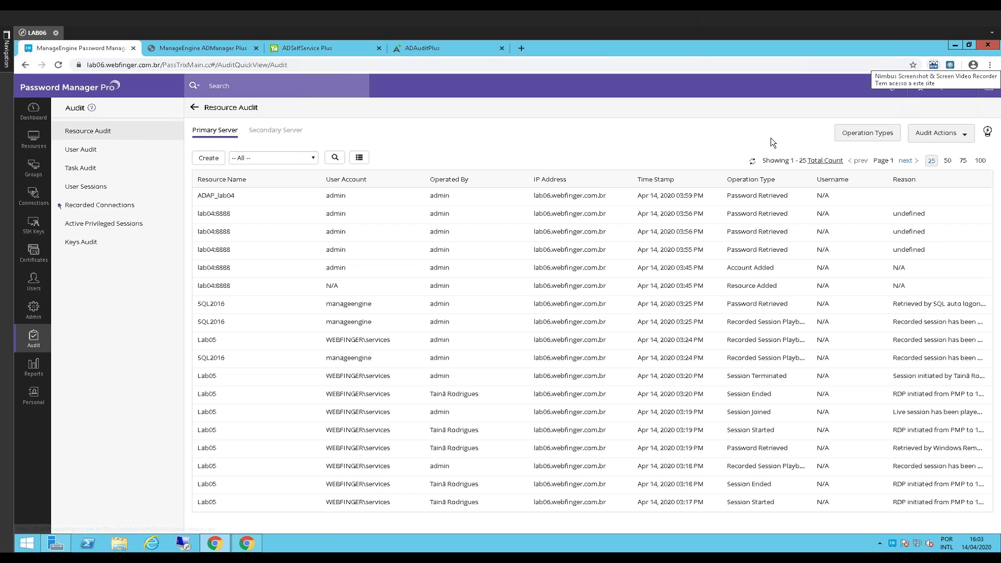
pyautogui.click(928, 137)
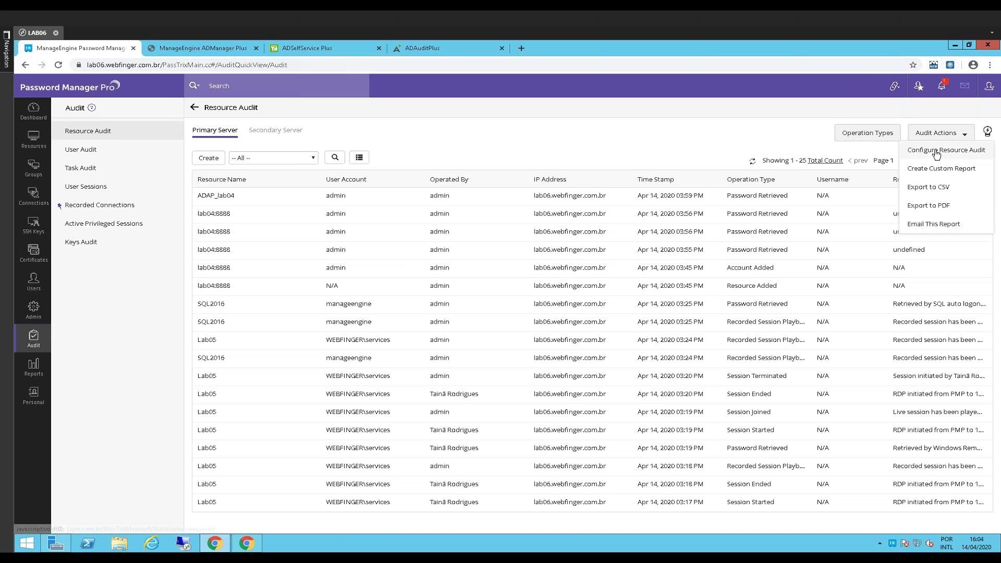
pyautogui.click(938, 152)
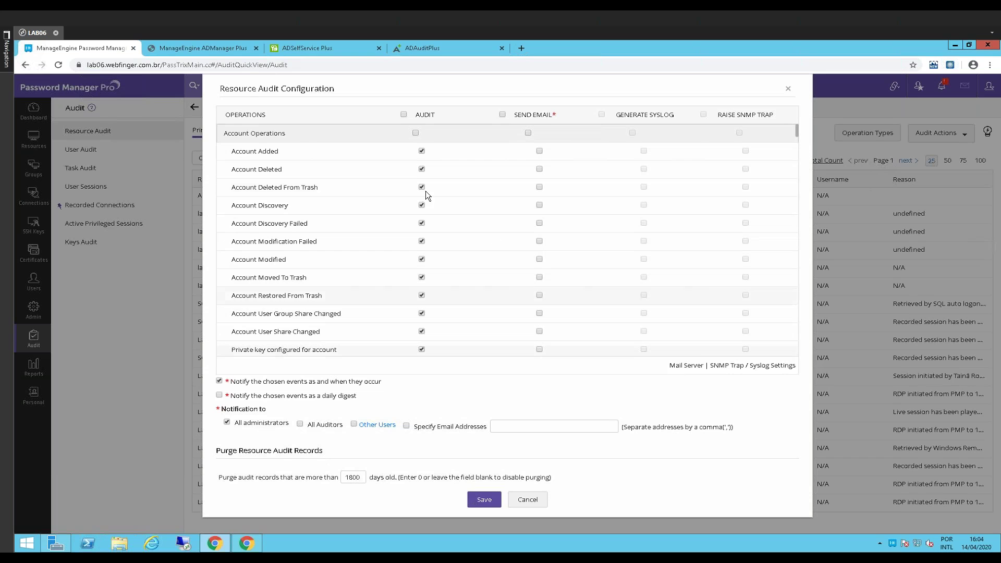
pyautogui.scroll(-5, 443, 207)
pyautogui.scroll(-15, 442, 208)
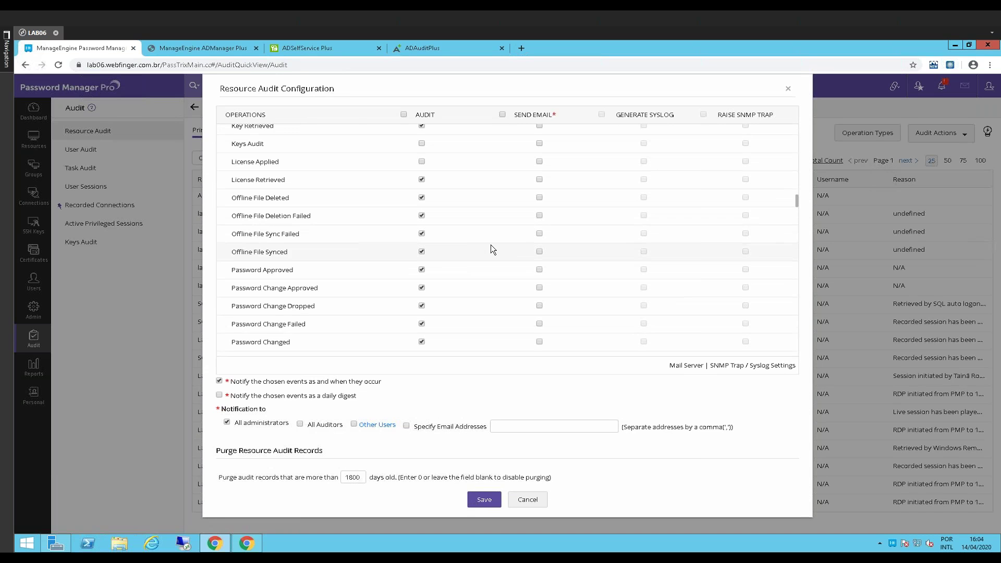
pyautogui.scroll(-15, 503, 242)
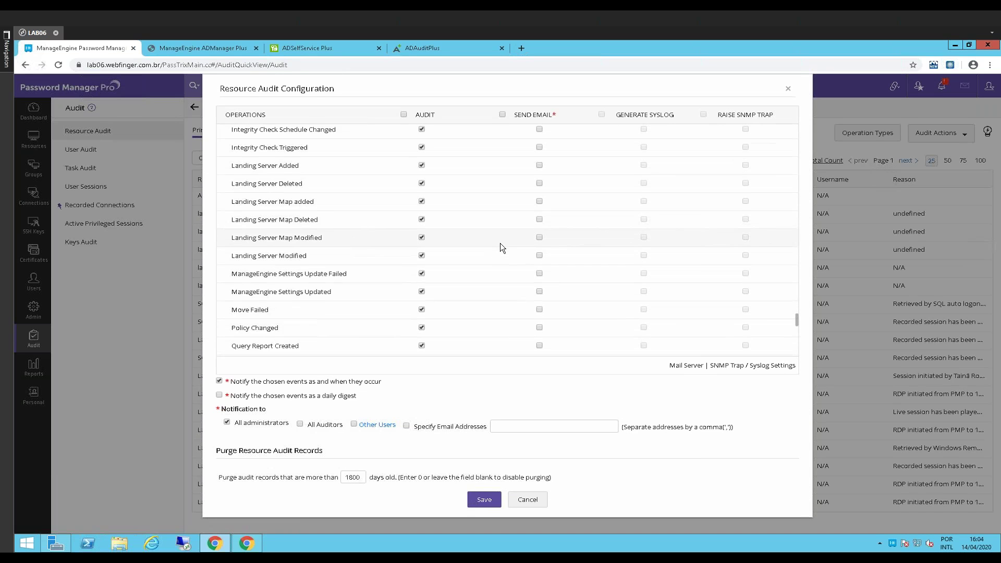
pyautogui.scroll(15, 495, 245)
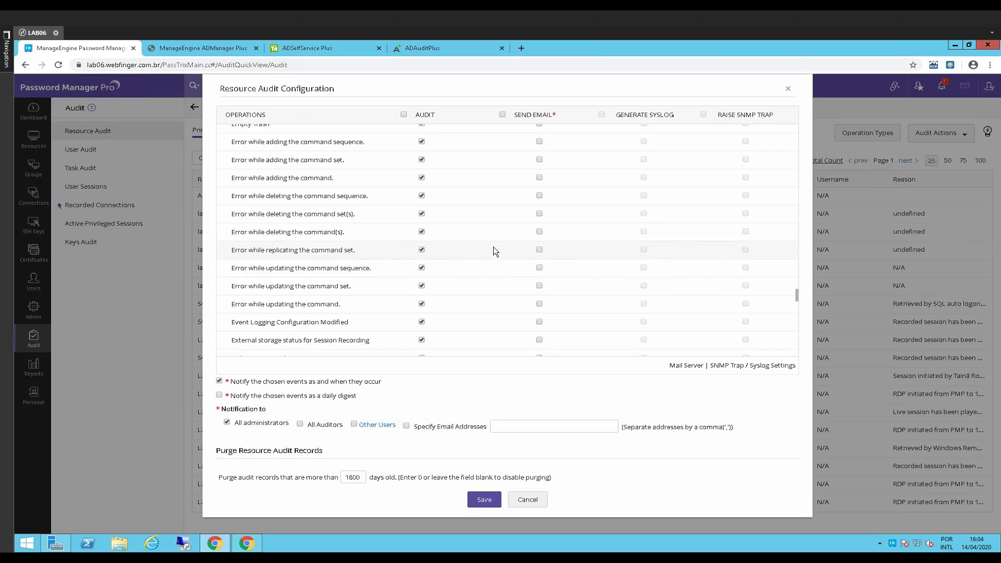
pyautogui.click(788, 88)
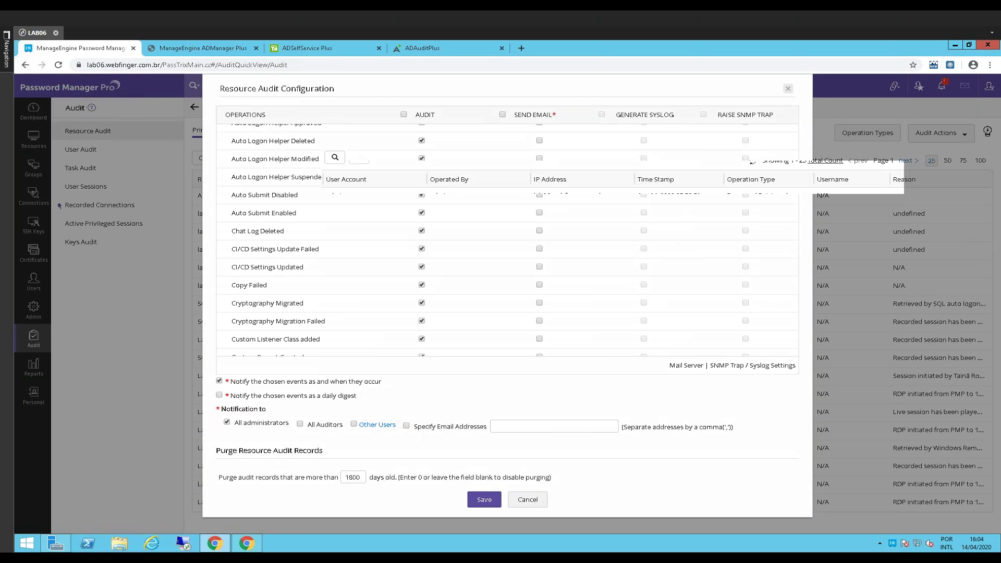
# View the User Audit, Task Audit and User Sessions logs
pyautogui.click(79, 154)
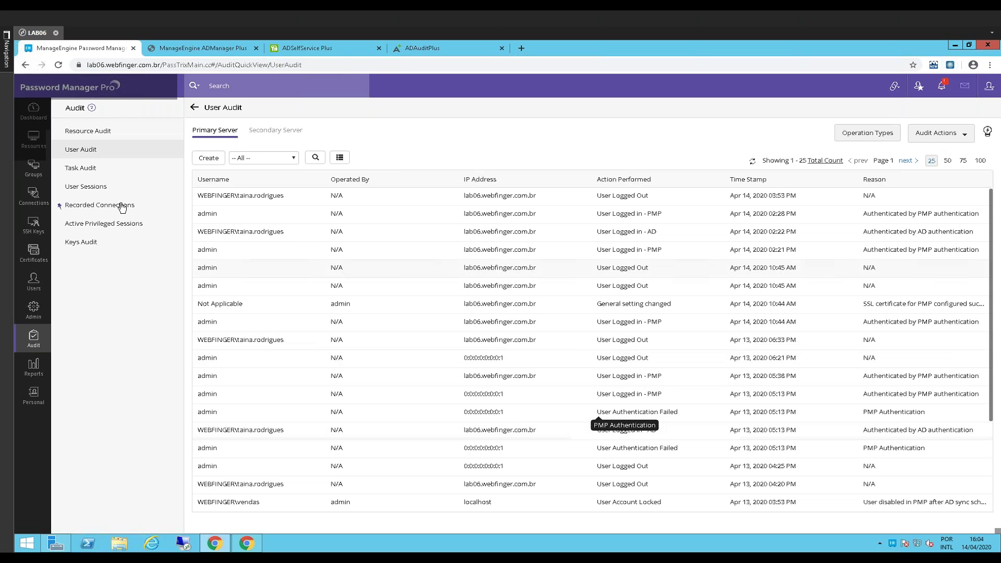
pyautogui.click(60, 167)
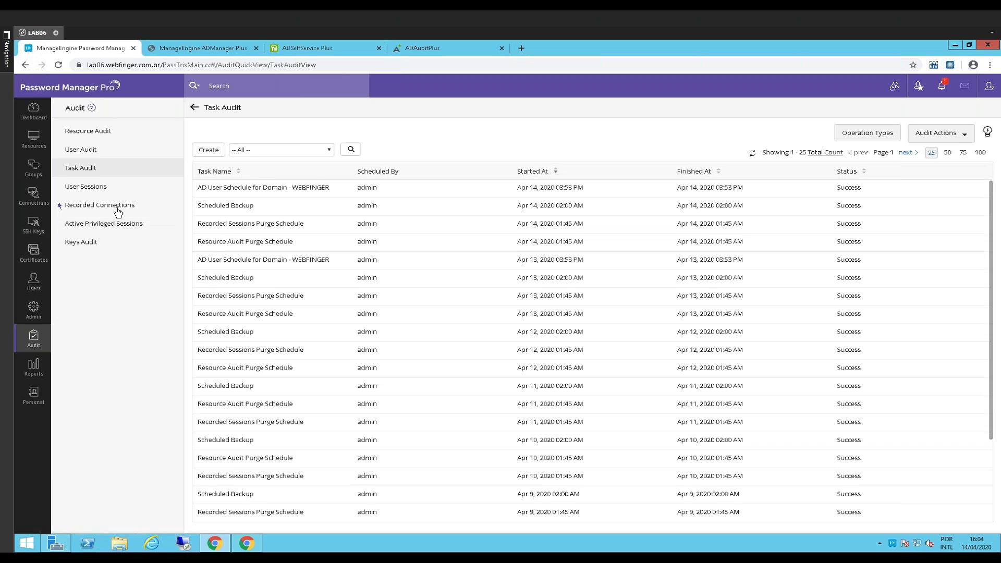
pyautogui.click(91, 187)
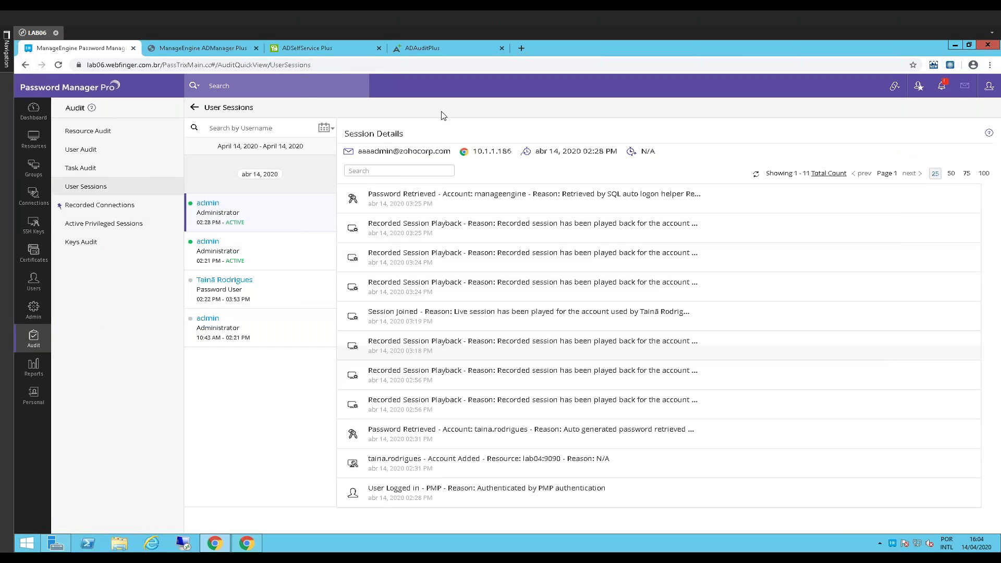
# Inspect the 02:21 PM and 02:28 PM admin sessions, then list the 688 Recorded Connections
pyautogui.click(245, 247)
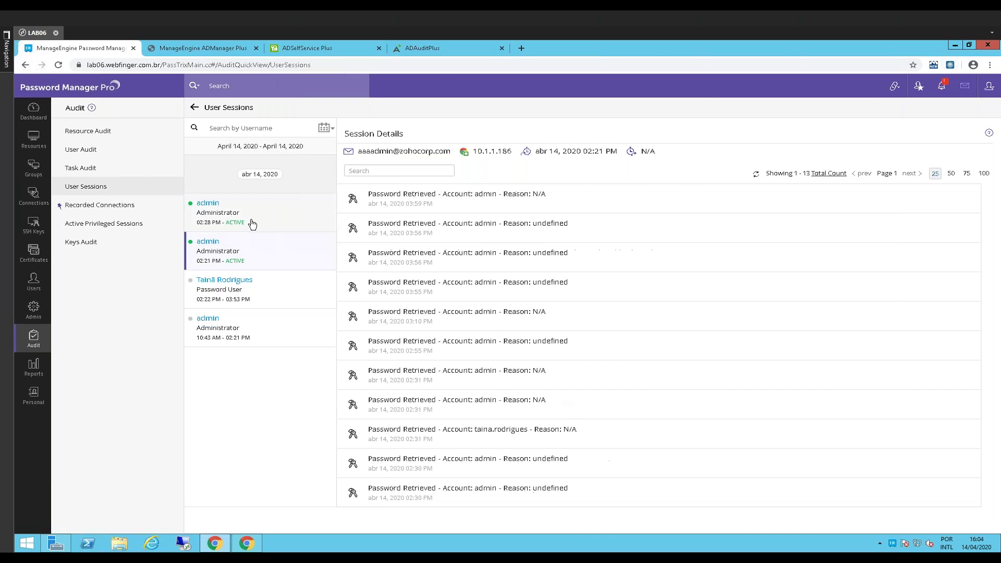
pyautogui.click(248, 255)
pyautogui.click(254, 214)
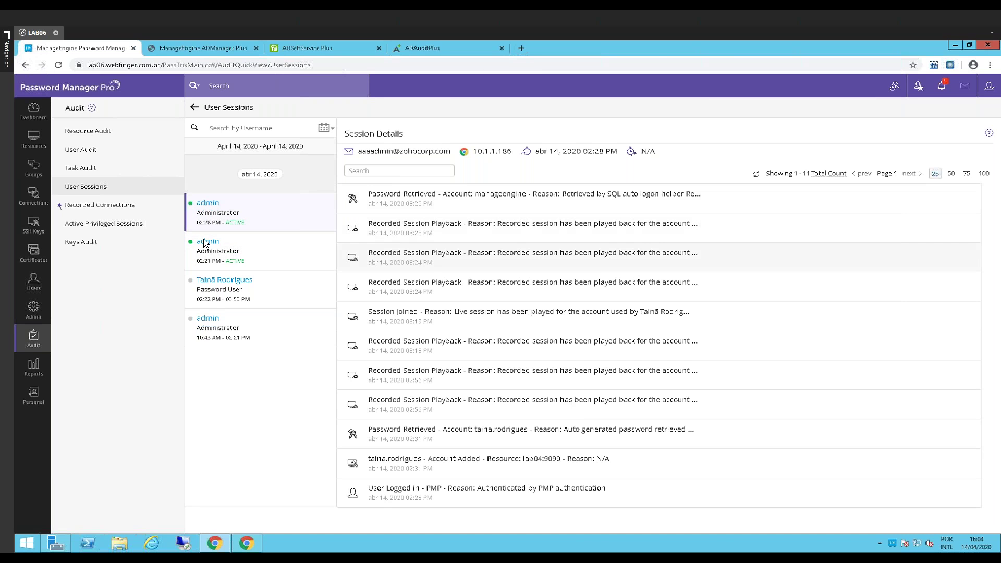
pyautogui.click(125, 206)
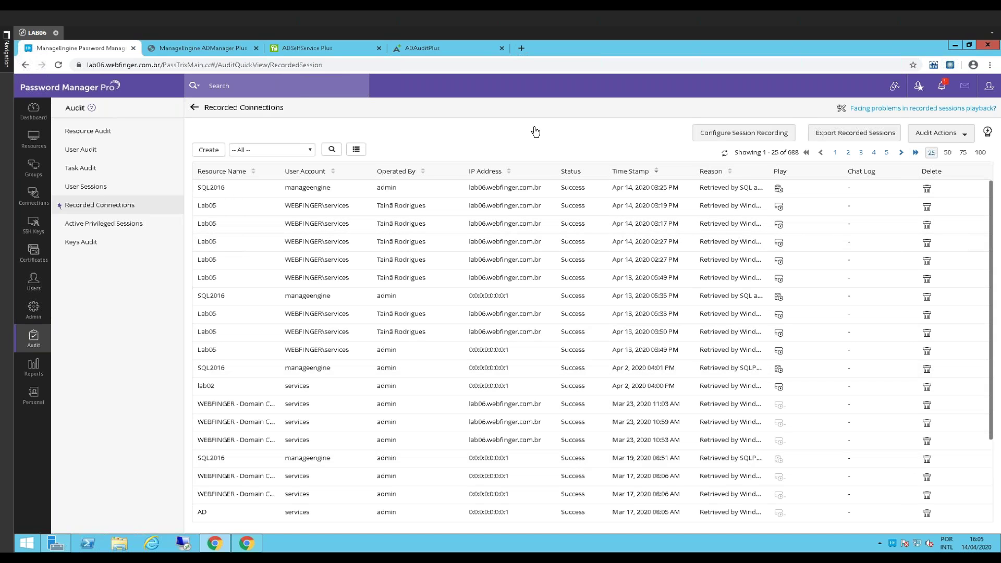
# Check Active Privileged Sessions and the Keys Audit log, then return to ADManager Plus's Office 365 page
pyautogui.click(116, 223)
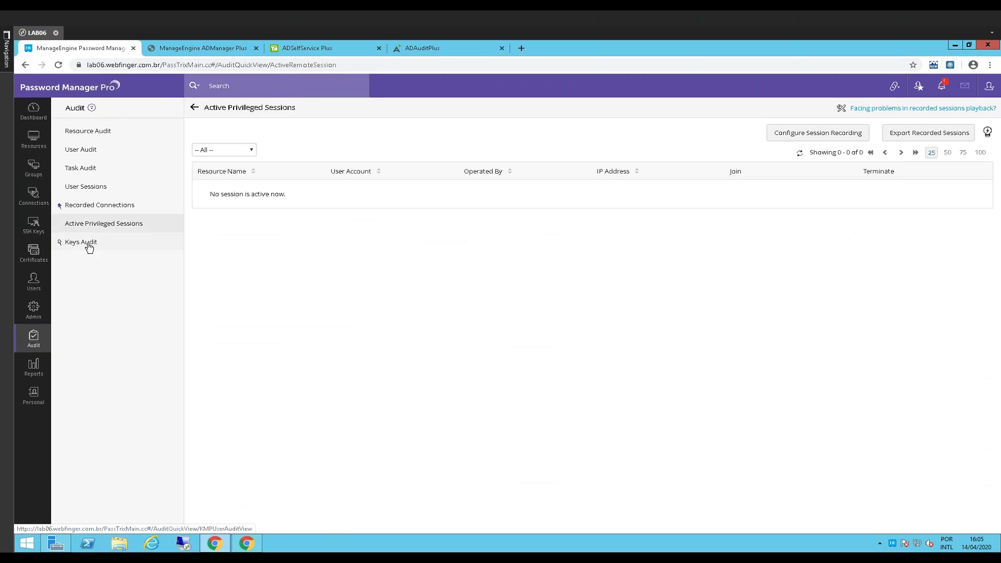
pyautogui.click(93, 245)
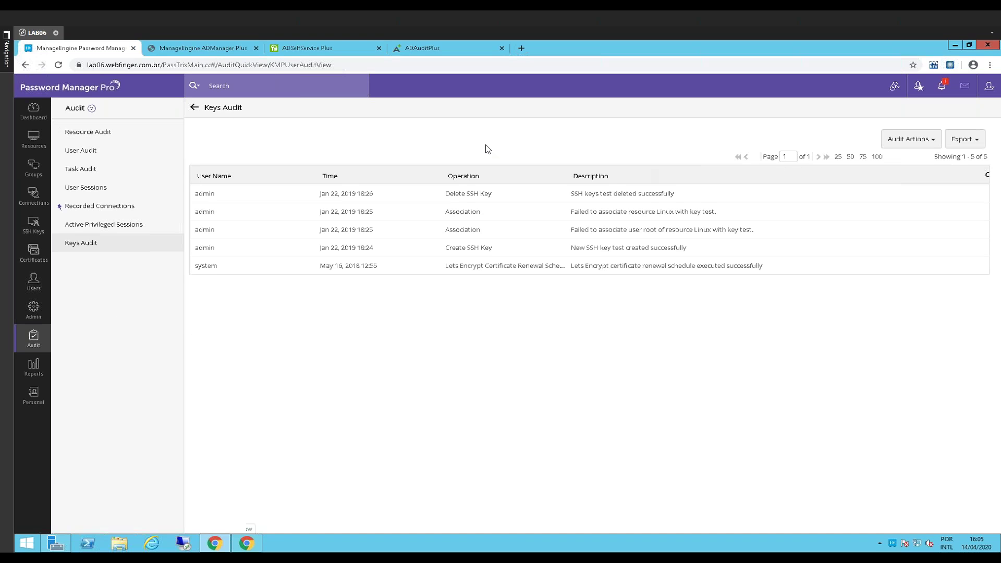
pyautogui.click(189, 45)
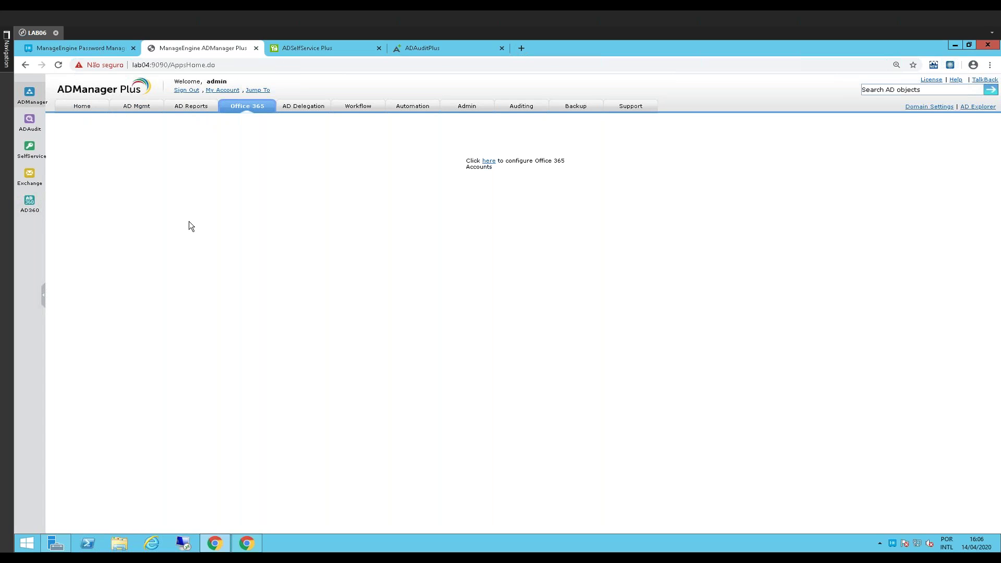
# Show the AD Reports User Reports page with general, account status, logon and nested reports
pyautogui.click(136, 107)
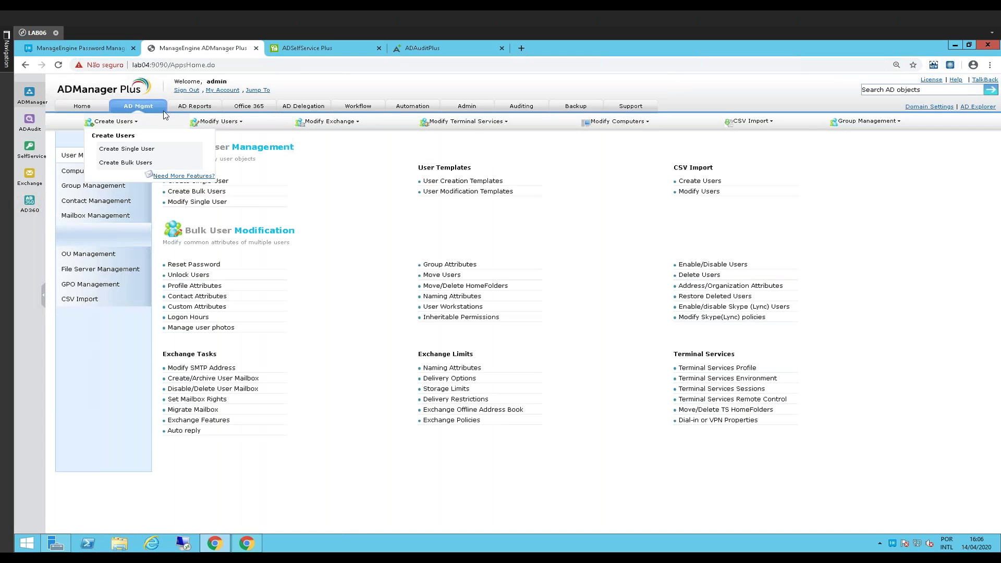
pyautogui.click(195, 105)
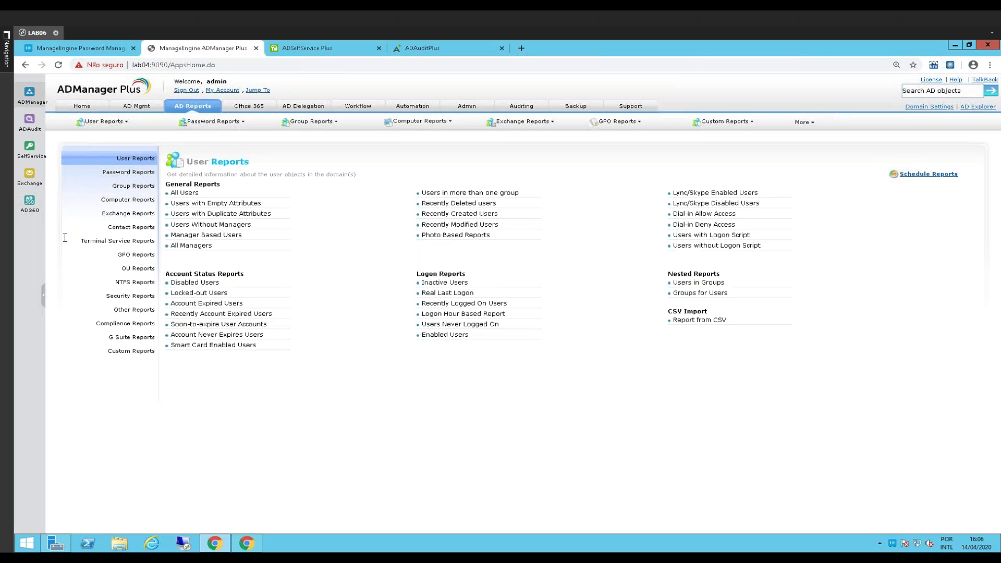
# Launch ADAudit Plus from the sidebar icon, which fails with a lab04 connection-refused error
pyautogui.click(29, 125)
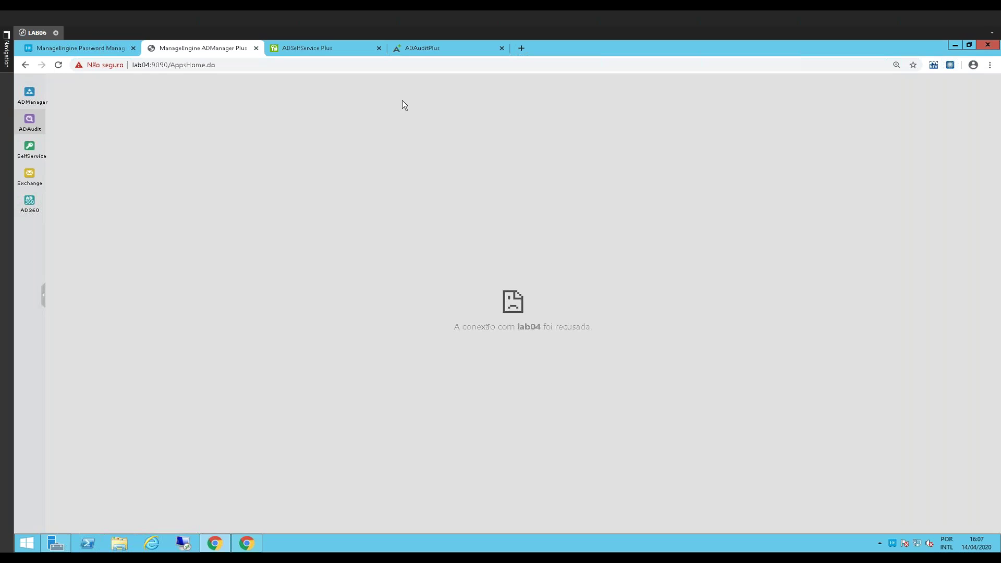
# Reload the refused lab04 AppsHome.do page with F5
pyautogui.press('F5')
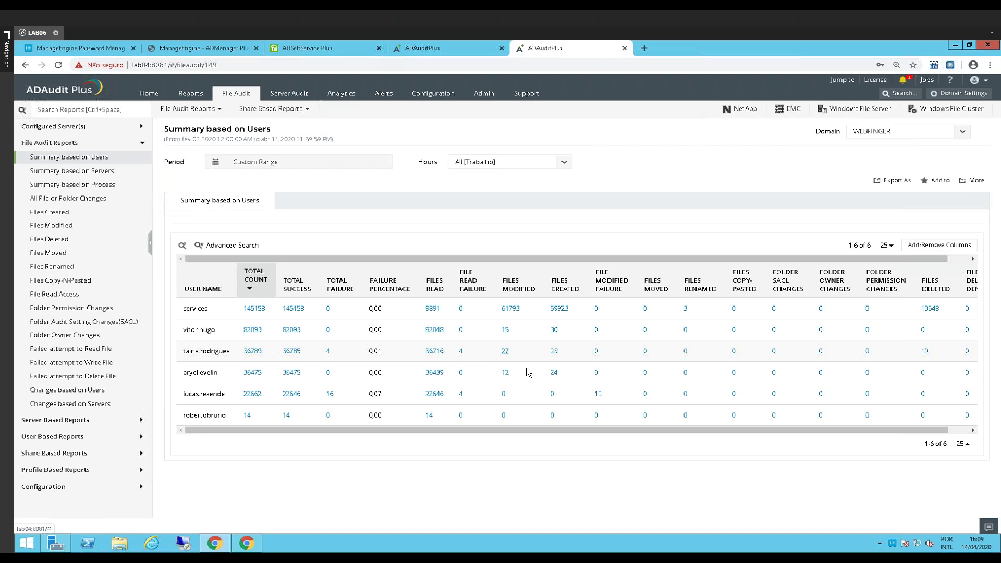
# Inspect one user's Files Modified drill-down in the ADSelfService Plus folder, close it, and return to ADManager Plus
pyautogui.click(513, 307)
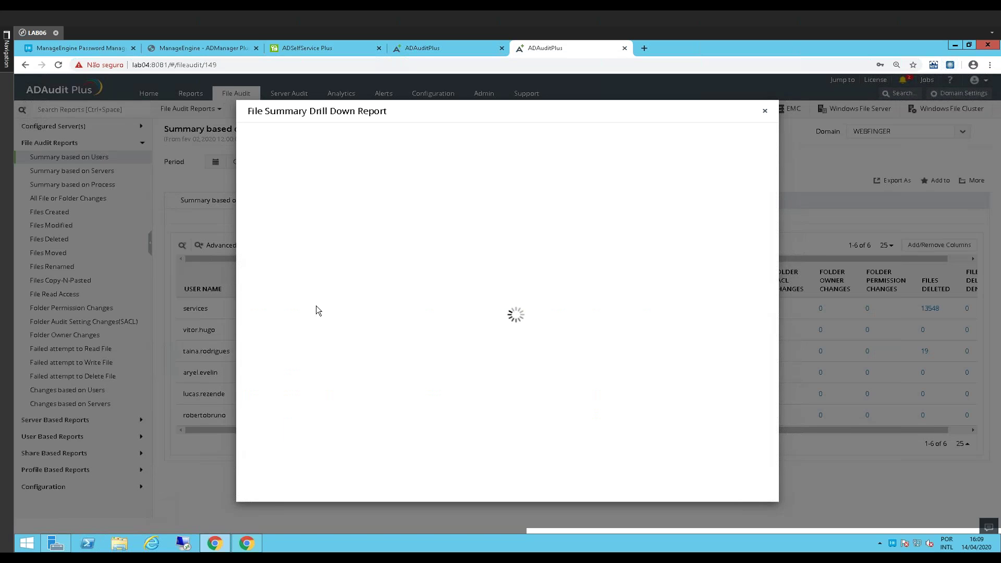
pyautogui.moveTo(300, 219); pyautogui.dragTo(361, 223)
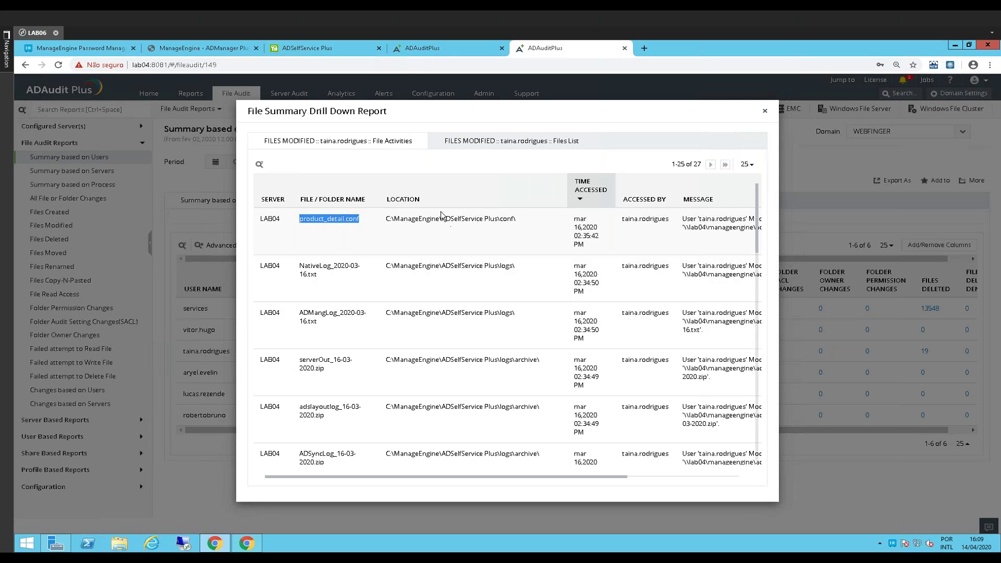
pyautogui.moveTo(442, 219); pyautogui.dragTo(499, 219)
pyautogui.moveTo(583, 231); pyautogui.dragTo(572, 236)
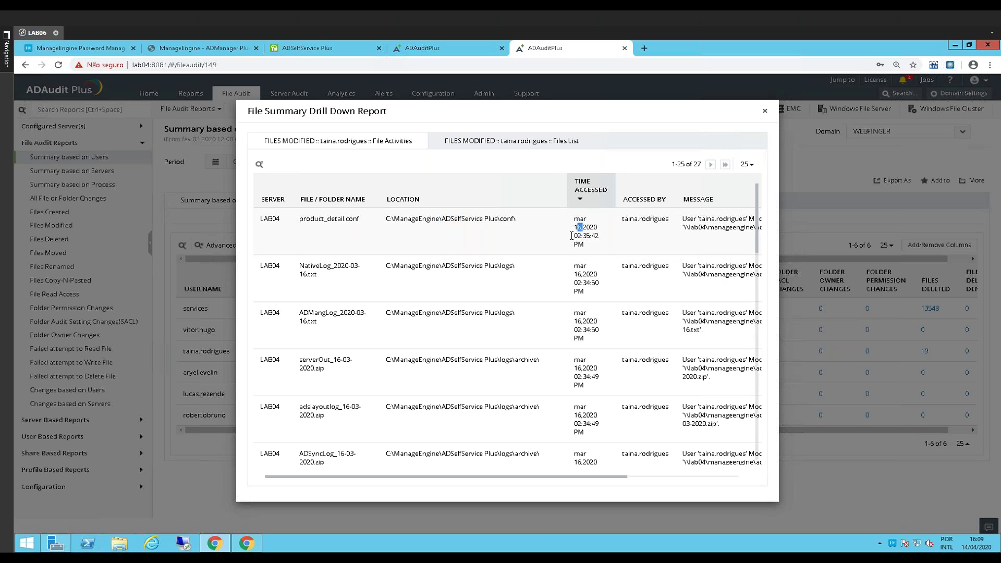
pyautogui.click(765, 114)
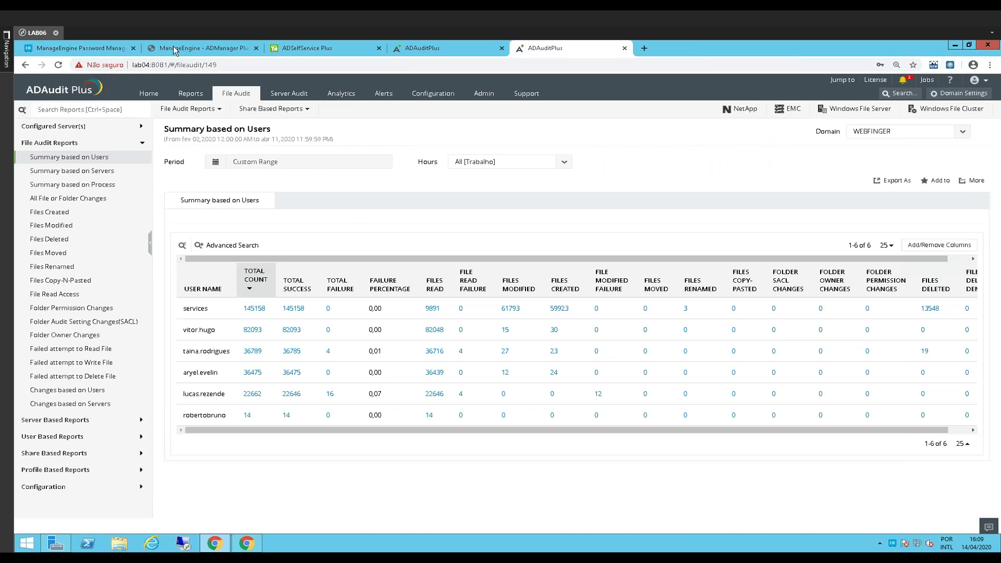
pyautogui.click(175, 48)
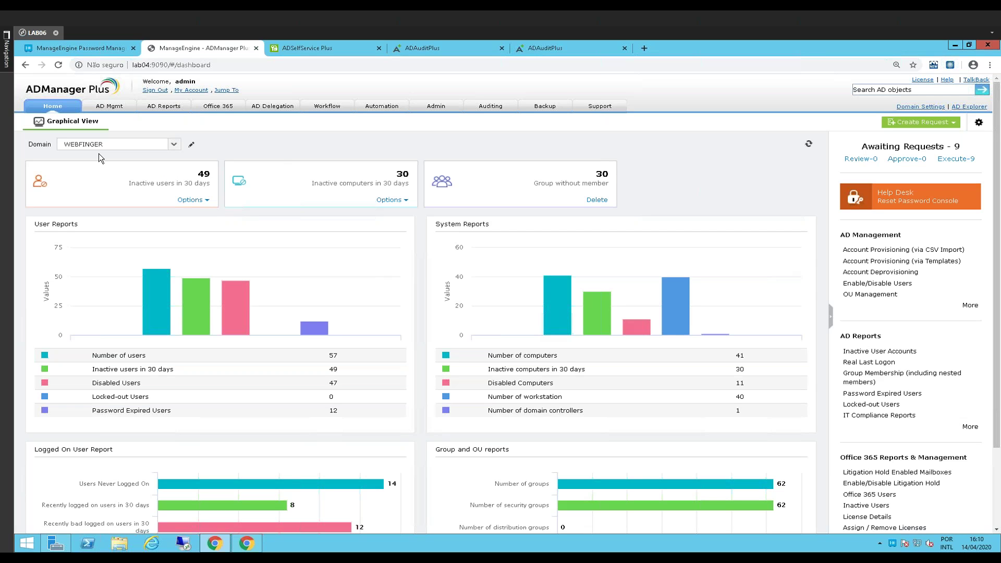
# Review the custom LDAP attributes under Admin, then return to the AD Management user tasks
pyautogui.click(437, 107)
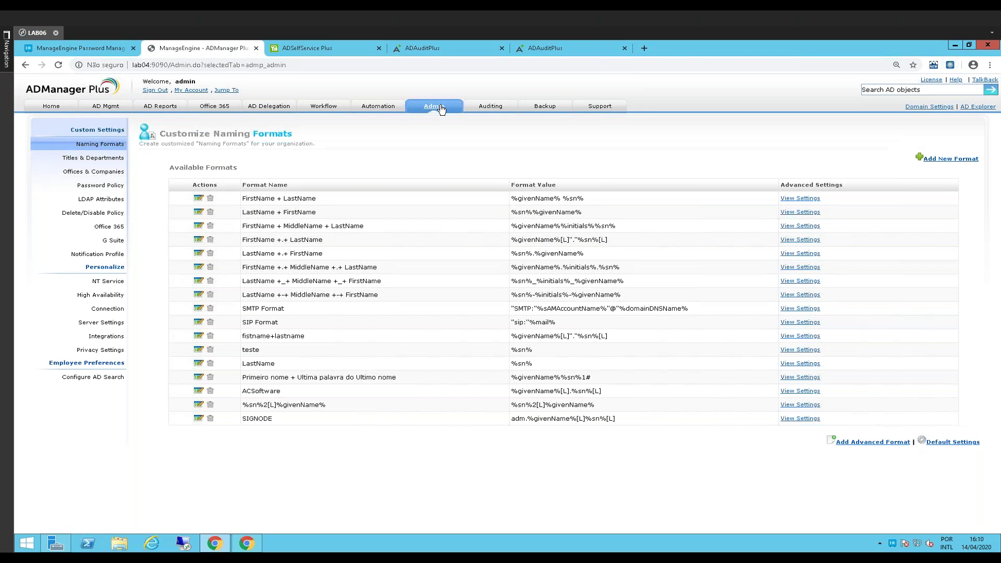
pyautogui.click(101, 199)
pyautogui.moveTo(211, 271)
pyautogui.mouseDown()
pyautogui.moveTo(260, 271)
pyautogui.moveTo(207, 254)
pyautogui.mouseUp()
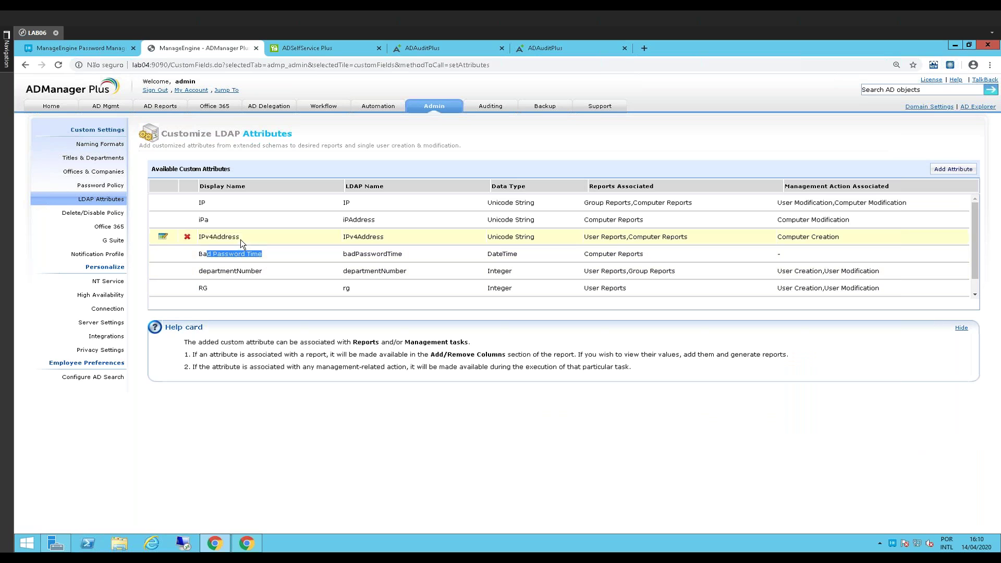
pyautogui.click(451, 455)
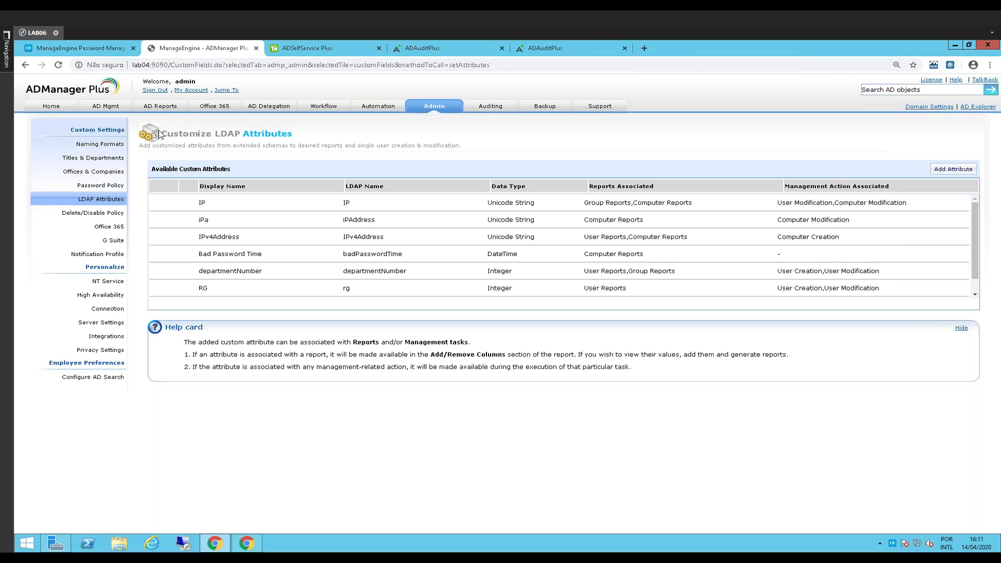
pyautogui.click(435, 106)
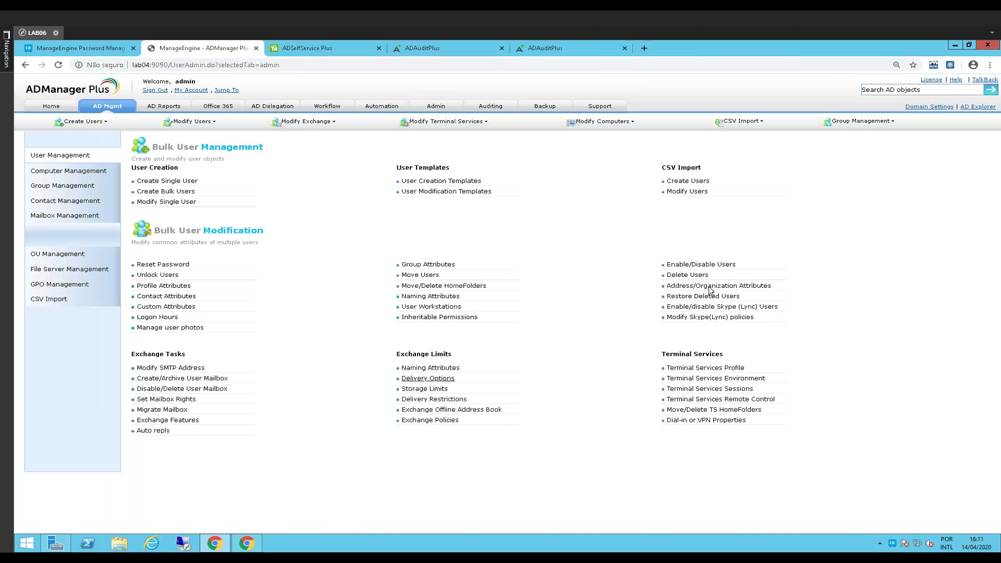
# Start a bulk Address/Organization Attributes edit with Company set to ACSoftware
pyautogui.click(719, 286)
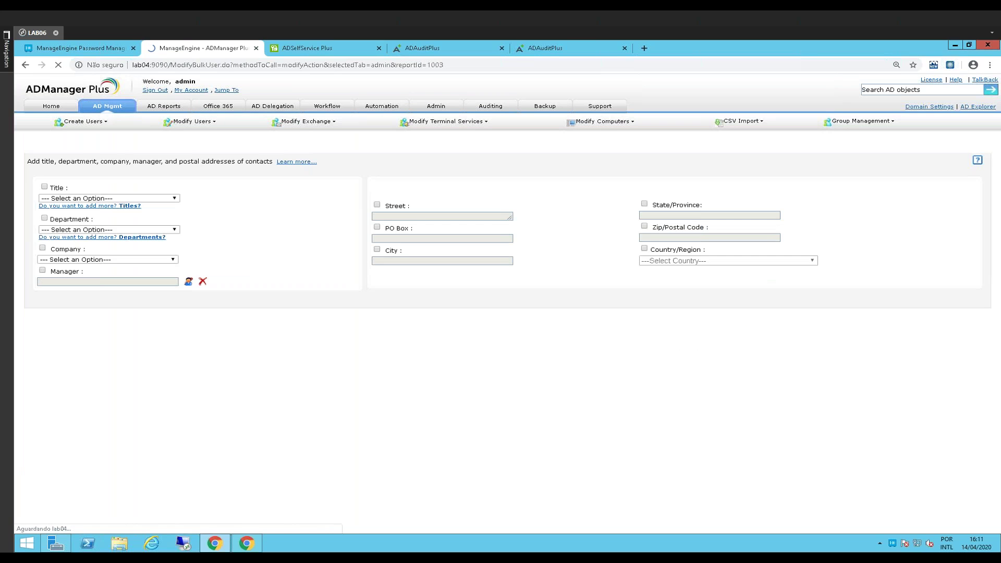
pyautogui.click(99, 261)
pyautogui.click(99, 277)
pyautogui.click(254, 363)
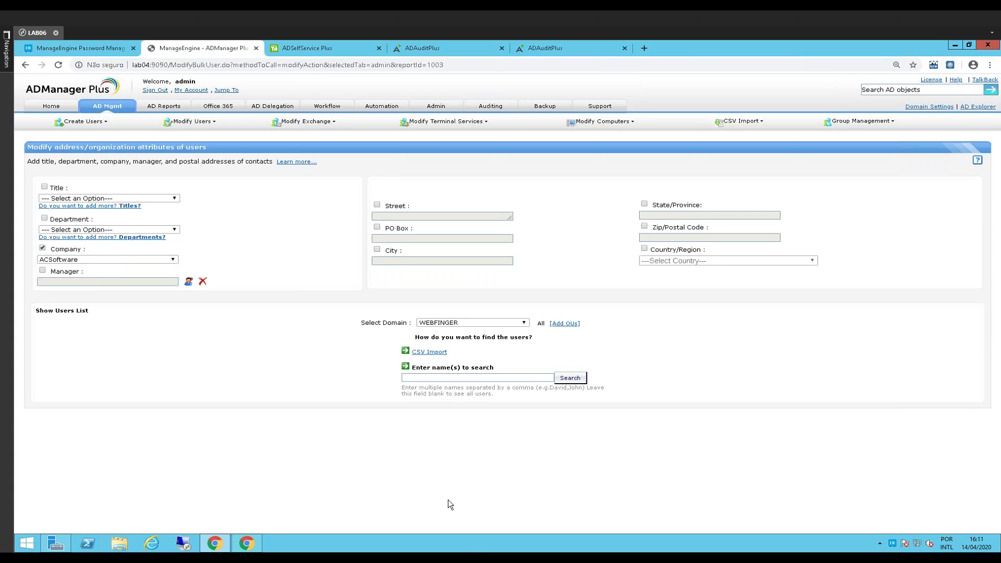
# Select all 57 domain users for the change, then view Password Manager Pro's Keys Audit
pyautogui.click(570, 378)
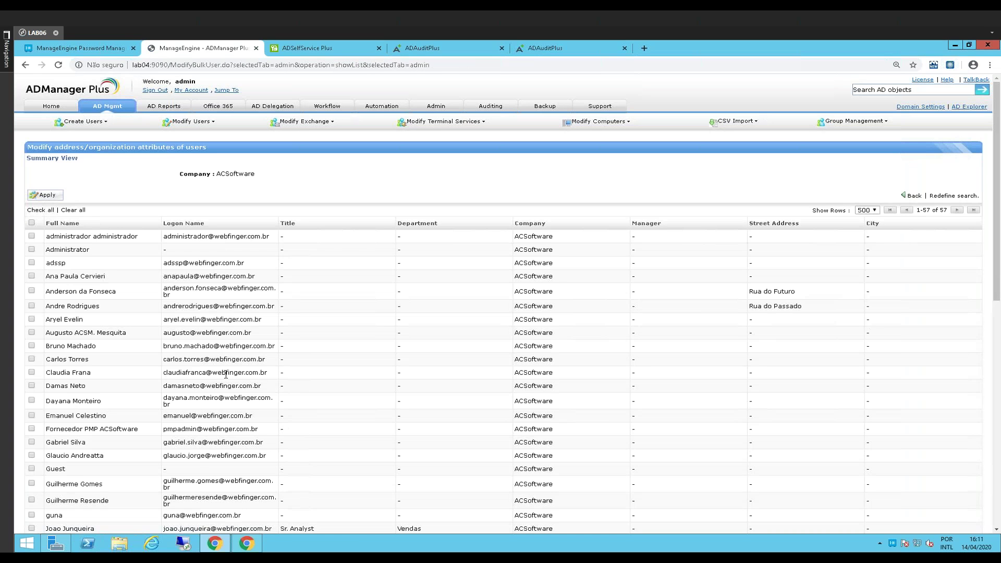
pyautogui.click(32, 223)
pyautogui.scroll(-8, 537, 432)
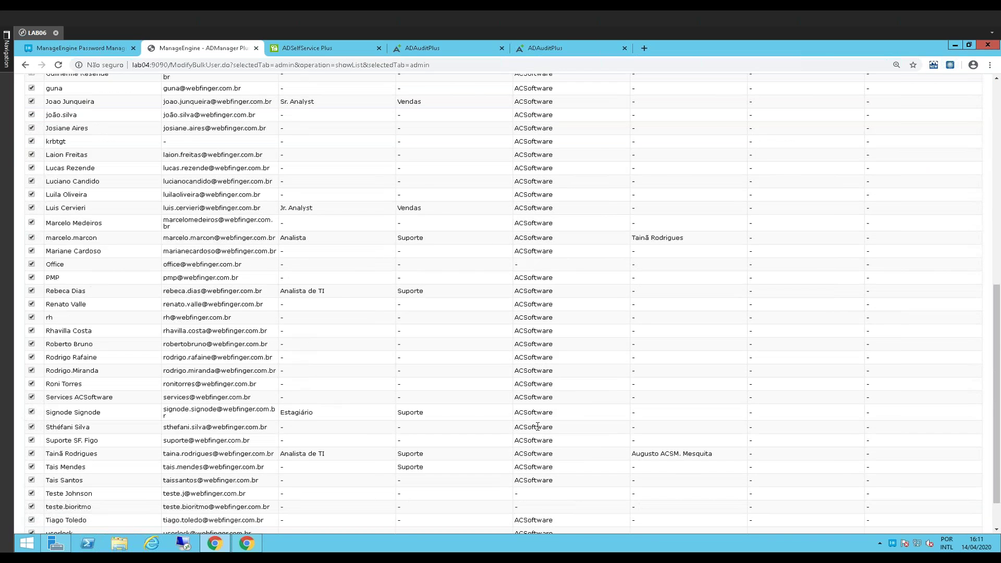
pyautogui.scroll(8, 535, 415)
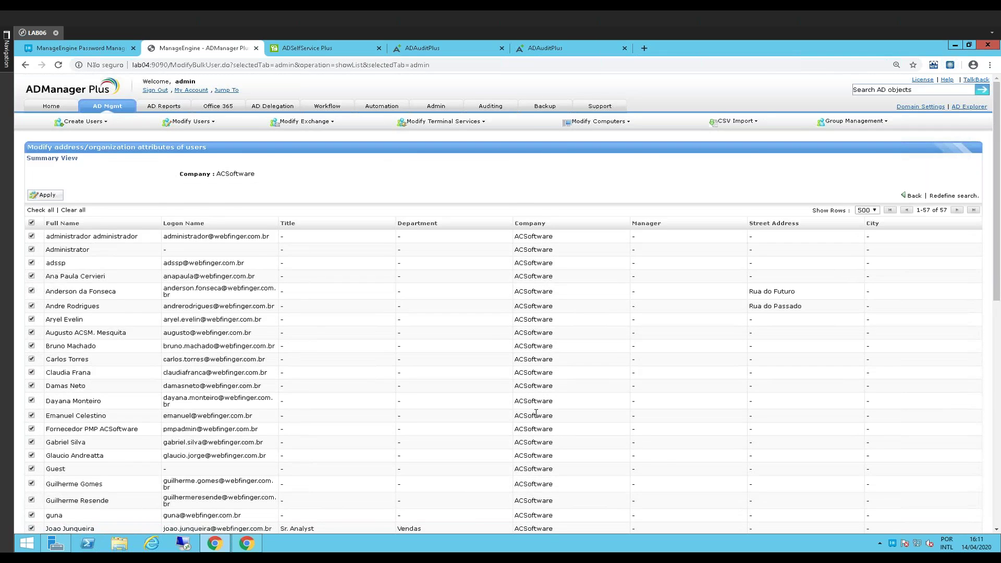
pyautogui.scroll(-9, 778, 253)
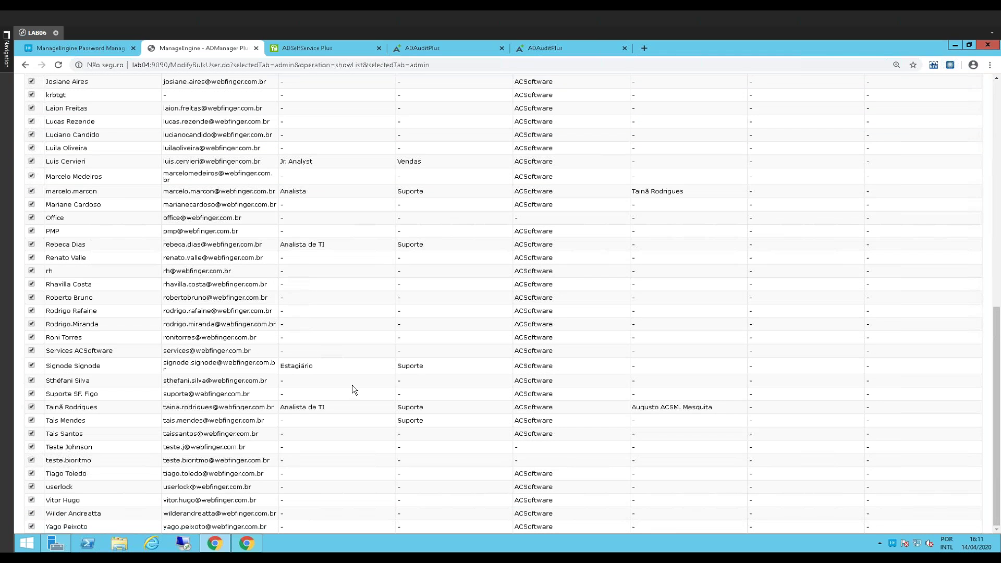
pyautogui.click(84, 49)
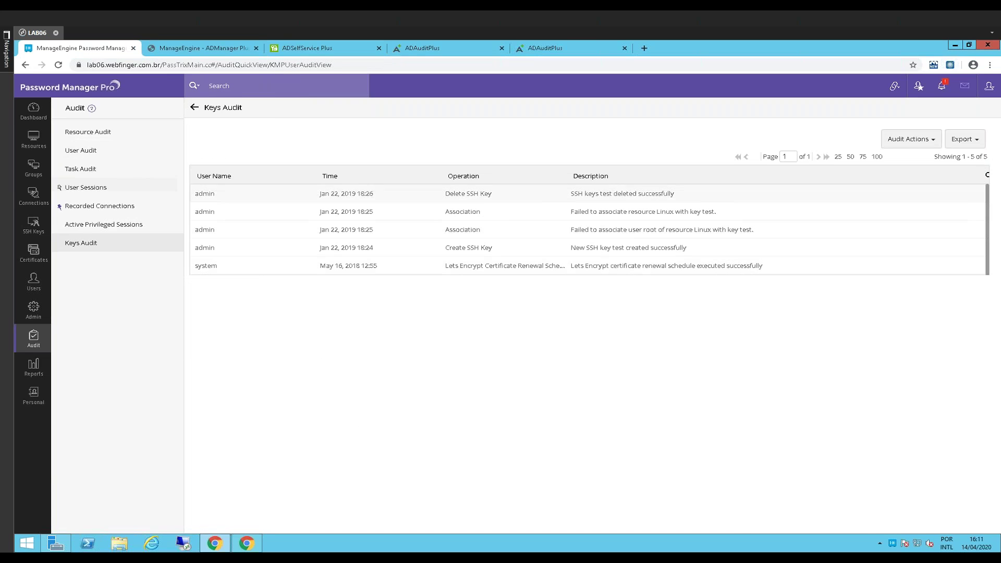
# Return to the ADManager Plus user list, then show ADSelfService Plus's Password Sync/Single Sign On configuration
pyautogui.click(223, 48)
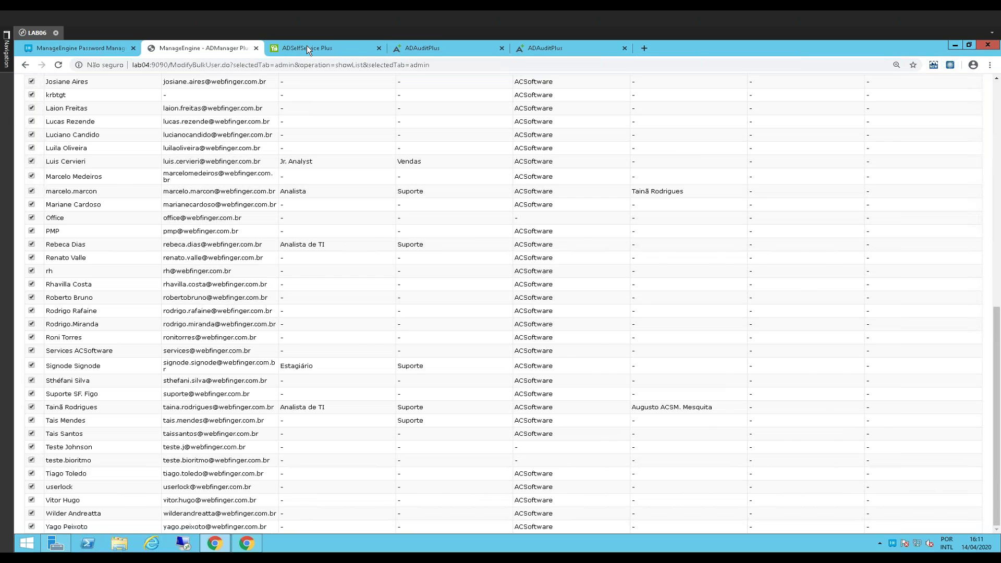
pyautogui.click(307, 48)
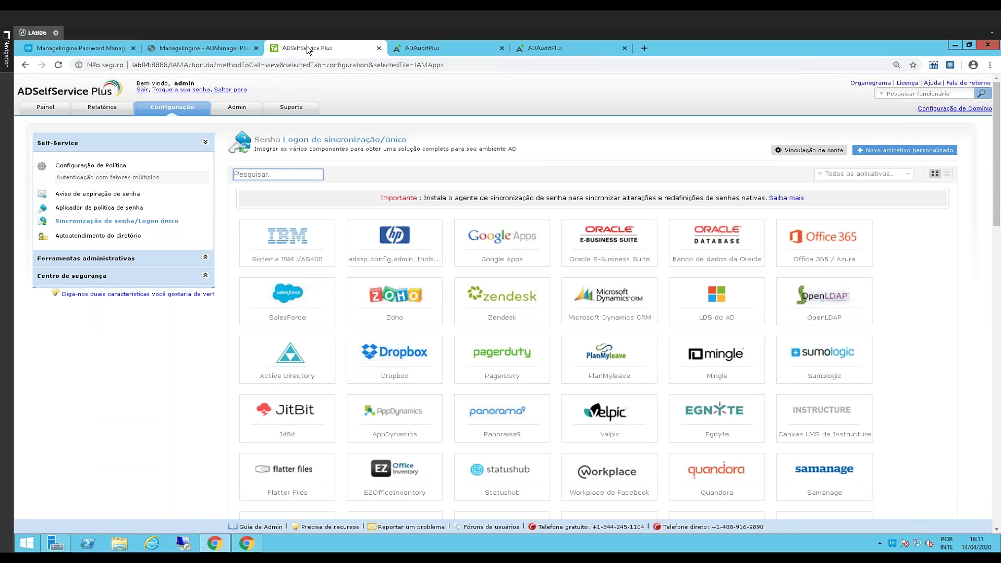